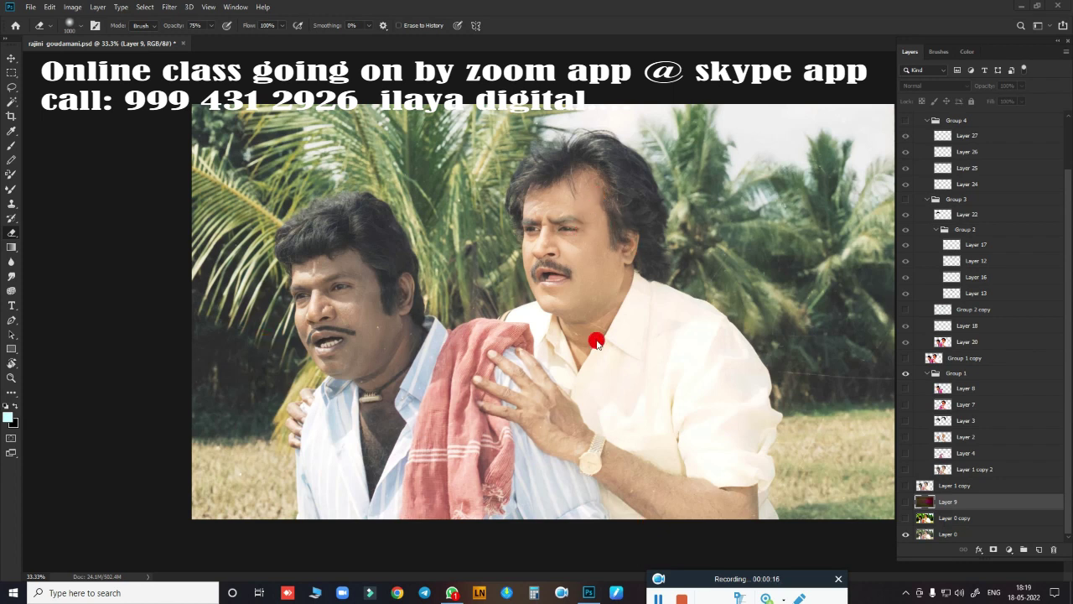
# Make Layer 0 active and scroll through the layer stack.
pyautogui.hotkey('alt', ',')
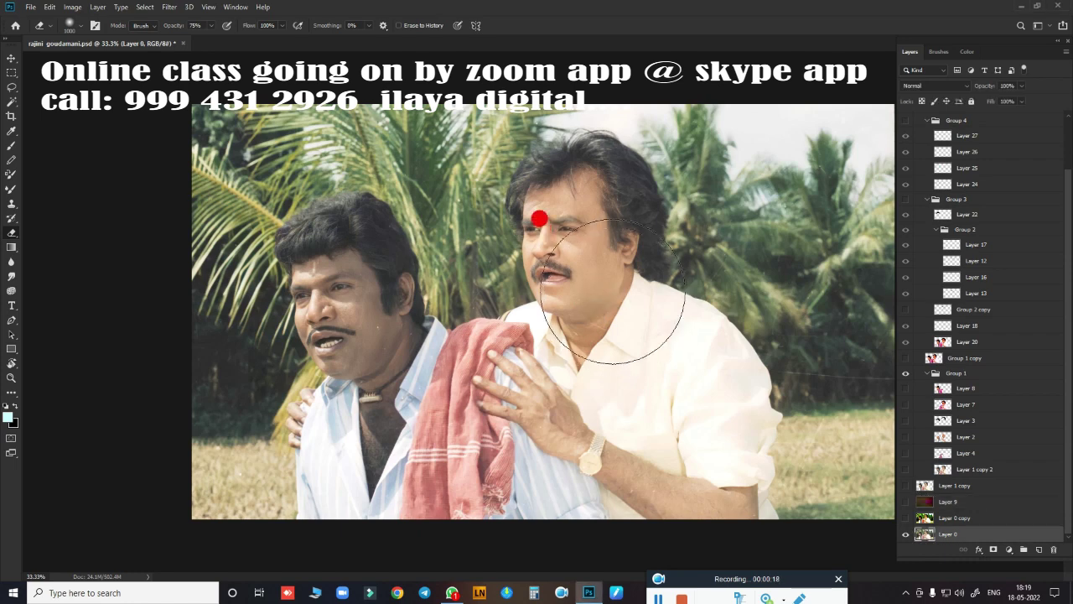
pyautogui.scroll(3, 630, 285)
pyautogui.scroll(2, 630, 285)
pyautogui.scroll(-2, 669, 293)
pyautogui.scroll(-2, 639, 292)
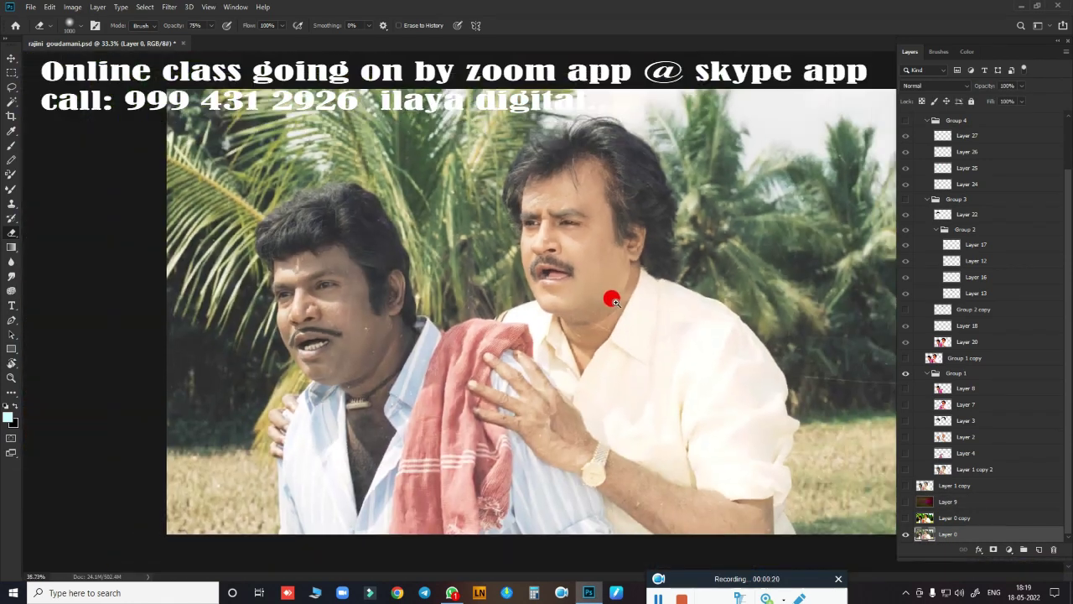
pyautogui.scroll(-1, 613, 297)
pyautogui.scroll(-1, 613, 307)
pyautogui.scroll(-2, 654, 283)
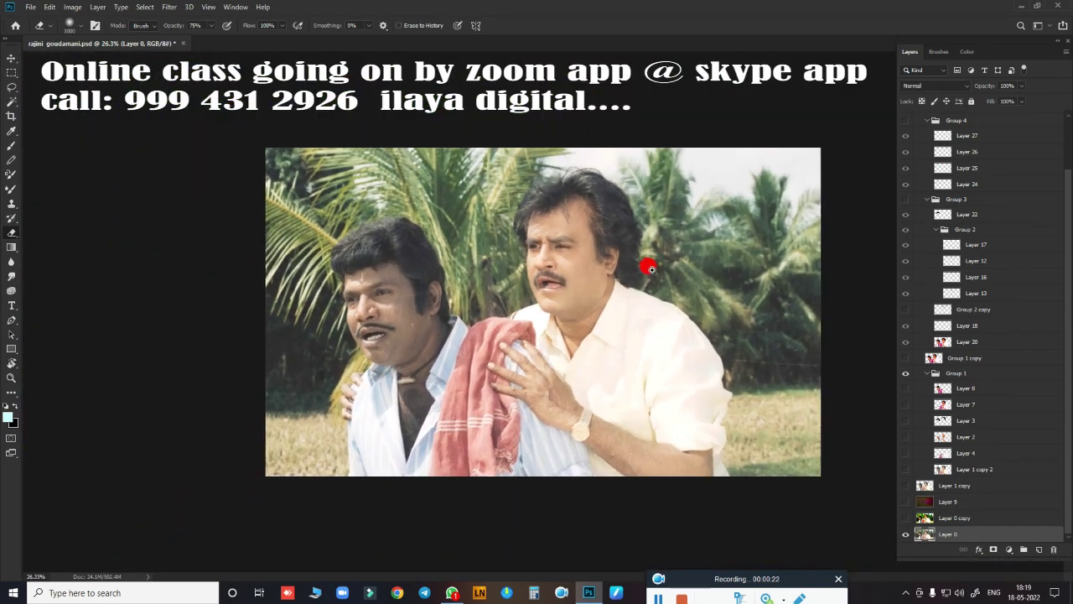
pyautogui.scroll(1, 668, 278)
pyautogui.scroll(1, 668, 278)
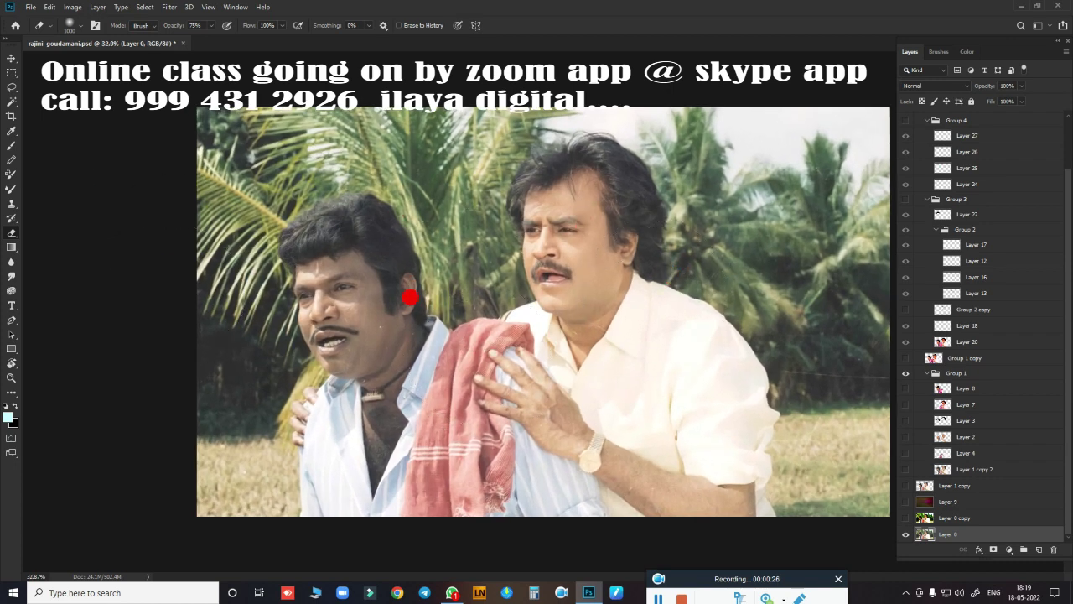
pyautogui.scroll(2, 529, 352)
pyautogui.scroll(2, 536, 351)
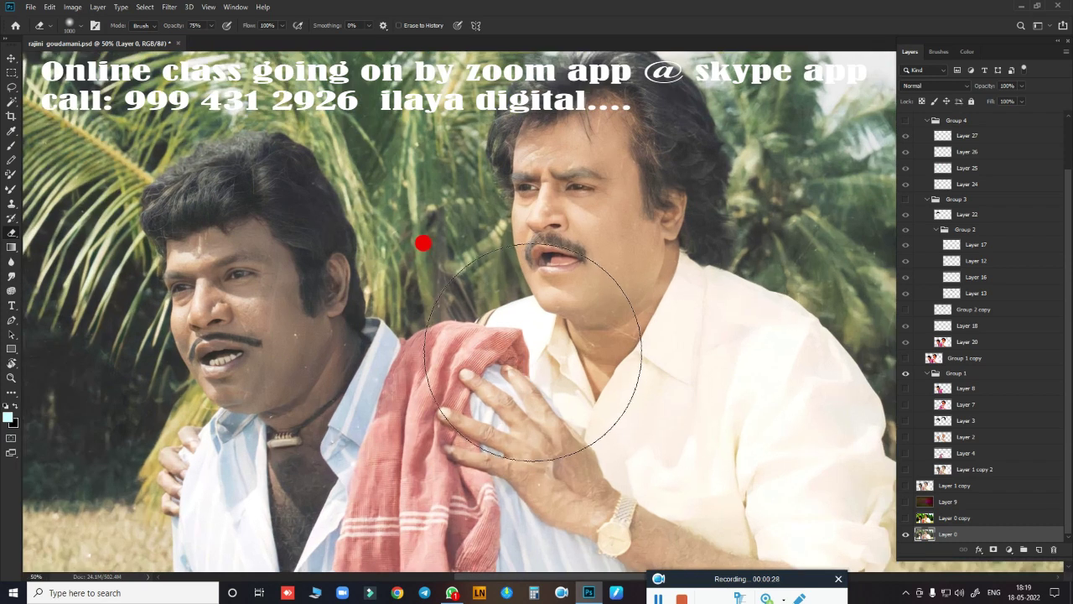
pyautogui.scroll(-1, 541, 348)
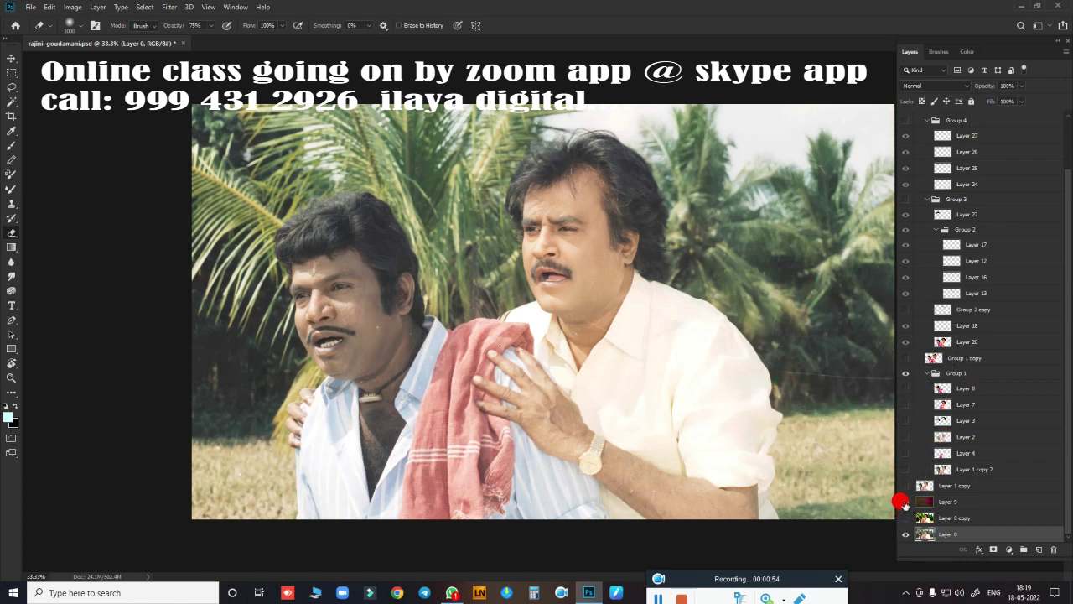
# Show the blurred colourful background with the cut-out two men over it, zoomed in.
pyautogui.click(905, 501)
pyautogui.click(904, 485)
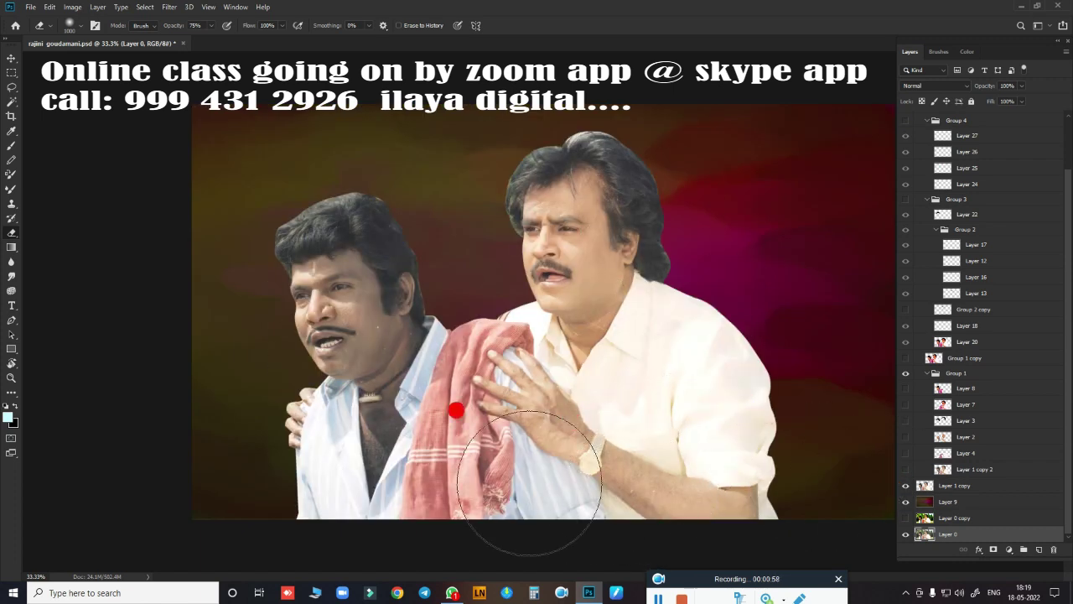
pyautogui.hotkey('ctrl', '+')
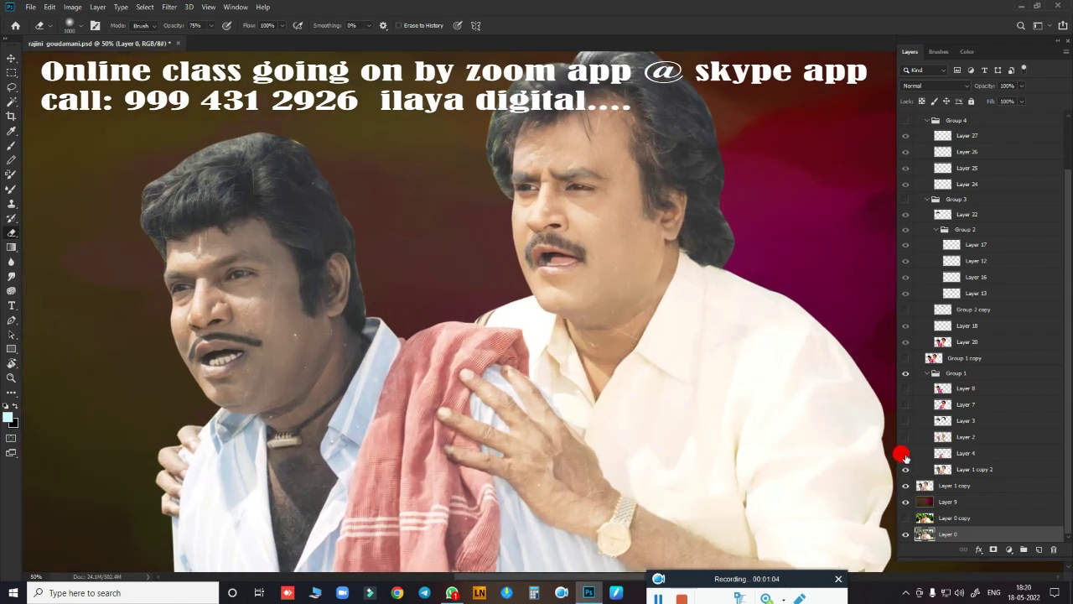
# Turn on Layer 4's pink and blue shirt colours, comparing before and after.
pyautogui.click(904, 454)
pyautogui.click(904, 454)
pyautogui.click(905, 453)
pyautogui.click(905, 454)
pyautogui.click(905, 453)
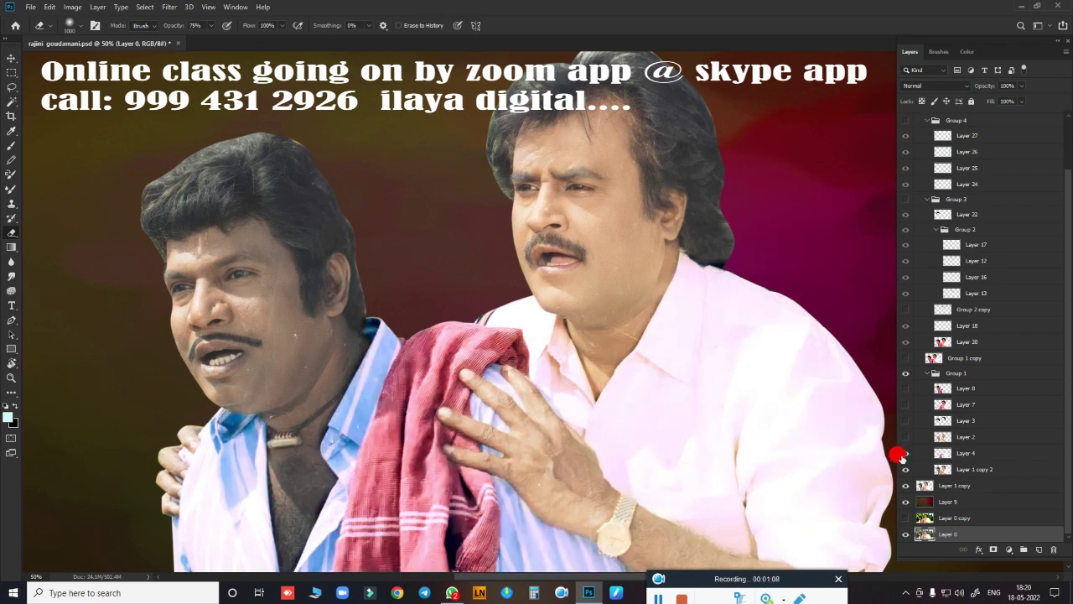
# Turn on Layer 2's darker face and shirt tones after comparing it on and off.
pyautogui.click(905, 437)
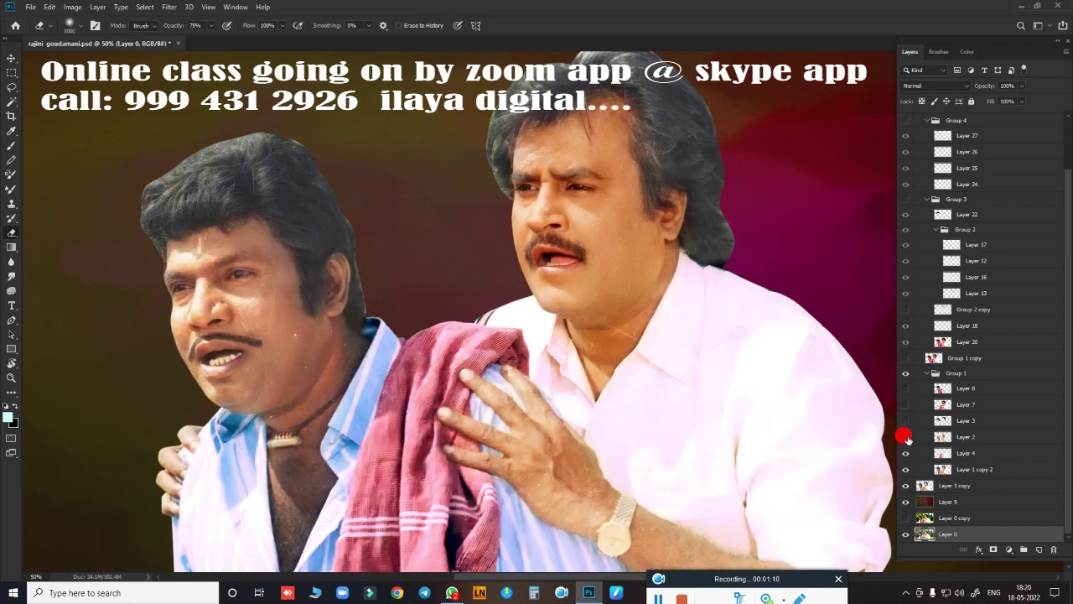
pyautogui.click(905, 437)
pyautogui.click(904, 437)
pyautogui.click(904, 436)
pyautogui.click(904, 437)
pyautogui.click(905, 437)
pyautogui.click(904, 436)
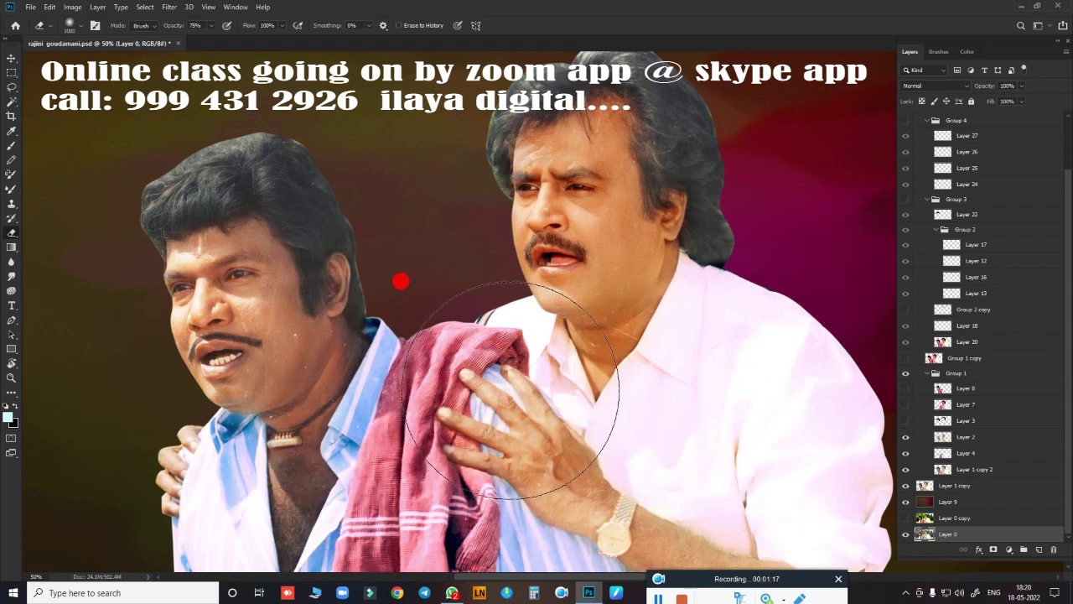
# Shrink the brush and turn on Layer 3's darker hair, comparing hair tone.
pyautogui.press('[')
pyautogui.press('[')
pyautogui.press('[')
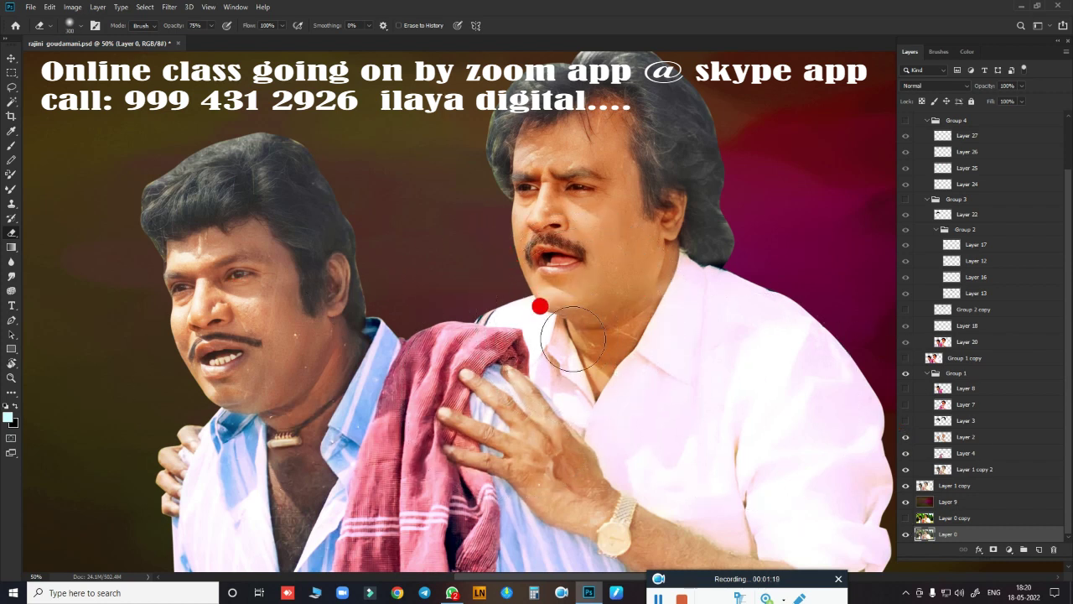
pyautogui.click(905, 420)
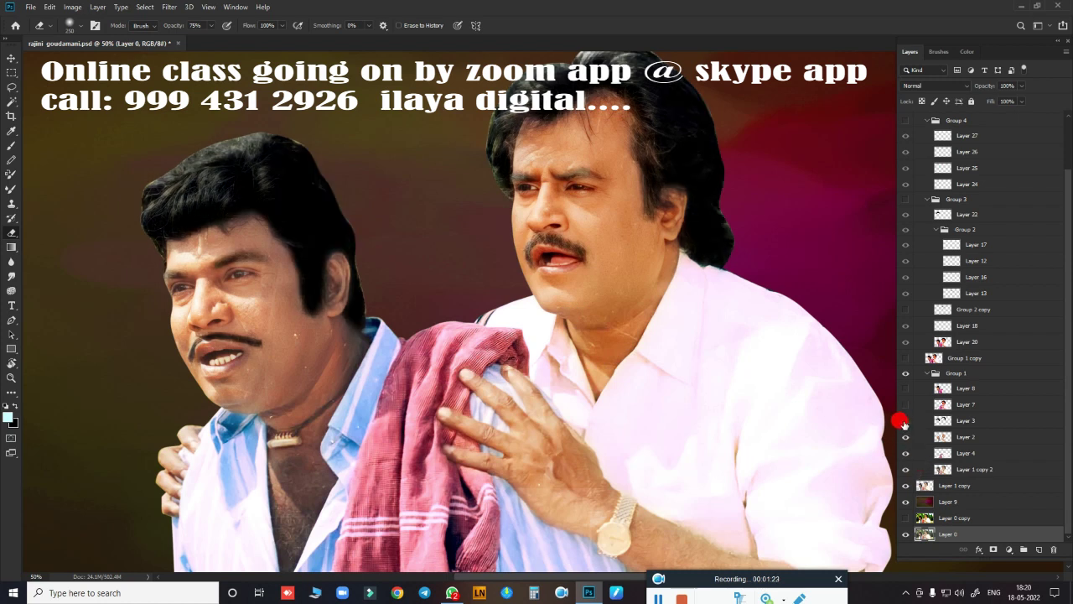
pyautogui.click(904, 420)
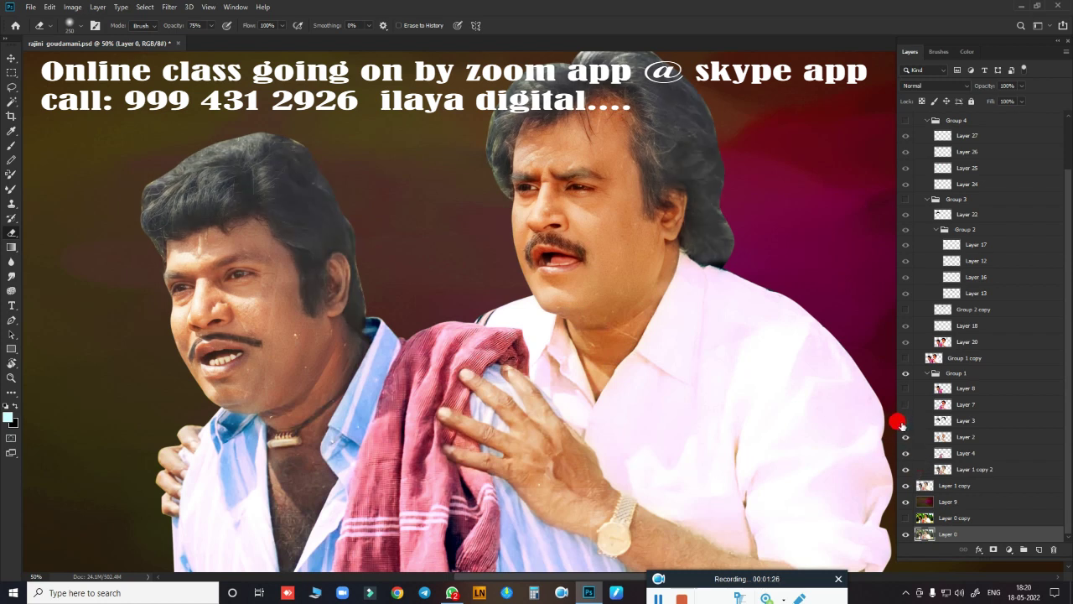
pyautogui.click(905, 421)
pyautogui.click(905, 421)
pyautogui.click(904, 421)
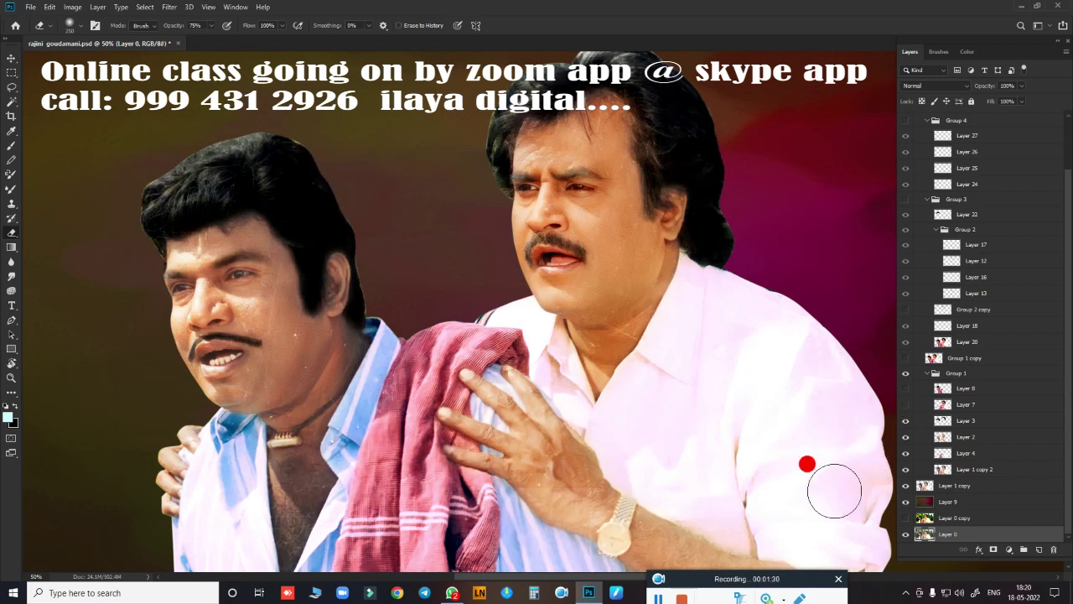
# Preview a black point shift in Curves, then cancel without applying it.
pyautogui.hotkey('ctrl', 'm')
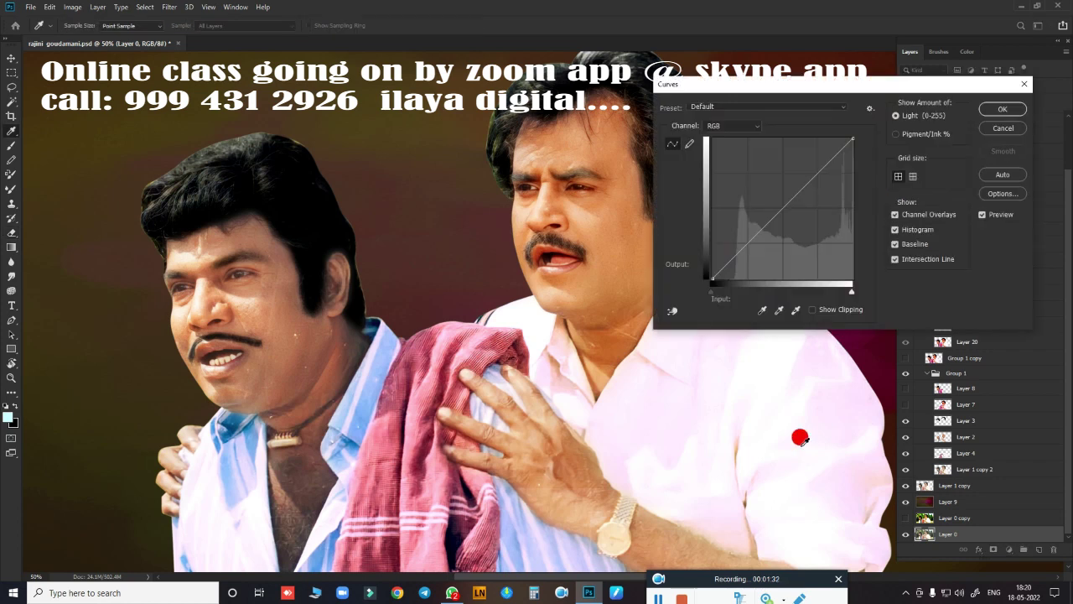
pyautogui.moveTo(711, 295); pyautogui.dragTo(704, 295)
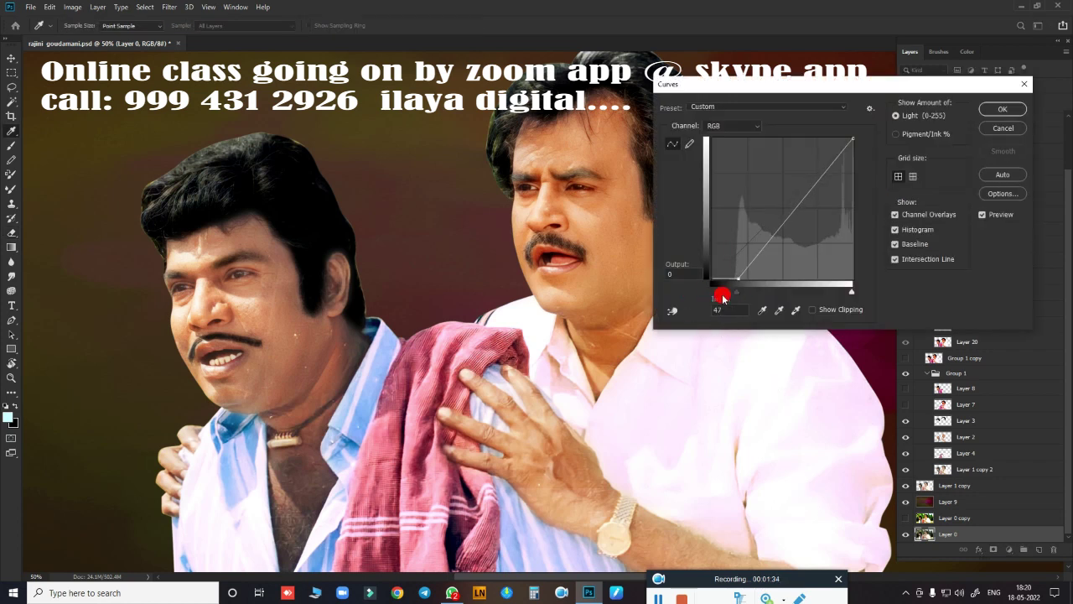
pyautogui.click(1006, 130)
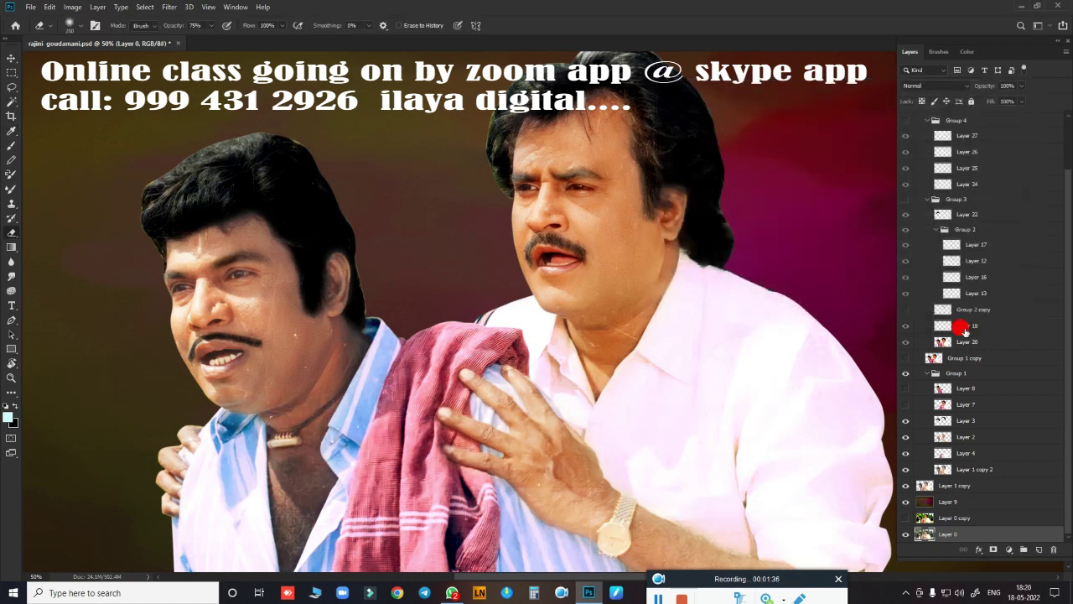
# Turn on Layer 7's extra contrast and Layer 8's smooth painted version.
pyautogui.click(905, 405)
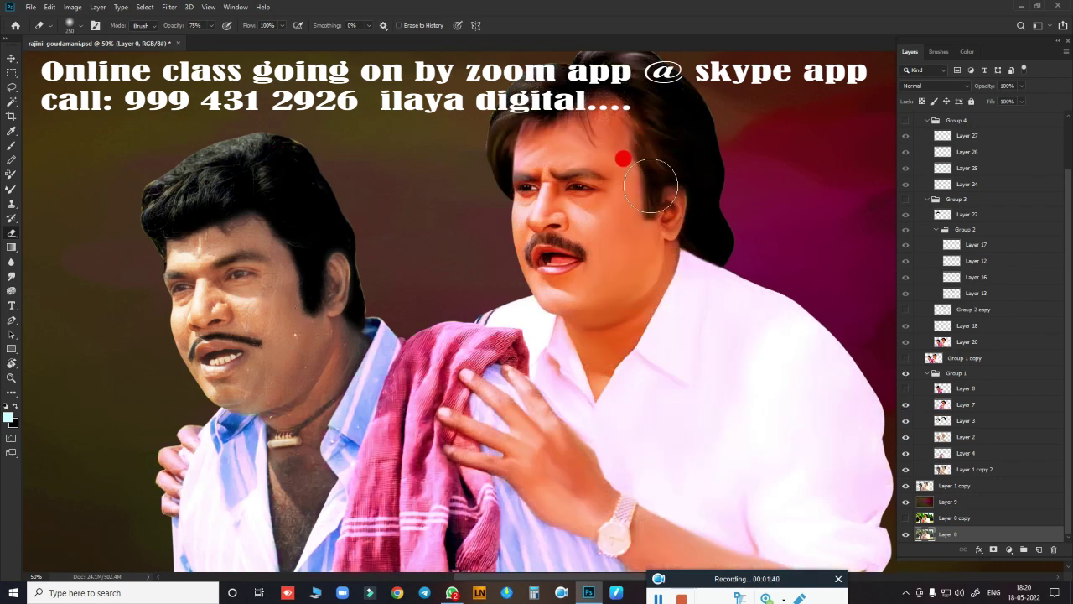
pyautogui.click(905, 406)
pyautogui.click(905, 406)
pyautogui.click(905, 405)
pyautogui.click(905, 406)
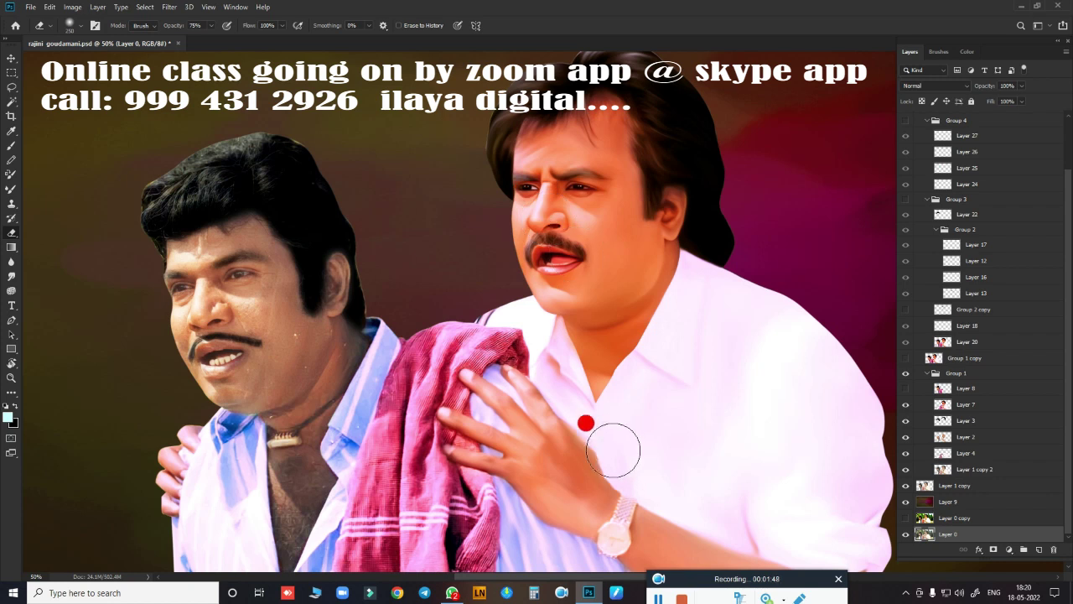
pyautogui.click(905, 390)
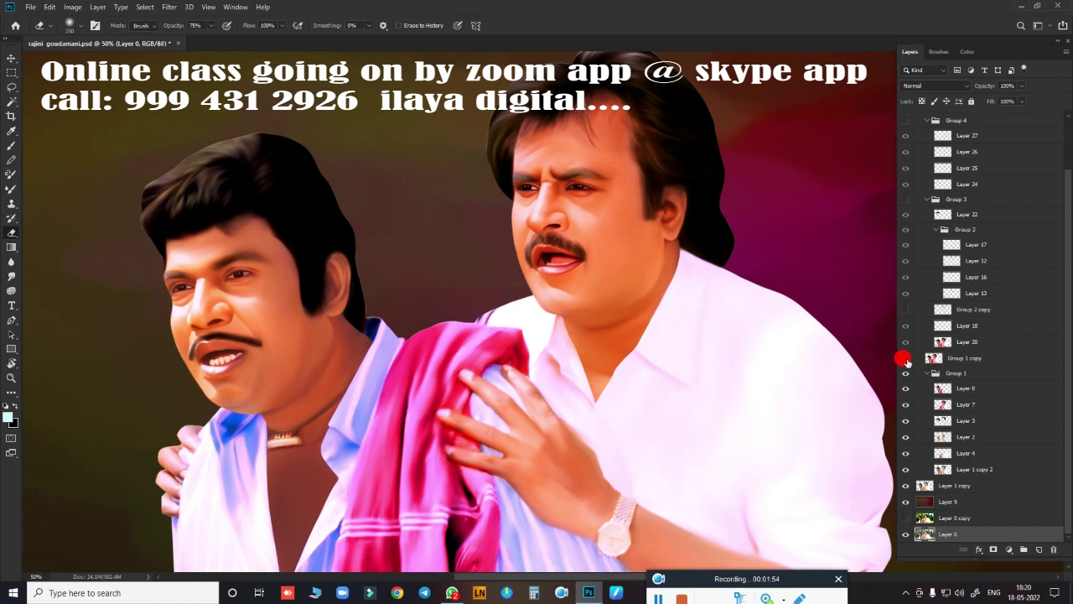
# Show Group 1 copy and Group 3 painted hair, toggling Layer 18 to compare.
pyautogui.click(905, 358)
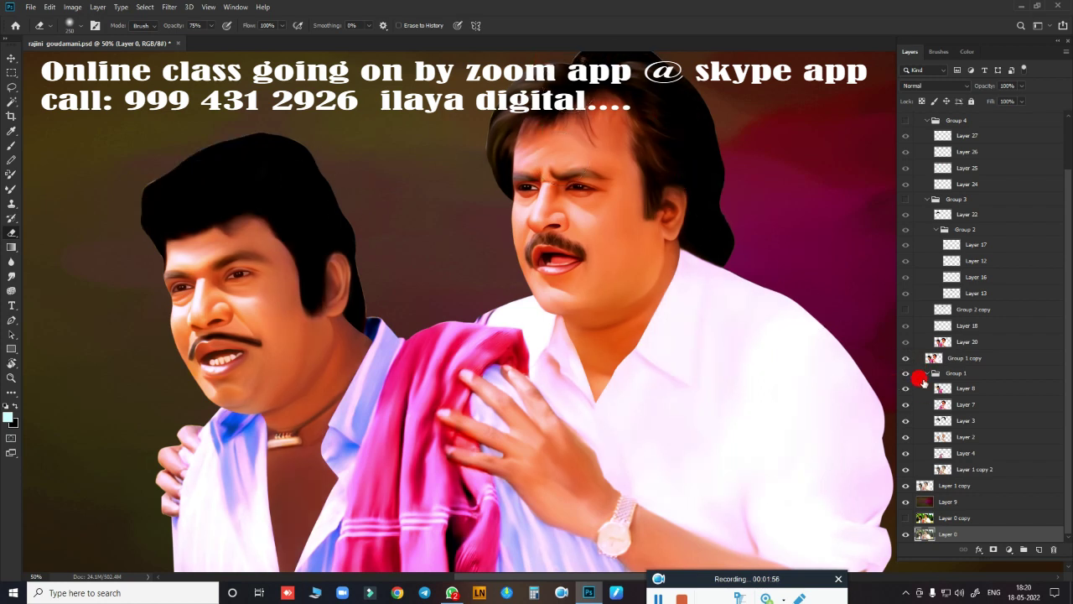
pyautogui.click(906, 333)
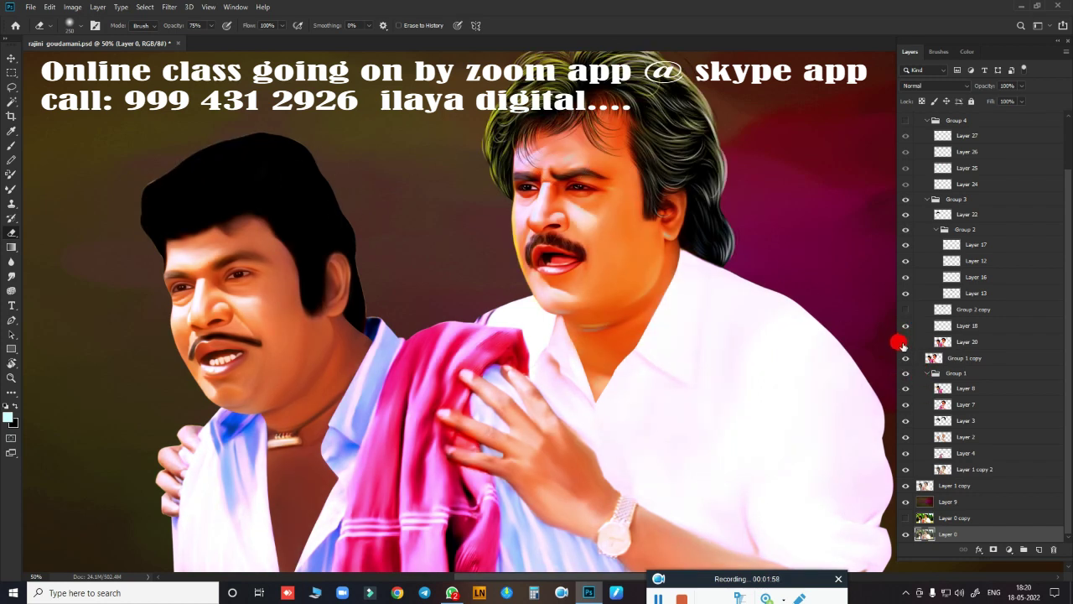
pyautogui.click(904, 326)
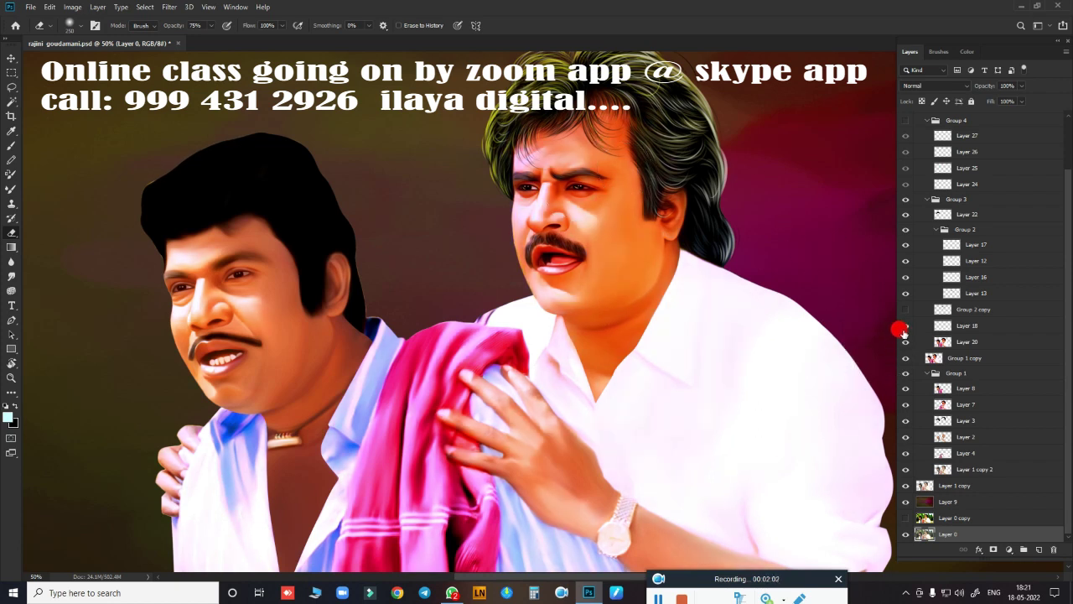
pyautogui.click(905, 326)
# Compare faces via Group 1 copy and Group 2 copy, then show Group 4's painted hair.
pyautogui.click(918, 355)
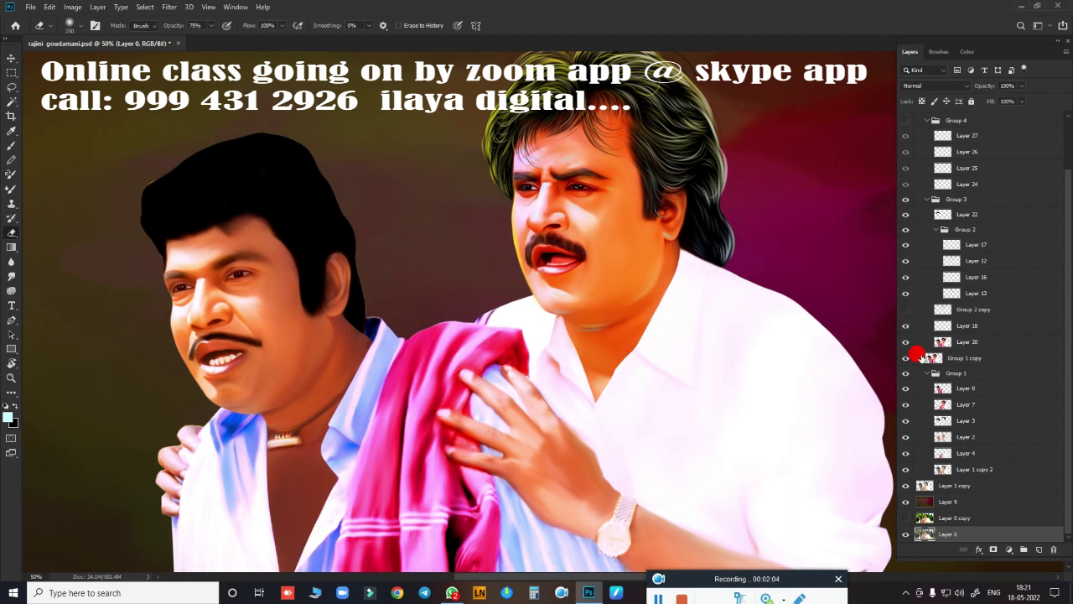
pyautogui.click(905, 309)
pyautogui.click(905, 311)
pyautogui.click(904, 316)
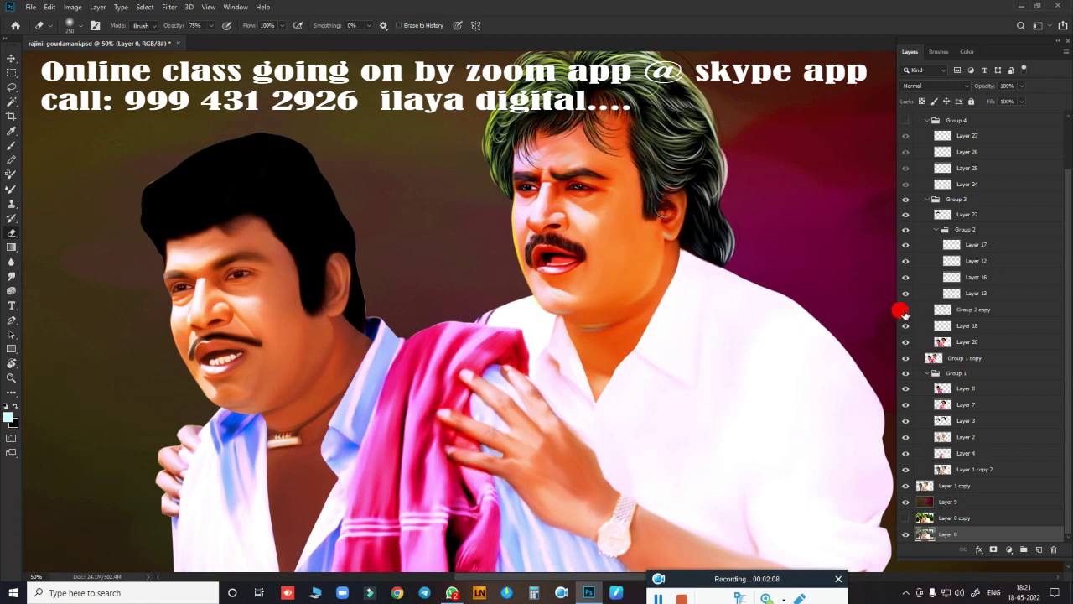
pyautogui.click(904, 312)
pyautogui.click(905, 311)
pyautogui.click(904, 311)
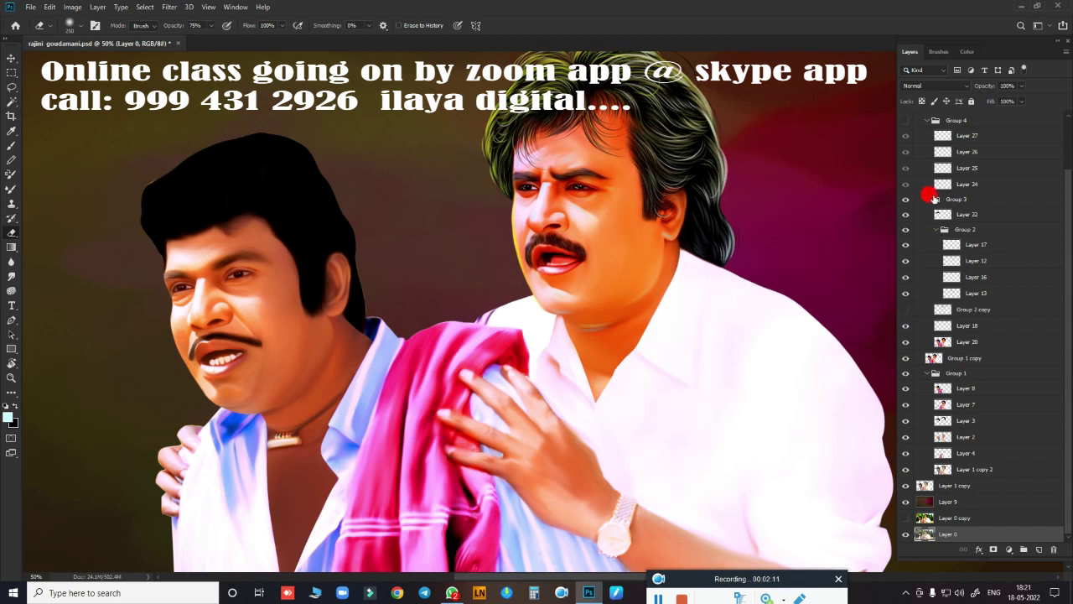
pyautogui.click(905, 120)
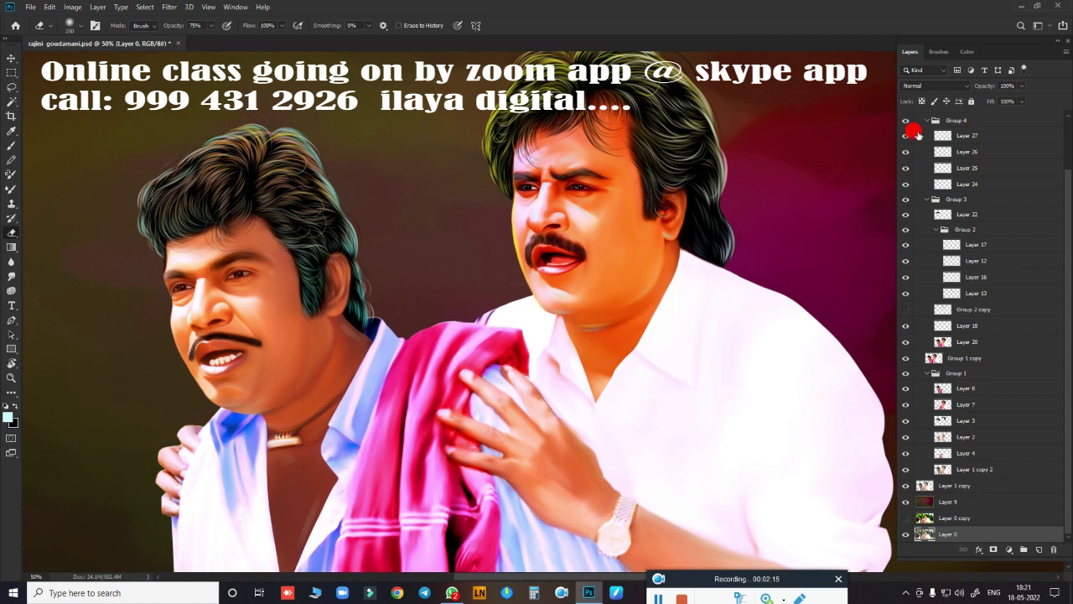
pyautogui.scroll(2, 1006, 163)
# Collapse and hide Group 5, showing Group 5 copy 2 and Layer 9 copy's bottom vignette.
pyautogui.scroll(2, 965, 172)
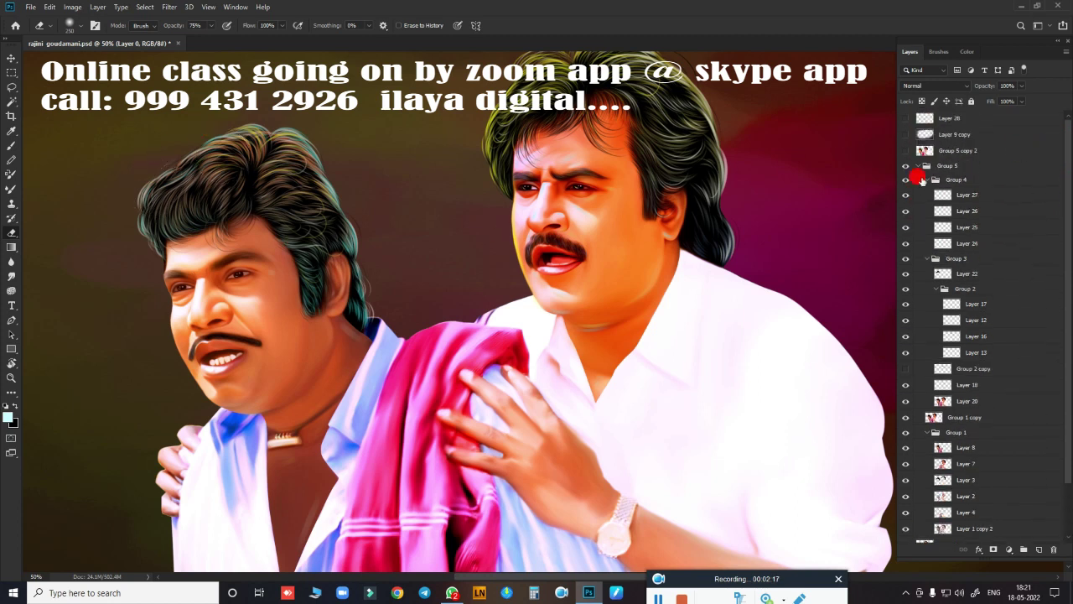
pyautogui.click(919, 167)
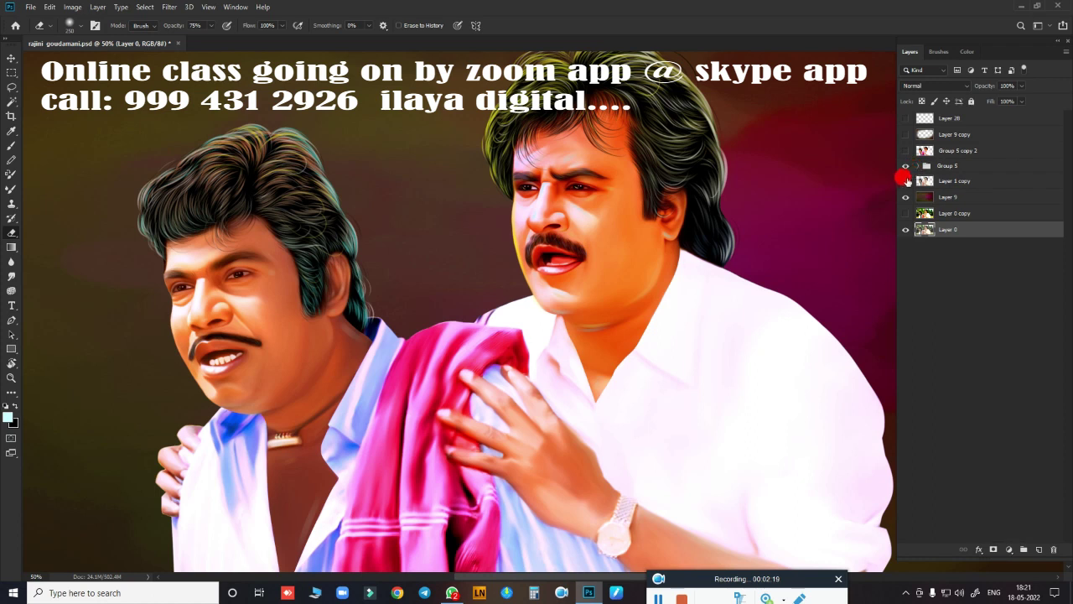
pyautogui.moveTo(905, 171); pyautogui.dragTo(908, 160)
pyautogui.click(906, 151)
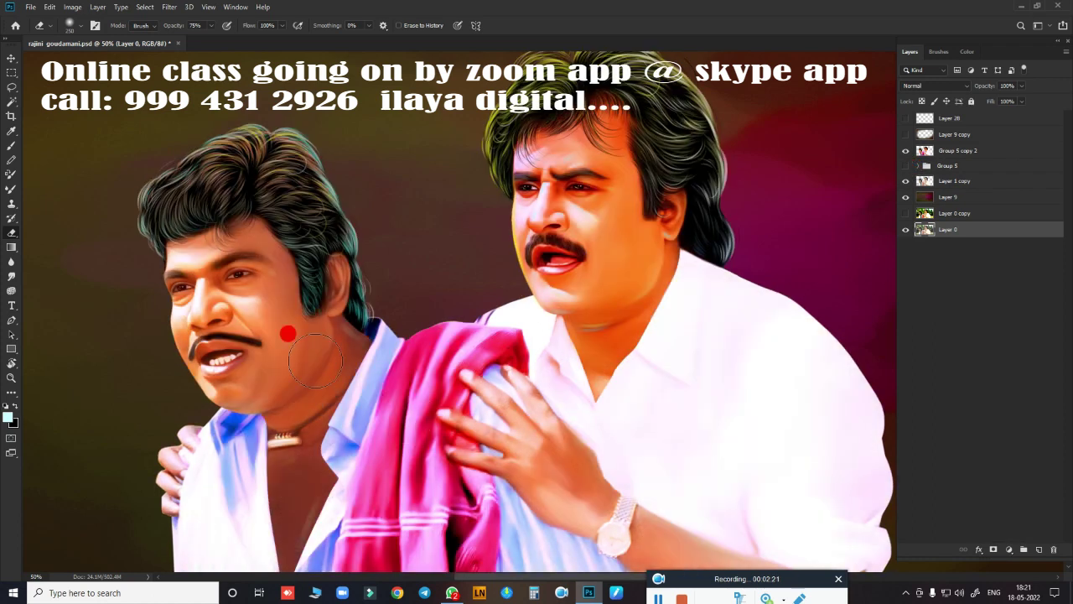
pyautogui.click(905, 135)
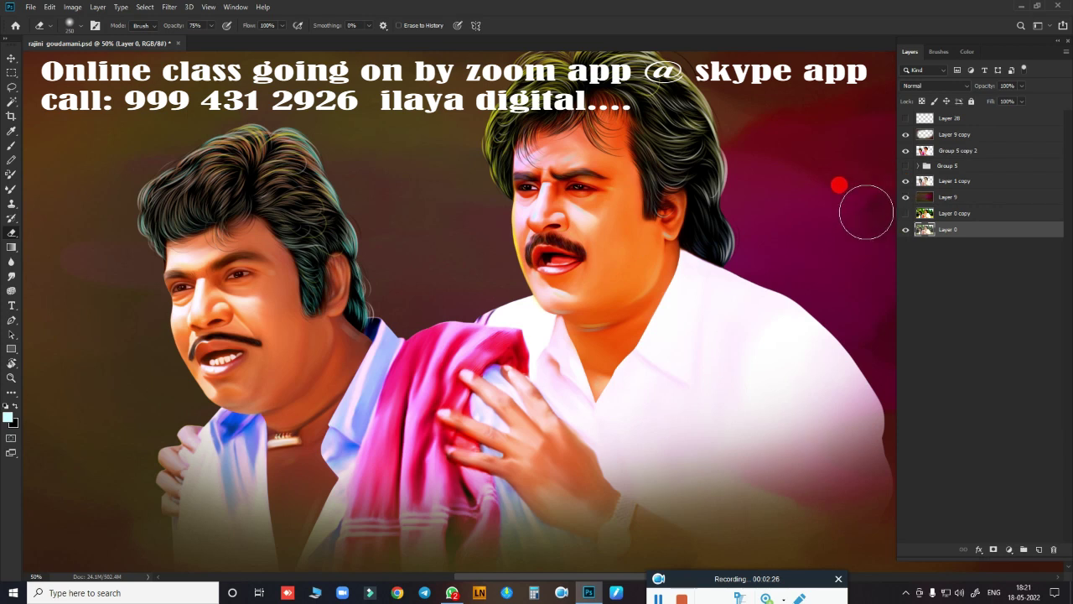
# Fit the image and hide Layer 1 copy and Layer 9 to reveal the palm trees.
pyautogui.hotkey('ctrl', '-')
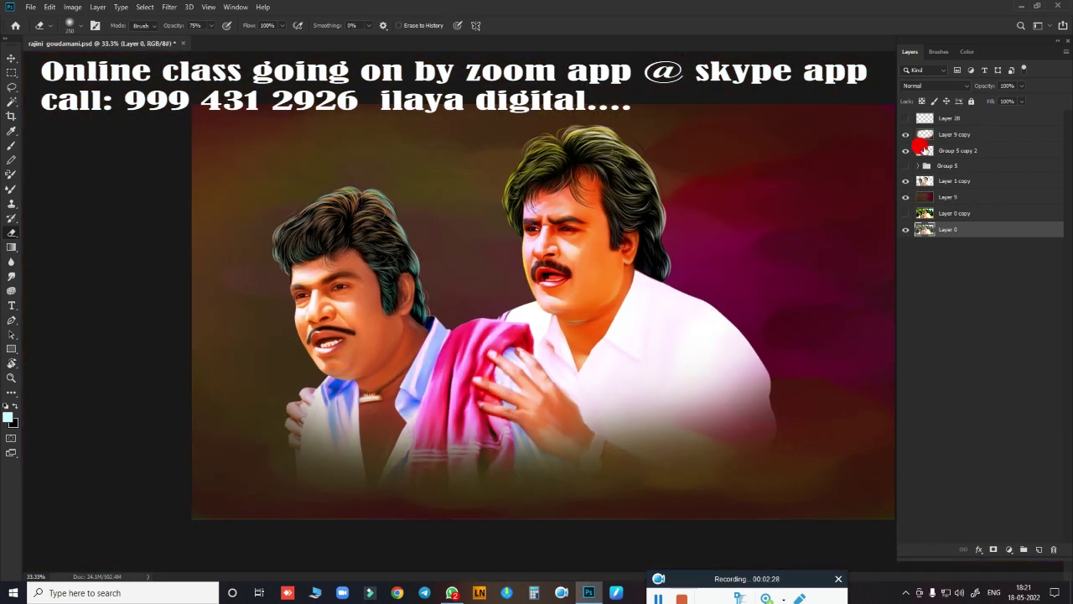
pyautogui.click(906, 181)
pyautogui.click(906, 197)
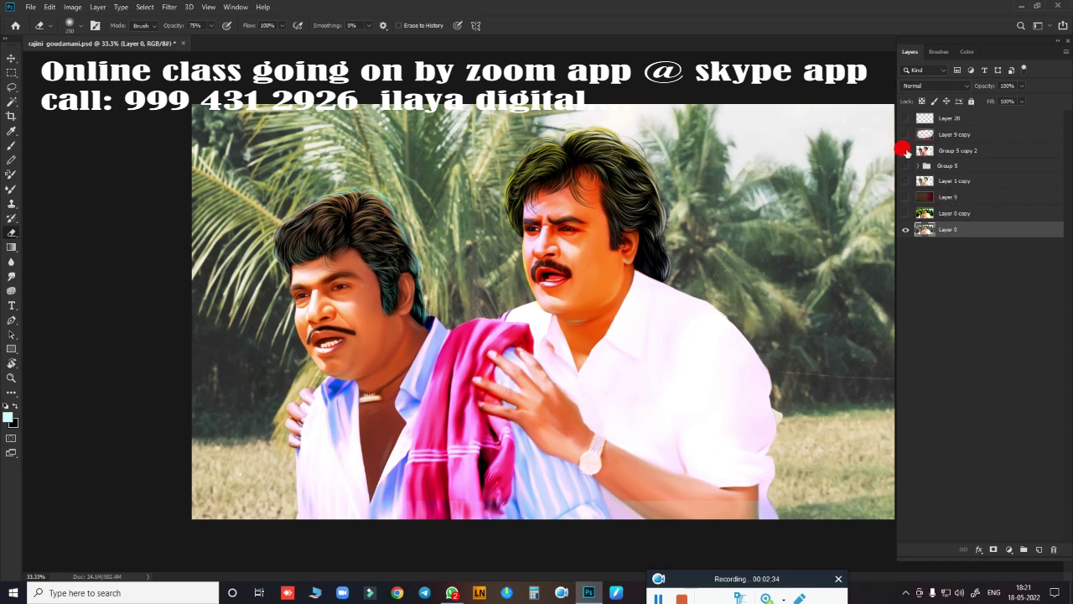
pyautogui.click(905, 150)
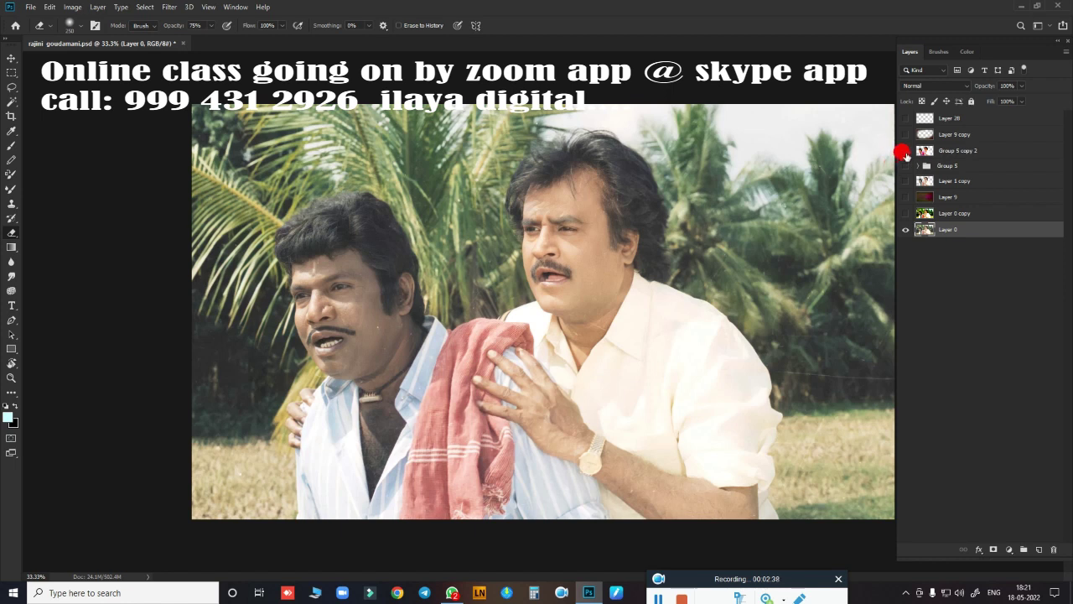
pyautogui.click(906, 151)
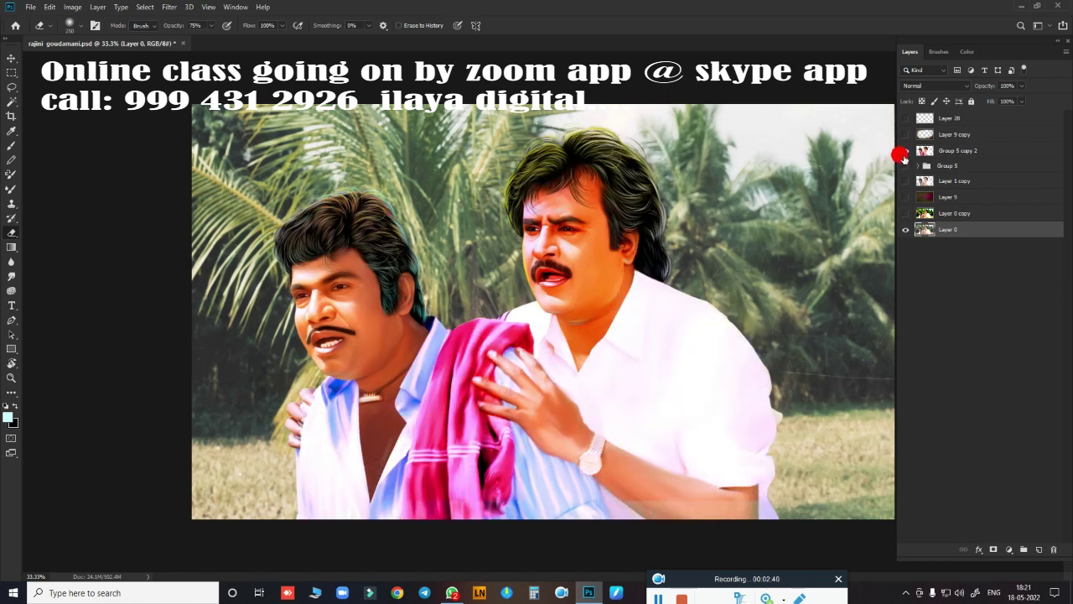
pyautogui.scroll(2, 357, 285)
pyautogui.scroll(3, 444, 273)
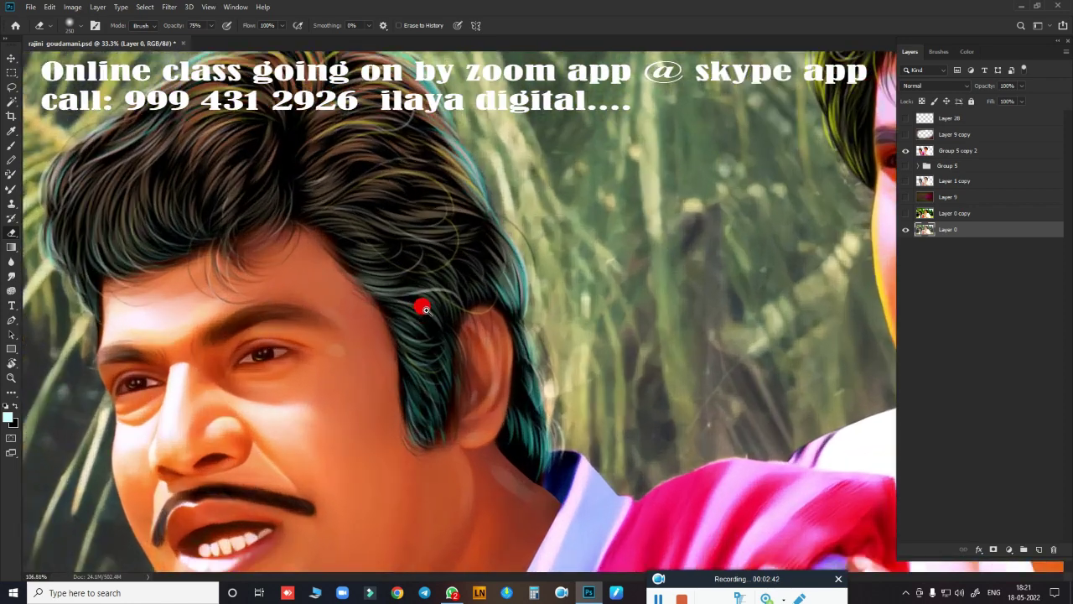
pyautogui.scroll(2, 419, 307)
pyautogui.scroll(2, 403, 263)
pyautogui.moveTo(575, 328); pyautogui.dragTo(323, 194)
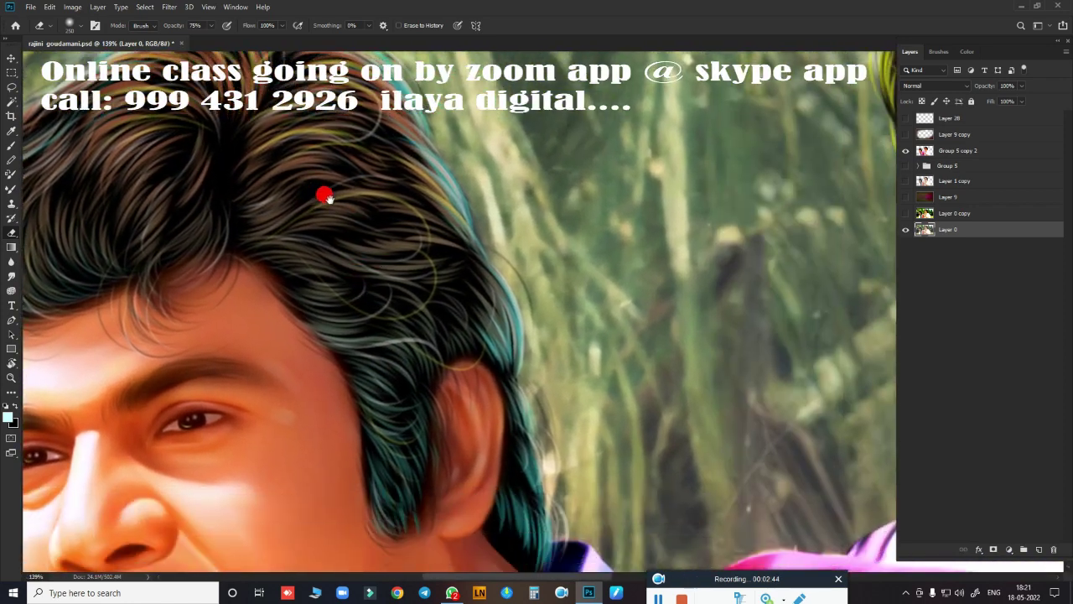
pyautogui.moveTo(506, 268); pyautogui.dragTo(441, 206)
pyautogui.moveTo(571, 273); pyautogui.dragTo(613, 244)
pyautogui.moveTo(369, 397); pyautogui.dragTo(525, 230)
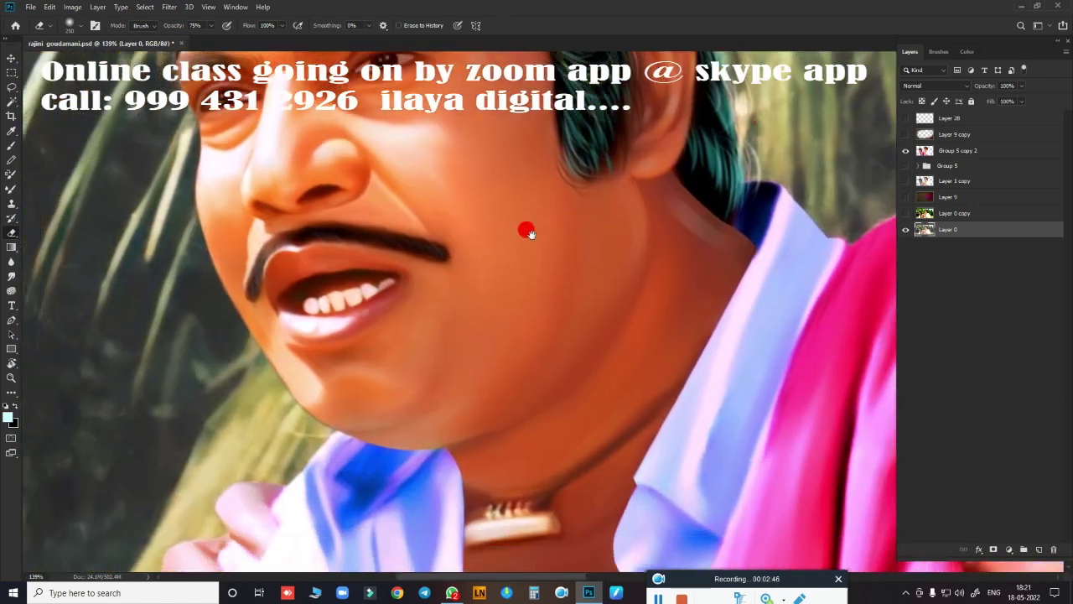
pyautogui.moveTo(431, 216)
pyautogui.mouseDown()
pyautogui.moveTo(456, 156)
pyautogui.moveTo(474, 183)
pyautogui.mouseUp()
pyautogui.moveTo(575, 211); pyautogui.dragTo(462, 259)
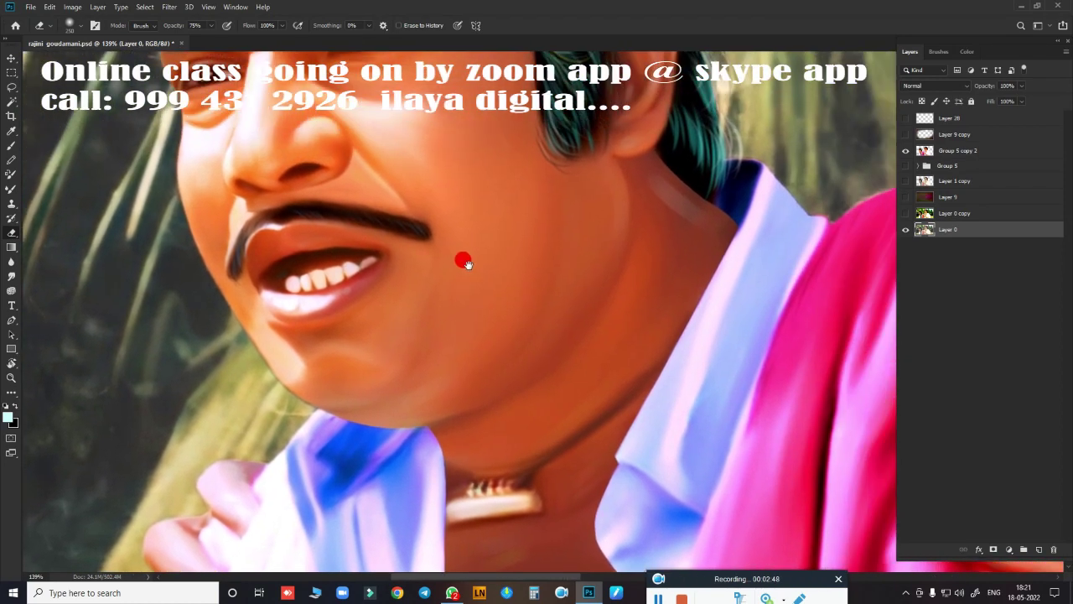
pyautogui.moveTo(680, 196); pyautogui.dragTo(512, 247)
pyautogui.moveTo(734, 189)
pyautogui.mouseDown()
pyautogui.moveTo(625, 213)
pyautogui.moveTo(367, 343)
pyautogui.mouseUp()
pyautogui.moveTo(676, 223); pyautogui.dragTo(556, 307)
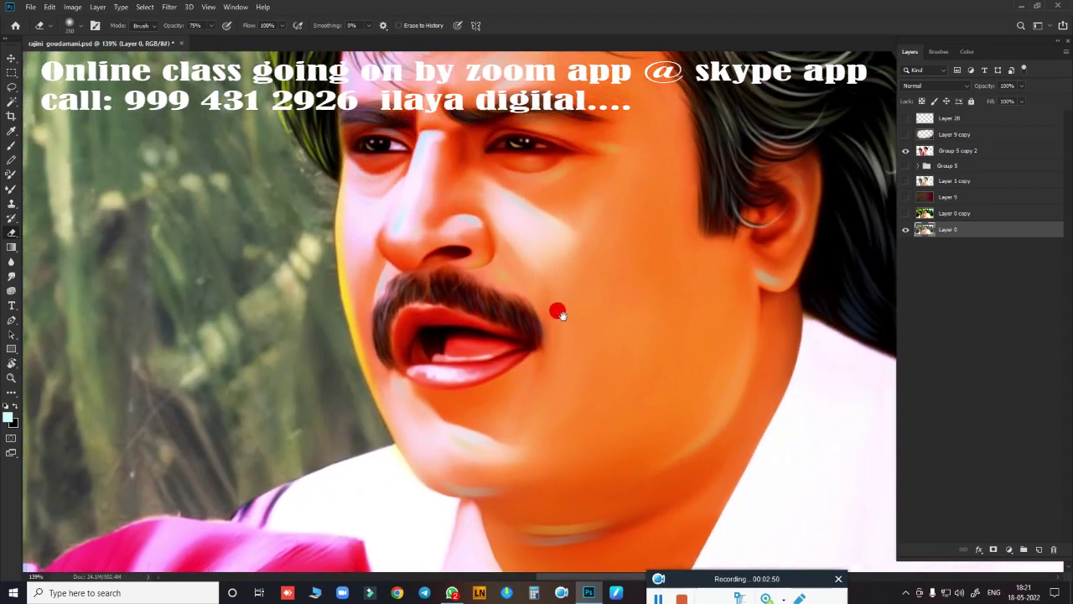
pyautogui.moveTo(558, 175)
pyautogui.mouseDown()
pyautogui.moveTo(558, 259)
pyautogui.moveTo(504, 376)
pyautogui.mouseUp()
pyautogui.scroll(-2, 558, 335)
pyautogui.scroll(-2, 633, 303)
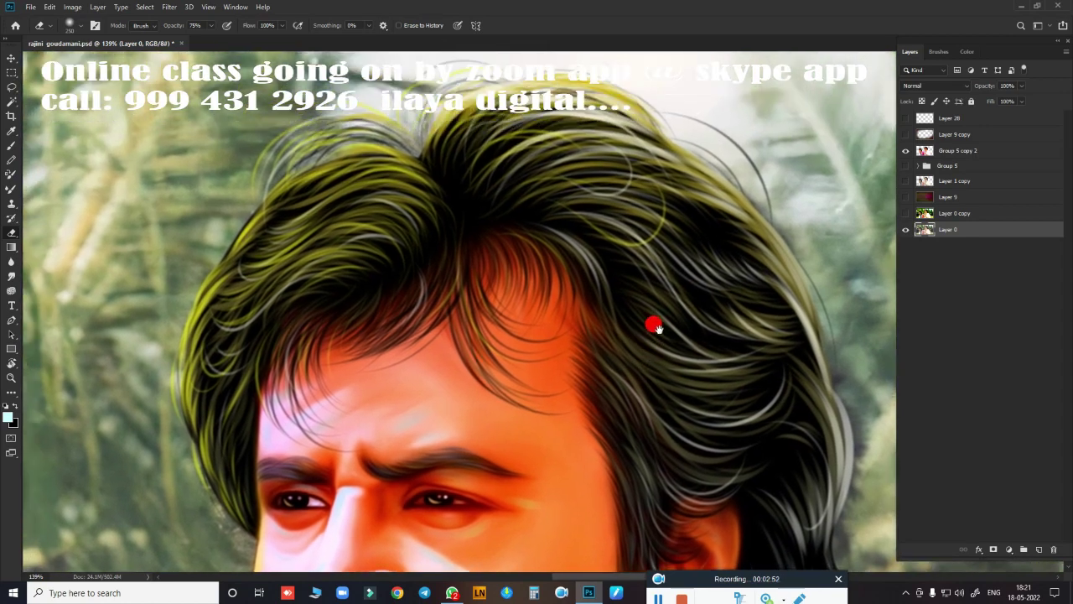
pyautogui.scroll(-5, 648, 276)
pyautogui.scroll(1, 584, 310)
pyautogui.scroll(1, 628, 311)
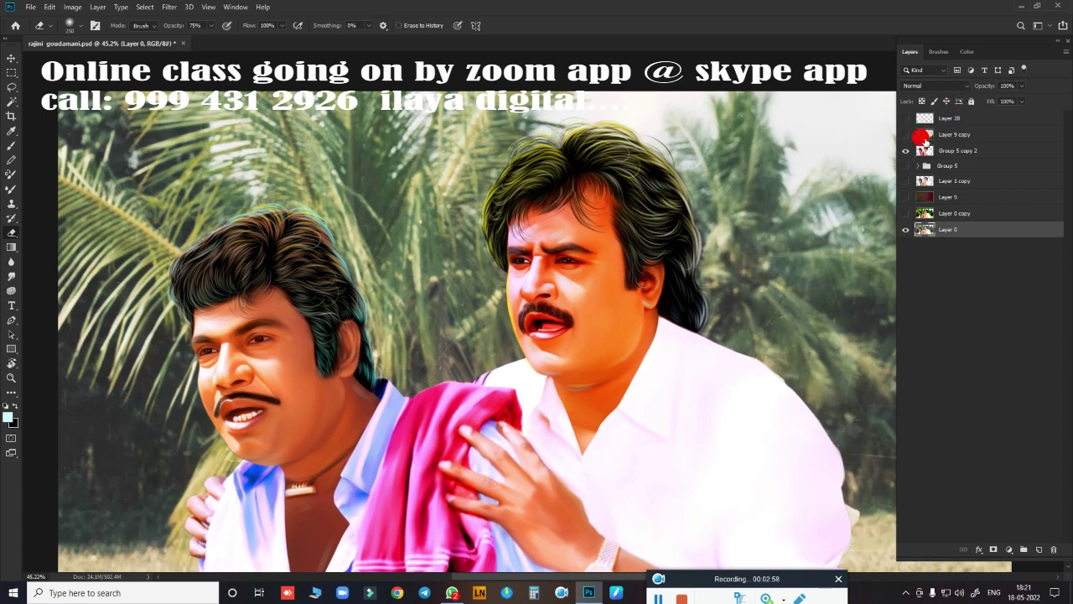
# Flick Group 5 copy 2 on and off to compare painted and original, leaving it on.
pyautogui.click(906, 150)
pyautogui.click(906, 151)
pyautogui.click(904, 152)
pyautogui.click(904, 152)
pyautogui.click(904, 152)
# Turn on Layer 0 copy's vivid colour boost, comparing against the plain photo.
pyautogui.click(905, 214)
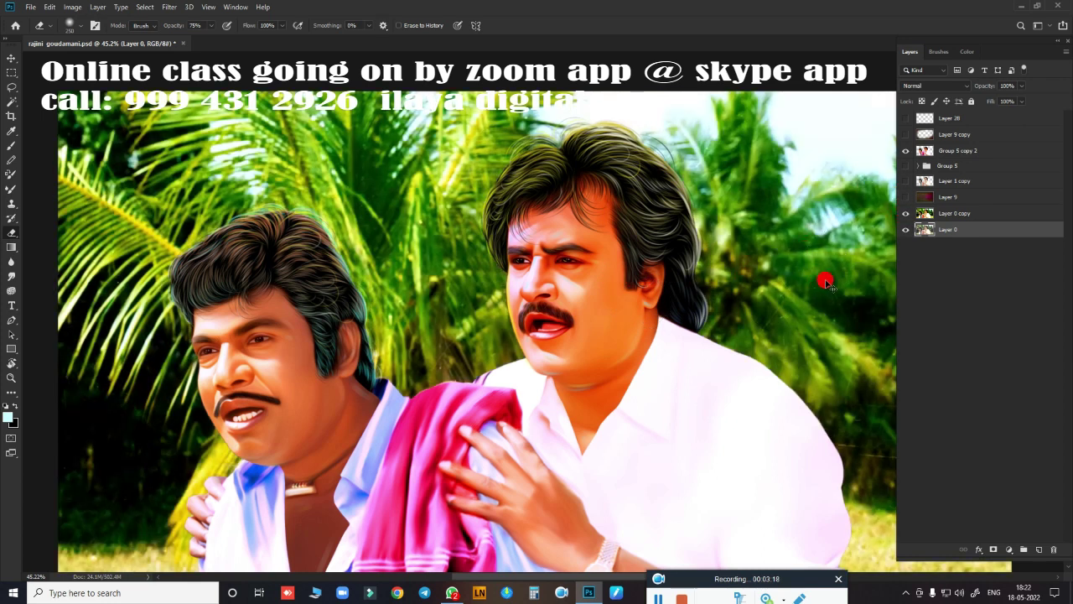
pyautogui.scroll(-1, 799, 261)
pyautogui.scroll(-1, 813, 267)
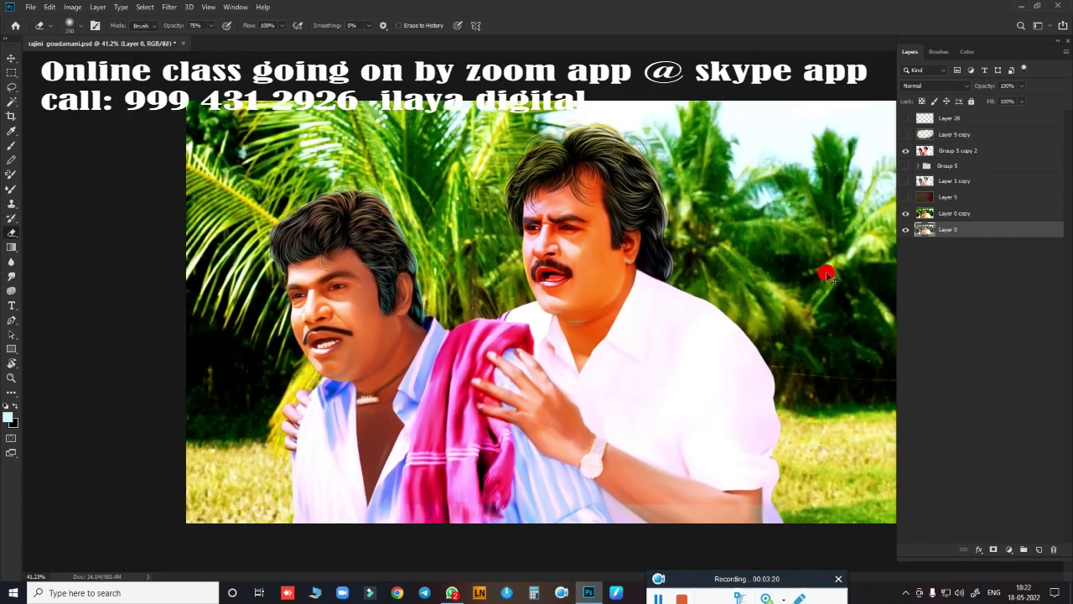
pyautogui.click(904, 152)
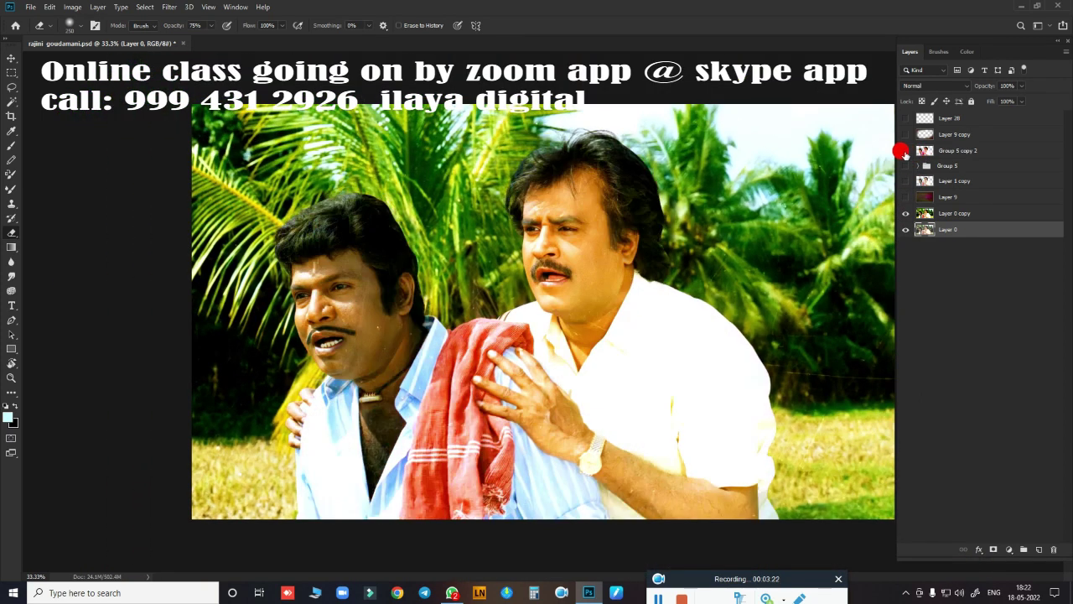
pyautogui.click(905, 152)
pyautogui.click(905, 152)
pyautogui.click(904, 213)
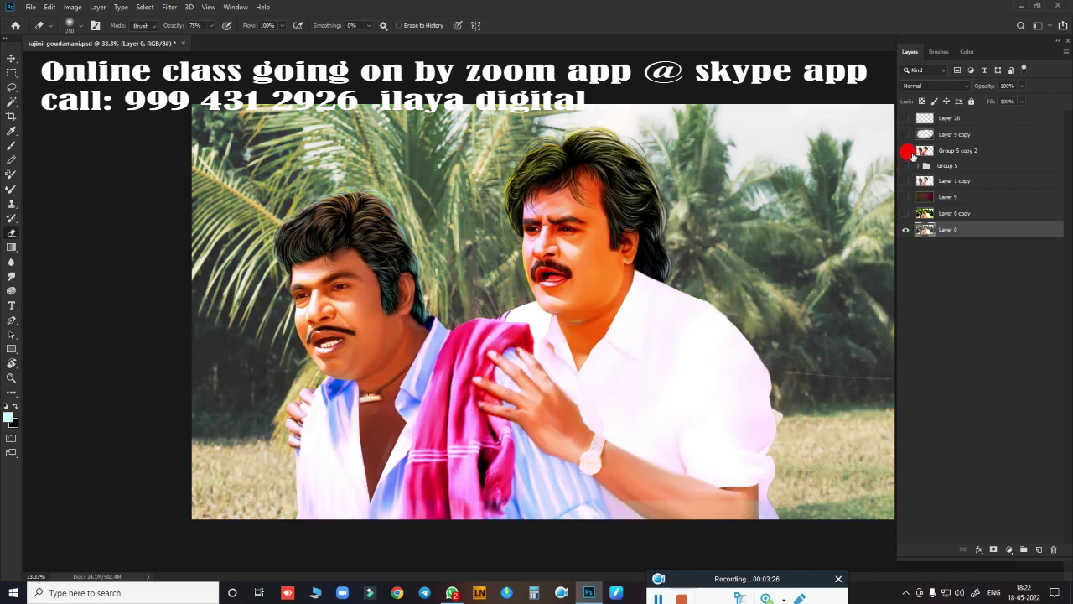
pyautogui.click(906, 151)
pyautogui.click(904, 213)
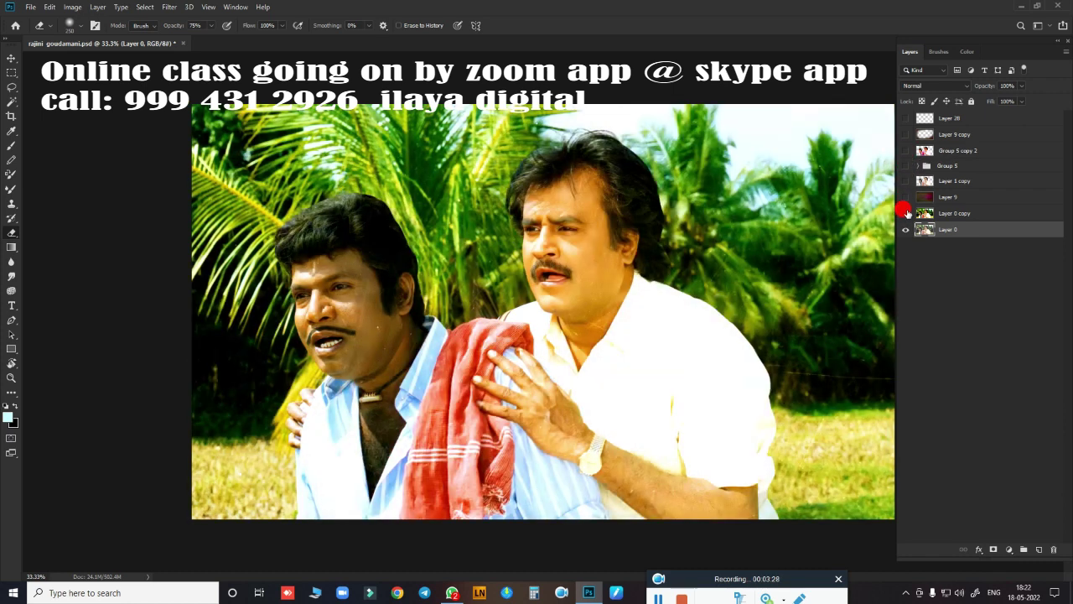
pyautogui.click(904, 156)
pyautogui.click(904, 155)
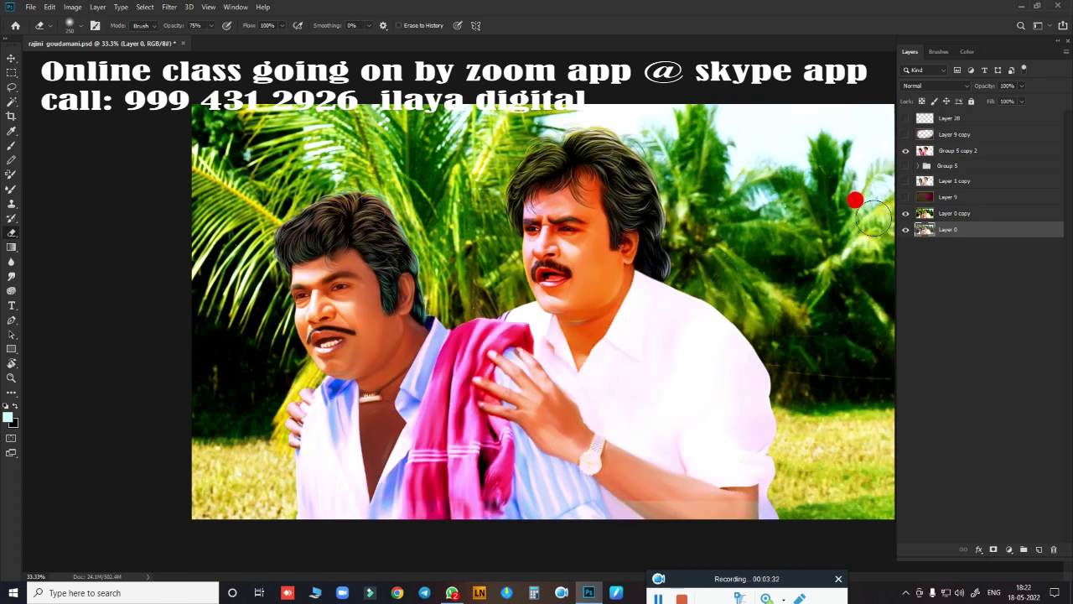
# Turn on Layer 9 backdrop, Layer 9 copy bottom fade and Layer 28 green border.
pyautogui.click(905, 197)
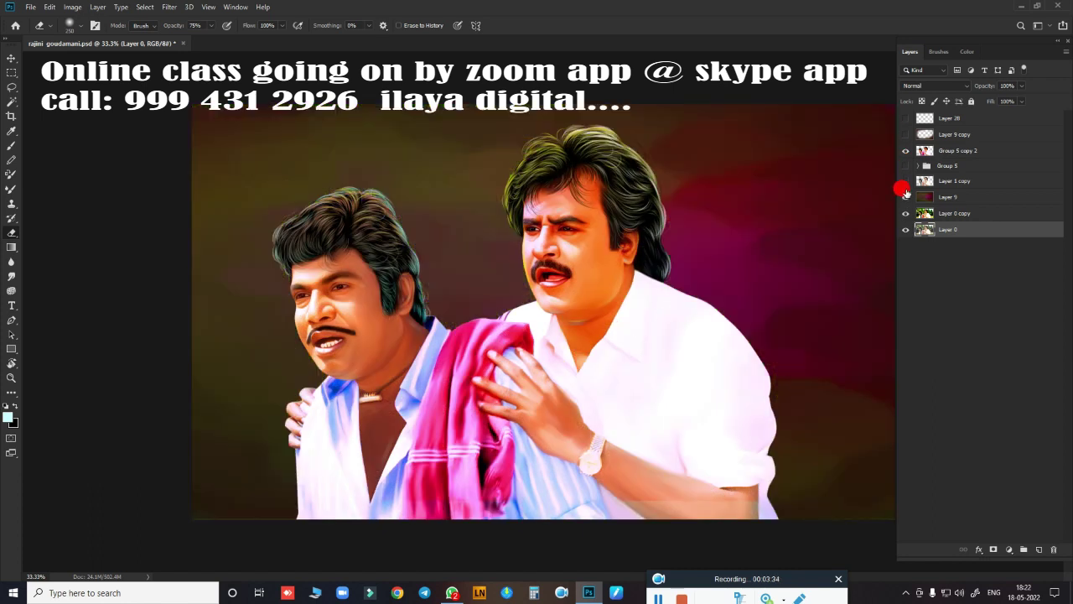
pyautogui.click(905, 134)
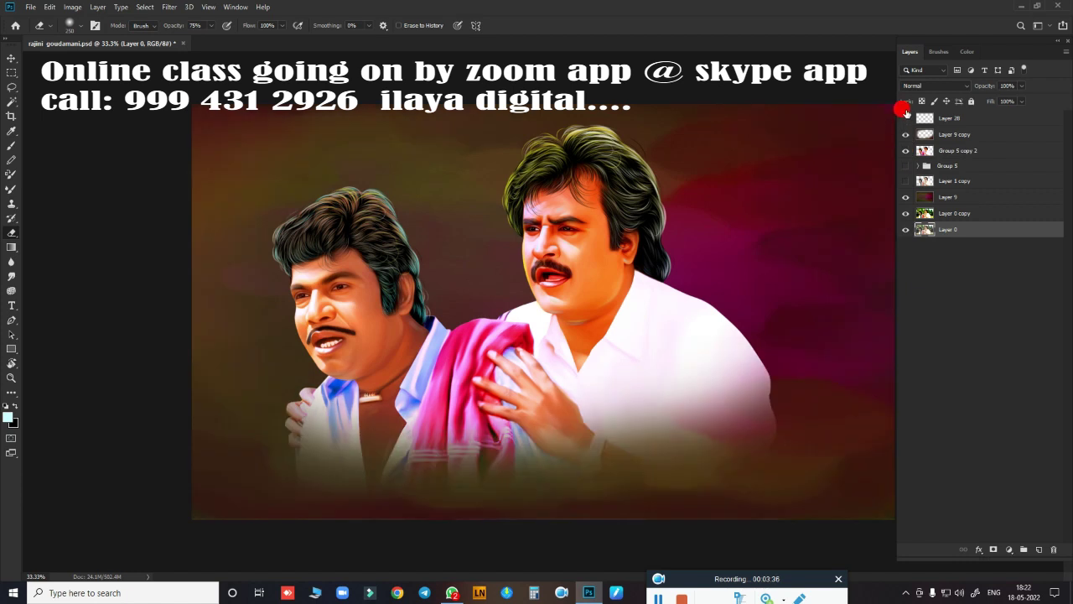
pyautogui.click(905, 118)
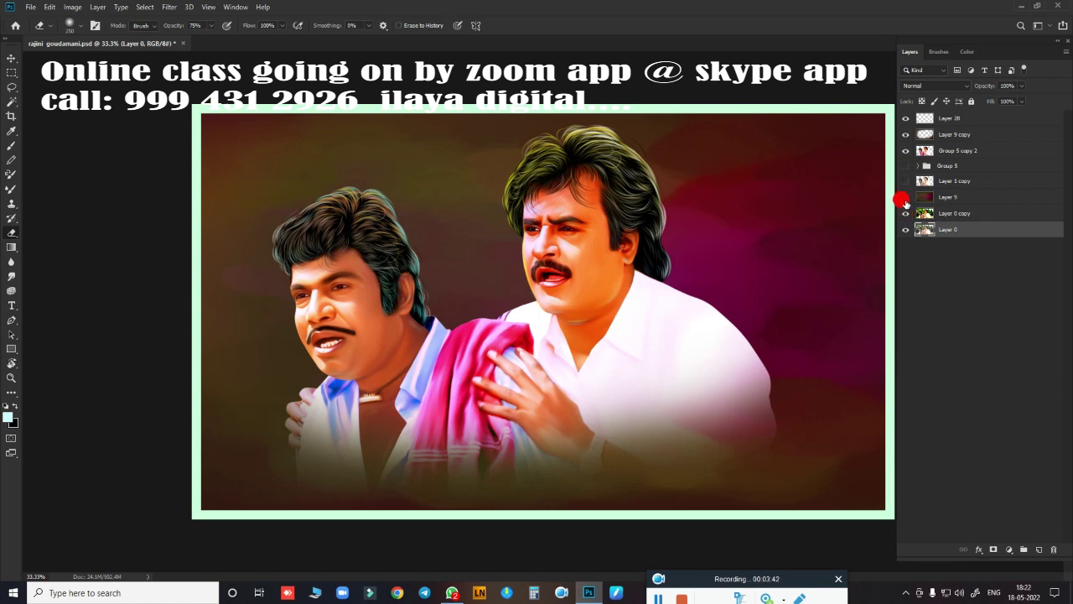
pyautogui.click(904, 199)
pyautogui.click(906, 136)
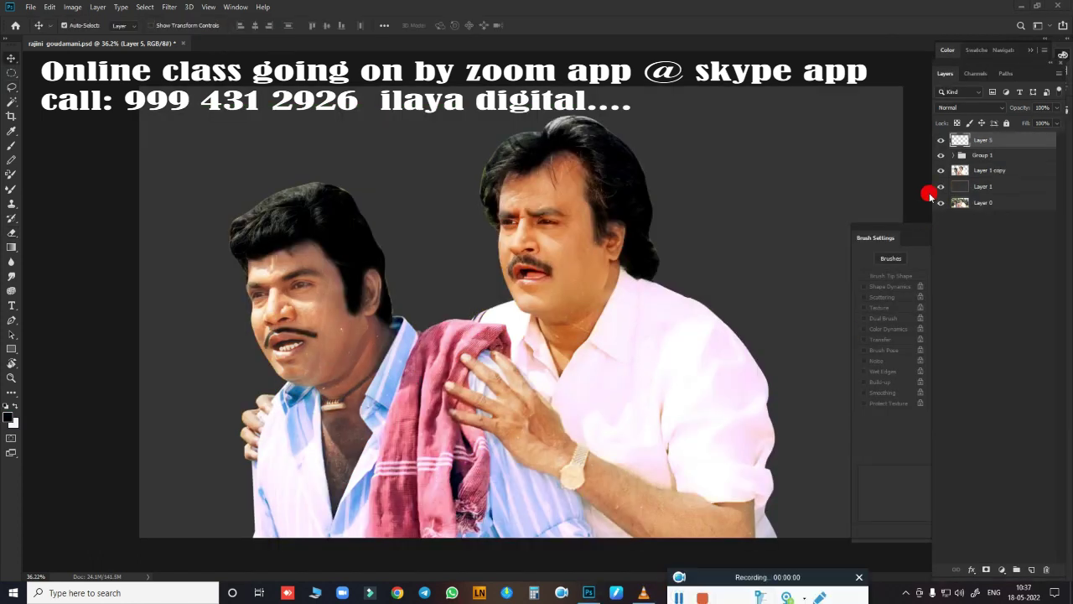
# Show Layer 1's dark background and the Layer 1 copy cut-out, comparing Group 1.
pyautogui.click(940, 156)
pyautogui.click(941, 187)
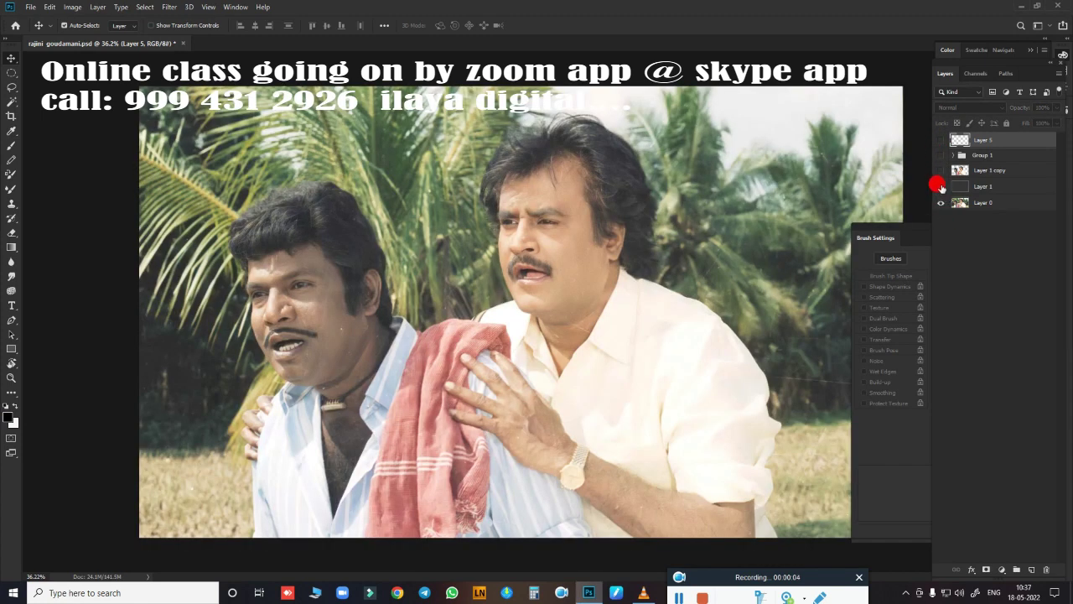
pyautogui.click(941, 186)
pyautogui.click(941, 170)
pyautogui.click(941, 156)
pyautogui.click(940, 156)
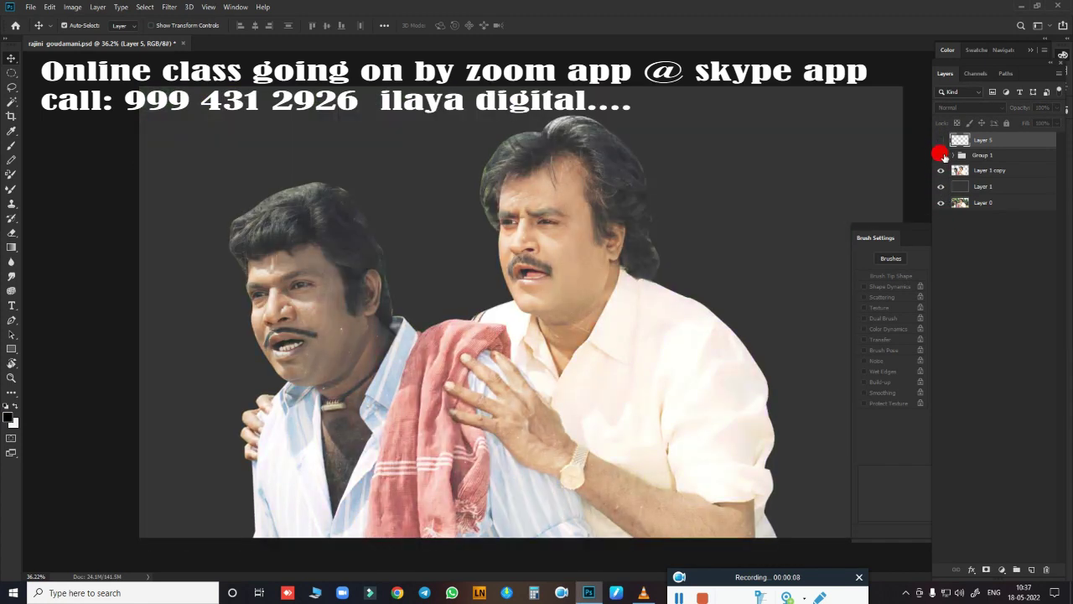
# Expand Group 1, enable Layer 1 copy 2, and compare Layers 2, 3 and 4 on and off.
pyautogui.click(943, 157)
pyautogui.click(953, 155)
pyautogui.click(940, 219)
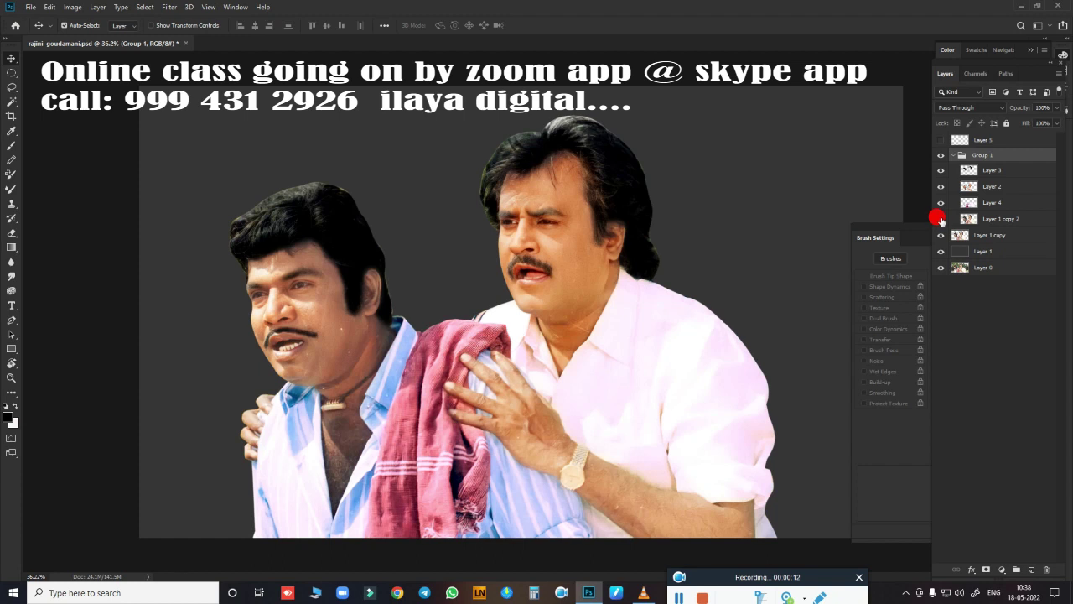
pyautogui.click(940, 157)
pyautogui.click(941, 156)
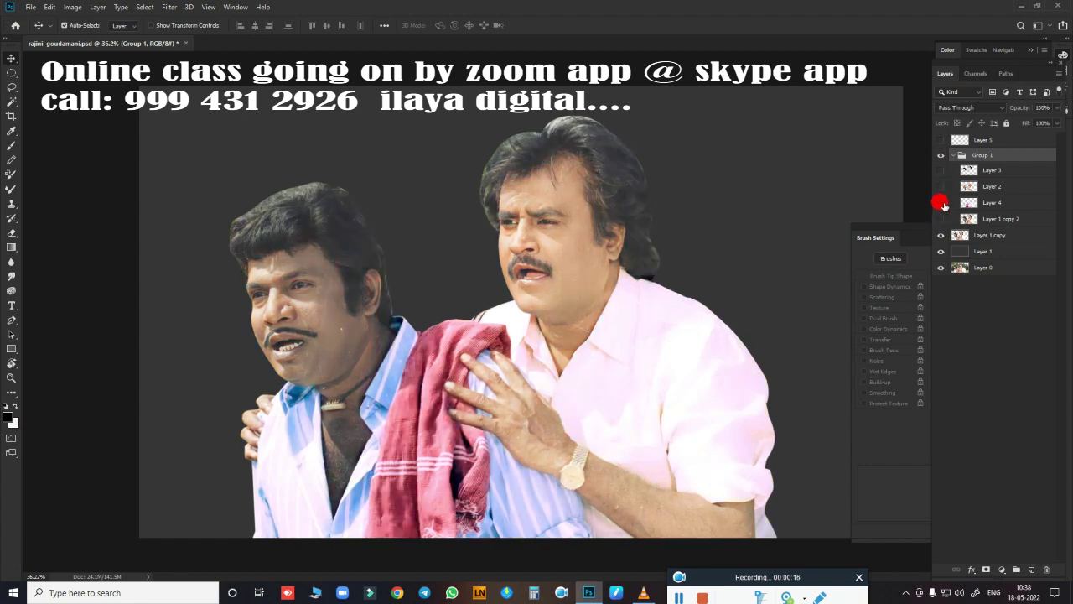
pyautogui.moveTo(941, 171); pyautogui.dragTo(941, 202)
pyautogui.click(941, 203)
pyautogui.click(941, 187)
pyautogui.click(941, 186)
pyautogui.click(941, 186)
pyautogui.click(941, 171)
# Keep Group 1 on, collapse it, and turn on and select Layer 5.
pyautogui.click(940, 157)
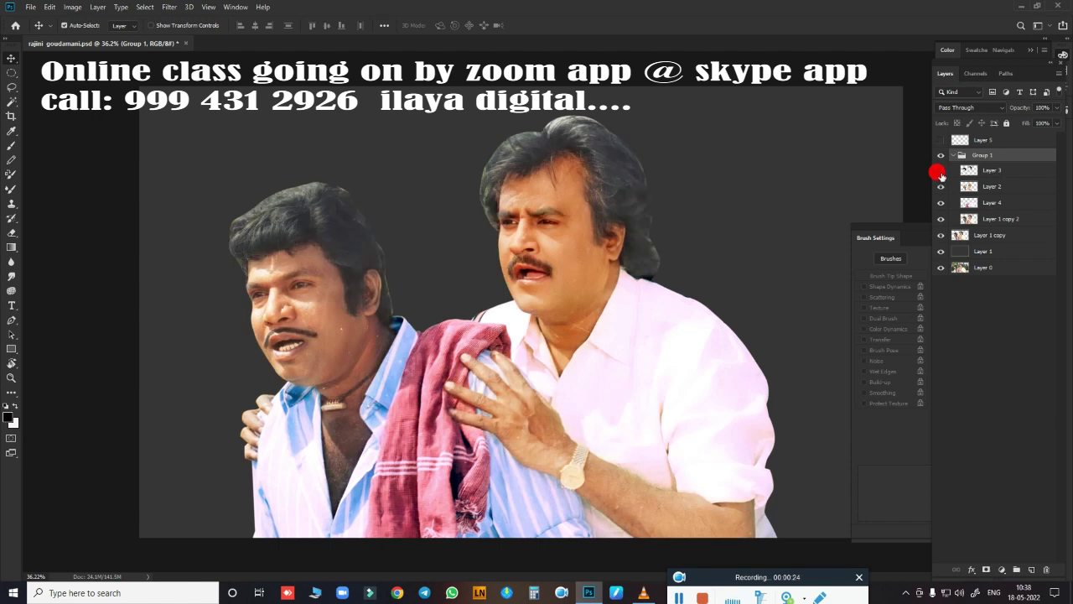
pyautogui.click(940, 158)
pyautogui.click(953, 156)
pyautogui.click(941, 140)
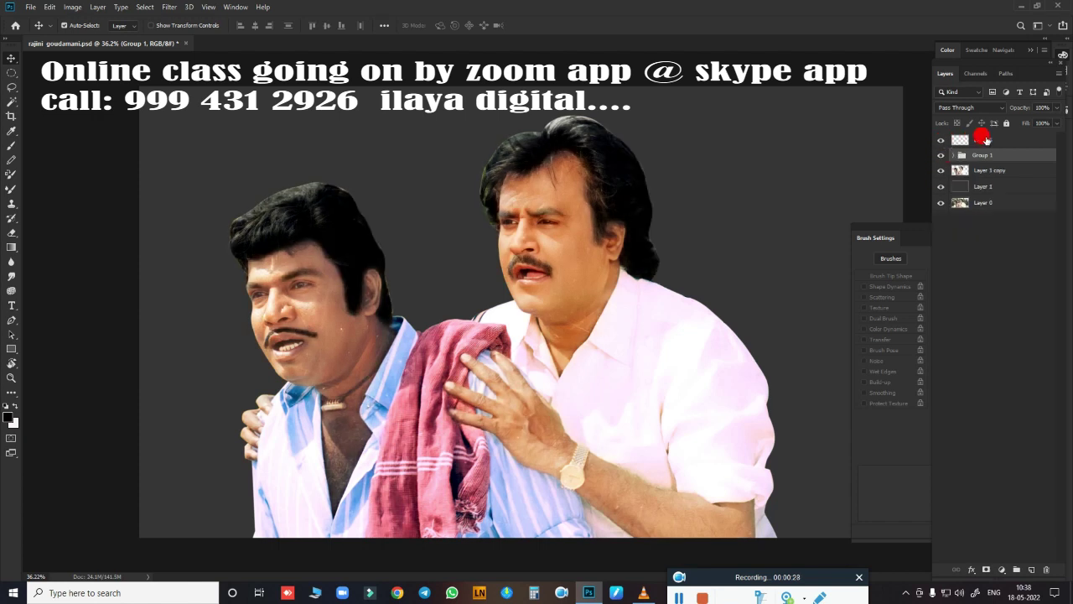
pyautogui.click(981, 141)
# Zoom in on the right man's nose and place initial Pen anchors beside the nostril.
pyautogui.scroll(2, 526, 319)
pyautogui.scroll(1, 544, 314)
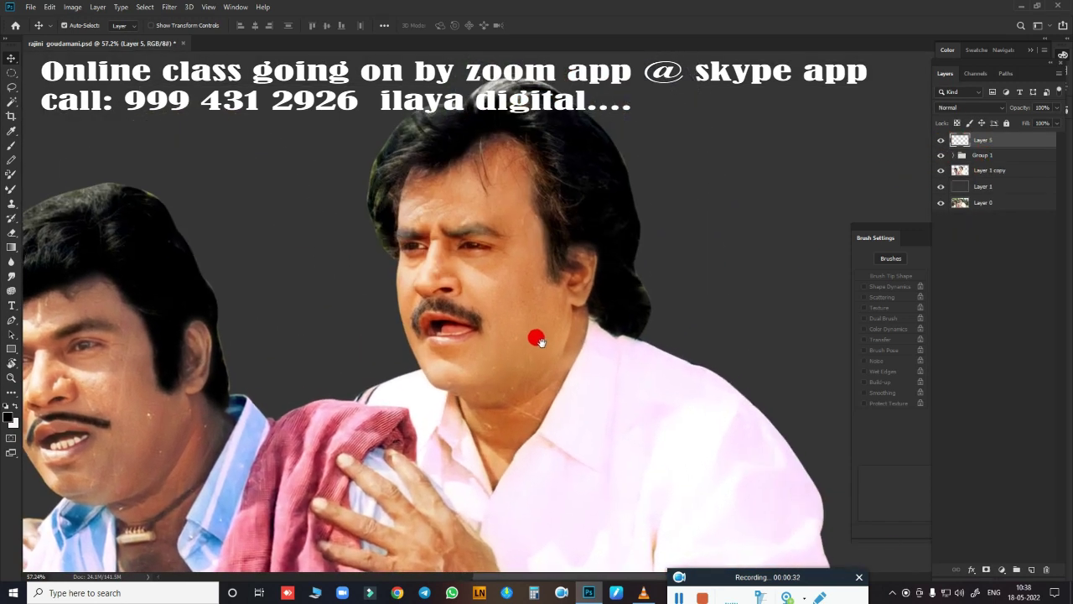
pyautogui.scroll(3, 536, 338)
pyautogui.scroll(2, 589, 319)
pyautogui.scroll(2, 506, 337)
pyautogui.scroll(1, 546, 355)
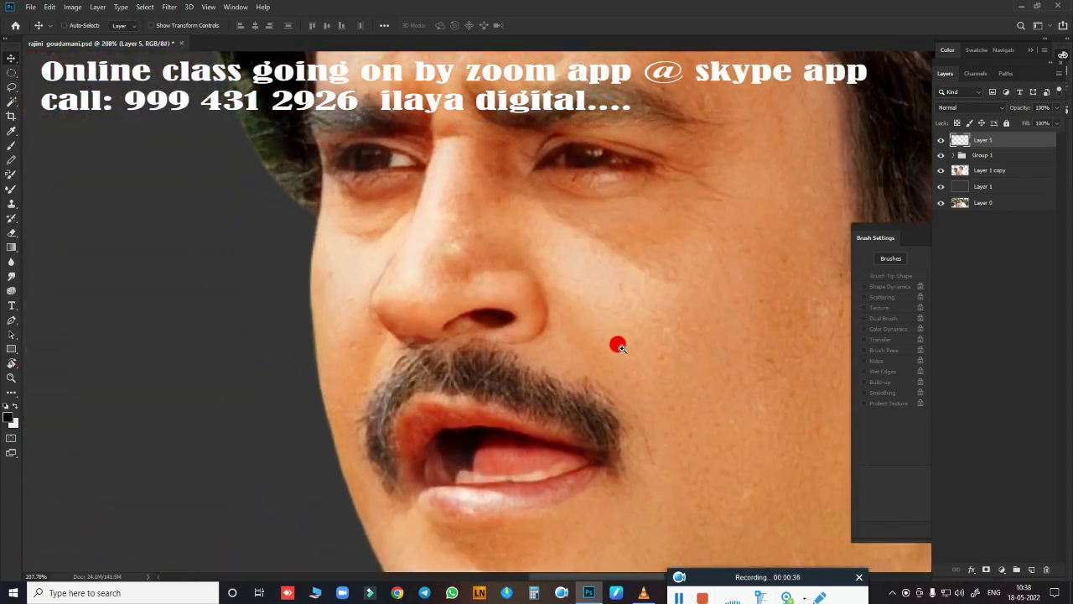
pyautogui.scroll(1, 618, 343)
pyautogui.scroll(2, 576, 278)
pyautogui.scroll(-3, 590, 312)
pyautogui.scroll(2, 594, 343)
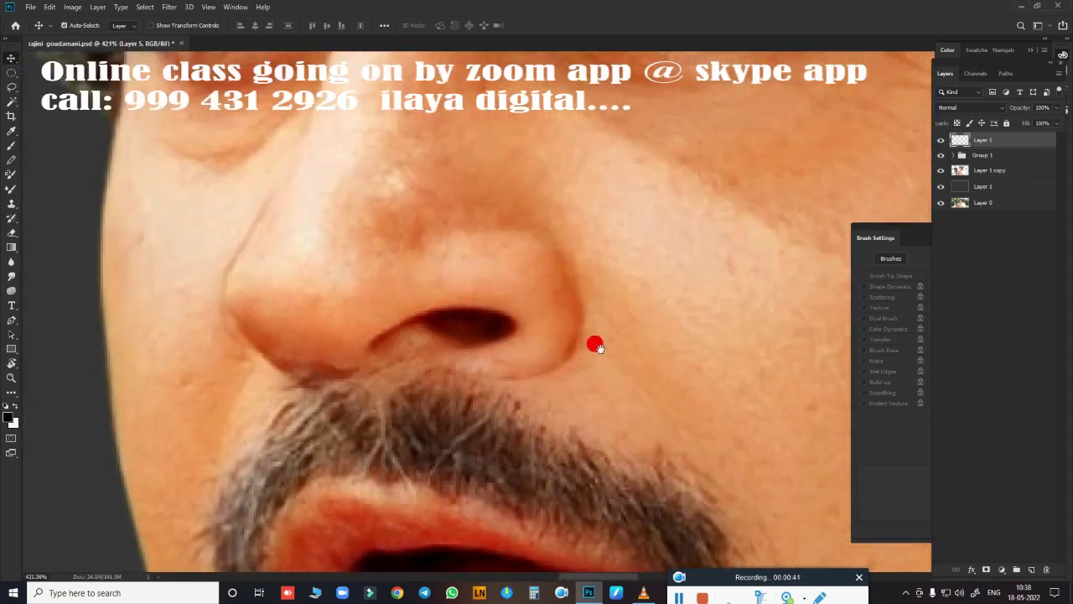
pyautogui.scroll(1, 587, 369)
pyautogui.scroll(-2, 478, 386)
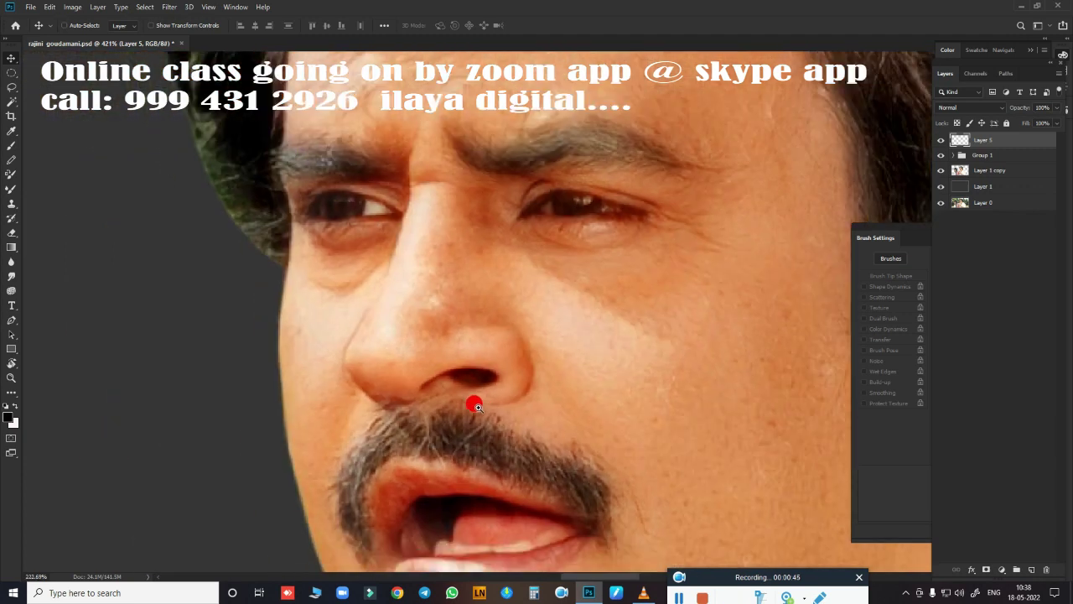
pyautogui.scroll(2, 503, 402)
pyautogui.scroll(1, 516, 415)
pyautogui.press('p')
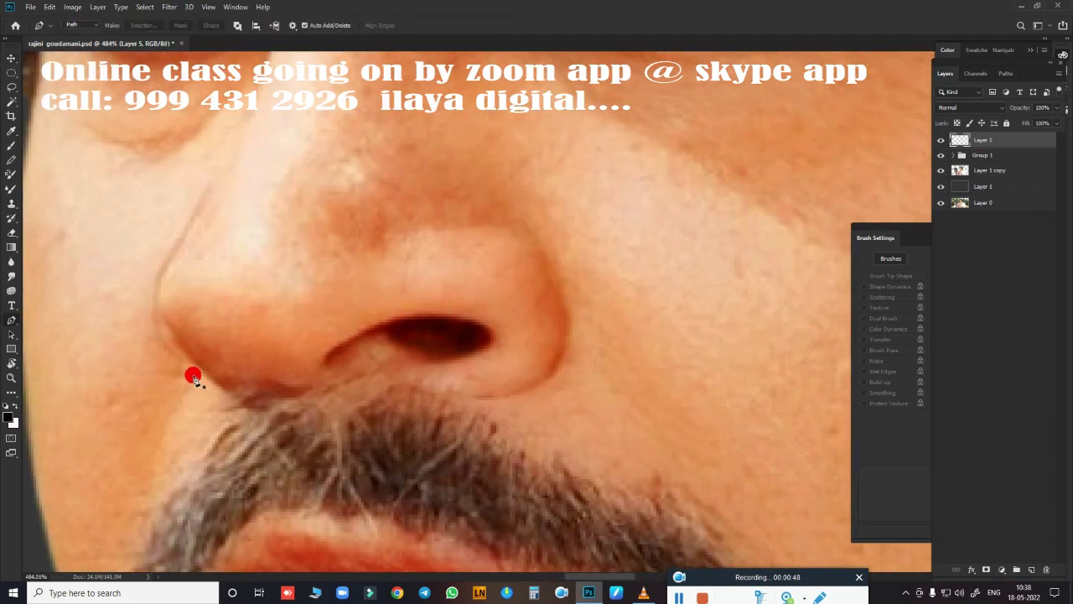
pyautogui.click(194, 374)
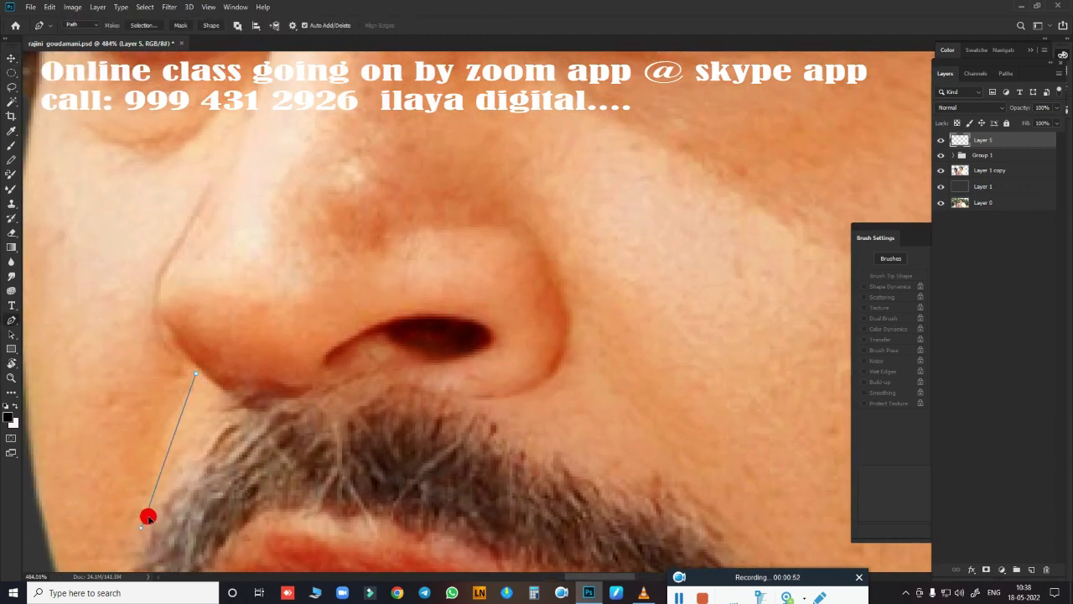
pyautogui.moveTo(153, 513); pyautogui.dragTo(158, 571)
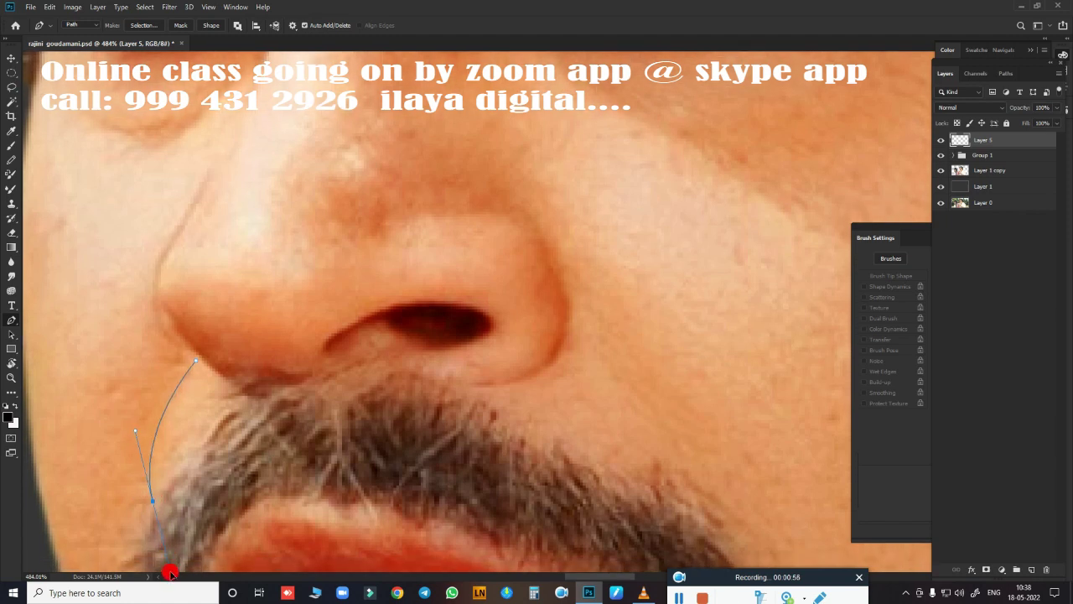
pyautogui.scroll(-1, 249, 445)
pyautogui.scroll(-2, 240, 439)
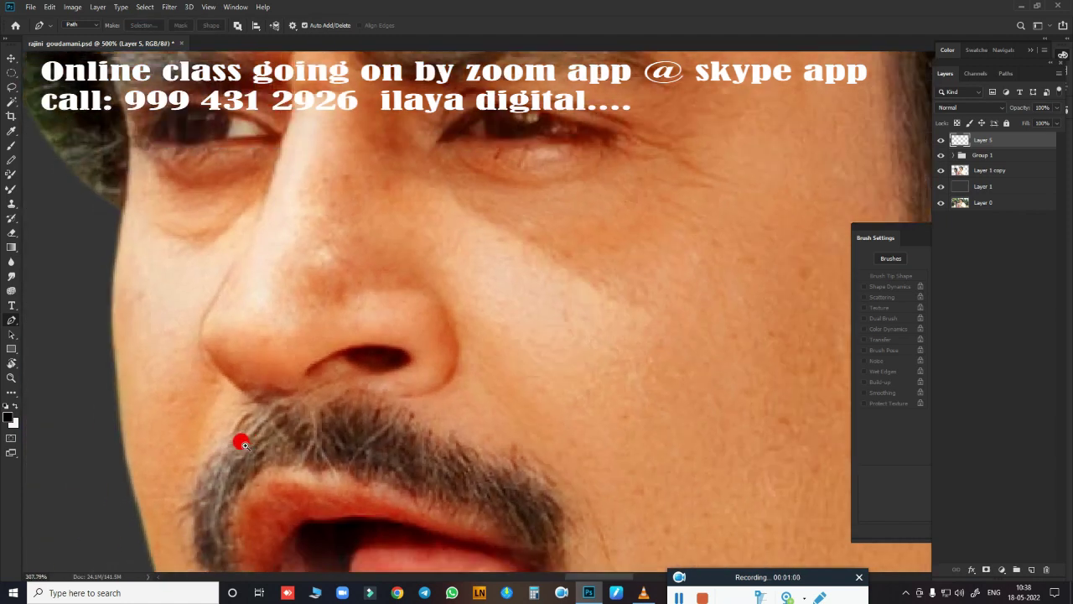
pyautogui.scroll(-2, 408, 438)
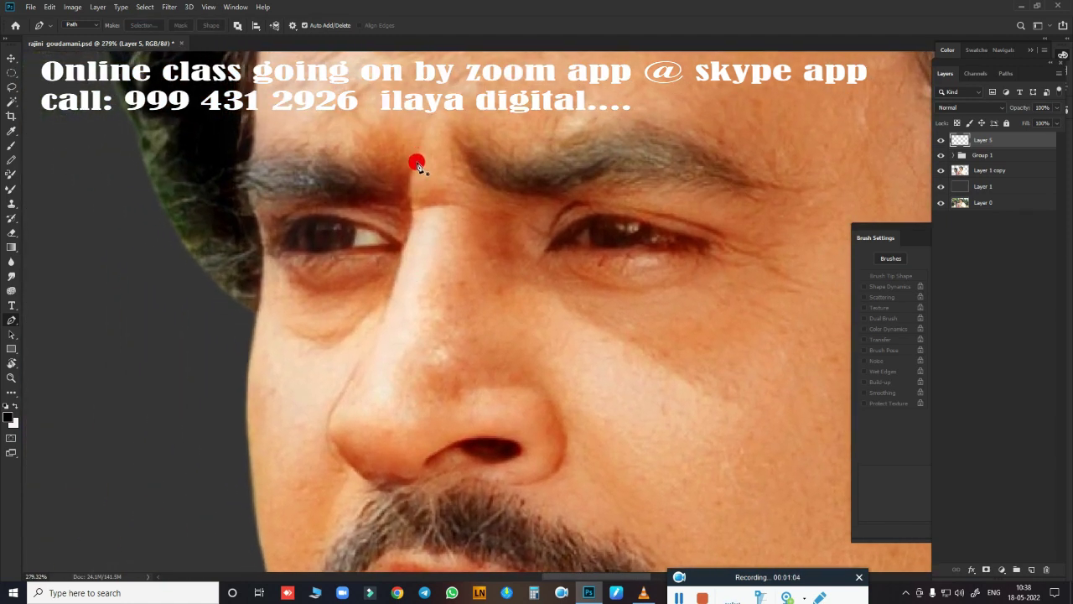
# Trace the pen path from the top of the nose bridge down the nose's left side.
pyautogui.click(415, 163)
pyautogui.moveTo(414, 215); pyautogui.dragTo(426, 244)
pyautogui.scroll(1, 441, 249)
pyautogui.scroll(1, 400, 227)
pyautogui.moveTo(400, 226); pyautogui.dragTo(392, 250)
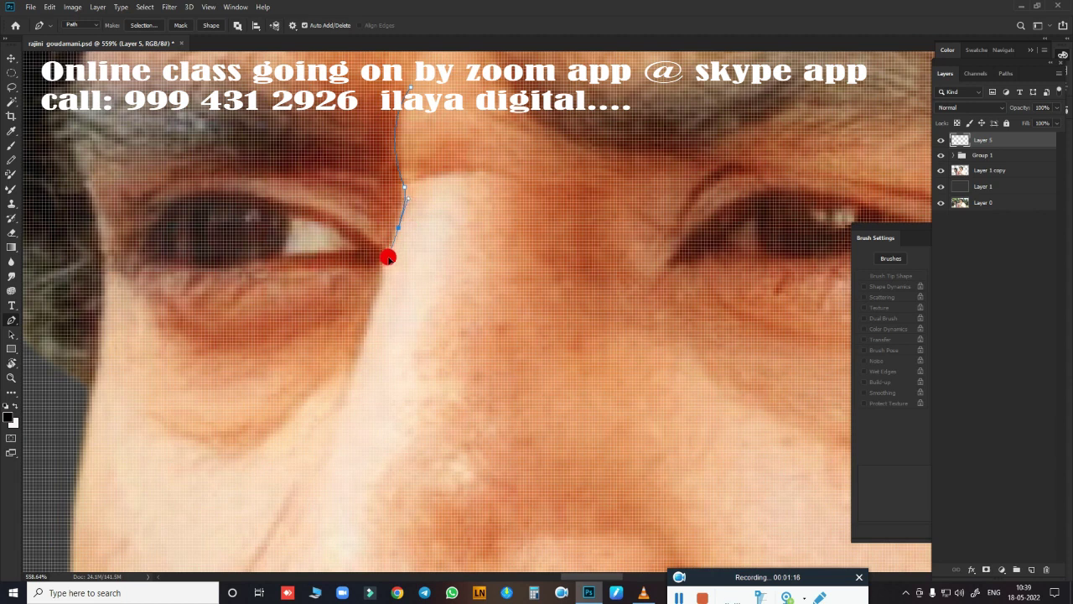
pyautogui.scroll(-1, 410, 294)
pyautogui.scroll(-1, 489, 223)
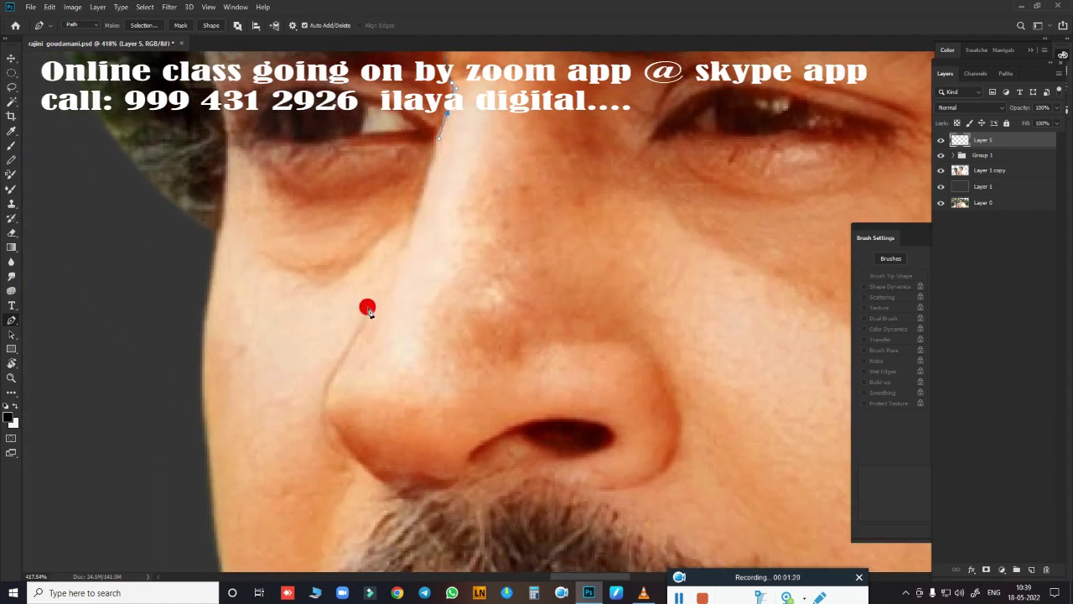
pyautogui.moveTo(368, 313); pyautogui.dragTo(331, 364)
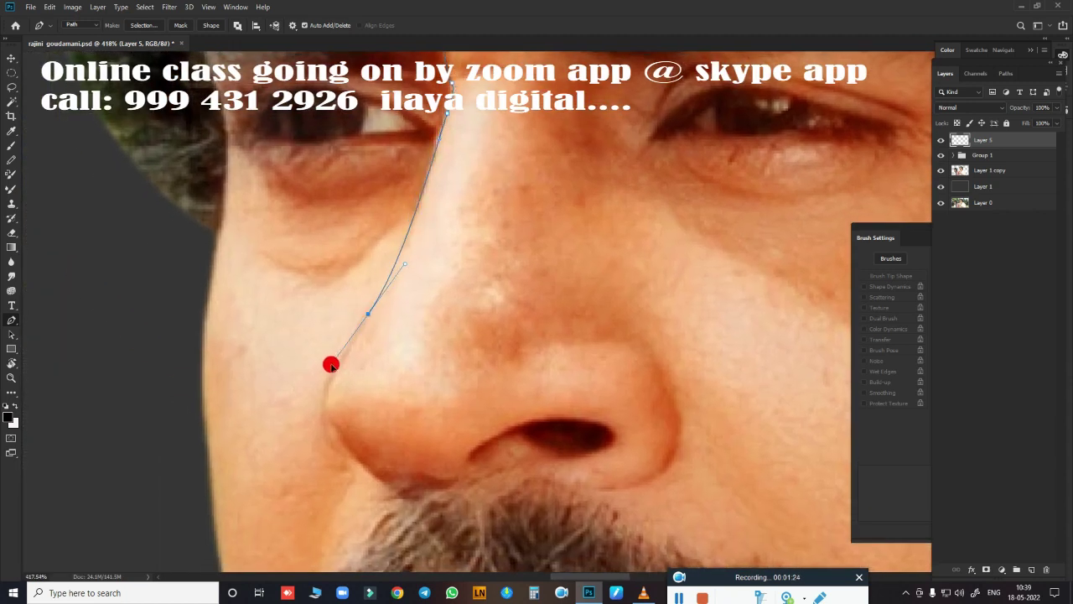
# Curve the path around the nose tip, along the nostril and onto its right side.
pyautogui.scroll(-2, 364, 250)
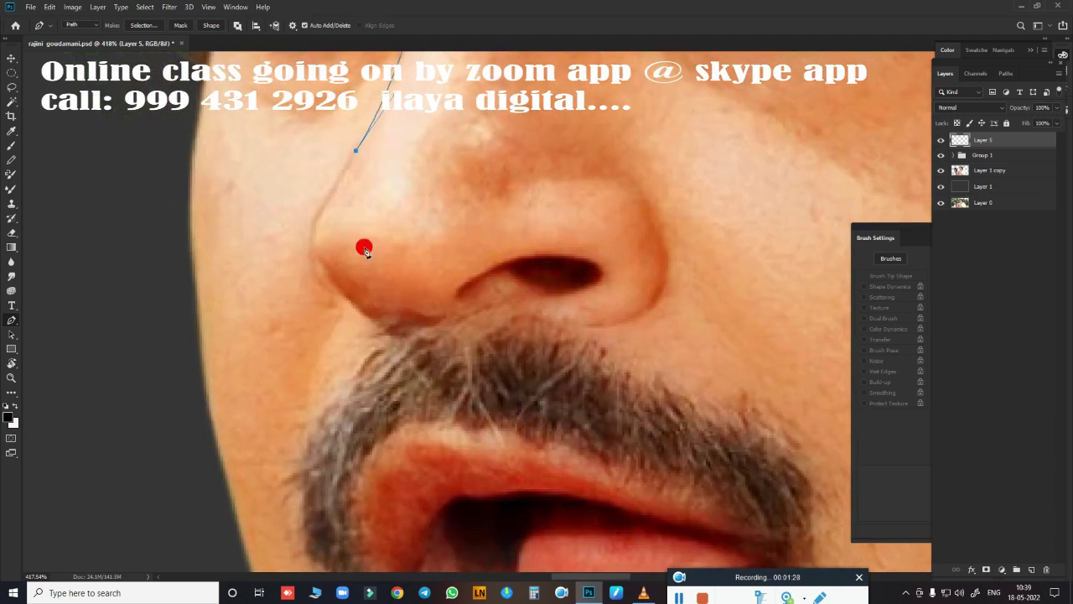
pyautogui.moveTo(330, 279); pyautogui.dragTo(382, 323)
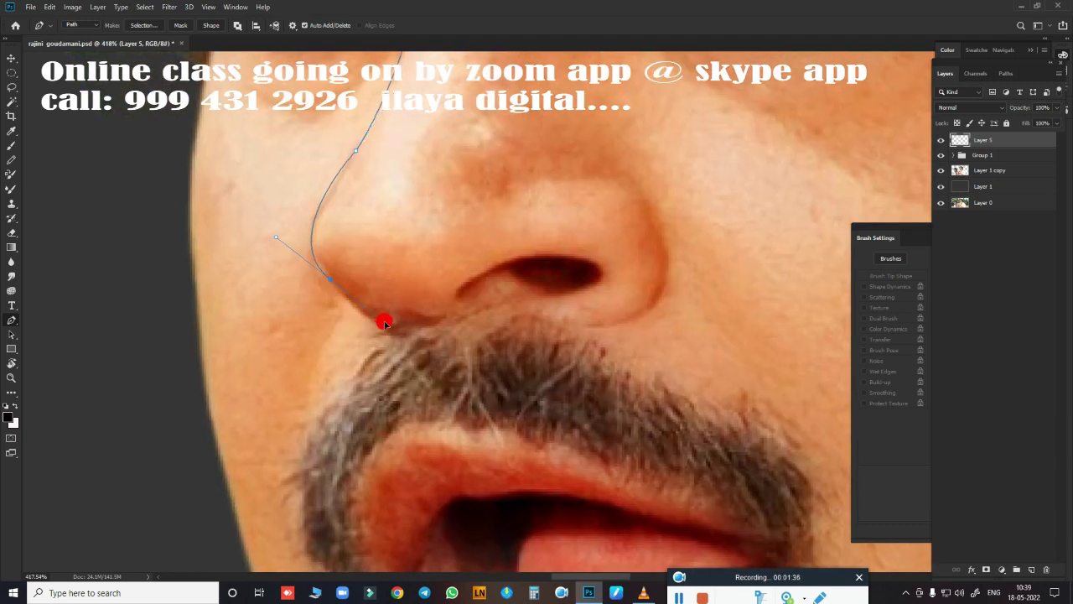
pyautogui.moveTo(384, 322); pyautogui.dragTo(381, 321)
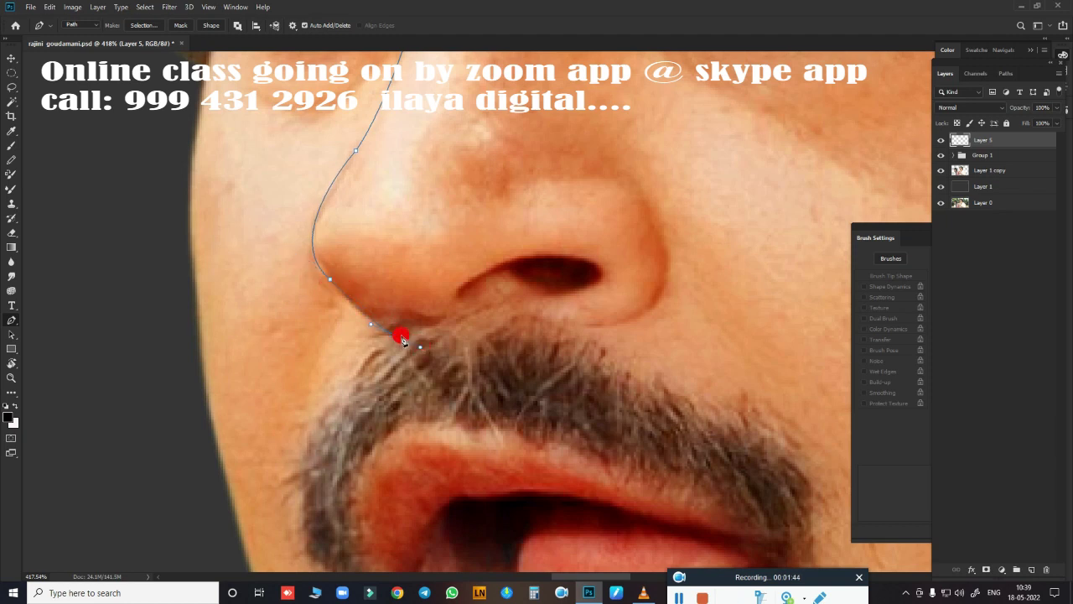
pyautogui.moveTo(457, 320); pyautogui.dragTo(458, 304)
pyautogui.moveTo(527, 259)
pyautogui.mouseDown()
pyautogui.moveTo(593, 270)
pyautogui.moveTo(585, 307)
pyautogui.moveTo(522, 302)
pyautogui.moveTo(569, 294)
pyautogui.mouseUp()
pyautogui.moveTo(541, 304)
pyautogui.mouseDown()
pyautogui.moveTo(538, 320)
pyautogui.moveTo(619, 325)
pyautogui.moveTo(653, 311)
pyautogui.moveTo(635, 316)
pyautogui.mouseUp()
pyautogui.moveTo(652, 208)
pyautogui.mouseDown()
pyautogui.moveTo(601, 133)
pyautogui.moveTo(605, 121)
pyautogui.mouseUp()
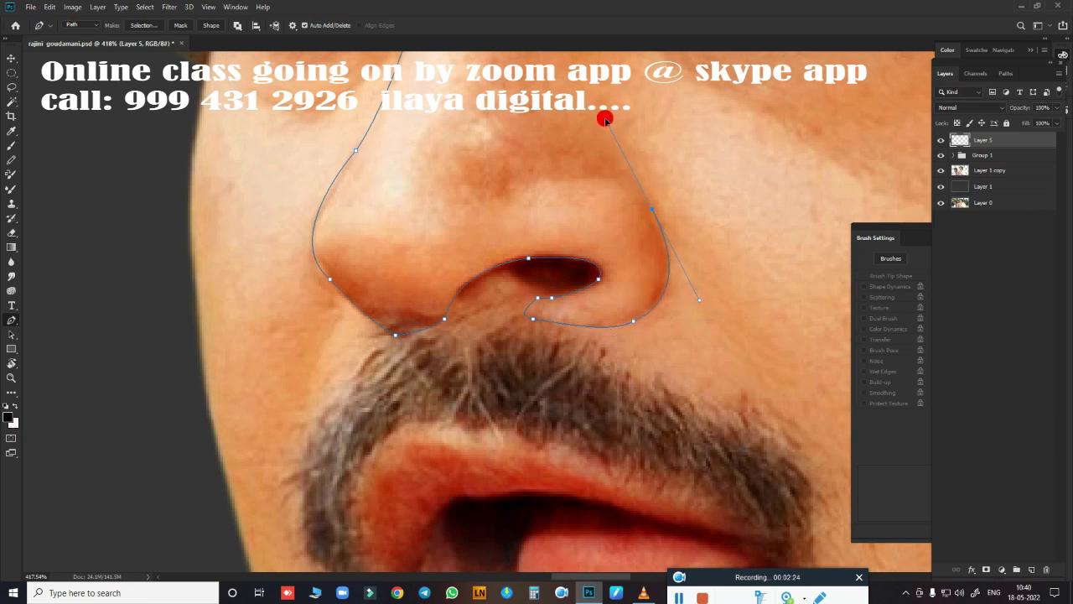
# Extend the nose path up the right side and across the bridge back toward the brow.
pyautogui.keyDown('alt'); pyautogui.click(653, 209); pyautogui.keyUp('alt')
pyautogui.moveTo(601, 167); pyautogui.dragTo(568, 156)
pyautogui.scroll(-5, 560, 168)
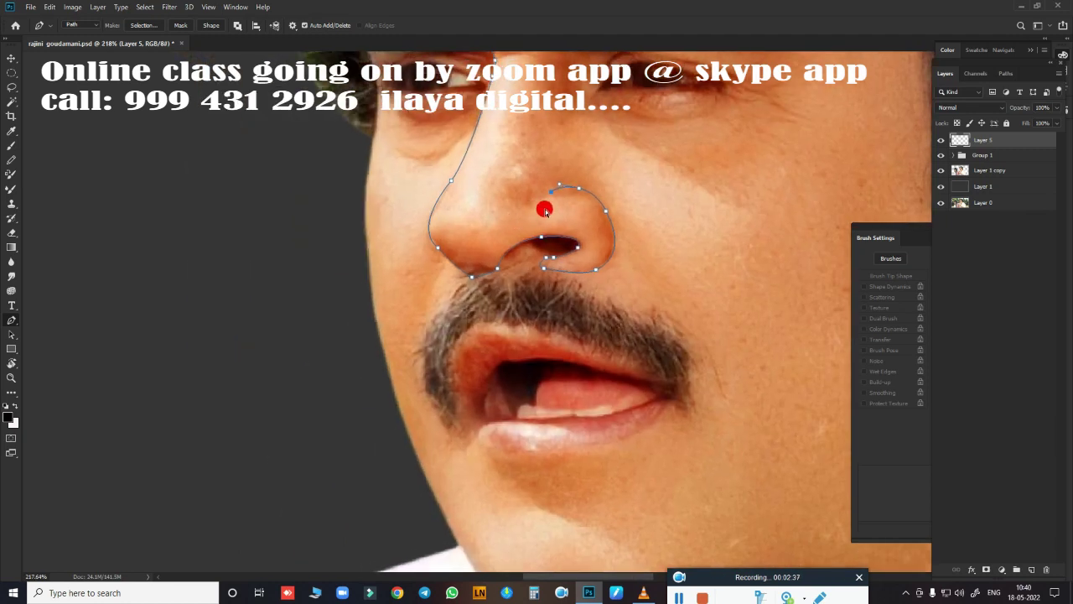
pyautogui.moveTo(544, 191); pyautogui.dragTo(531, 210)
pyautogui.click(484, 185)
pyautogui.click(510, 87)
pyautogui.moveTo(556, 90); pyautogui.dragTo(510, 230)
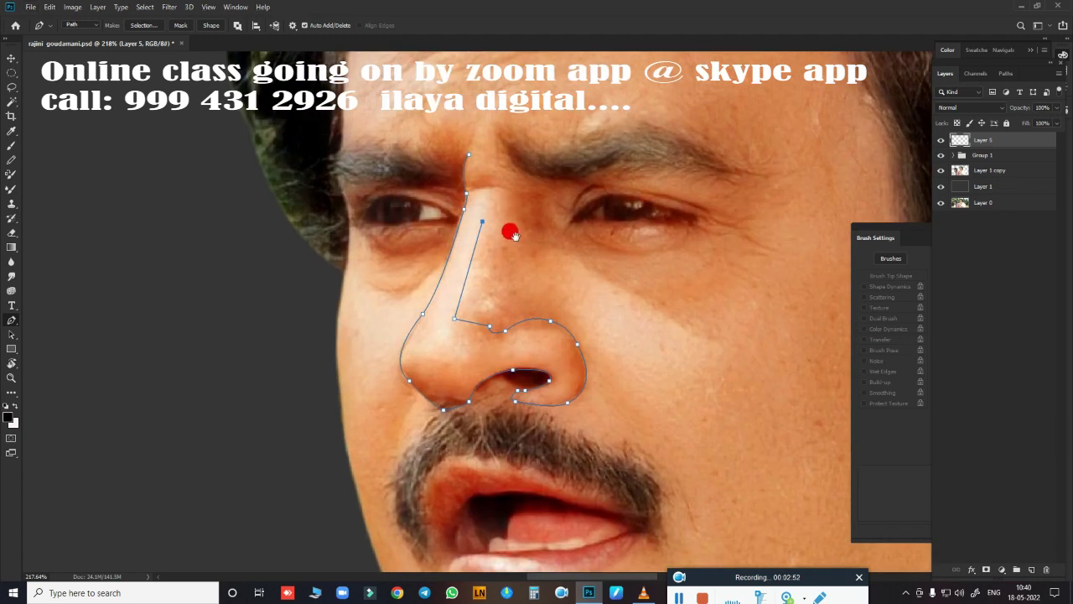
pyautogui.moveTo(491, 194); pyautogui.dragTo(506, 193)
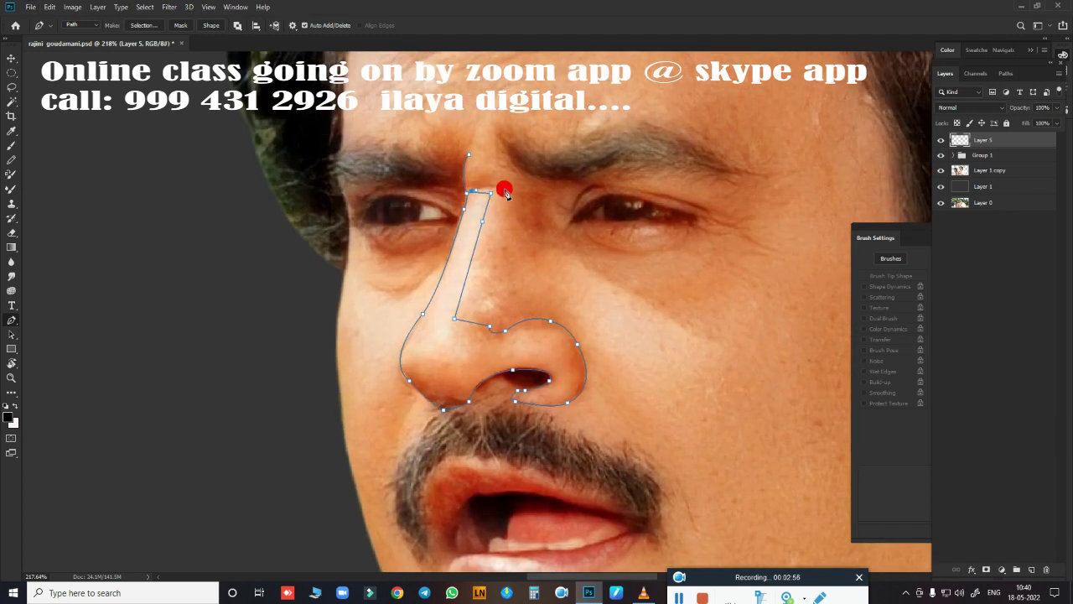
pyautogui.keyDown('alt'); pyautogui.click(555, 182); pyautogui.keyUp('alt')
# Load the nose path as a selection feathered by 10 pixels.
pyautogui.hotkey('ctrl', 'Return')
pyautogui.hotkey('shift', 'F6')
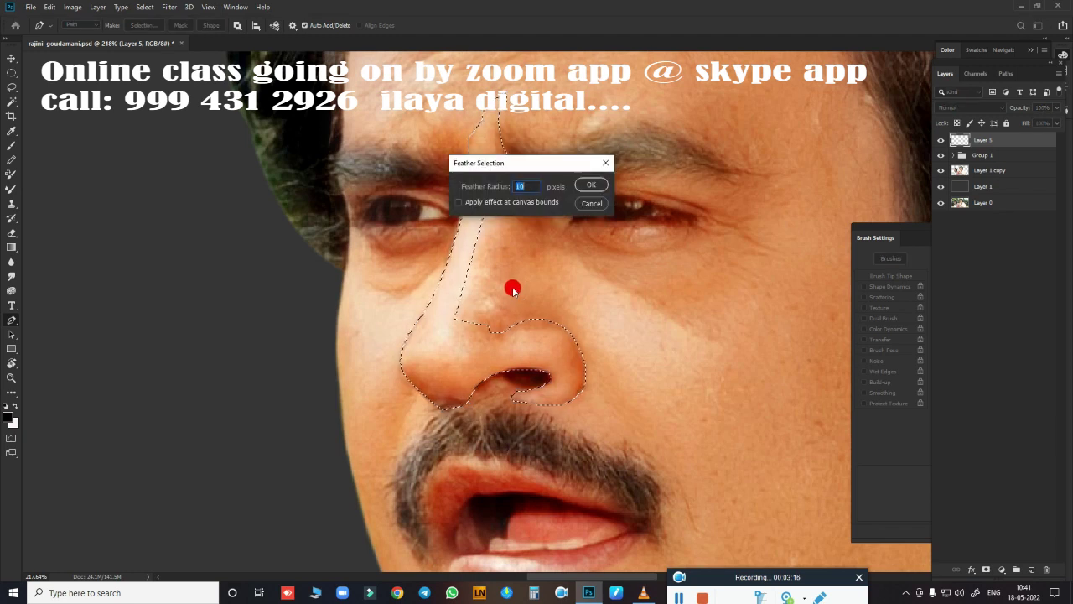
pyautogui.press('Return')
pyautogui.scroll(-5, 543, 333)
pyautogui.scroll(1, 625, 185)
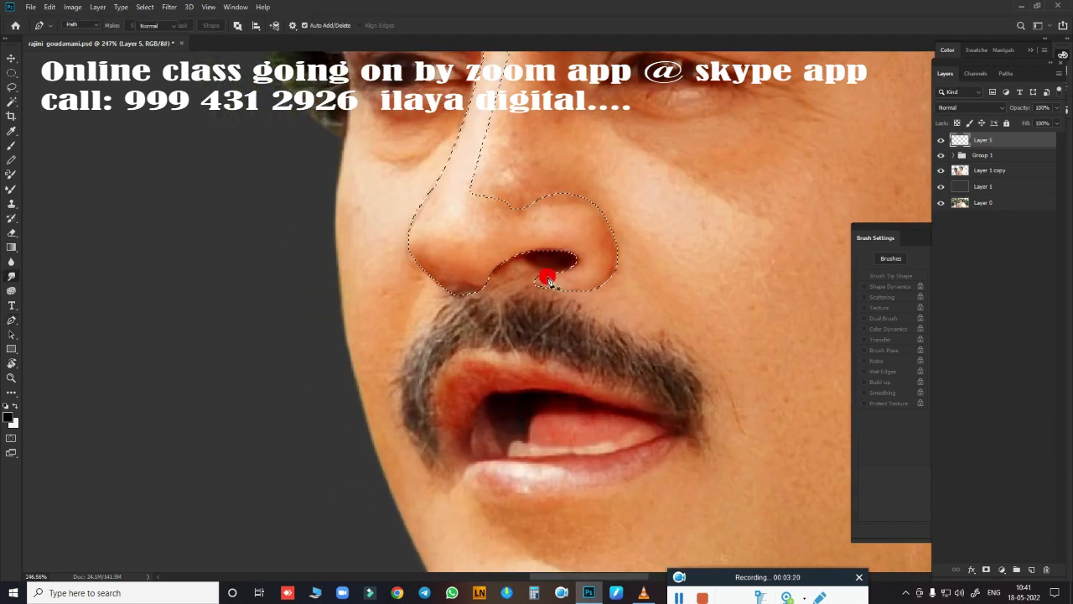
# Smudge the nose at 70% strength from the left edge and nostril up to the brow.
pyautogui.press('r')
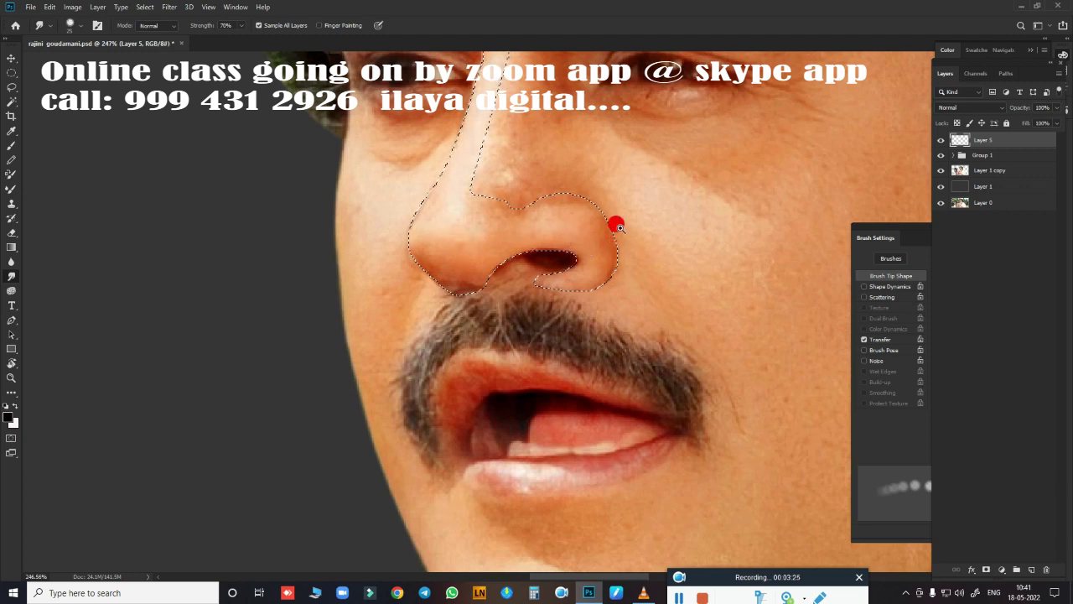
pyautogui.hotkey('ctrl', 'd')
pyautogui.scroll(-5, 616, 221)
pyautogui.scroll(5, 611, 352)
pyautogui.hotkey('ctrl', 'shift', 'd')
pyautogui.scroll(-1, 685, 220)
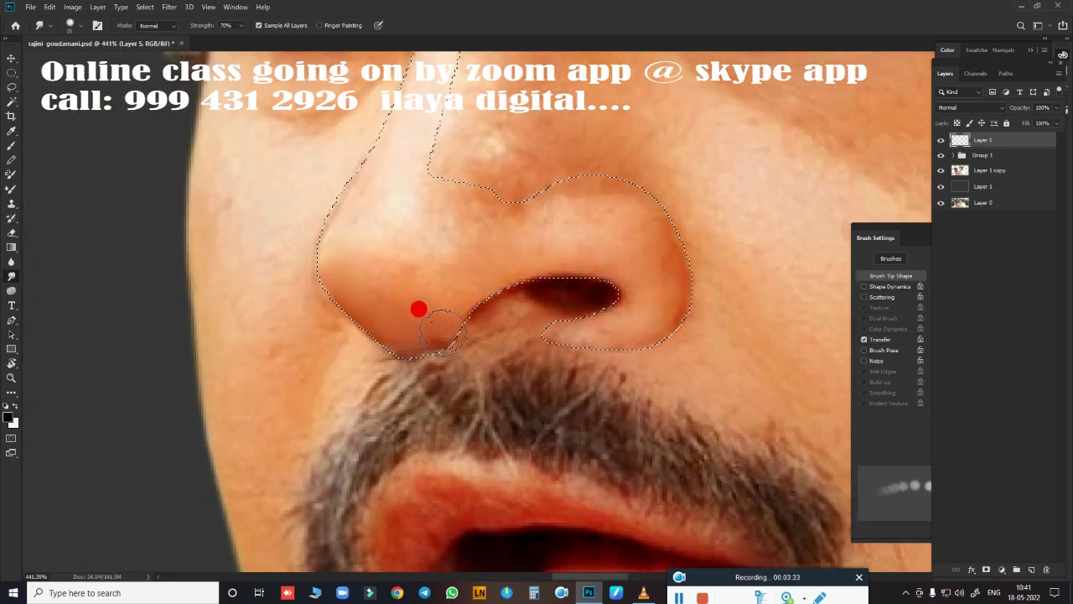
pyautogui.moveTo(327, 266)
pyautogui.mouseDown()
pyautogui.moveTo(355, 195)
pyautogui.moveTo(328, 211)
pyautogui.moveTo(331, 244)
pyautogui.moveTo(412, 311)
pyautogui.moveTo(450, 287)
pyautogui.moveTo(437, 327)
pyautogui.moveTo(443, 312)
pyautogui.moveTo(426, 313)
pyautogui.moveTo(374, 240)
pyautogui.moveTo(431, 261)
pyautogui.moveTo(449, 202)
pyautogui.moveTo(376, 115)
pyautogui.moveTo(388, 113)
pyautogui.moveTo(469, 338)
pyautogui.moveTo(455, 116)
pyautogui.moveTo(492, 103)
pyautogui.moveTo(455, 290)
pyautogui.moveTo(410, 184)
pyautogui.moveTo(418, 214)
pyautogui.moveTo(393, 302)
pyautogui.moveTo(360, 357)
pyautogui.moveTo(407, 347)
pyautogui.moveTo(439, 383)
pyautogui.moveTo(427, 407)
pyautogui.moveTo(324, 428)
pyautogui.moveTo(447, 461)
pyautogui.moveTo(450, 328)
pyautogui.moveTo(506, 305)
pyautogui.moveTo(552, 402)
pyautogui.moveTo(552, 349)
pyautogui.moveTo(594, 460)
pyautogui.moveTo(539, 383)
pyautogui.moveTo(447, 417)
pyautogui.moveTo(452, 396)
pyautogui.moveTo(390, 430)
pyautogui.moveTo(502, 334)
pyautogui.moveTo(504, 306)
pyautogui.moveTo(570, 314)
pyautogui.moveTo(479, 316)
pyautogui.moveTo(525, 311)
pyautogui.moveTo(503, 341)
pyautogui.moveTo(514, 337)
pyautogui.moveTo(511, 299)
pyautogui.moveTo(484, 303)
pyautogui.mouseUp()
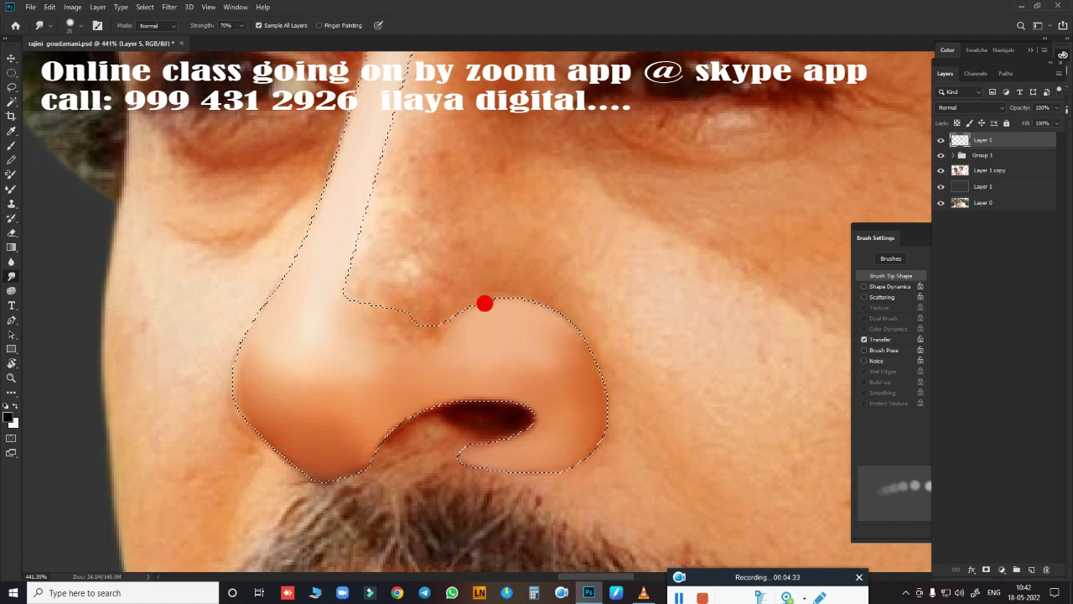
pyautogui.moveTo(591, 351)
pyautogui.mouseDown()
pyautogui.moveTo(559, 355)
pyautogui.moveTo(520, 466)
pyautogui.moveTo(557, 359)
pyautogui.moveTo(488, 293)
pyautogui.mouseUp()
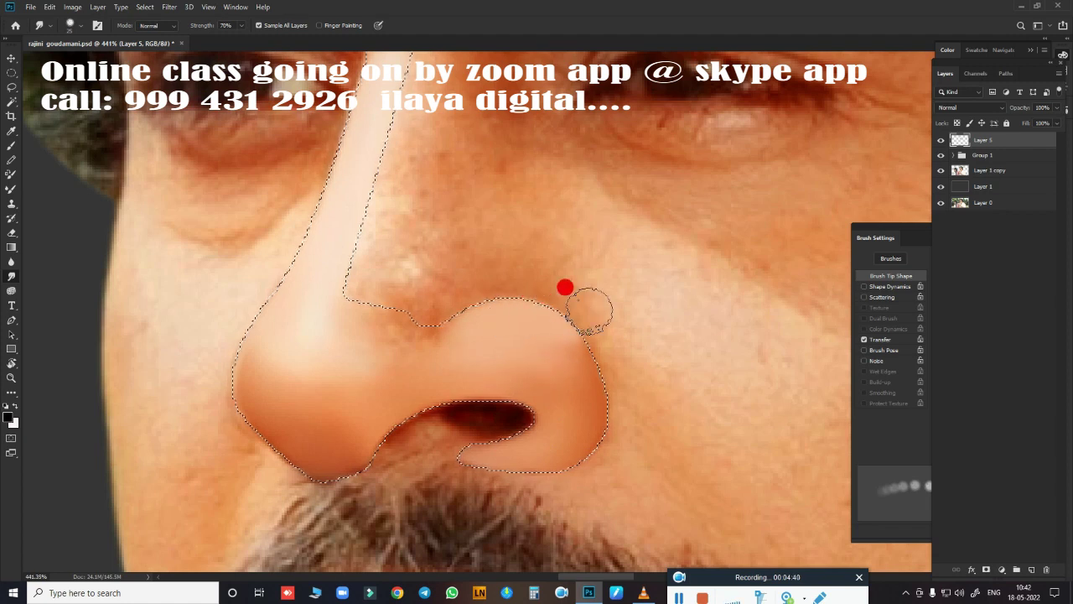
pyautogui.moveTo(590, 310)
pyautogui.mouseDown()
pyautogui.moveTo(491, 359)
pyautogui.moveTo(430, 338)
pyautogui.mouseUp()
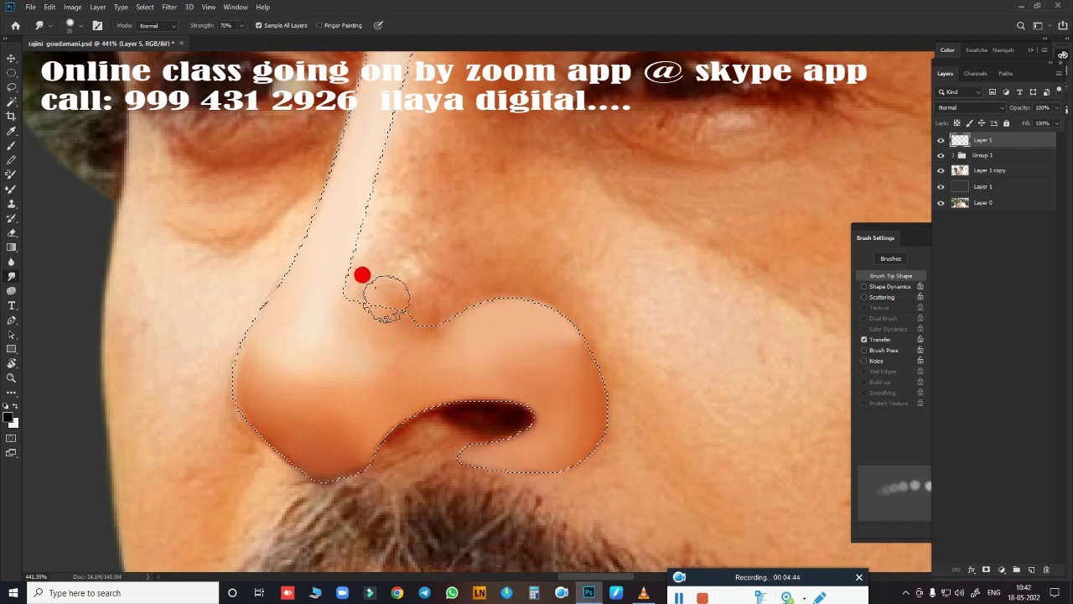
pyautogui.moveTo(386, 295)
pyautogui.mouseDown()
pyautogui.moveTo(384, 358)
pyautogui.moveTo(419, 322)
pyautogui.mouseUp()
pyautogui.scroll(5, 419, 322)
pyautogui.moveTo(456, 456)
pyautogui.mouseDown()
pyautogui.moveTo(421, 228)
pyautogui.moveTo(412, 240)
pyautogui.moveTo(474, 52)
pyautogui.moveTo(485, 80)
pyautogui.moveTo(444, 137)
pyautogui.moveTo(467, 125)
pyautogui.moveTo(425, 182)
pyautogui.moveTo(399, 246)
pyautogui.moveTo(436, 197)
pyautogui.moveTo(539, 233)
pyautogui.moveTo(522, 218)
pyautogui.moveTo(539, 238)
pyautogui.mouseUp()
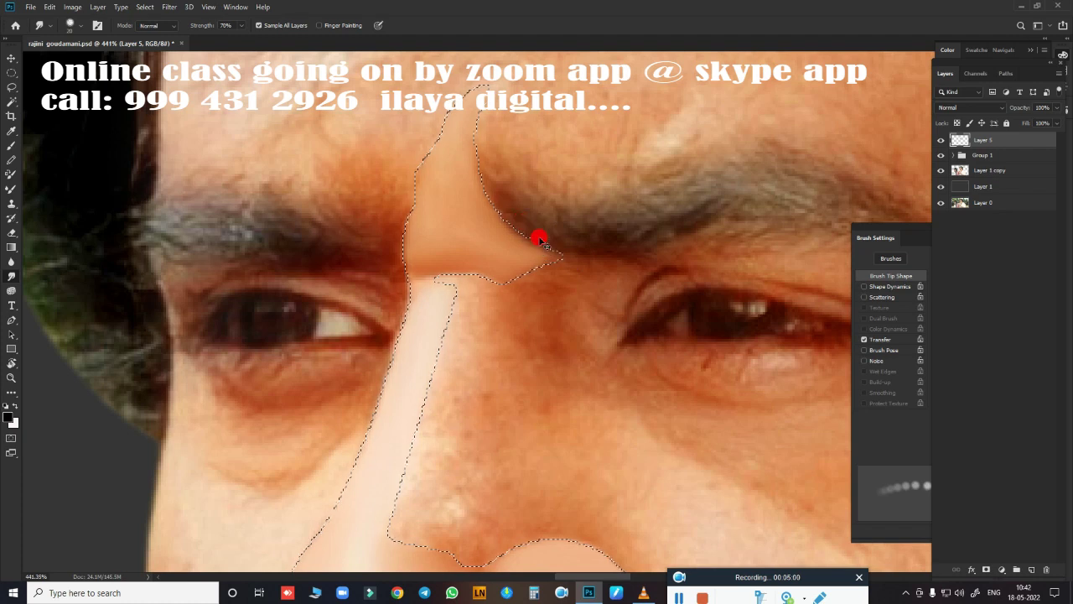
# Re-feather the selection to 1 pixel and smudge the shading along the nose bridge and nostril.
pyautogui.hotkey('shift', 'F6')
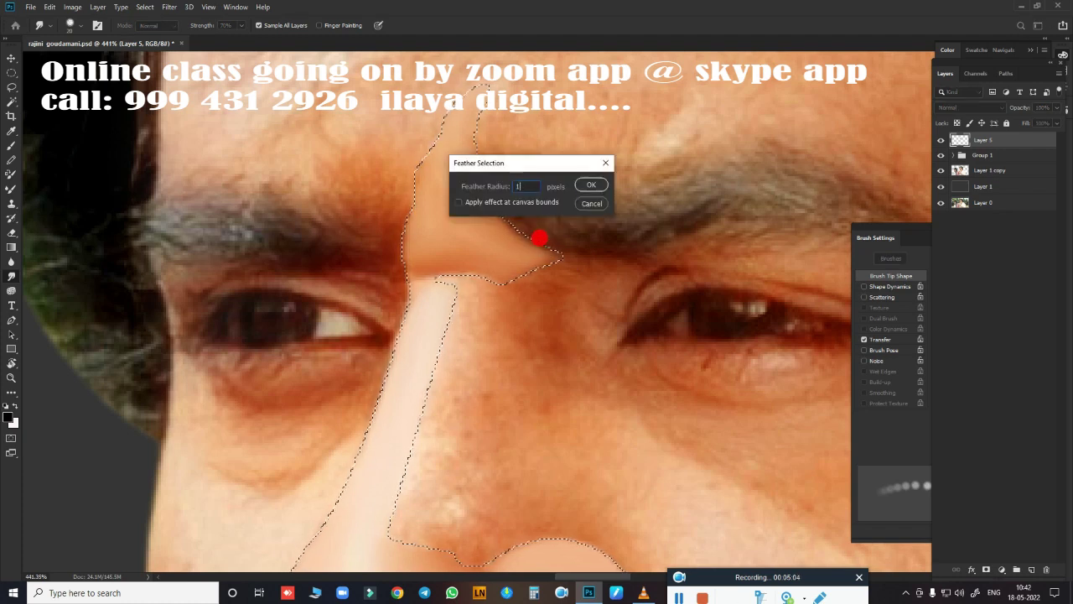
pyautogui.press('Return')
pyautogui.moveTo(541, 237); pyautogui.dragTo(682, 160)
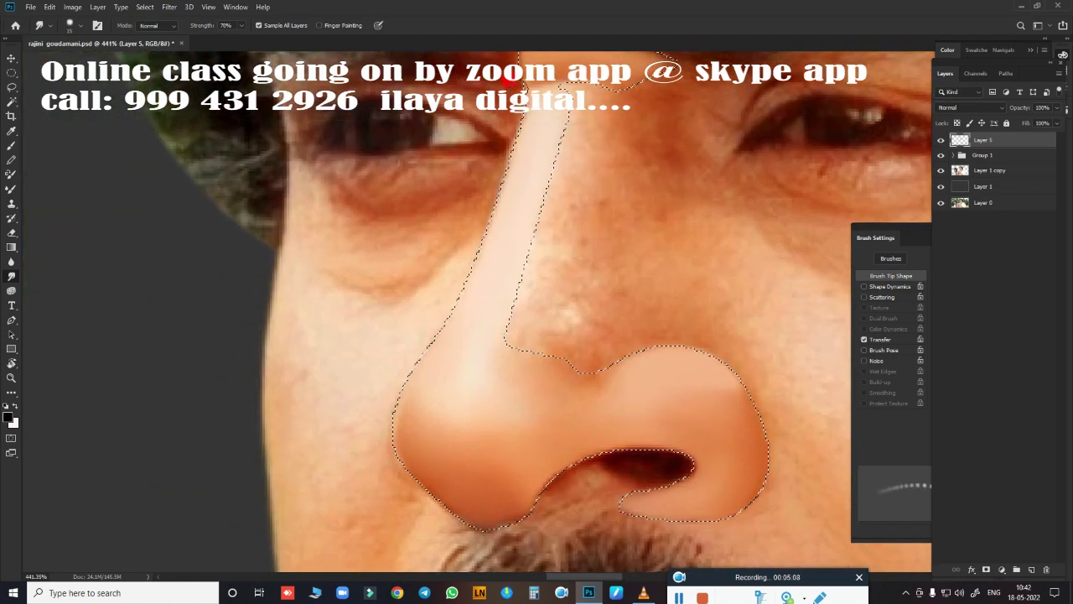
pyautogui.moveTo(509, 74)
pyautogui.mouseDown()
pyautogui.moveTo(510, 137)
pyautogui.moveTo(479, 216)
pyautogui.moveTo(434, 307)
pyautogui.moveTo(425, 274)
pyautogui.moveTo(467, 227)
pyautogui.moveTo(360, 381)
pyautogui.moveTo(391, 486)
pyautogui.moveTo(632, 391)
pyautogui.moveTo(562, 472)
pyautogui.moveTo(595, 443)
pyautogui.moveTo(652, 455)
pyautogui.moveTo(568, 459)
pyautogui.mouseUp()
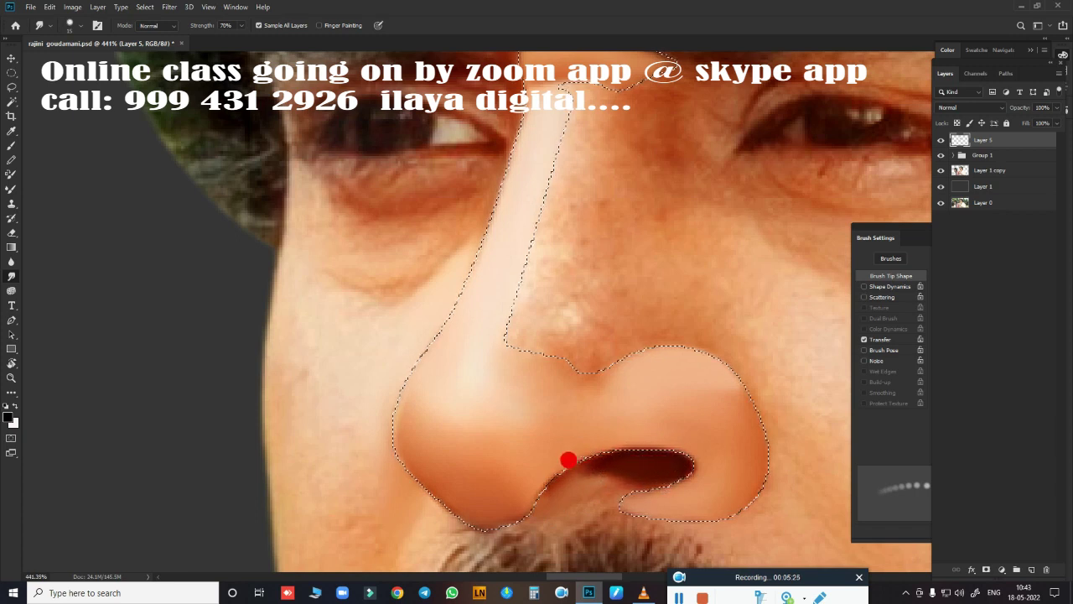
pyautogui.moveTo(531, 509)
pyautogui.mouseDown()
pyautogui.moveTo(648, 473)
pyautogui.moveTo(601, 468)
pyautogui.moveTo(673, 492)
pyautogui.moveTo(615, 469)
pyautogui.moveTo(565, 476)
pyautogui.moveTo(646, 462)
pyautogui.moveTo(434, 342)
pyautogui.moveTo(492, 407)
pyautogui.moveTo(539, 419)
pyautogui.moveTo(568, 400)
pyautogui.moveTo(568, 378)
pyautogui.moveTo(546, 354)
pyautogui.moveTo(587, 424)
pyautogui.moveTo(649, 493)
pyautogui.moveTo(559, 408)
pyautogui.moveTo(538, 432)
pyautogui.moveTo(589, 460)
pyautogui.moveTo(559, 377)
pyautogui.moveTo(587, 462)
pyautogui.moveTo(587, 383)
pyautogui.moveTo(630, 417)
pyautogui.moveTo(494, 344)
pyautogui.moveTo(430, 374)
pyautogui.moveTo(546, 338)
pyautogui.moveTo(636, 462)
pyautogui.moveTo(414, 266)
pyautogui.moveTo(426, 112)
pyautogui.moveTo(366, 352)
pyautogui.moveTo(431, 335)
pyautogui.moveTo(427, 343)
pyautogui.moveTo(495, 143)
pyautogui.moveTo(410, 349)
pyautogui.moveTo(511, 268)
pyautogui.moveTo(527, 213)
pyautogui.moveTo(567, 312)
pyautogui.moveTo(448, 335)
pyautogui.moveTo(427, 207)
pyautogui.moveTo(479, 52)
pyautogui.mouseUp()
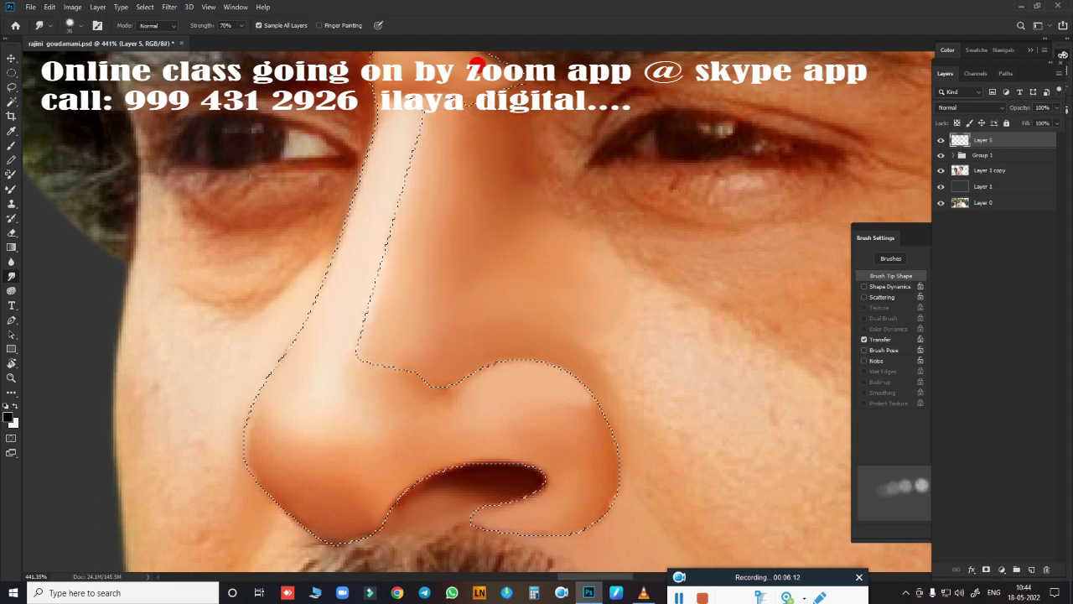
pyautogui.moveTo(500, 155)
pyautogui.mouseDown()
pyautogui.moveTo(520, 344)
pyautogui.moveTo(453, 177)
pyautogui.moveTo(472, 167)
pyautogui.moveTo(523, 223)
pyautogui.moveTo(347, 205)
pyautogui.moveTo(393, 113)
pyautogui.moveTo(374, 246)
pyautogui.moveTo(532, 405)
pyautogui.mouseUp()
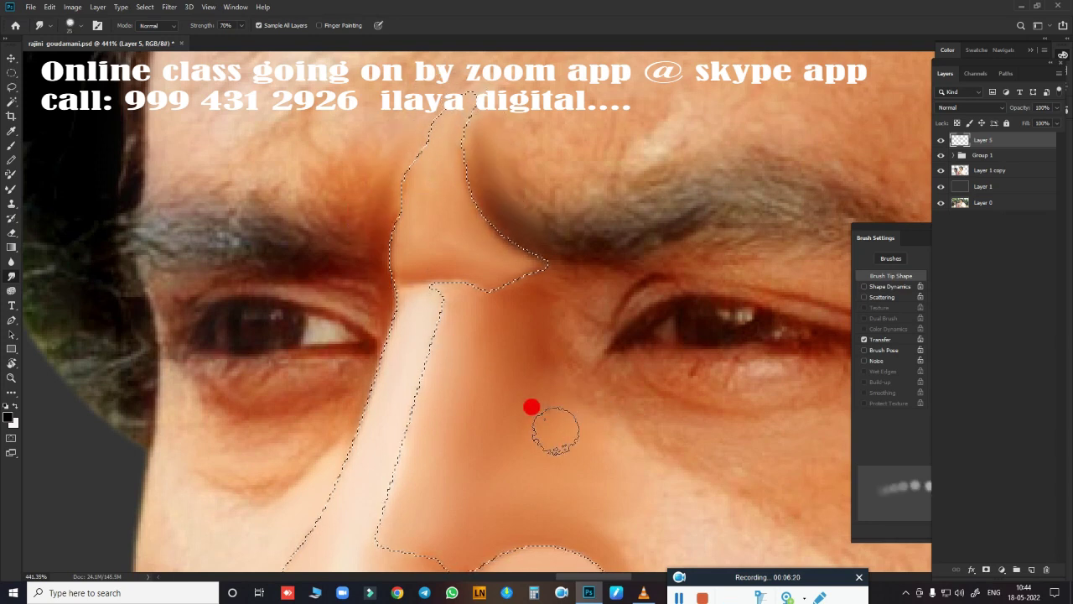
# Deselect the nose and review the smoothed result.
pyautogui.hotkey('ctrl', 'd')
pyautogui.scroll(-4, 547, 415)
pyautogui.scroll(-3, 541, 382)
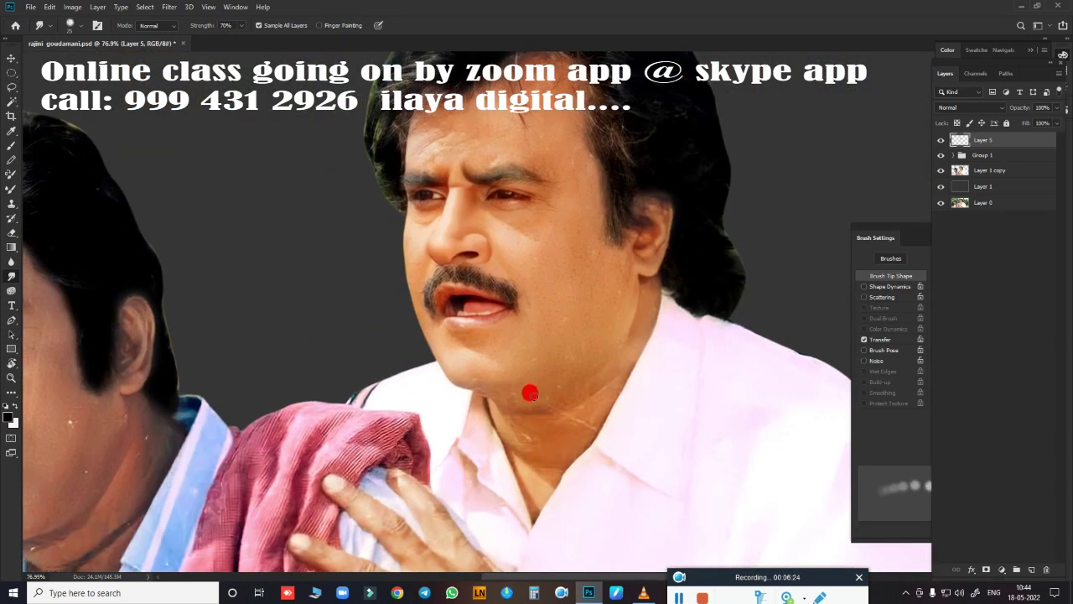
pyautogui.scroll(2, 498, 319)
pyautogui.scroll(2, 498, 319)
pyautogui.scroll(3, 528, 277)
pyautogui.scroll(1, 554, 322)
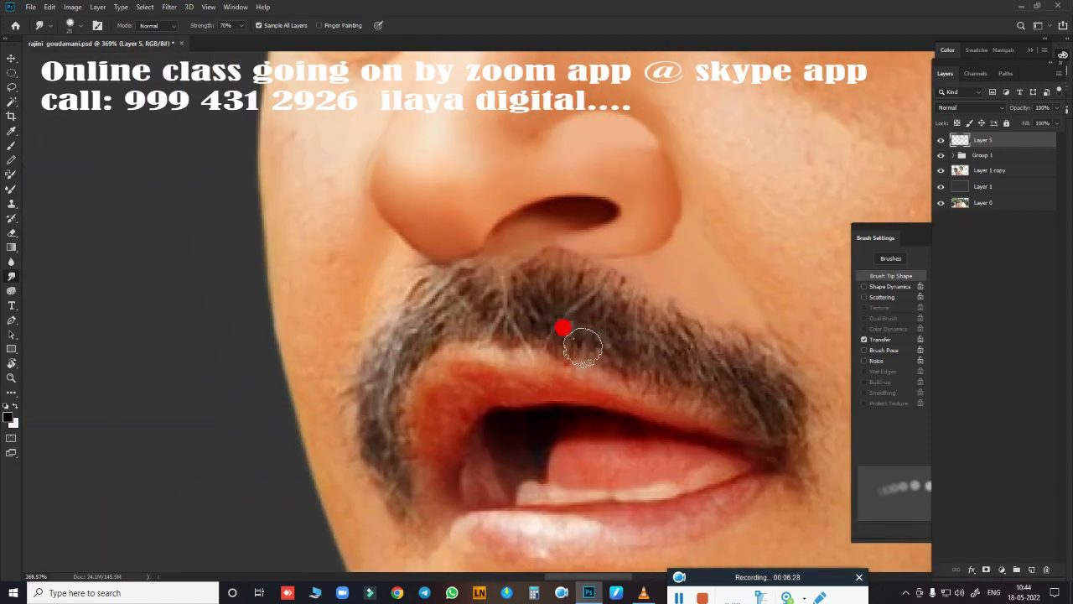
# Trace a Pen outline around the moustache from the nose base to the upper lip and load it as a selection.
pyautogui.press('p')
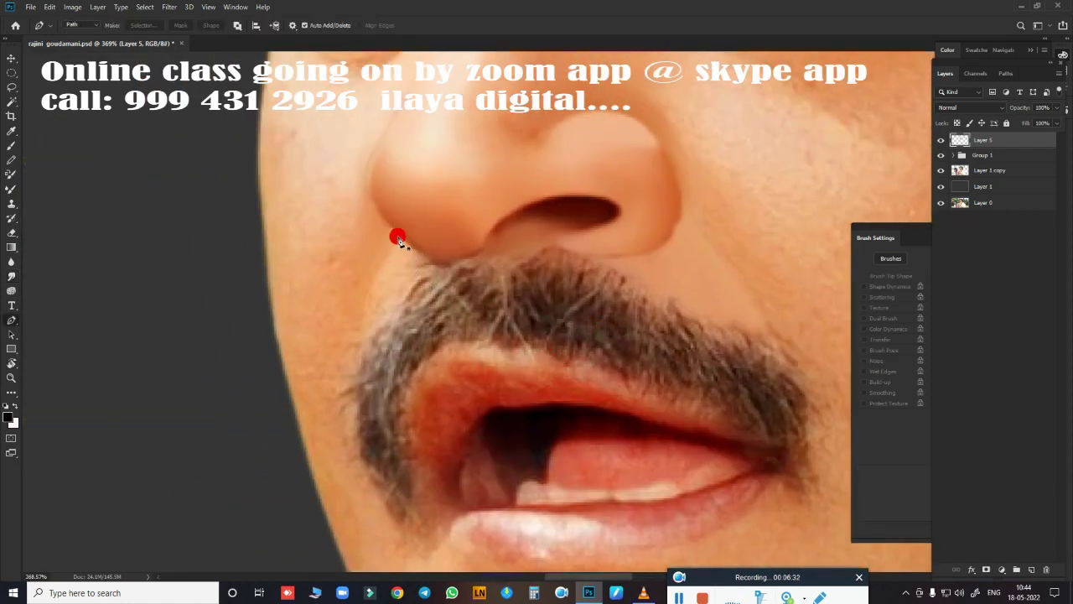
pyautogui.click(400, 240)
pyautogui.moveTo(363, 369); pyautogui.dragTo(364, 440)
pyautogui.scroll(-1, 354, 458)
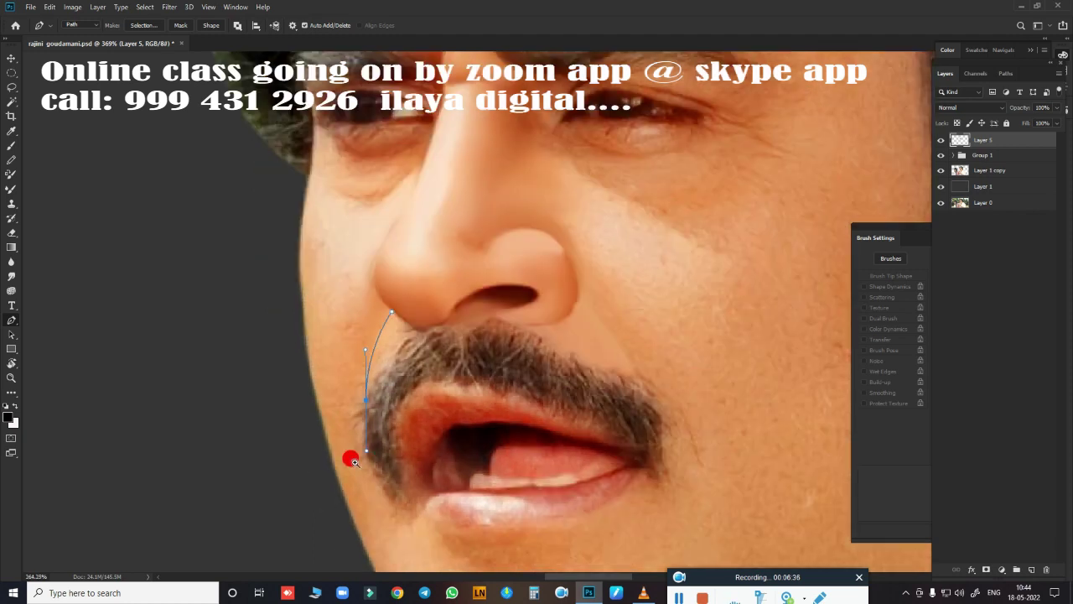
pyautogui.scroll(-1, 353, 461)
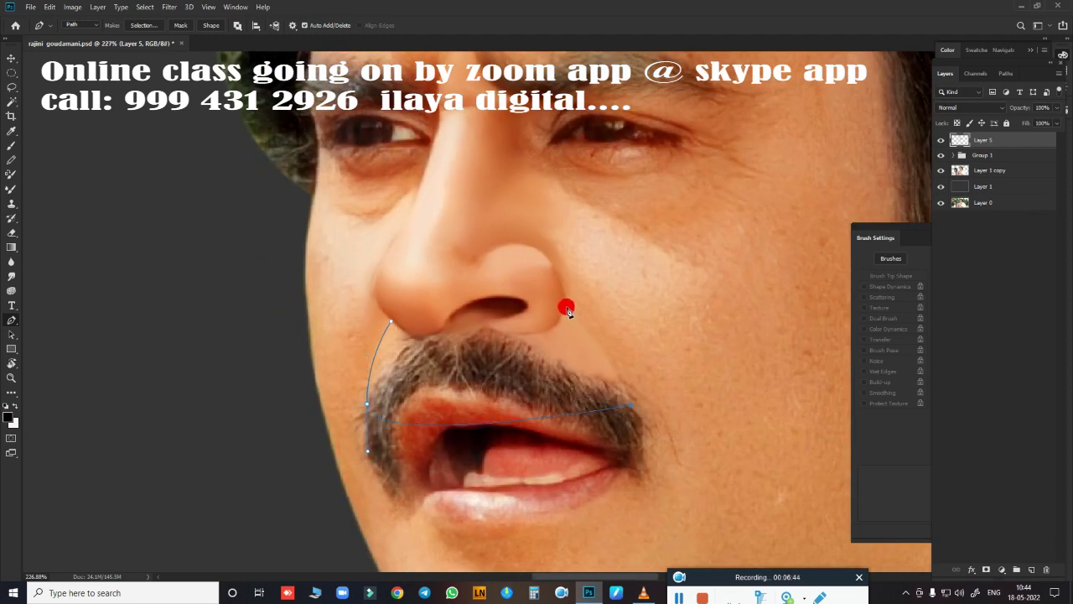
pyautogui.moveTo(567, 310); pyautogui.dragTo(499, 229)
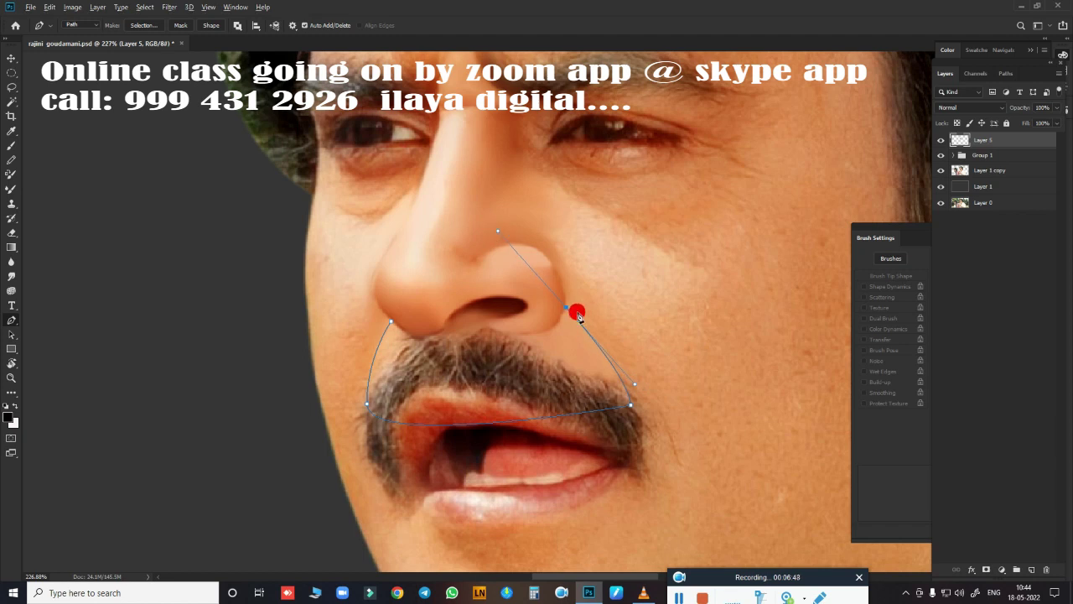
pyautogui.scroll(3, 478, 313)
pyautogui.scroll(-1, 442, 320)
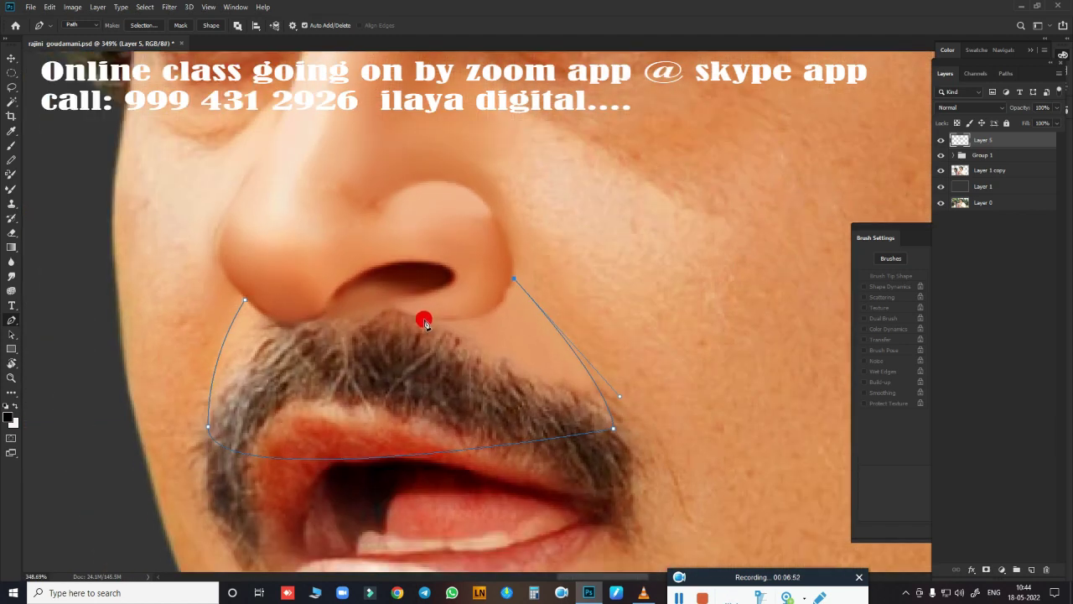
pyautogui.moveTo(425, 321); pyautogui.dragTo(347, 310)
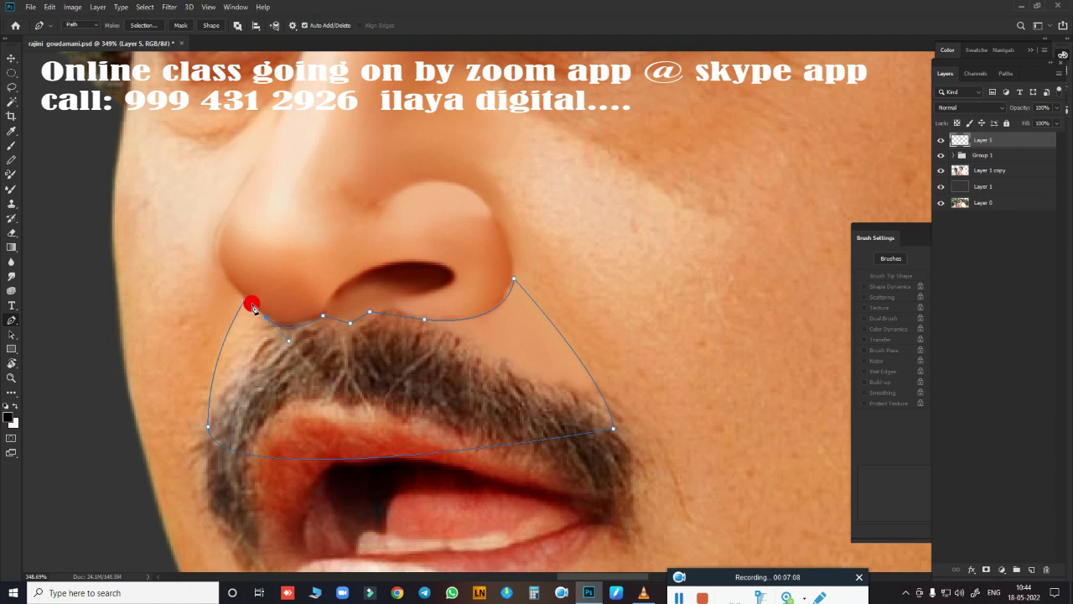
pyautogui.hotkey('ctrl', 'Return')
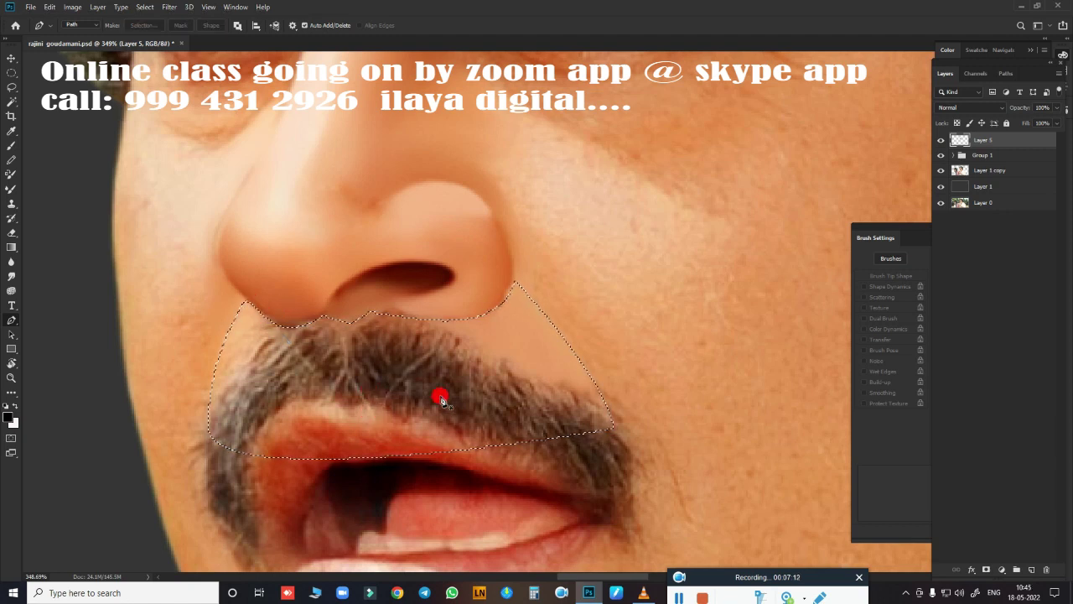
# Smudge the skin along the nose edge down to the moustache selection.
pyautogui.press('r')
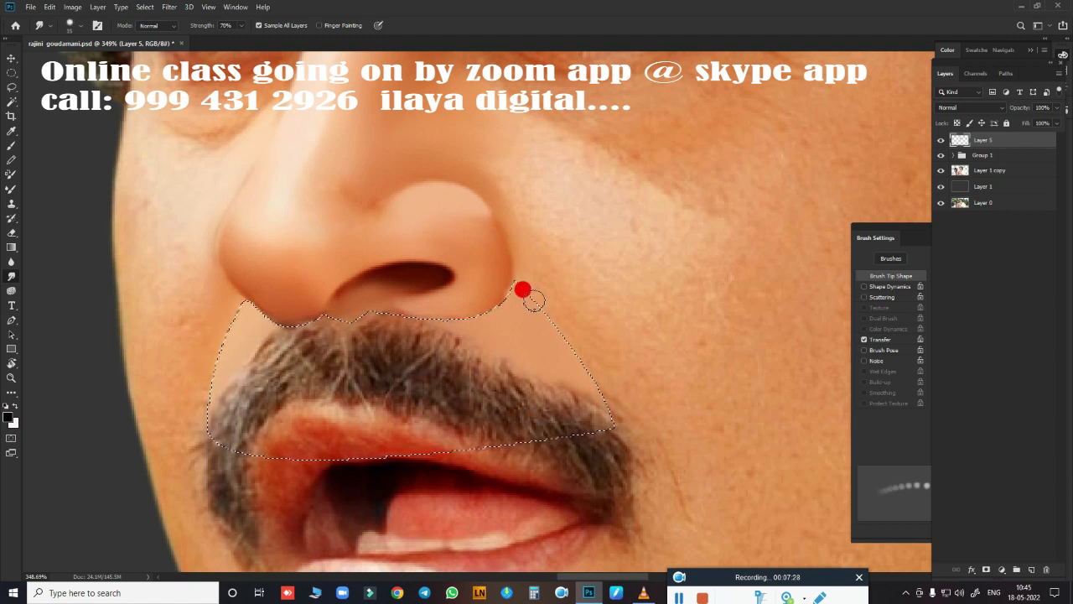
pyautogui.moveTo(507, 285); pyautogui.dragTo(501, 295)
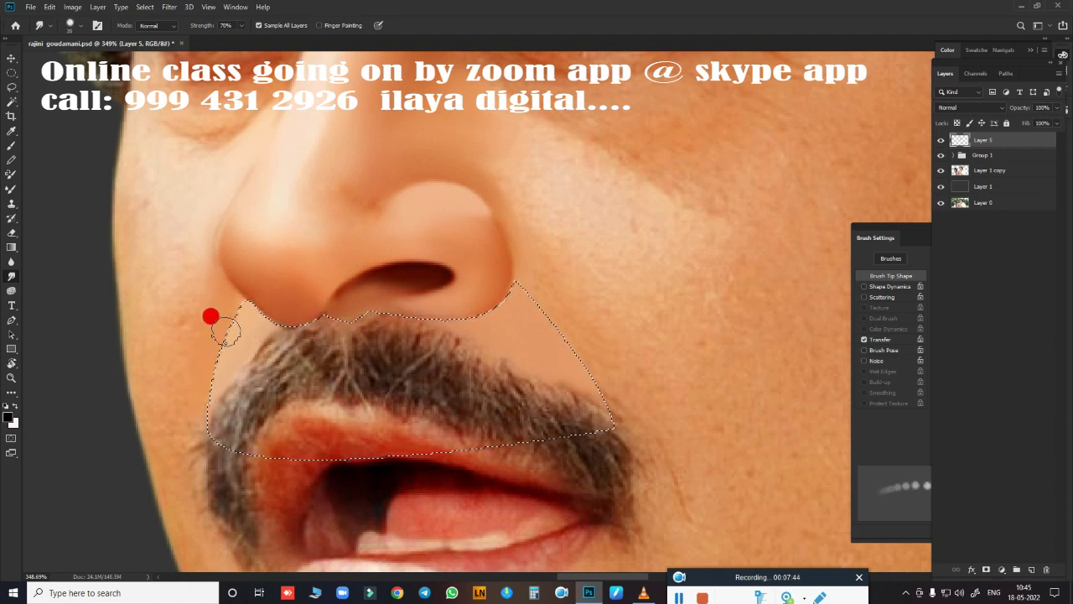
pyautogui.moveTo(424, 285)
pyautogui.mouseDown()
pyautogui.moveTo(529, 230)
pyautogui.moveTo(555, 251)
pyautogui.moveTo(532, 286)
pyautogui.mouseUp()
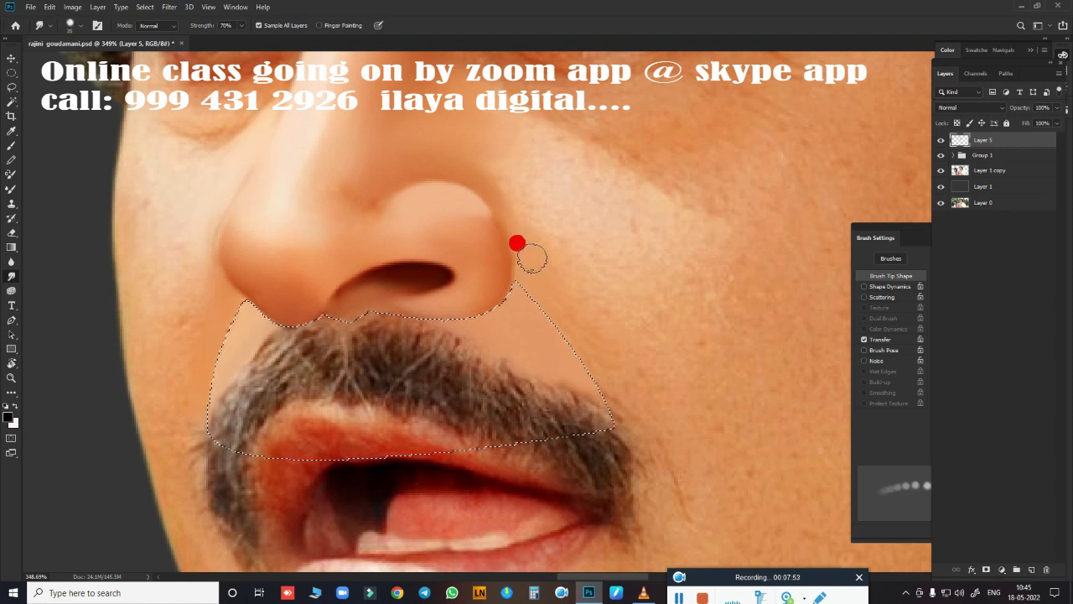
pyautogui.moveTo(516, 244); pyautogui.dragTo(533, 282)
pyautogui.moveTo(585, 350)
pyautogui.mouseDown()
pyautogui.moveTo(607, 333)
pyautogui.moveTo(591, 331)
pyautogui.mouseUp()
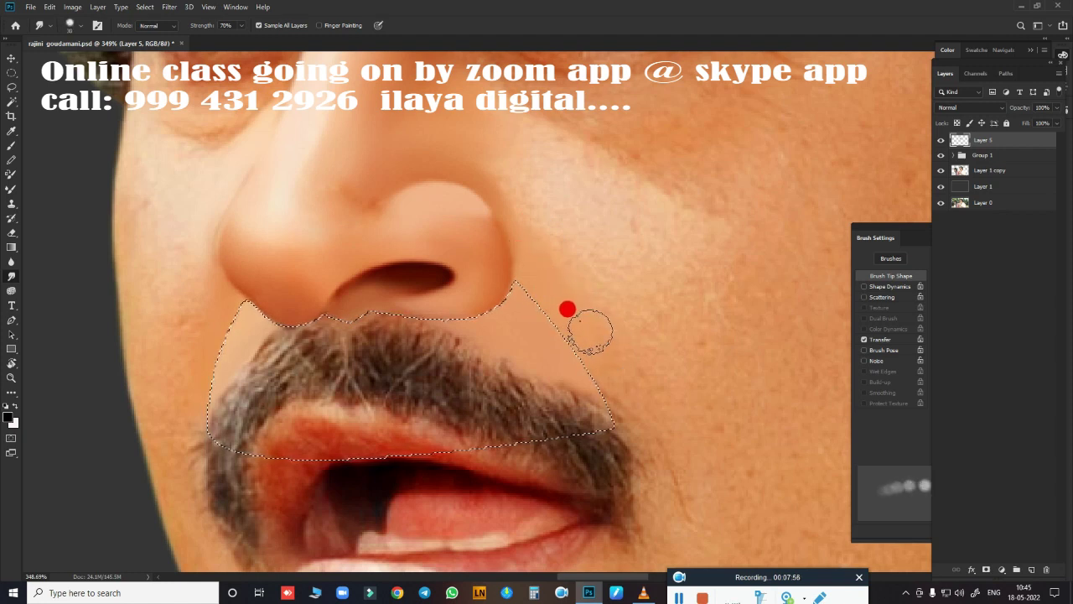
pyautogui.moveTo(611, 401)
pyautogui.mouseDown()
pyautogui.moveTo(506, 190)
pyautogui.moveTo(489, 199)
pyautogui.moveTo(503, 216)
pyautogui.mouseUp()
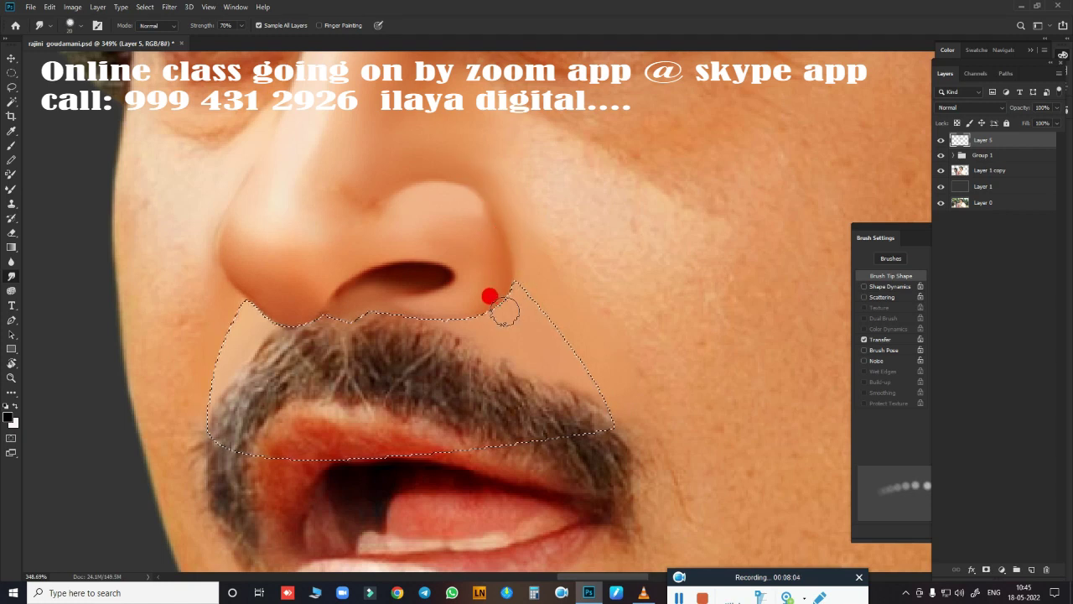
# Smooth the shading around the nostril, the nose tip and the side of the nose.
pyautogui.moveTo(450, 281); pyautogui.dragTo(474, 221)
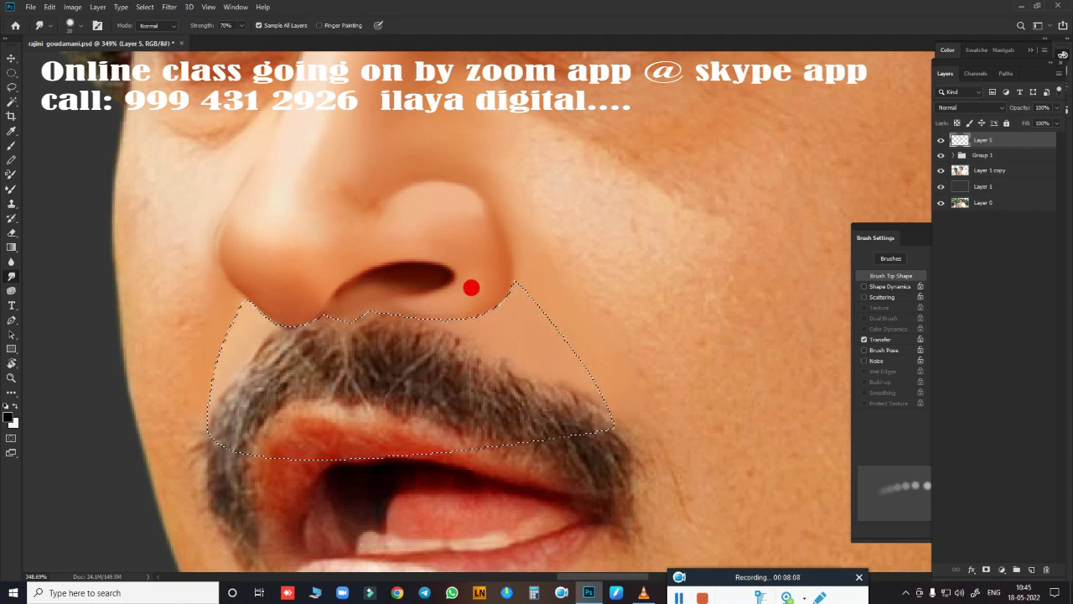
pyautogui.moveTo(403, 239)
pyautogui.mouseDown()
pyautogui.moveTo(349, 196)
pyautogui.moveTo(379, 180)
pyautogui.moveTo(395, 210)
pyautogui.moveTo(288, 206)
pyautogui.moveTo(260, 223)
pyautogui.moveTo(238, 151)
pyautogui.mouseUp()
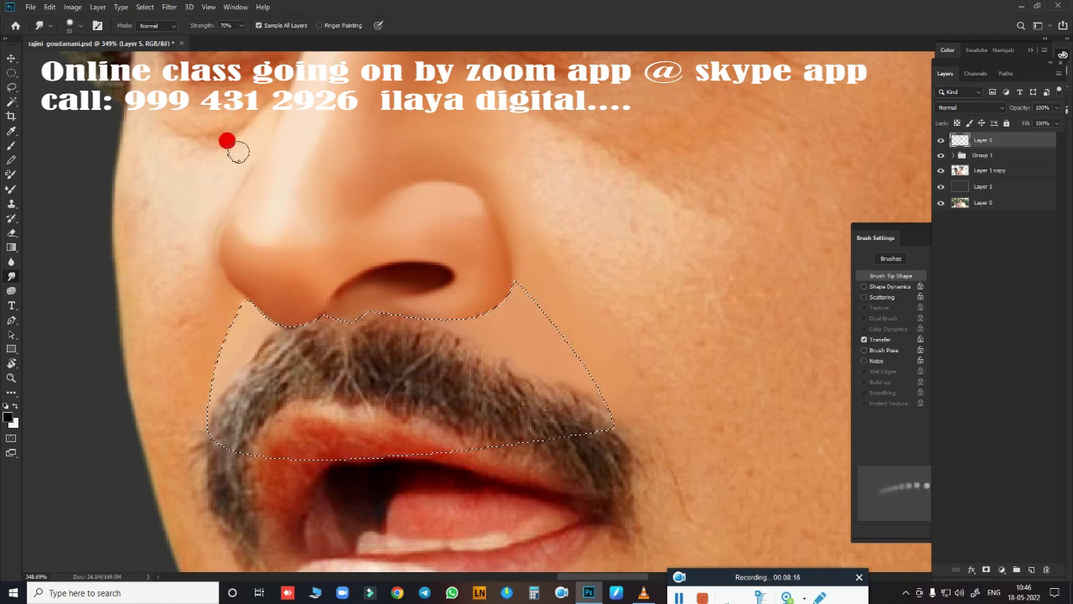
pyautogui.moveTo(227, 259)
pyautogui.mouseDown()
pyautogui.moveTo(246, 206)
pyautogui.moveTo(279, 304)
pyautogui.mouseUp()
pyautogui.scroll(-3, 279, 303)
pyautogui.scroll(-1, 403, 328)
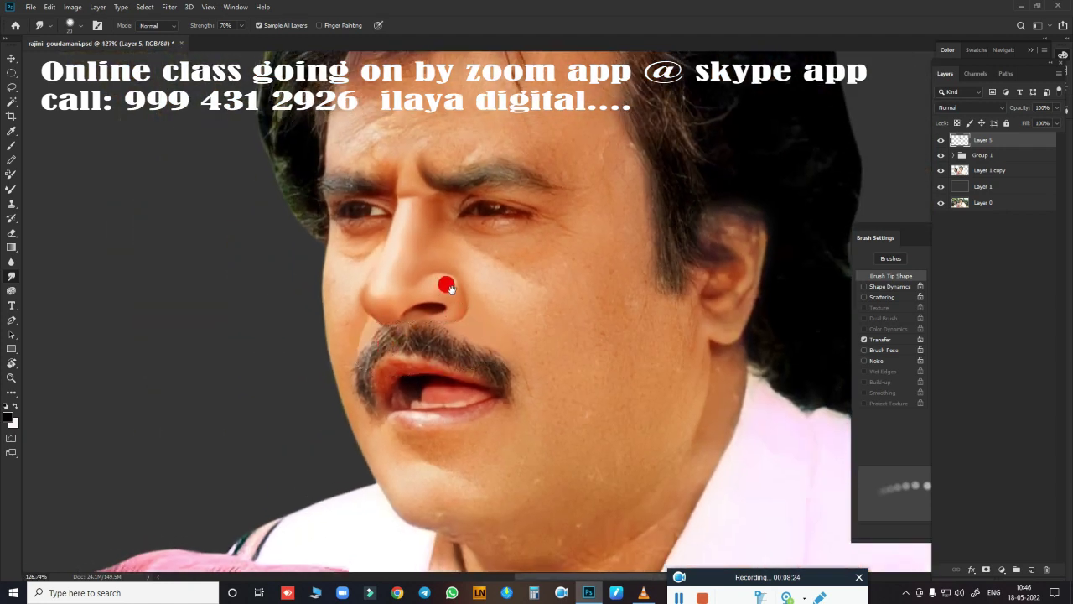
pyautogui.scroll(3, 447, 293)
pyautogui.moveTo(302, 350)
pyautogui.mouseDown()
pyautogui.moveTo(302, 316)
pyautogui.moveTo(280, 309)
pyautogui.moveTo(324, 192)
pyautogui.moveTo(316, 369)
pyautogui.moveTo(541, 424)
pyautogui.moveTo(495, 411)
pyautogui.moveTo(508, 378)
pyautogui.moveTo(623, 391)
pyautogui.moveTo(395, 232)
pyautogui.moveTo(477, 302)
pyautogui.moveTo(462, 289)
pyautogui.moveTo(424, 305)
pyautogui.moveTo(425, 240)
pyautogui.moveTo(609, 282)
pyautogui.mouseUp()
# Trace a Pen outline around the right eye and its outer-corner crease and load it as a selection.
pyautogui.press('p')
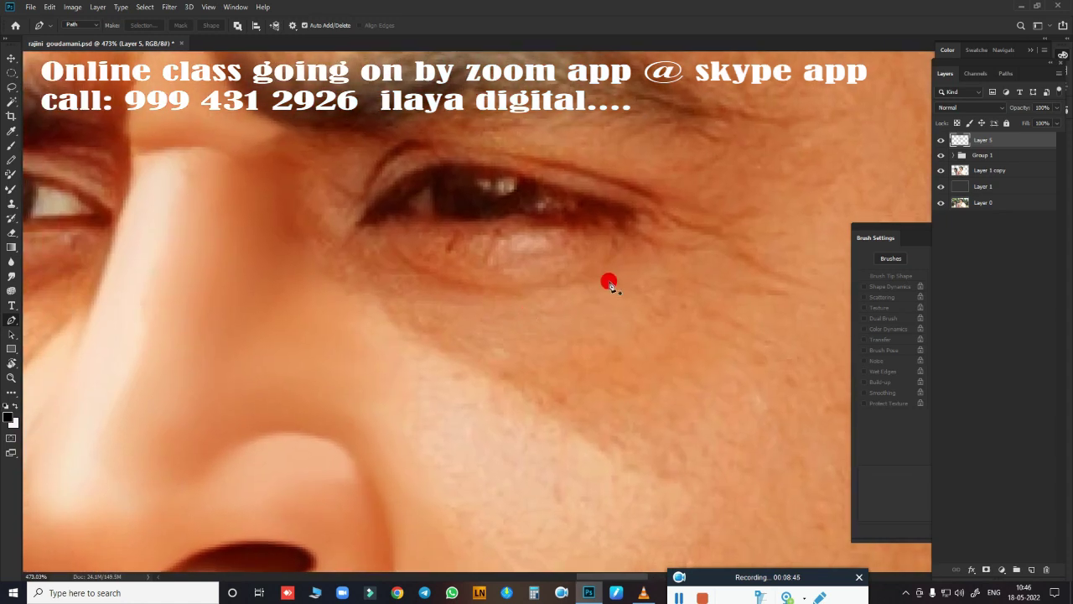
pyautogui.click(627, 238)
pyautogui.moveTo(451, 286); pyautogui.dragTo(315, 249)
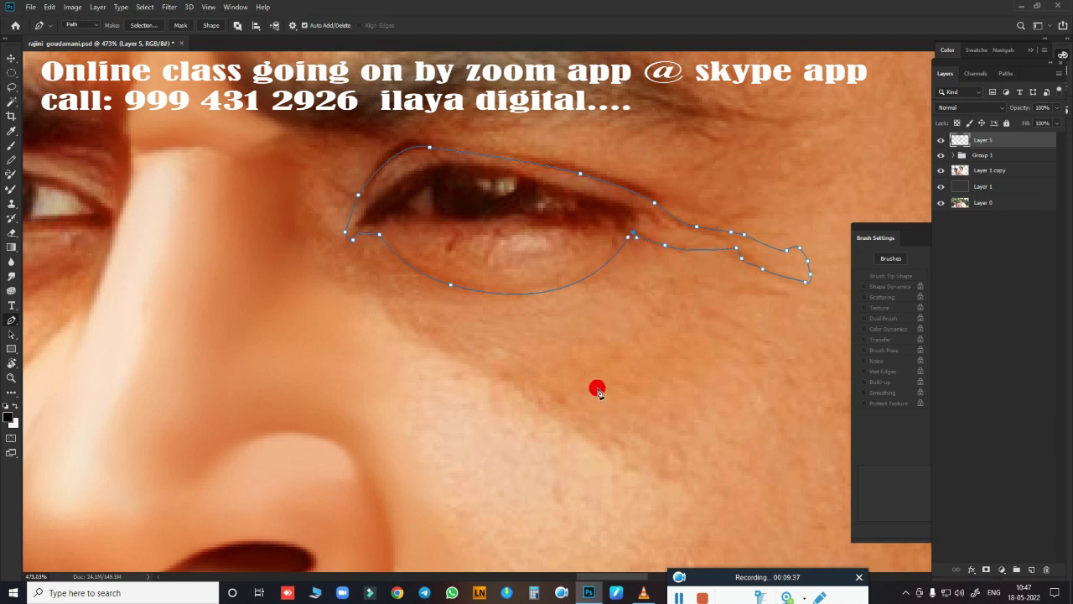
pyautogui.hotkey('ctrl', 'Return')
pyautogui.scroll(2, 505, 271)
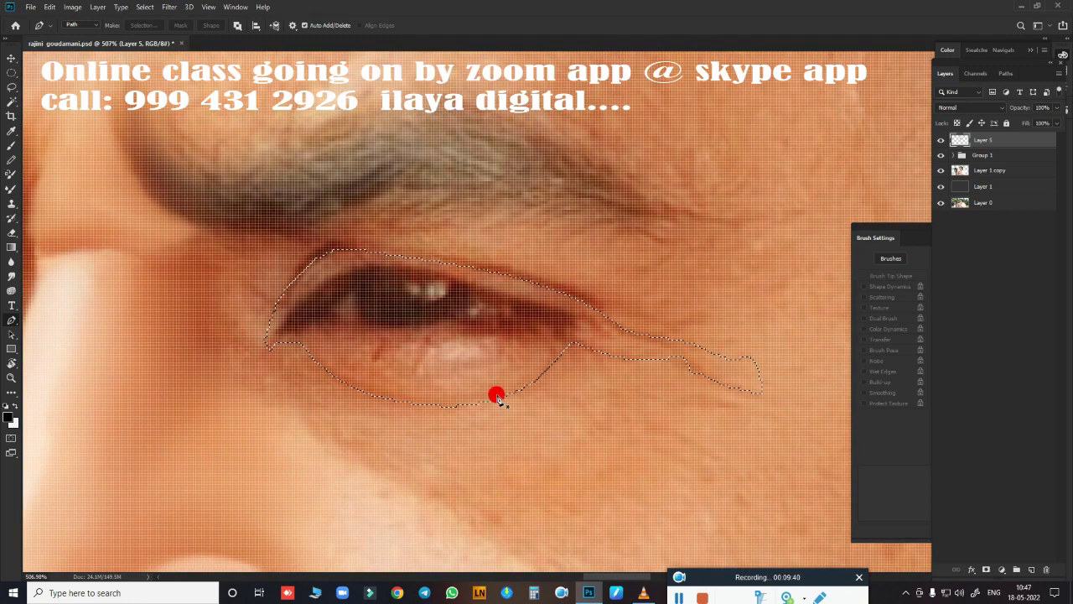
# Smudge the upper eyelid and brow skin, and pick the Very Wet, Light Mix Mixer Brush.
pyautogui.press('r')
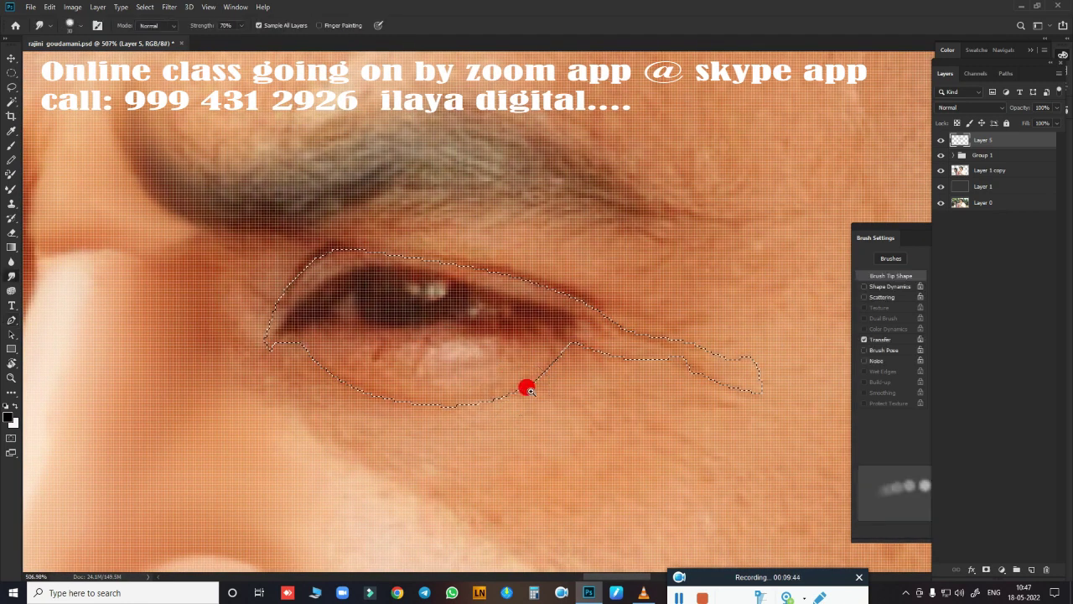
pyautogui.scroll(-1, 520, 382)
pyautogui.moveTo(617, 358); pyautogui.dragTo(587, 244)
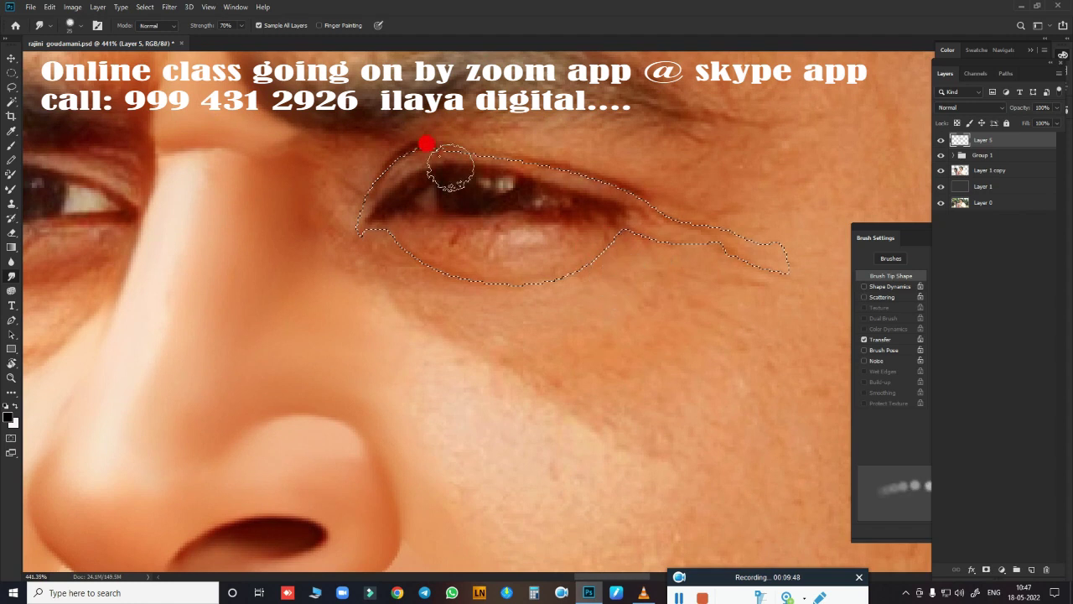
pyautogui.moveTo(422, 153)
pyautogui.mouseDown()
pyautogui.moveTo(369, 197)
pyautogui.moveTo(462, 152)
pyautogui.moveTo(537, 171)
pyautogui.moveTo(492, 159)
pyautogui.mouseUp()
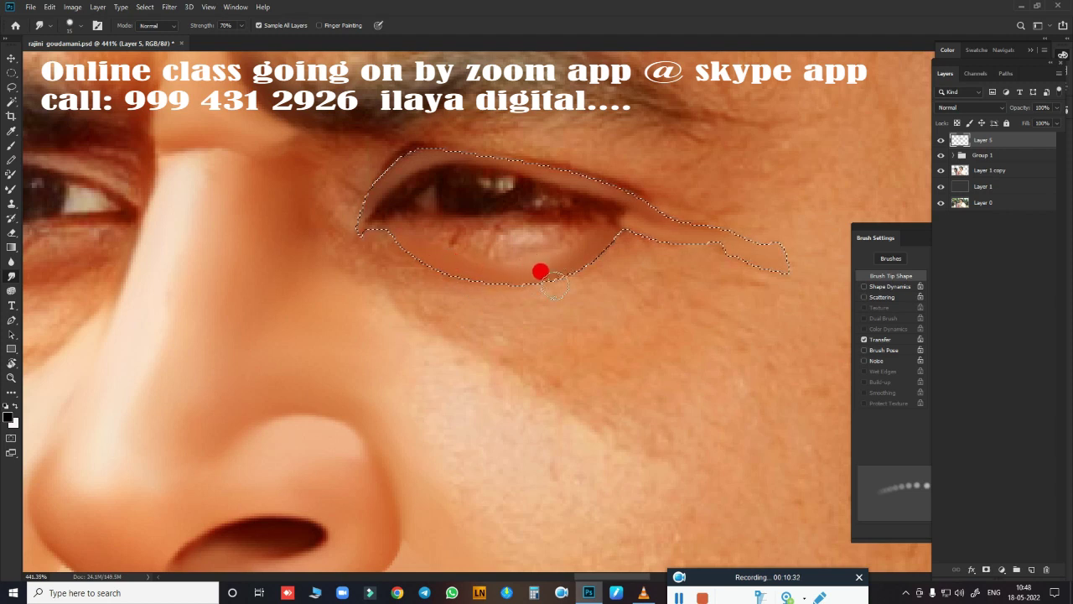
pyautogui.press('b')
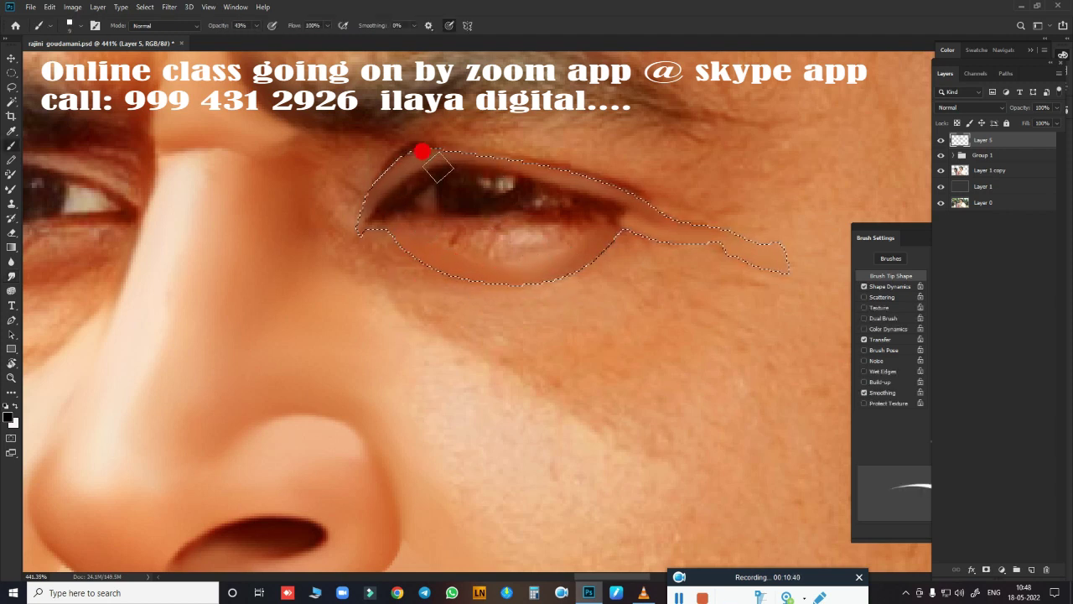
pyautogui.rightClick(422, 152)
pyautogui.hotkey('shift', 'b')
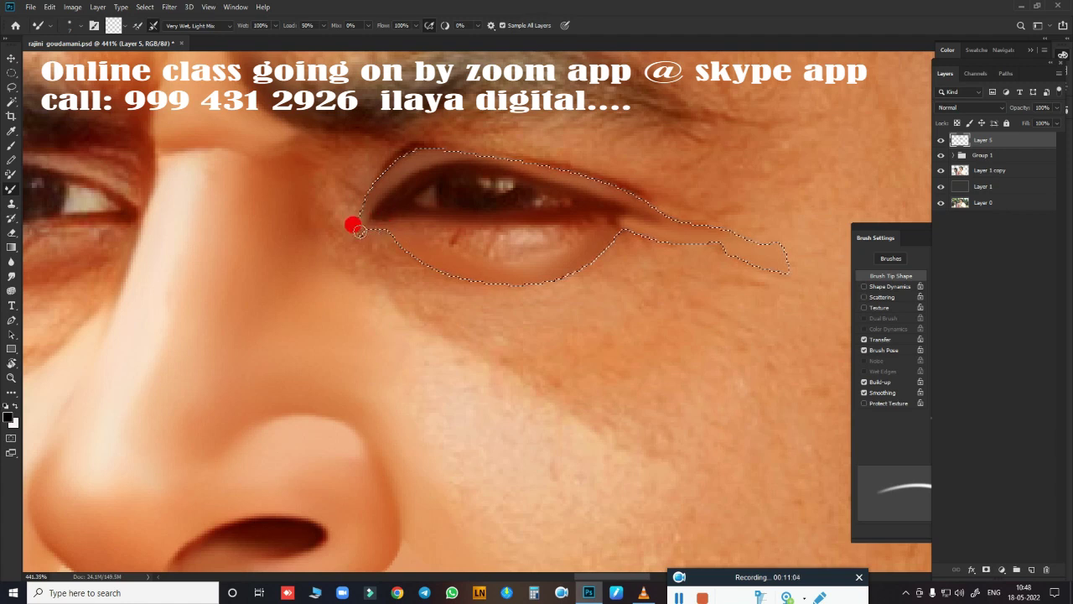
# Smudge the lower eyelid toward the outer corner and down into the cheek.
pyautogui.press('r')
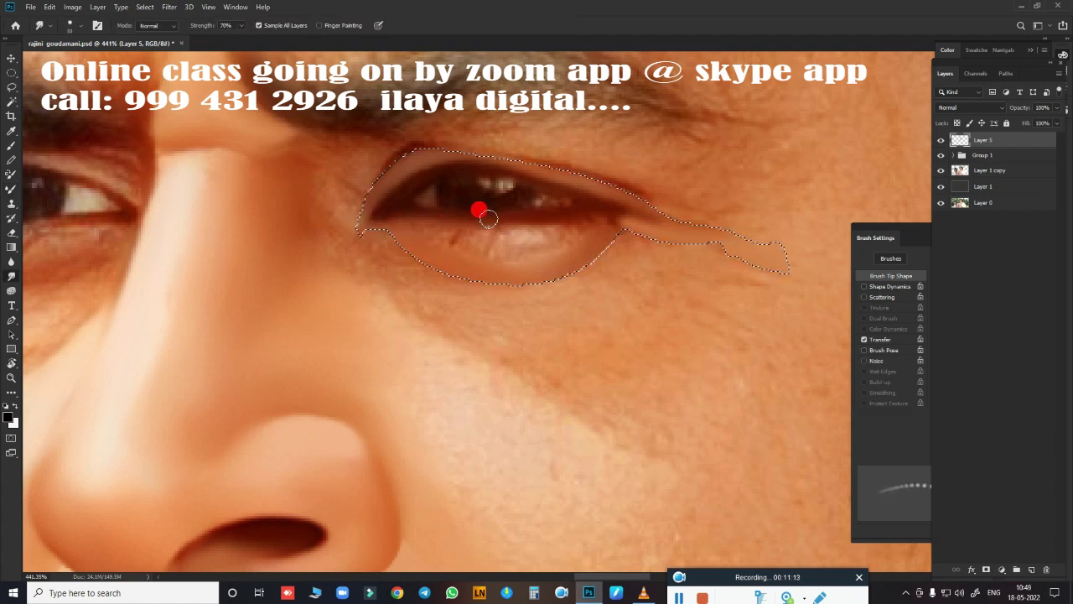
pyautogui.moveTo(479, 244)
pyautogui.mouseDown()
pyautogui.moveTo(579, 226)
pyautogui.moveTo(486, 230)
pyautogui.moveTo(562, 226)
pyautogui.moveTo(579, 240)
pyautogui.mouseUp()
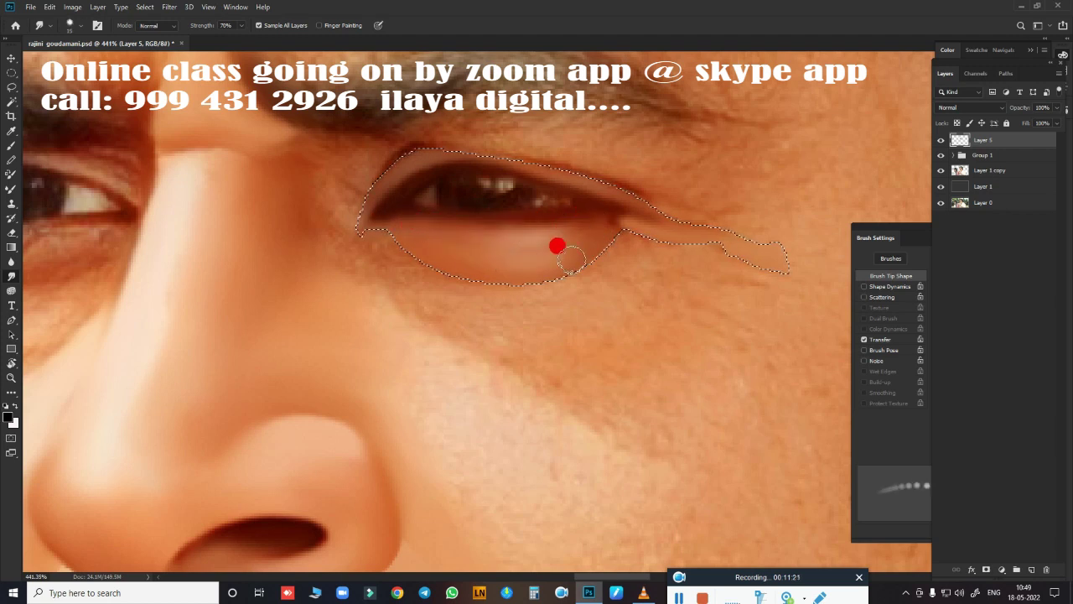
pyautogui.moveTo(446, 258); pyautogui.dragTo(520, 253)
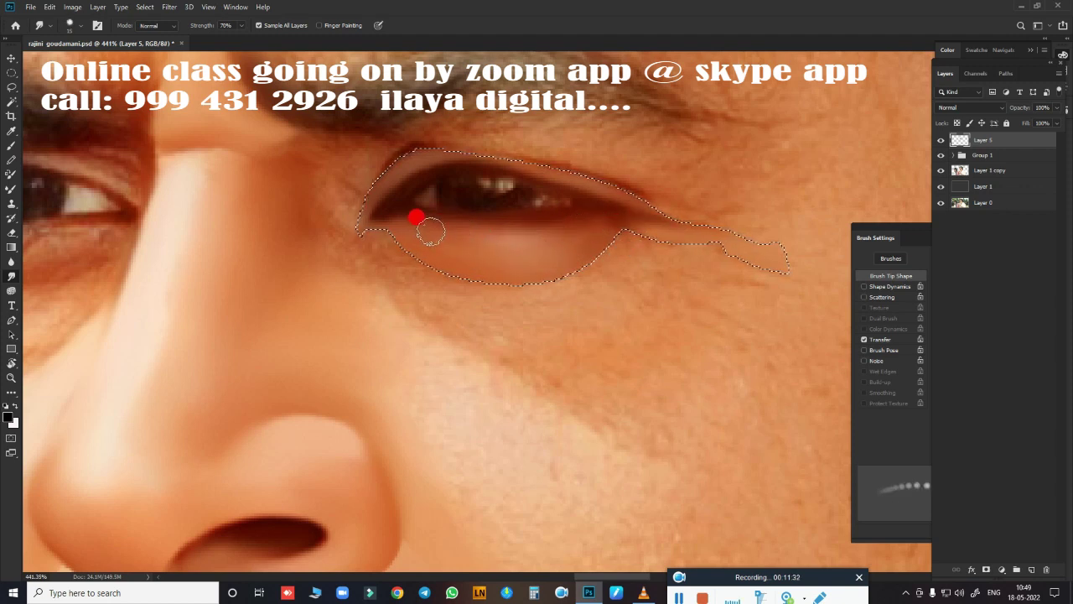
pyautogui.moveTo(580, 212)
pyautogui.mouseDown()
pyautogui.moveTo(539, 243)
pyautogui.moveTo(515, 344)
pyautogui.moveTo(491, 265)
pyautogui.moveTo(535, 344)
pyautogui.mouseUp()
# Blend the upper eyelid edge with the wet Mixer Brush, then smear the under-eye skin smooth.
pyautogui.press('b')
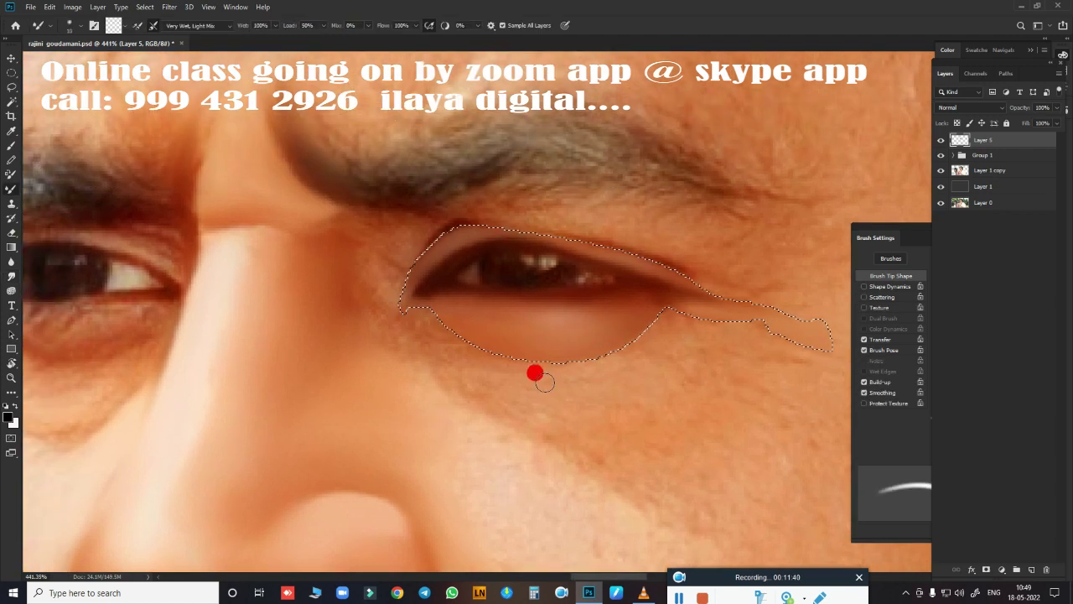
pyautogui.moveTo(418, 254)
pyautogui.mouseDown()
pyautogui.moveTo(463, 222)
pyautogui.moveTo(626, 248)
pyautogui.mouseUp()
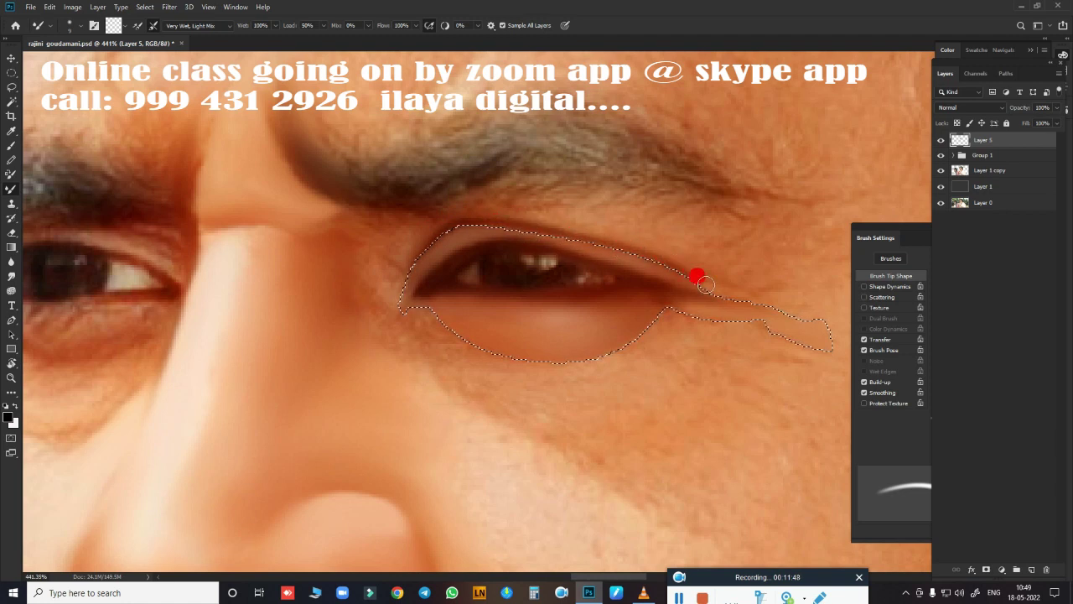
pyautogui.moveTo(768, 297)
pyautogui.mouseDown()
pyautogui.moveTo(391, 271)
pyautogui.moveTo(472, 180)
pyautogui.moveTo(582, 187)
pyautogui.moveTo(629, 206)
pyautogui.mouseUp()
pyautogui.press('r')
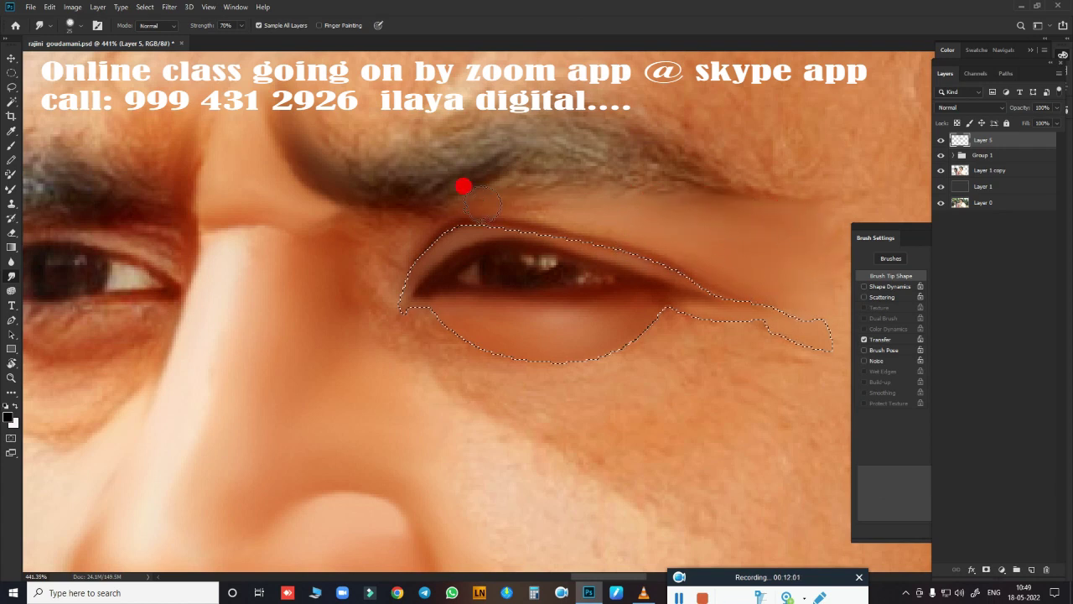
pyautogui.moveTo(547, 198); pyautogui.dragTo(617, 192)
pyautogui.moveTo(608, 232)
pyautogui.mouseDown()
pyautogui.moveTo(411, 233)
pyautogui.moveTo(258, 253)
pyautogui.moveTo(249, 240)
pyautogui.moveTo(367, 251)
pyautogui.moveTo(390, 272)
pyautogui.moveTo(383, 240)
pyautogui.moveTo(400, 290)
pyautogui.moveTo(427, 215)
pyautogui.moveTo(375, 261)
pyautogui.moveTo(371, 318)
pyautogui.moveTo(335, 352)
pyautogui.moveTo(430, 336)
pyautogui.moveTo(575, 335)
pyautogui.moveTo(635, 315)
pyautogui.mouseUp()
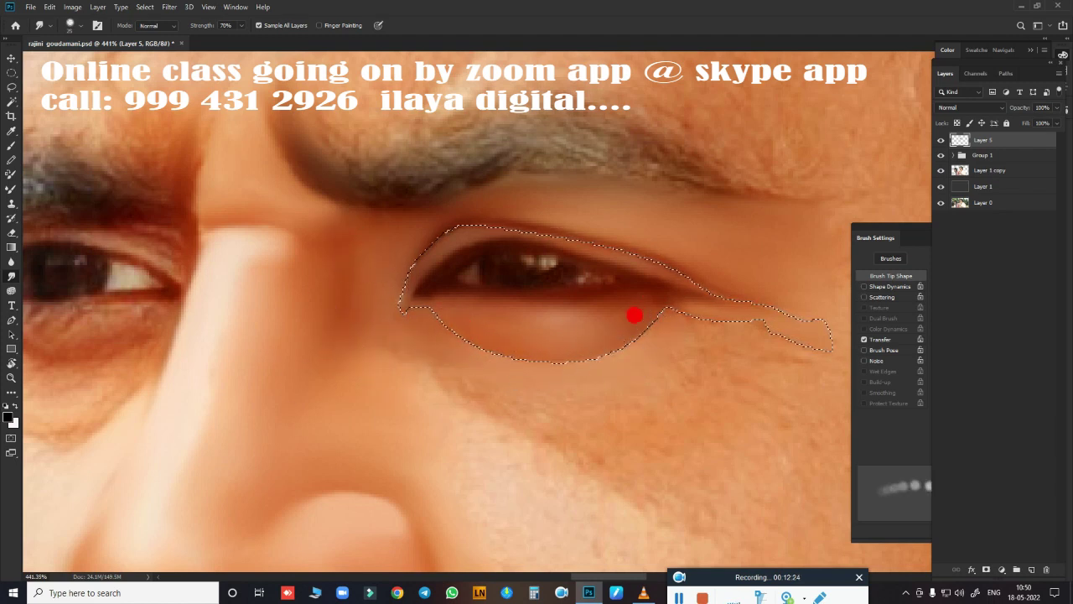
pyautogui.moveTo(713, 304)
pyautogui.mouseDown()
pyautogui.moveTo(632, 340)
pyautogui.moveTo(424, 312)
pyautogui.moveTo(642, 385)
pyautogui.moveTo(671, 419)
pyautogui.moveTo(475, 254)
pyautogui.moveTo(472, 218)
pyautogui.moveTo(544, 414)
pyautogui.moveTo(438, 376)
pyautogui.moveTo(347, 319)
pyautogui.moveTo(343, 343)
pyautogui.moveTo(381, 356)
pyautogui.mouseUp()
# Drop the eye selection and smudge the eye corner and under-eye skin.
pyautogui.hotkey('ctrl', 'd')
pyautogui.keyDown('alt'); pyautogui.click(678, 423); pyautogui.keyUp('alt')
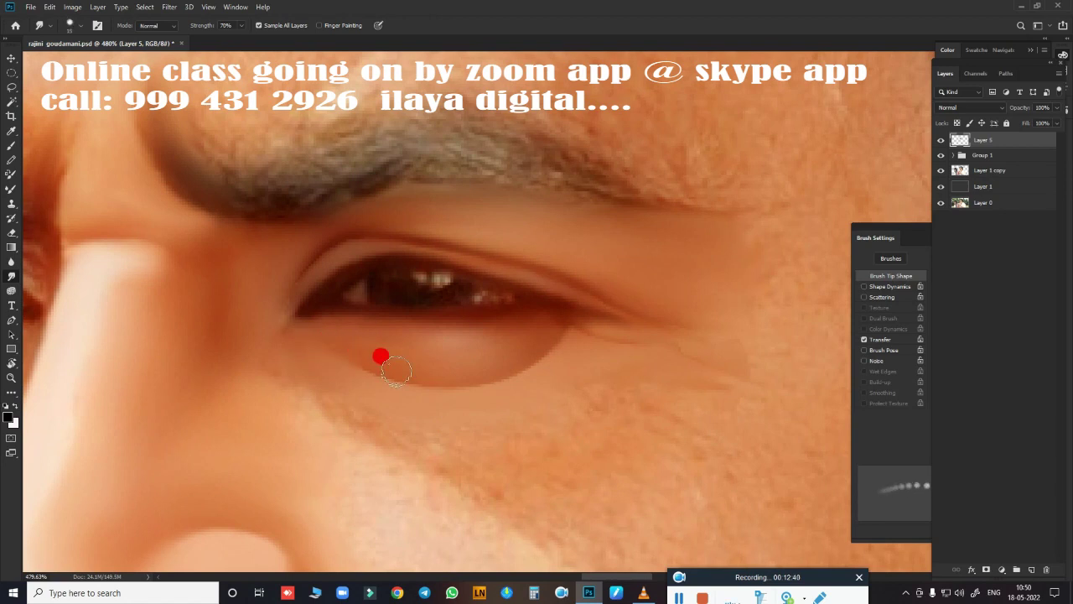
pyautogui.moveTo(509, 364); pyautogui.dragTo(561, 324)
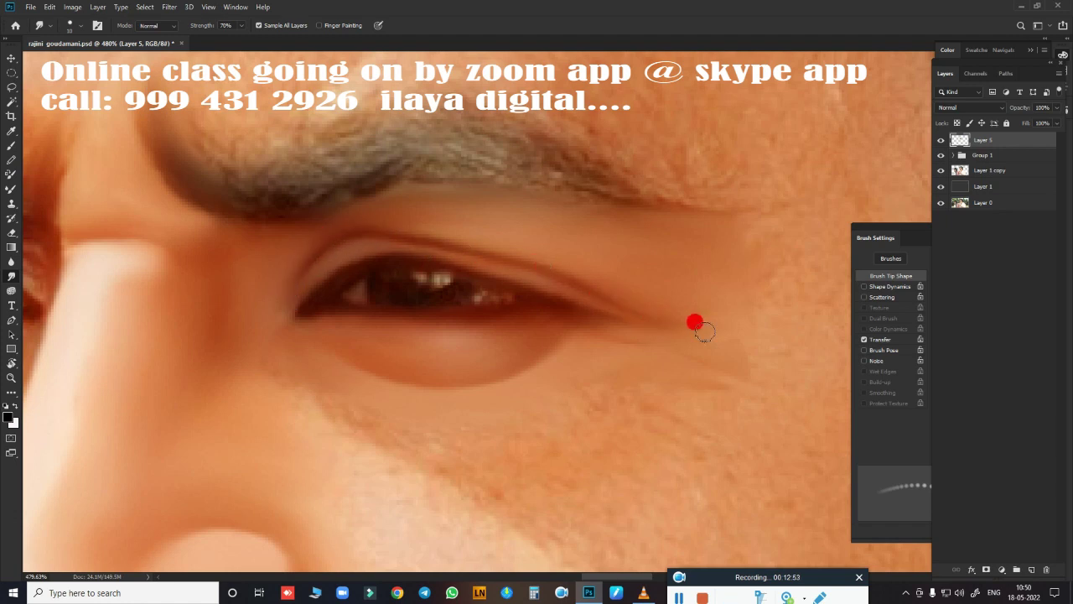
pyautogui.moveTo(704, 332); pyautogui.dragTo(615, 338)
pyautogui.moveTo(432, 403)
pyautogui.mouseDown()
pyautogui.moveTo(316, 383)
pyautogui.moveTo(364, 412)
pyautogui.moveTo(593, 408)
pyautogui.moveTo(475, 450)
pyautogui.moveTo(662, 412)
pyautogui.mouseUp()
pyautogui.scroll(-5, 592, 281)
pyautogui.scroll(2, 591, 280)
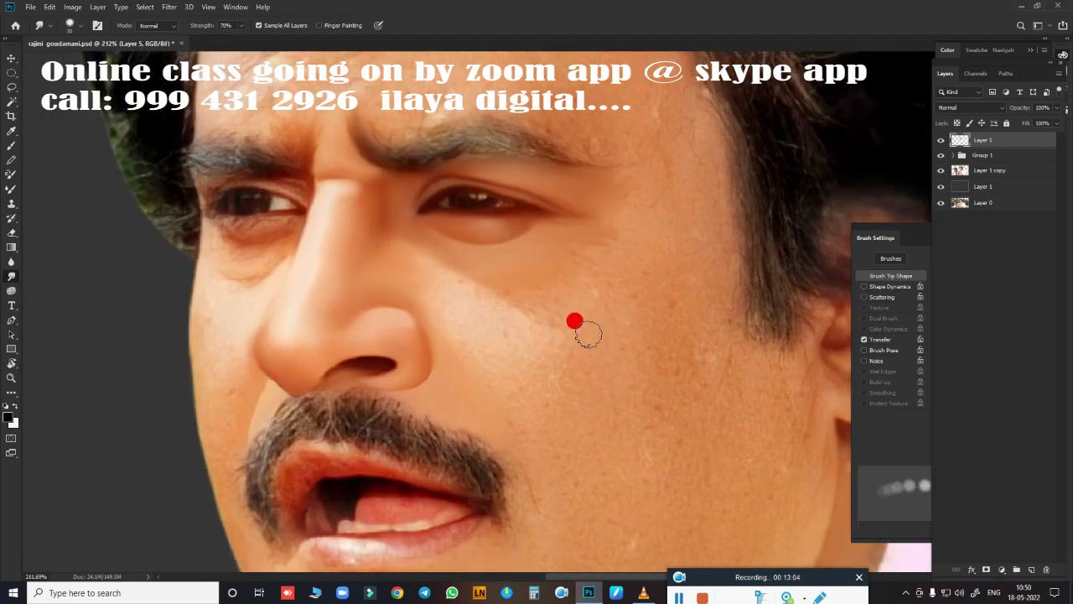
pyautogui.scroll(1, 562, 336)
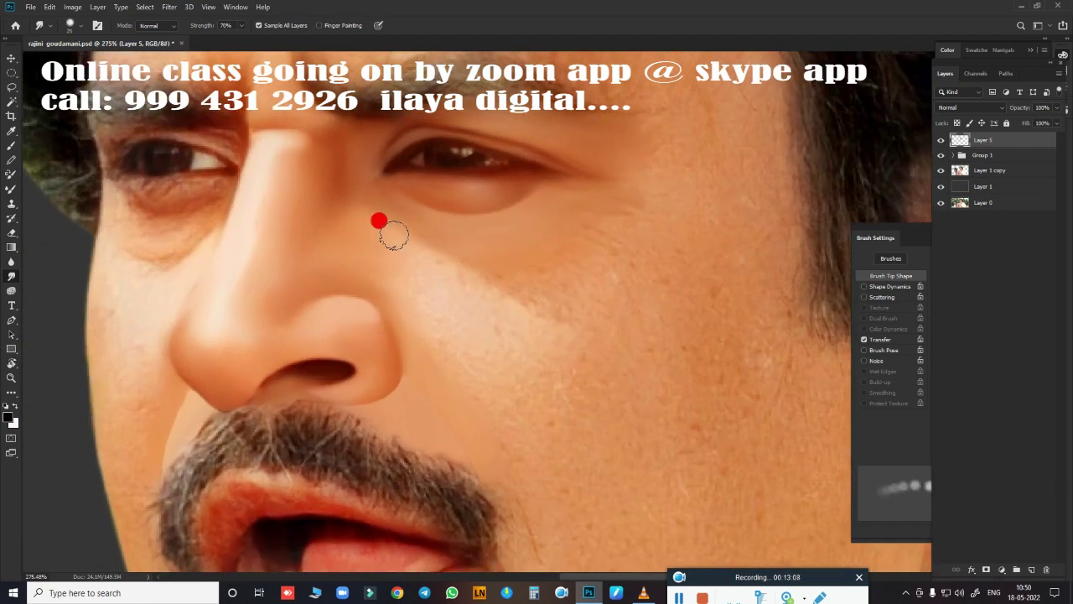
# Smudge beside the nose, then with a smaller brush smear the eyebrow, cheek and forehead.
pyautogui.moveTo(393, 235)
pyautogui.mouseDown()
pyautogui.moveTo(505, 314)
pyautogui.moveTo(398, 286)
pyautogui.moveTo(491, 398)
pyautogui.moveTo(439, 344)
pyautogui.moveTo(474, 428)
pyautogui.moveTo(489, 336)
pyautogui.moveTo(427, 271)
pyautogui.moveTo(489, 347)
pyautogui.moveTo(477, 359)
pyautogui.moveTo(581, 285)
pyautogui.moveTo(584, 225)
pyautogui.moveTo(556, 283)
pyautogui.moveTo(497, 281)
pyautogui.moveTo(467, 249)
pyautogui.moveTo(604, 257)
pyautogui.moveTo(552, 308)
pyautogui.moveTo(551, 263)
pyautogui.moveTo(482, 263)
pyautogui.moveTo(701, 254)
pyautogui.moveTo(663, 136)
pyautogui.moveTo(659, 192)
pyautogui.moveTo(747, 120)
pyautogui.moveTo(780, 167)
pyautogui.moveTo(697, 114)
pyautogui.moveTo(688, 125)
pyautogui.moveTo(726, 173)
pyautogui.moveTo(721, 189)
pyautogui.moveTo(690, 156)
pyautogui.moveTo(726, 201)
pyautogui.moveTo(766, 311)
pyautogui.moveTo(755, 144)
pyautogui.moveTo(766, 247)
pyautogui.moveTo(594, 353)
pyautogui.moveTo(546, 492)
pyautogui.moveTo(537, 431)
pyautogui.moveTo(565, 371)
pyautogui.moveTo(630, 365)
pyautogui.moveTo(662, 220)
pyautogui.moveTo(624, 345)
pyautogui.moveTo(567, 327)
pyautogui.moveTo(705, 278)
pyautogui.moveTo(743, 282)
pyautogui.moveTo(695, 359)
pyautogui.moveTo(699, 204)
pyautogui.moveTo(614, 250)
pyautogui.moveTo(635, 204)
pyautogui.moveTo(556, 239)
pyautogui.moveTo(572, 193)
pyautogui.moveTo(635, 132)
pyautogui.mouseUp()
pyautogui.press('[')
pyautogui.press('[')
pyautogui.press('[')
pyautogui.moveTo(518, 120)
pyautogui.mouseDown()
pyautogui.moveTo(697, 139)
pyautogui.moveTo(627, 125)
pyautogui.moveTo(563, 248)
pyautogui.moveTo(645, 371)
pyautogui.moveTo(613, 311)
pyautogui.moveTo(585, 408)
pyautogui.moveTo(554, 311)
pyautogui.moveTo(554, 336)
pyautogui.moveTo(671, 434)
pyautogui.moveTo(577, 297)
pyautogui.moveTo(604, 315)
pyautogui.moveTo(565, 303)
pyautogui.moveTo(530, 332)
pyautogui.moveTo(514, 284)
pyautogui.moveTo(628, 263)
pyautogui.moveTo(541, 223)
pyautogui.moveTo(416, 292)
pyautogui.moveTo(394, 270)
pyautogui.moveTo(378, 290)
pyautogui.moveTo(391, 330)
pyautogui.moveTo(446, 344)
pyautogui.moveTo(508, 277)
pyautogui.moveTo(388, 231)
pyautogui.moveTo(454, 185)
pyautogui.moveTo(466, 188)
pyautogui.moveTo(451, 223)
pyautogui.moveTo(595, 159)
pyautogui.moveTo(628, 177)
pyautogui.moveTo(527, 206)
pyautogui.moveTo(460, 275)
pyautogui.moveTo(570, 230)
pyautogui.moveTo(592, 240)
pyautogui.moveTo(486, 352)
pyautogui.moveTo(450, 228)
pyautogui.moveTo(623, 299)
pyautogui.moveTo(465, 262)
pyautogui.moveTo(389, 257)
pyautogui.moveTo(450, 263)
pyautogui.moveTo(420, 348)
pyautogui.moveTo(616, 407)
pyautogui.moveTo(669, 412)
pyautogui.moveTo(610, 256)
pyautogui.moveTo(583, 253)
pyautogui.moveTo(570, 178)
pyautogui.moveTo(613, 211)
pyautogui.moveTo(606, 166)
pyautogui.moveTo(626, 335)
pyautogui.moveTo(525, 173)
pyautogui.moveTo(497, 187)
pyautogui.moveTo(527, 167)
pyautogui.moveTo(533, 247)
pyautogui.moveTo(573, 315)
pyautogui.moveTo(554, 229)
pyautogui.moveTo(560, 157)
pyautogui.moveTo(575, 180)
pyautogui.moveTo(479, 240)
pyautogui.moveTo(268, 284)
pyautogui.moveTo(227, 264)
pyautogui.moveTo(206, 282)
pyautogui.moveTo(244, 232)
pyautogui.moveTo(285, 231)
pyautogui.moveTo(302, 304)
pyautogui.moveTo(227, 360)
pyautogui.moveTo(395, 410)
pyautogui.moveTo(377, 414)
pyautogui.moveTo(438, 400)
pyautogui.moveTo(542, 413)
pyautogui.mouseUp()
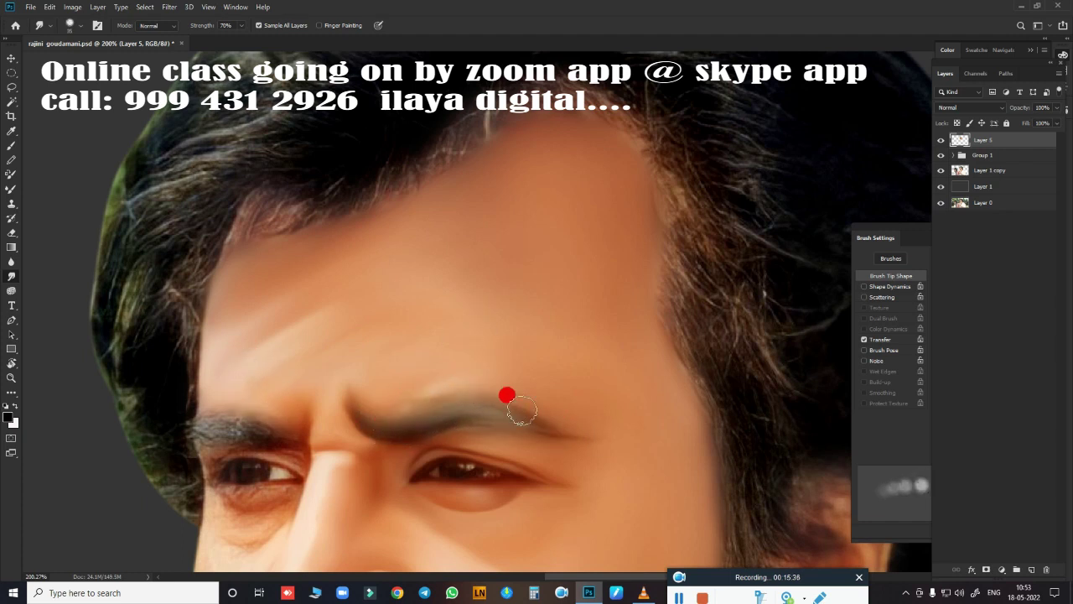
pyautogui.moveTo(374, 419)
pyautogui.mouseDown()
pyautogui.moveTo(342, 391)
pyautogui.moveTo(492, 353)
pyautogui.moveTo(427, 304)
pyautogui.moveTo(550, 293)
pyautogui.mouseUp()
pyautogui.press('e')
pyautogui.moveTo(469, 196); pyautogui.dragTo(648, 108)
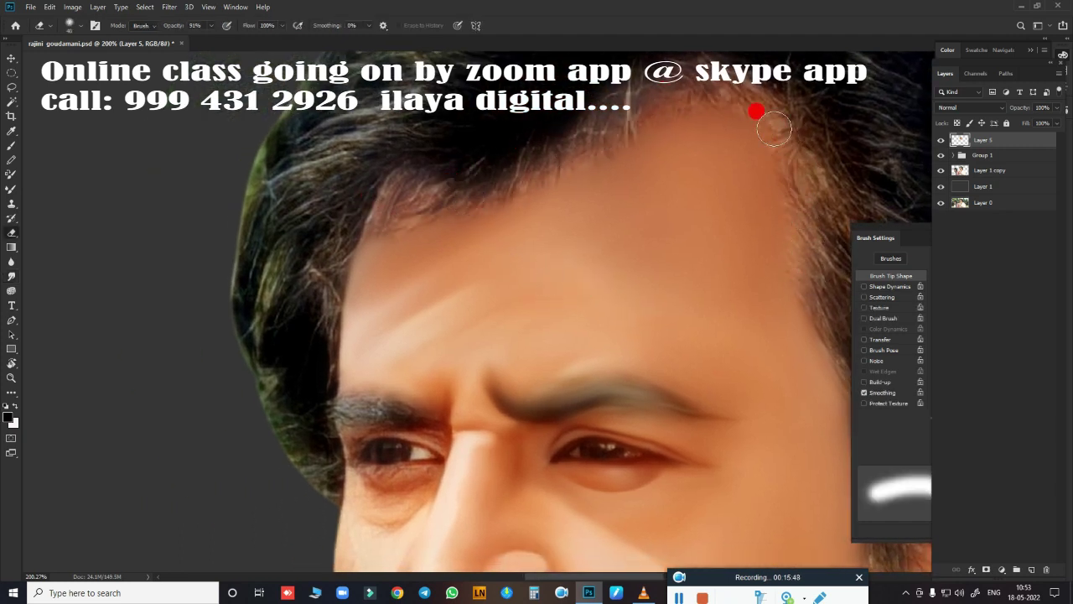
pyautogui.moveTo(666, 107); pyautogui.dragTo(330, 242)
pyautogui.moveTo(381, 363); pyautogui.dragTo(441, 276)
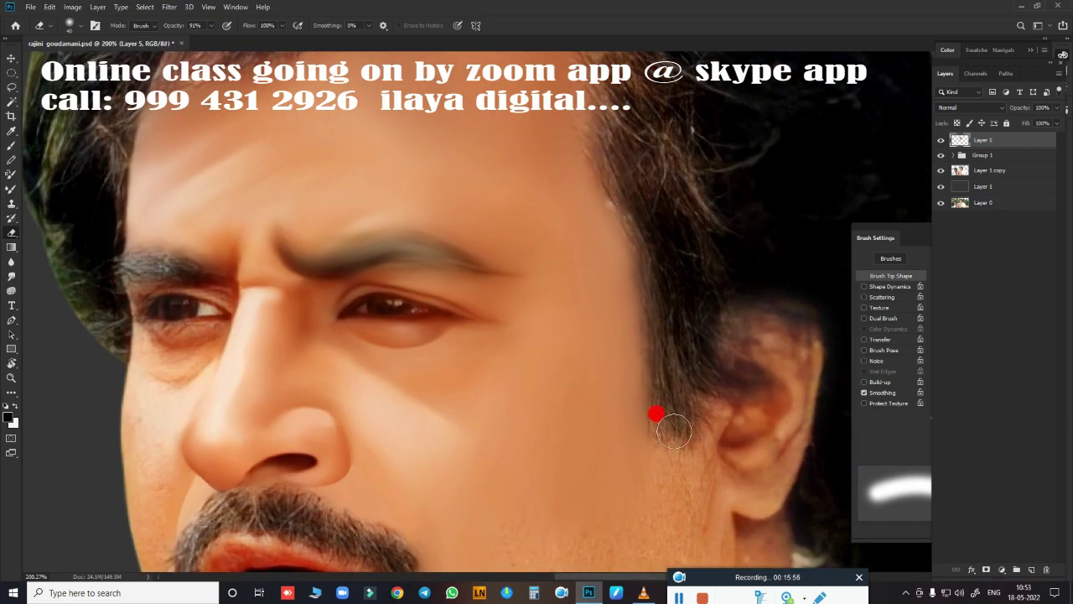
pyautogui.moveTo(656, 413)
pyautogui.mouseDown()
pyautogui.moveTo(762, 151)
pyautogui.moveTo(544, 213)
pyautogui.moveTo(956, 163)
pyautogui.mouseUp()
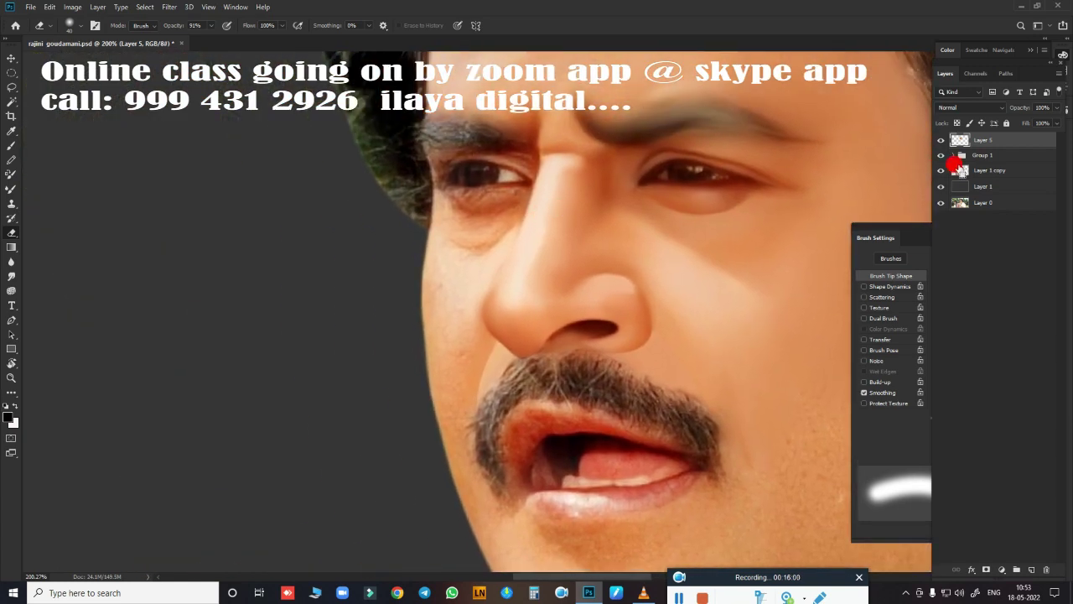
pyautogui.scroll(2, 477, 340)
pyautogui.scroll(1, 408, 268)
pyautogui.scroll(2, 495, 349)
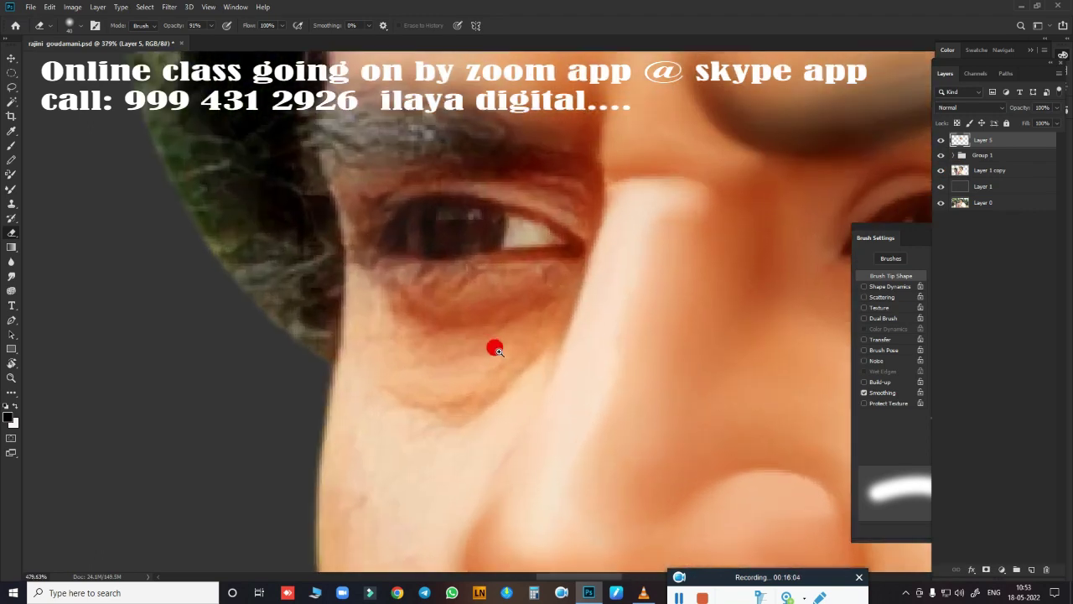
pyautogui.scroll(-1, 495, 350)
pyautogui.scroll(2, 549, 306)
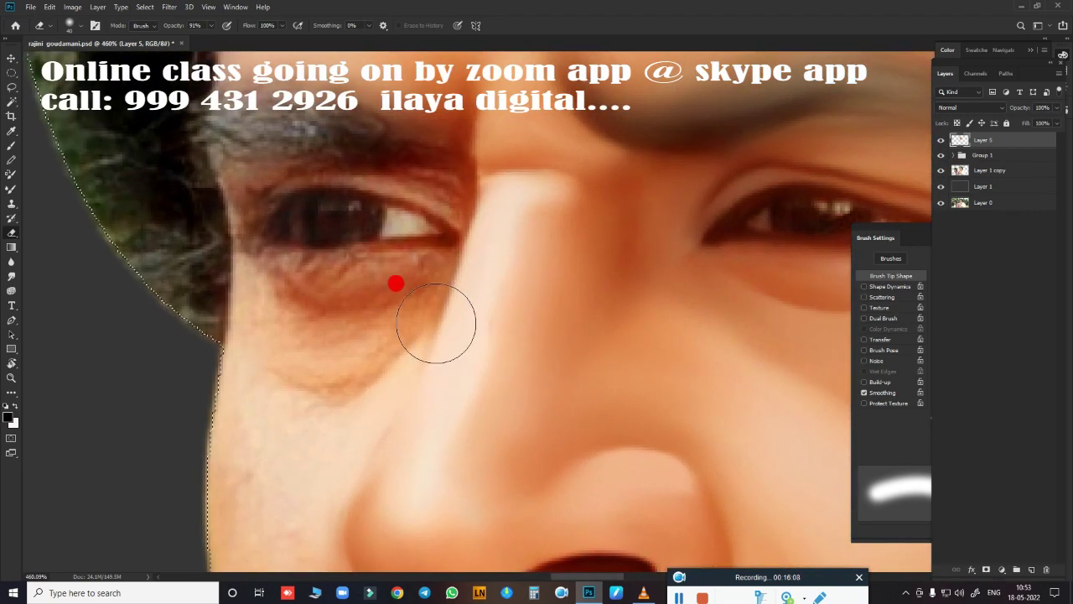
# Start a curved Pen path under the left eye, around the bottom of the under-eye bag.
pyautogui.hotkey('ctrl', 'd')
pyautogui.press('p')
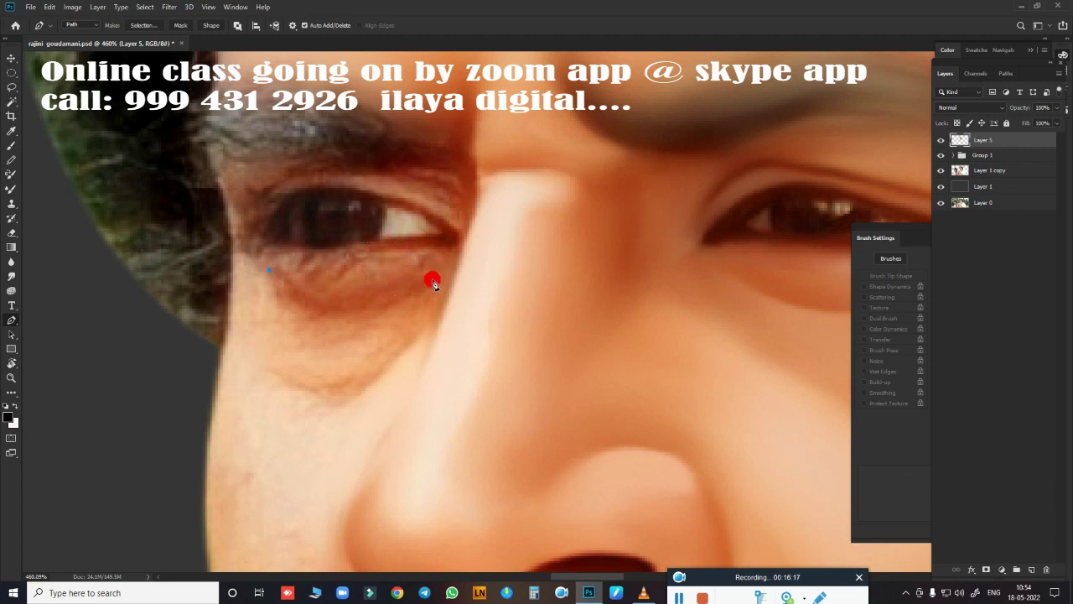
pyautogui.moveTo(528, 166); pyautogui.dragTo(559, 175)
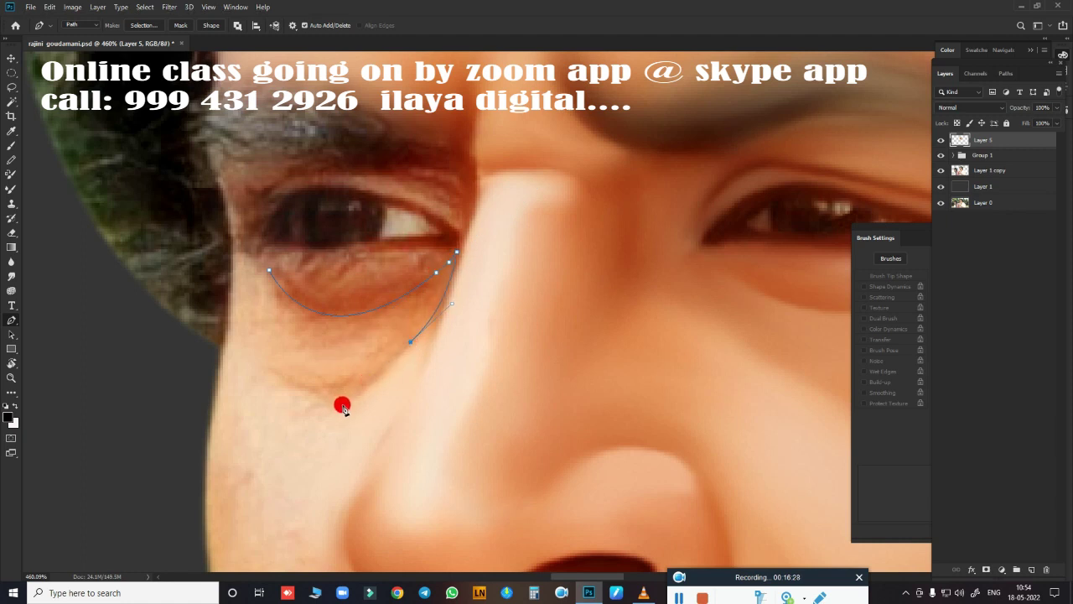
pyautogui.moveTo(263, 367); pyautogui.dragTo(190, 286)
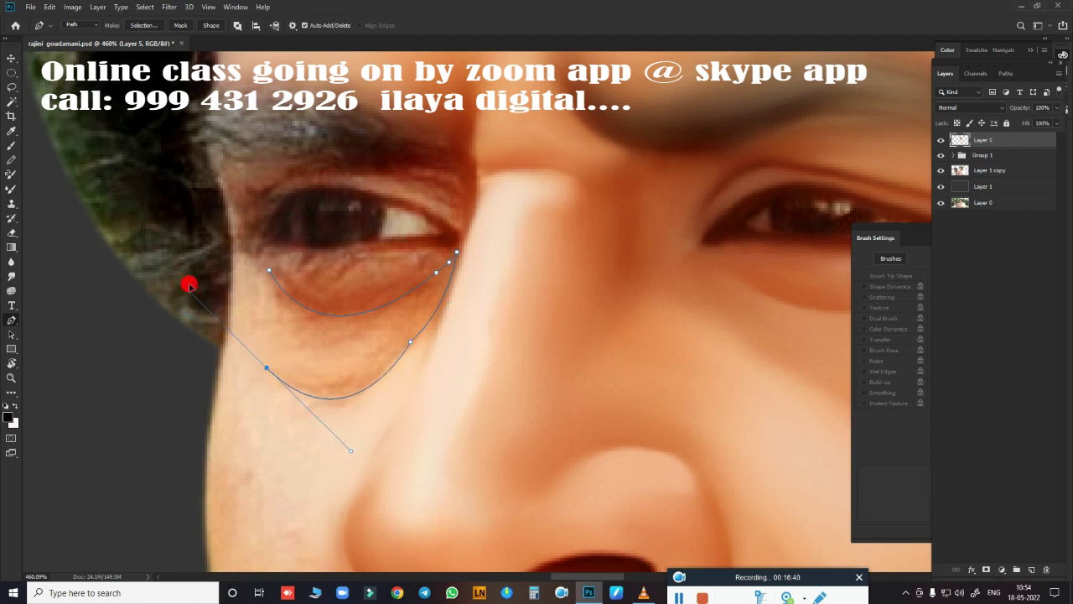
pyautogui.hotkey('ctrl', 'z')
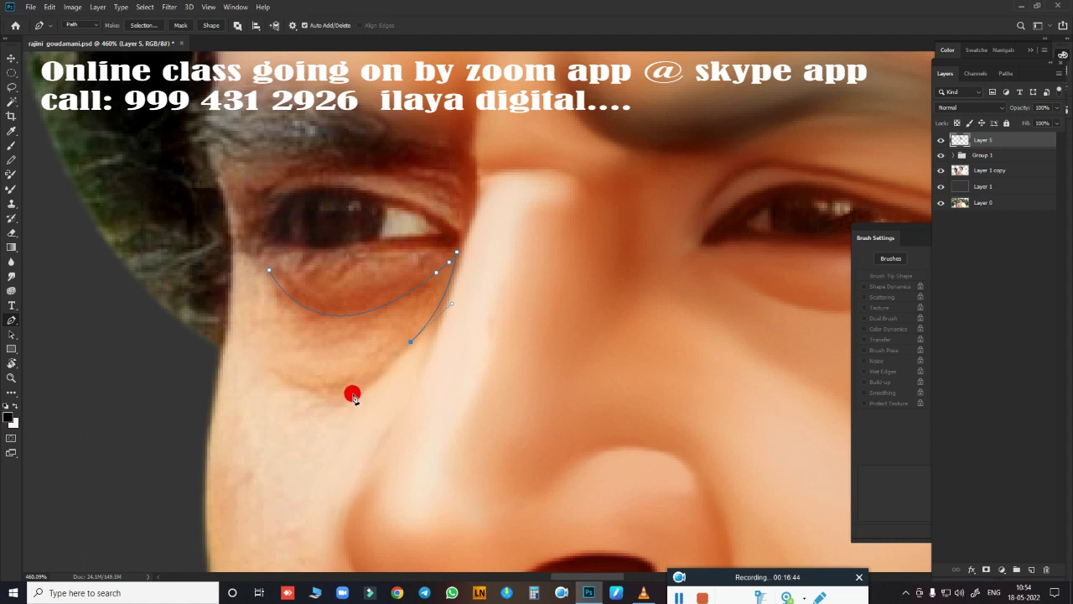
pyautogui.moveTo(352, 393); pyautogui.dragTo(326, 397)
pyautogui.keyDown('alt'); pyautogui.click(353, 393); pyautogui.keyUp('alt')
pyautogui.moveTo(267, 371); pyautogui.dragTo(237, 360)
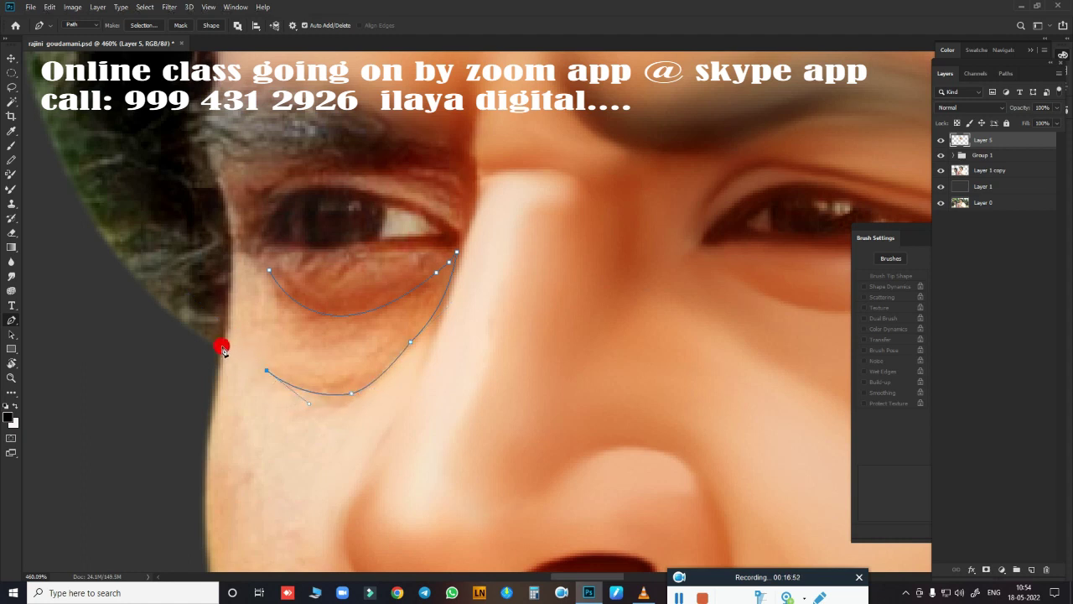
# Close the path over and around the eye, then load it as a feathered selection.
pyautogui.moveTo(225, 231); pyautogui.dragTo(221, 197)
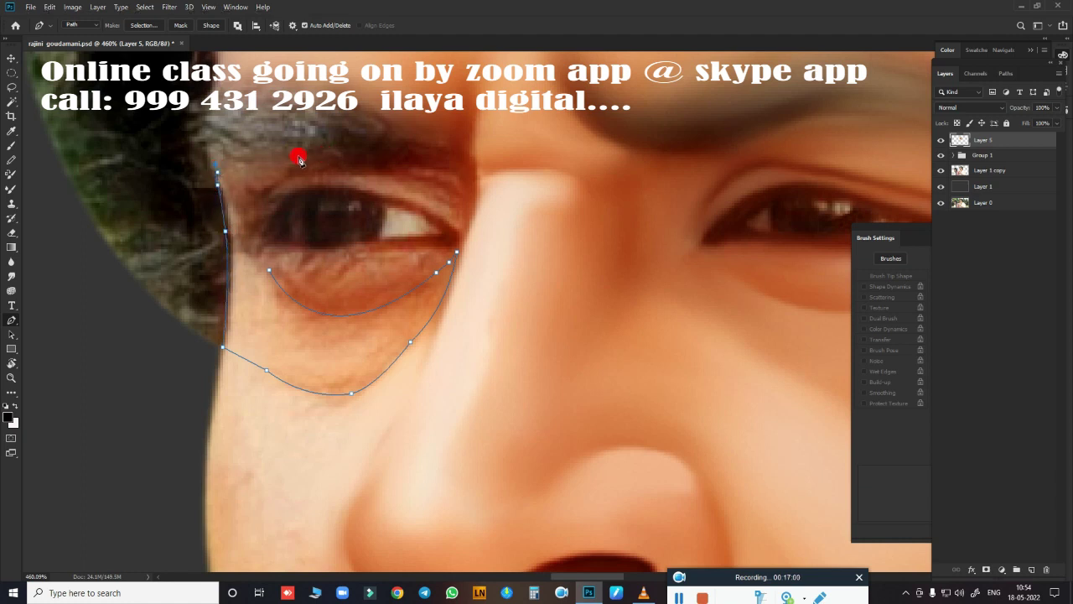
pyautogui.moveTo(300, 158)
pyautogui.mouseDown()
pyautogui.moveTo(372, 172)
pyautogui.moveTo(394, 158)
pyautogui.mouseUp()
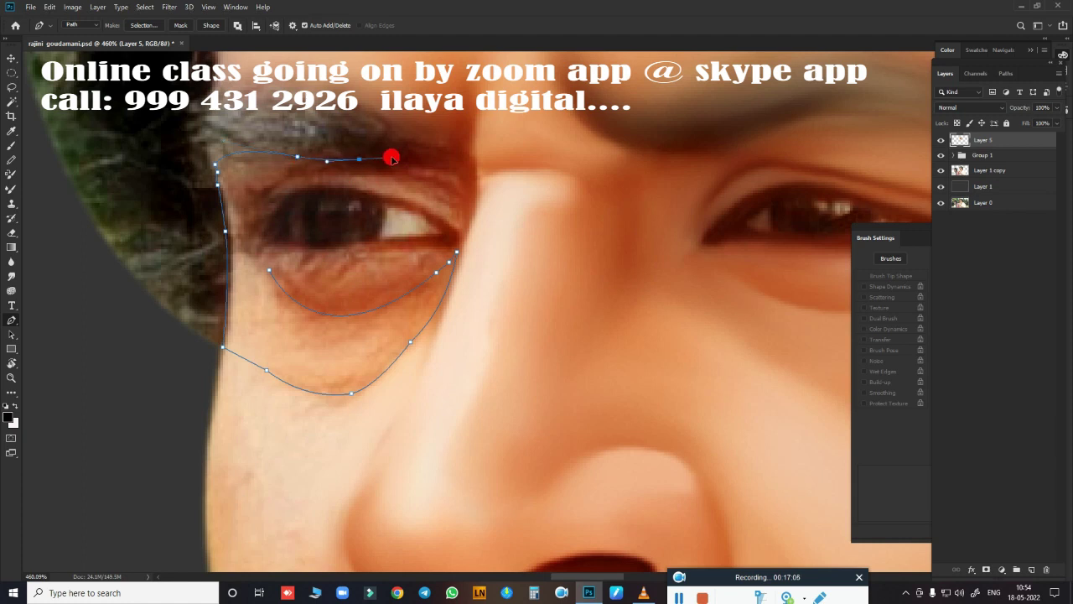
pyautogui.moveTo(467, 210); pyautogui.dragTo(461, 260)
pyautogui.moveTo(468, 216)
pyautogui.mouseDown()
pyautogui.moveTo(470, 233)
pyautogui.moveTo(414, 189)
pyautogui.moveTo(401, 194)
pyautogui.mouseUp()
pyautogui.keyDown('ctrl'); pyautogui.click(467, 224); pyautogui.keyUp('ctrl')
pyautogui.click(266, 194)
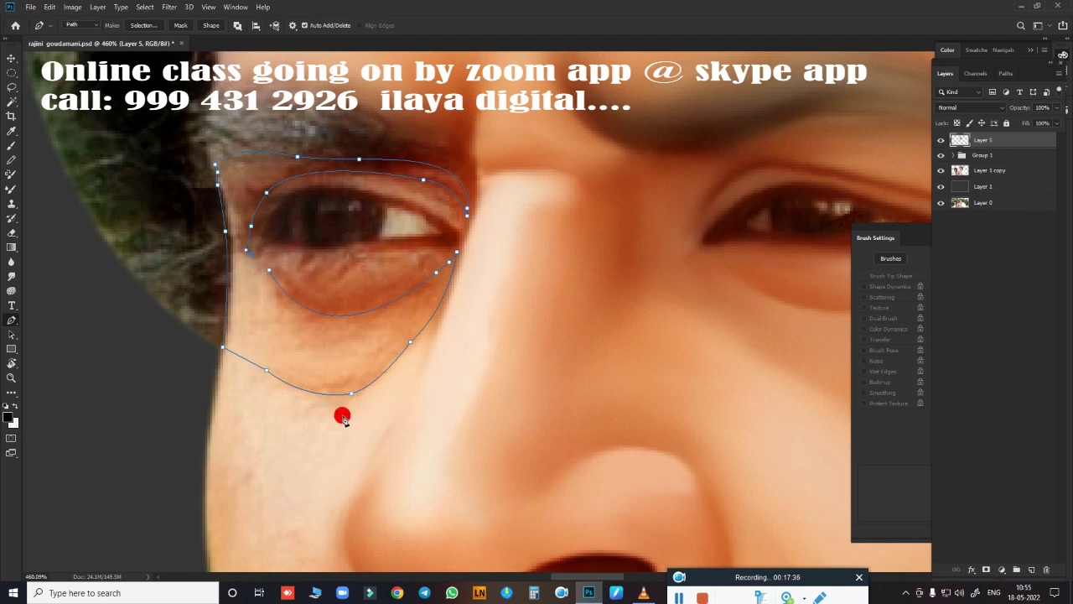
pyautogui.hotkey('ctrl', 'Return')
pyautogui.hotkey('shift', 'F6')
# Confirm the feather on the under-eye selection and ready a small Smudge brush.
pyautogui.press('Return')
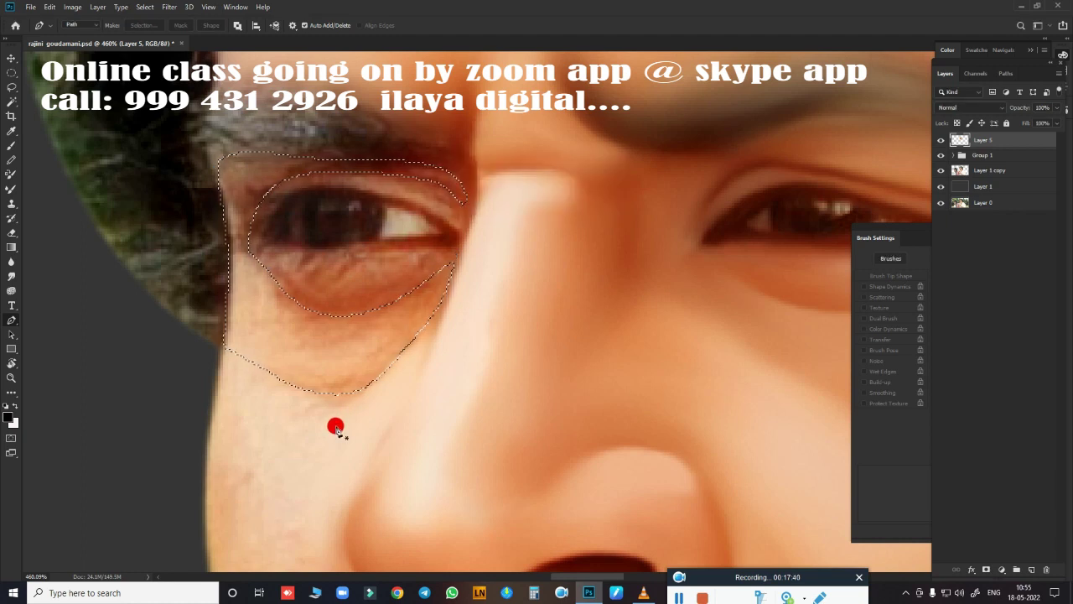
pyautogui.hotkey('shift', 'F6')
pyautogui.press('Return')
pyautogui.press('r')
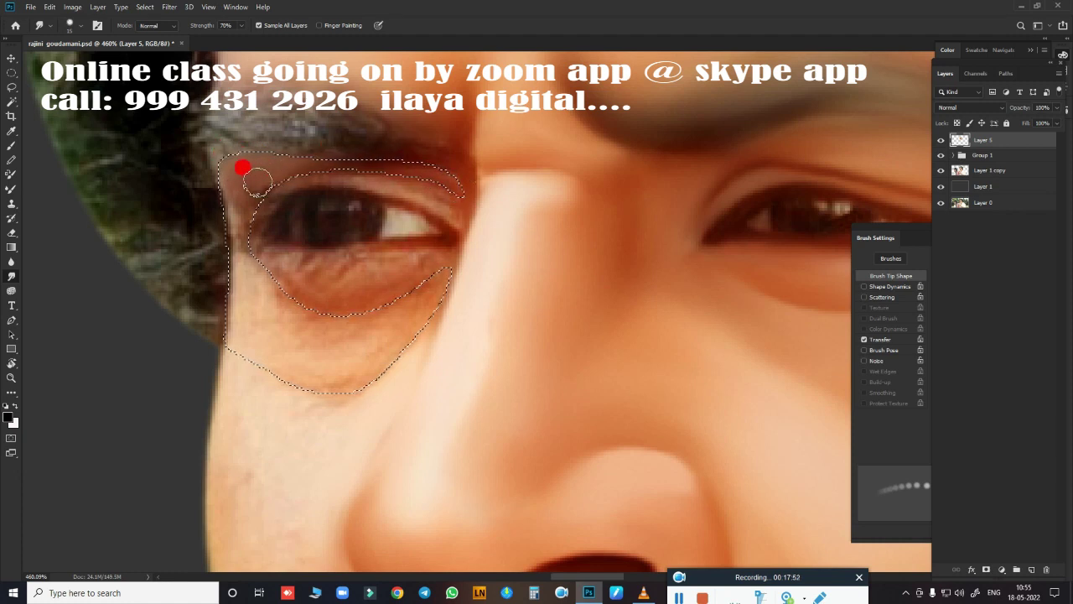
pyautogui.press(']')
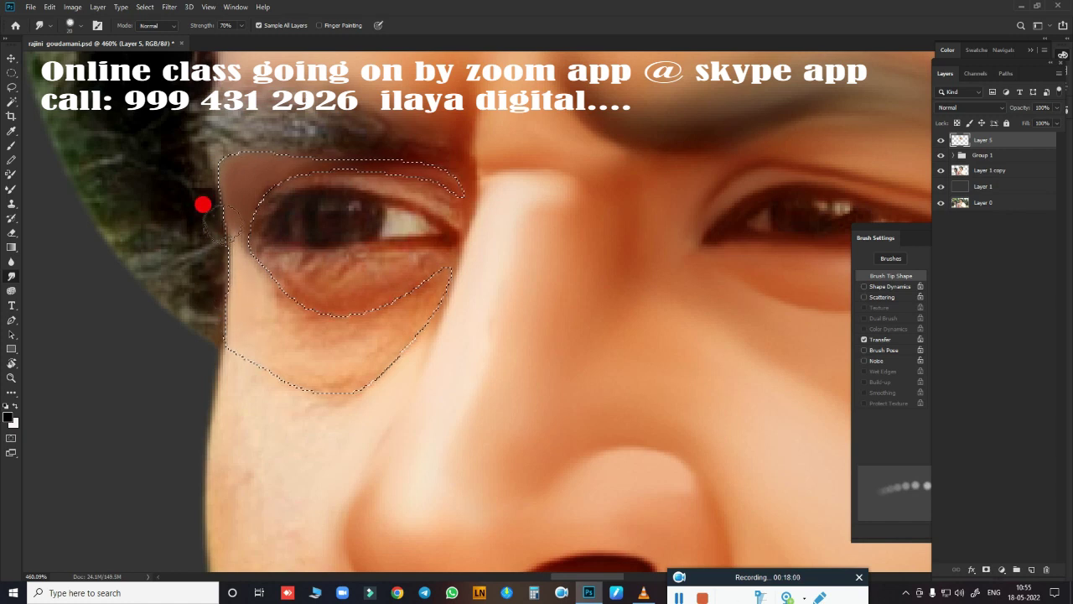
pyautogui.press('[')
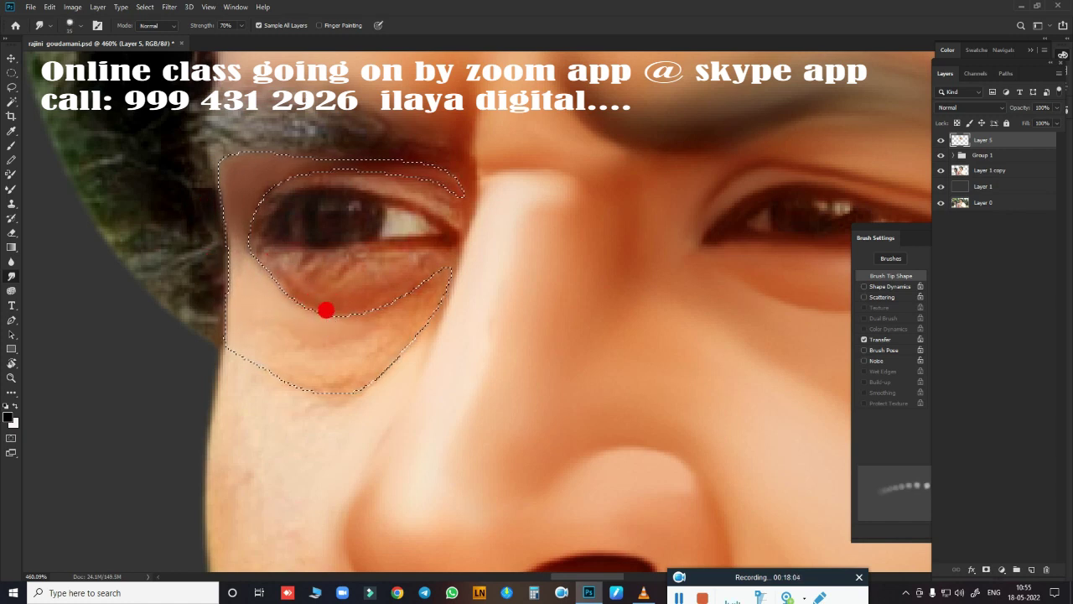
# Smudge the under-eye bag, lower eyelid and outer edge smooth.
pyautogui.moveTo(412, 278)
pyautogui.mouseDown()
pyautogui.moveTo(342, 347)
pyautogui.moveTo(359, 346)
pyautogui.moveTo(243, 299)
pyautogui.moveTo(254, 335)
pyautogui.moveTo(369, 310)
pyautogui.moveTo(389, 338)
pyautogui.moveTo(282, 369)
pyautogui.moveTo(405, 293)
pyautogui.mouseUp()
pyautogui.moveTo(427, 258)
pyautogui.mouseDown()
pyautogui.moveTo(263, 294)
pyautogui.moveTo(326, 252)
pyautogui.moveTo(339, 270)
pyautogui.moveTo(190, 192)
pyautogui.moveTo(216, 198)
pyautogui.mouseUp()
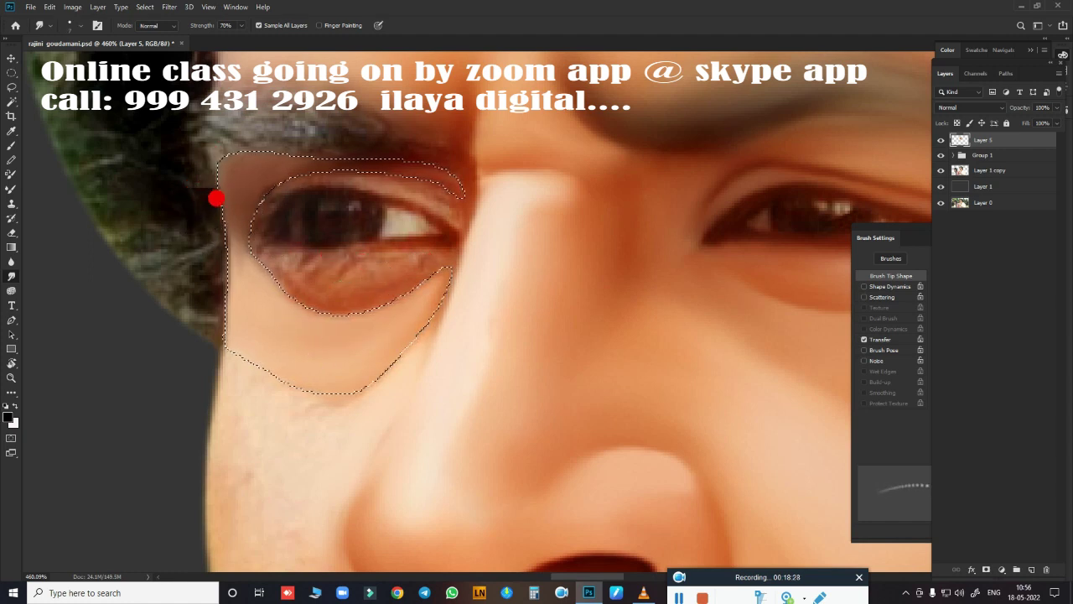
pyautogui.moveTo(218, 258); pyautogui.dragTo(220, 300)
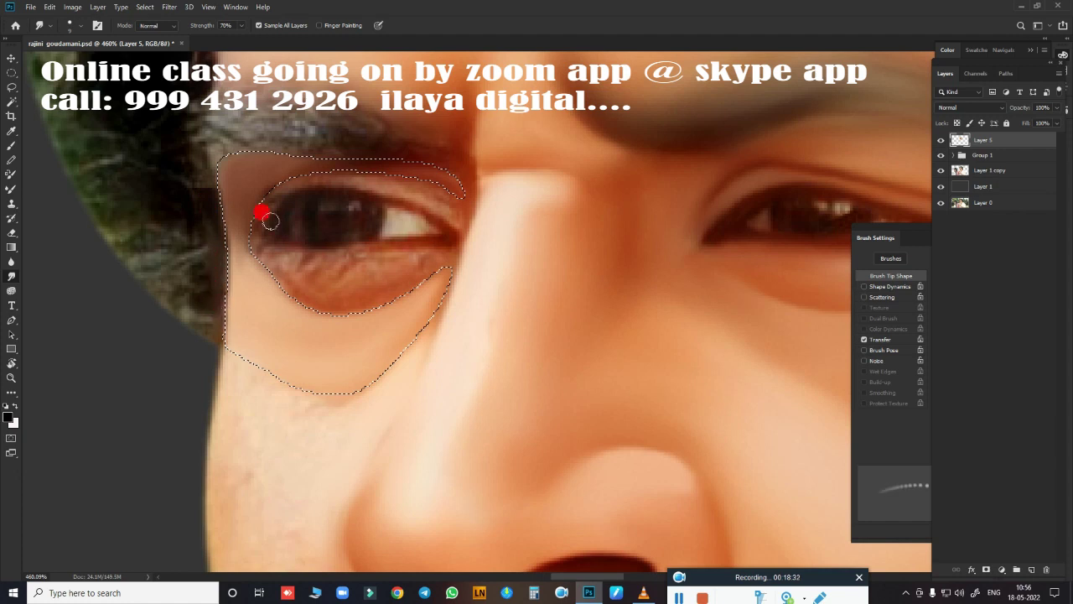
pyautogui.moveTo(269, 219)
pyautogui.mouseDown()
pyautogui.moveTo(209, 182)
pyautogui.moveTo(213, 161)
pyautogui.mouseUp()
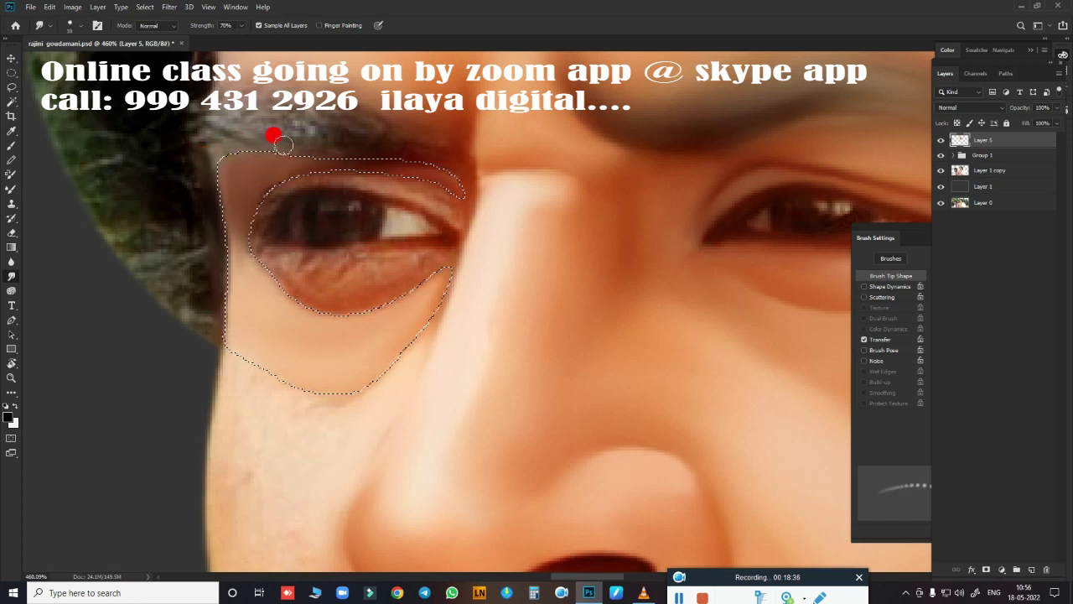
# Smudge above the eye, the lower eyelid again and the skin under the outer corner.
pyautogui.moveTo(392, 144)
pyautogui.mouseDown()
pyautogui.moveTo(311, 100)
pyautogui.moveTo(214, 119)
pyautogui.moveTo(268, 93)
pyautogui.moveTo(377, 104)
pyautogui.moveTo(260, 123)
pyautogui.mouseUp()
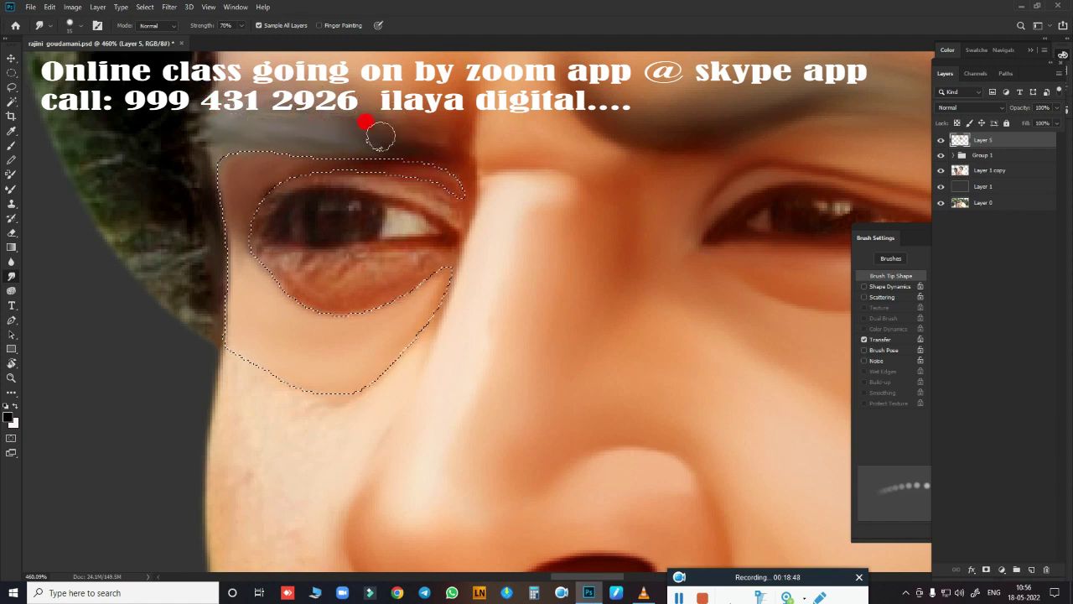
pyautogui.moveTo(380, 136)
pyautogui.mouseDown()
pyautogui.moveTo(447, 144)
pyautogui.moveTo(478, 134)
pyautogui.mouseUp()
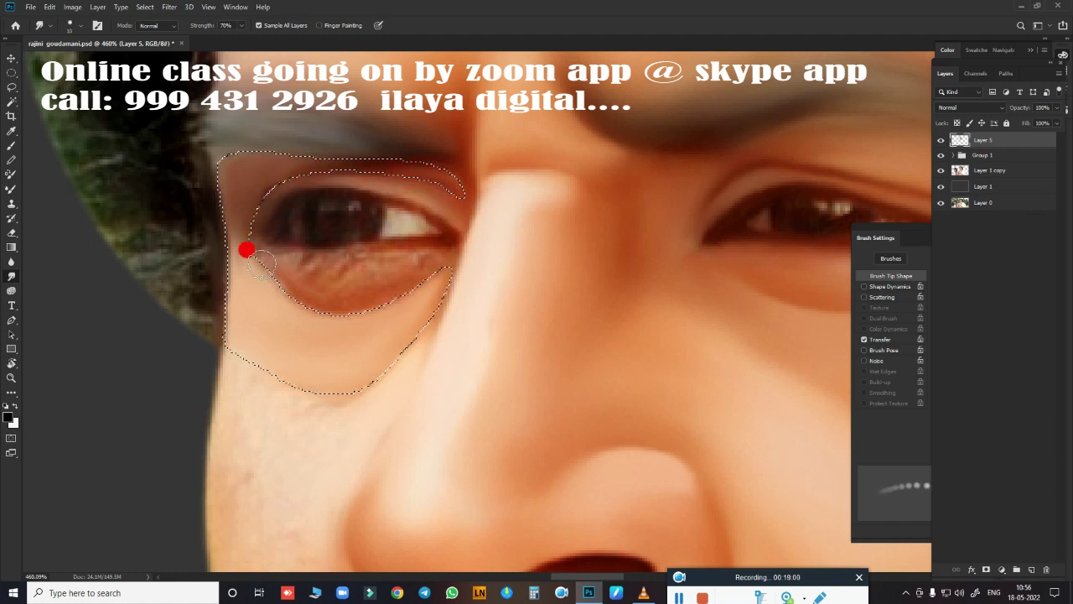
pyautogui.moveTo(437, 271)
pyautogui.mouseDown()
pyautogui.moveTo(360, 304)
pyautogui.moveTo(377, 265)
pyautogui.moveTo(329, 266)
pyautogui.moveTo(359, 283)
pyautogui.moveTo(373, 275)
pyautogui.moveTo(261, 252)
pyautogui.mouseUp()
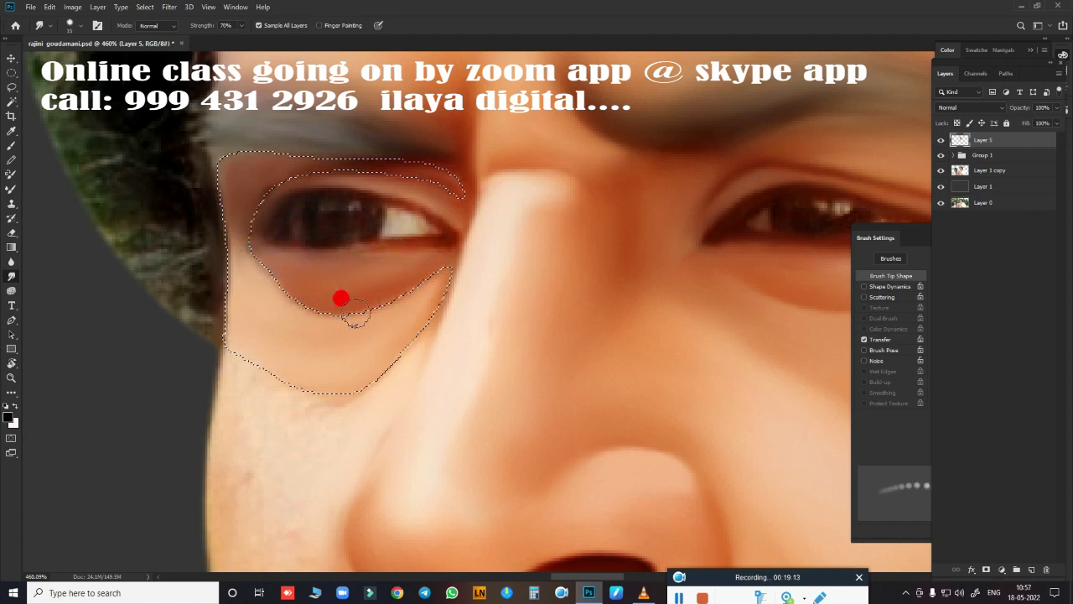
pyautogui.moveTo(342, 308)
pyautogui.mouseDown()
pyautogui.moveTo(407, 293)
pyautogui.moveTo(297, 313)
pyautogui.moveTo(474, 405)
pyautogui.moveTo(433, 336)
pyautogui.moveTo(455, 354)
pyautogui.moveTo(550, 232)
pyautogui.moveTo(455, 239)
pyautogui.moveTo(517, 151)
pyautogui.moveTo(352, 223)
pyautogui.moveTo(394, 228)
pyautogui.moveTo(441, 253)
pyautogui.mouseUp()
pyautogui.hotkey('ctrl', 'd')
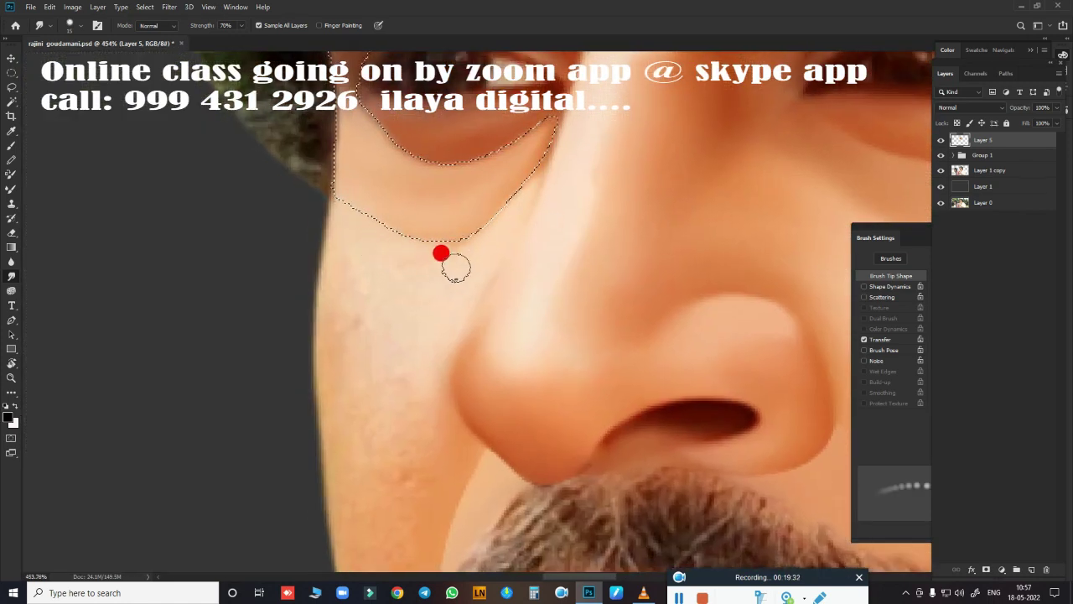
pyautogui.hotkey('ctrl', 'd')
pyautogui.moveTo(474, 342)
pyautogui.mouseDown()
pyautogui.moveTo(395, 372)
pyautogui.moveTo(503, 327)
pyautogui.moveTo(477, 336)
pyautogui.moveTo(441, 377)
pyautogui.moveTo(496, 285)
pyautogui.moveTo(442, 272)
pyautogui.moveTo(366, 213)
pyautogui.mouseUp()
pyautogui.moveTo(326, 264)
pyautogui.mouseDown()
pyautogui.moveTo(355, 293)
pyautogui.moveTo(326, 261)
pyautogui.moveTo(340, 341)
pyautogui.moveTo(436, 298)
pyautogui.moveTo(381, 335)
pyautogui.moveTo(378, 410)
pyautogui.moveTo(377, 368)
pyautogui.mouseUp()
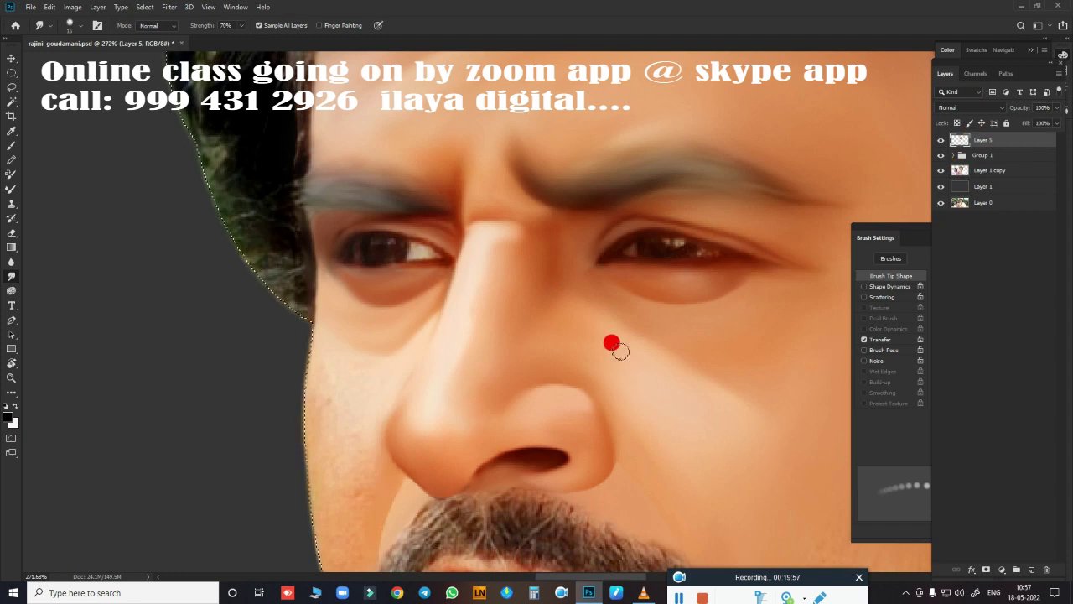
# Smudge the cheek skin beside the nose and moustache smooth.
pyautogui.scroll(-3, 613, 343)
pyautogui.moveTo(344, 165)
pyautogui.mouseDown()
pyautogui.moveTo(378, 189)
pyautogui.moveTo(388, 180)
pyautogui.moveTo(348, 225)
pyautogui.moveTo(340, 216)
pyautogui.moveTo(350, 271)
pyautogui.moveTo(294, 198)
pyautogui.moveTo(360, 263)
pyautogui.moveTo(331, 295)
pyautogui.moveTo(338, 340)
pyautogui.moveTo(377, 283)
pyautogui.moveTo(347, 431)
pyautogui.moveTo(357, 462)
pyautogui.moveTo(336, 371)
pyautogui.moveTo(299, 302)
pyautogui.moveTo(300, 228)
pyautogui.moveTo(326, 197)
pyautogui.moveTo(242, 306)
pyautogui.moveTo(438, 397)
pyautogui.moveTo(453, 338)
pyautogui.moveTo(431, 390)
pyautogui.moveTo(300, 181)
pyautogui.mouseUp()
pyautogui.scroll(-3, 412, 400)
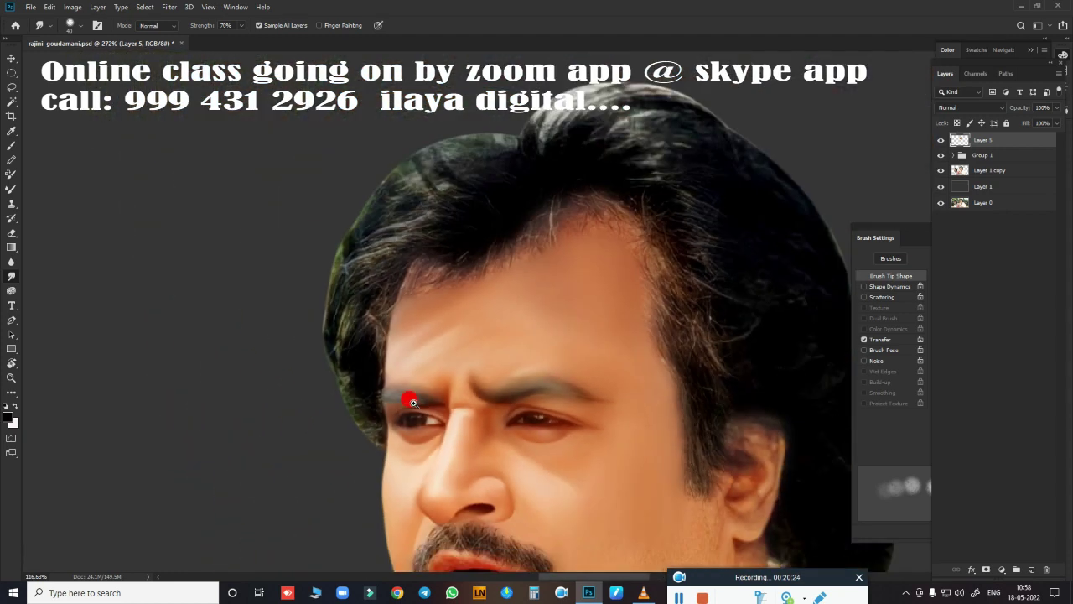
pyautogui.scroll(-3, 462, 175)
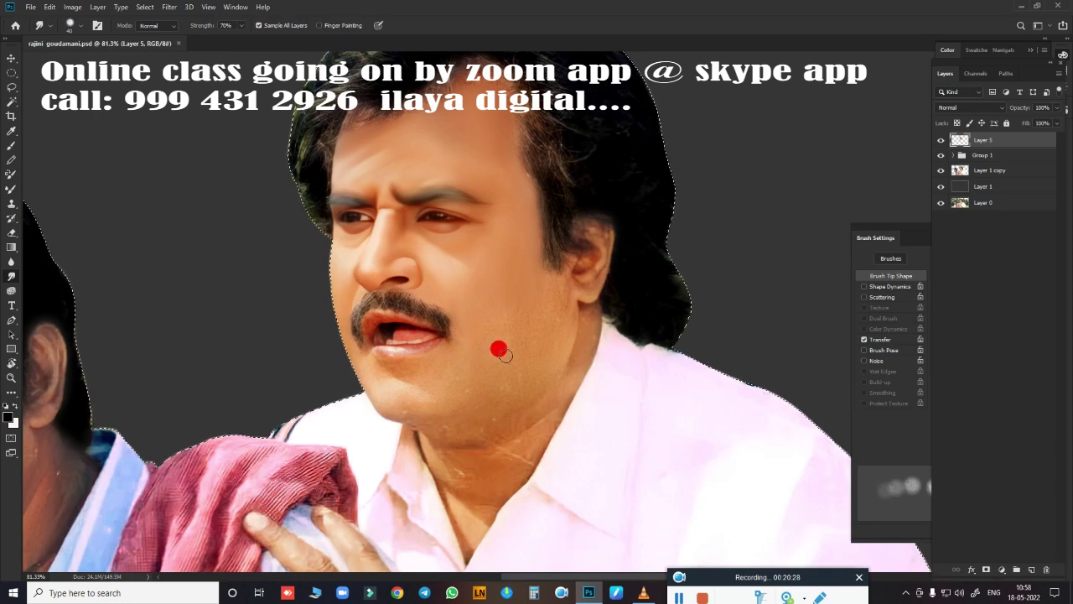
pyautogui.scroll(5, 467, 270)
pyautogui.scroll(-3, 469, 310)
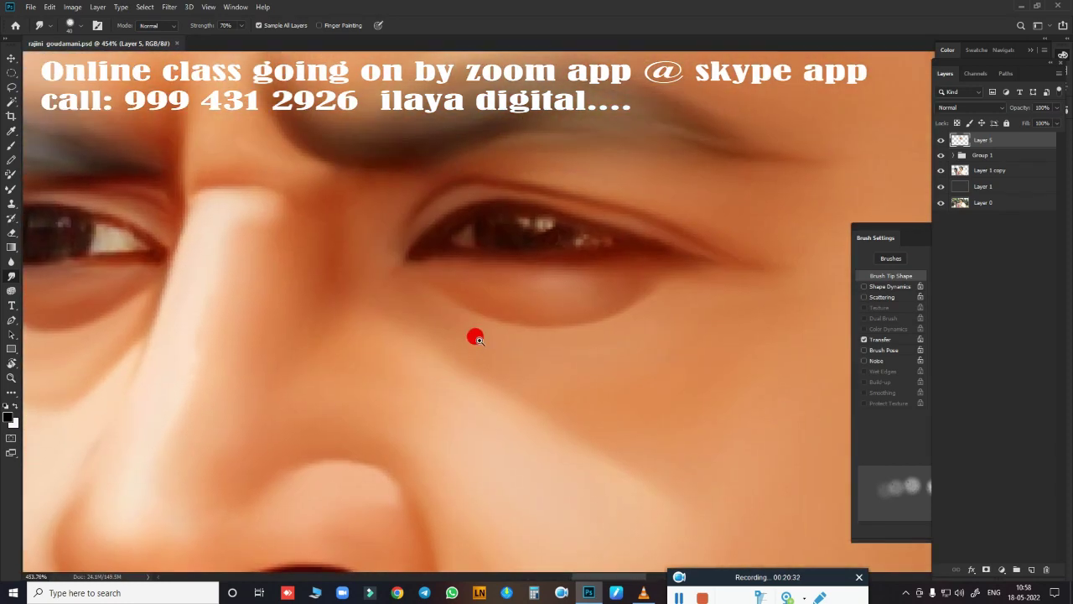
pyautogui.scroll(3, 453, 344)
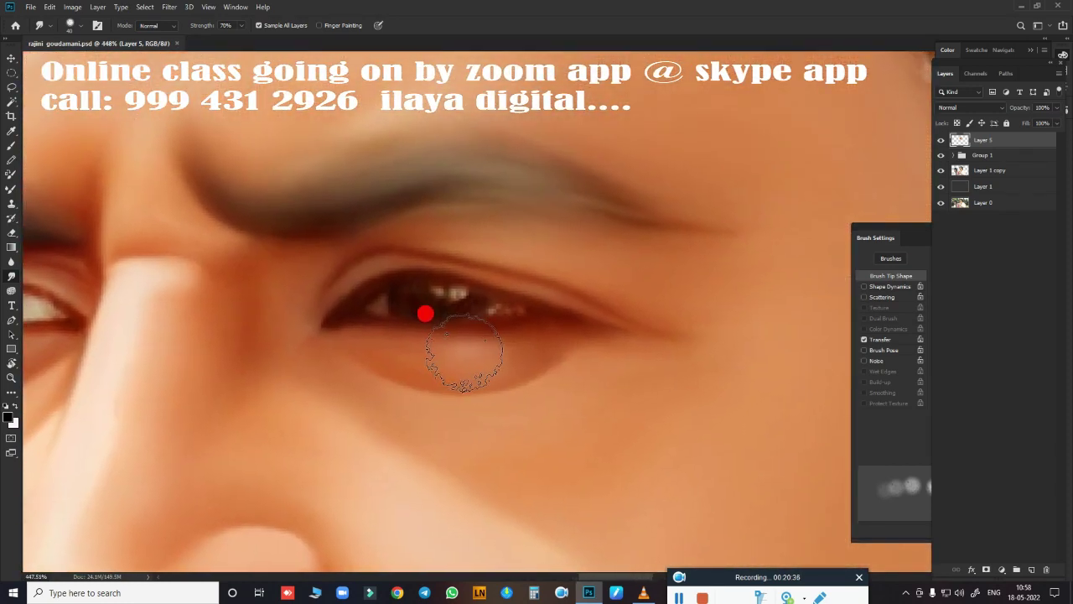
# With a much smaller Mixer Brush, blend the inner eyelid, inner corner and pupil.
pyautogui.hotkey('shift', 'b')
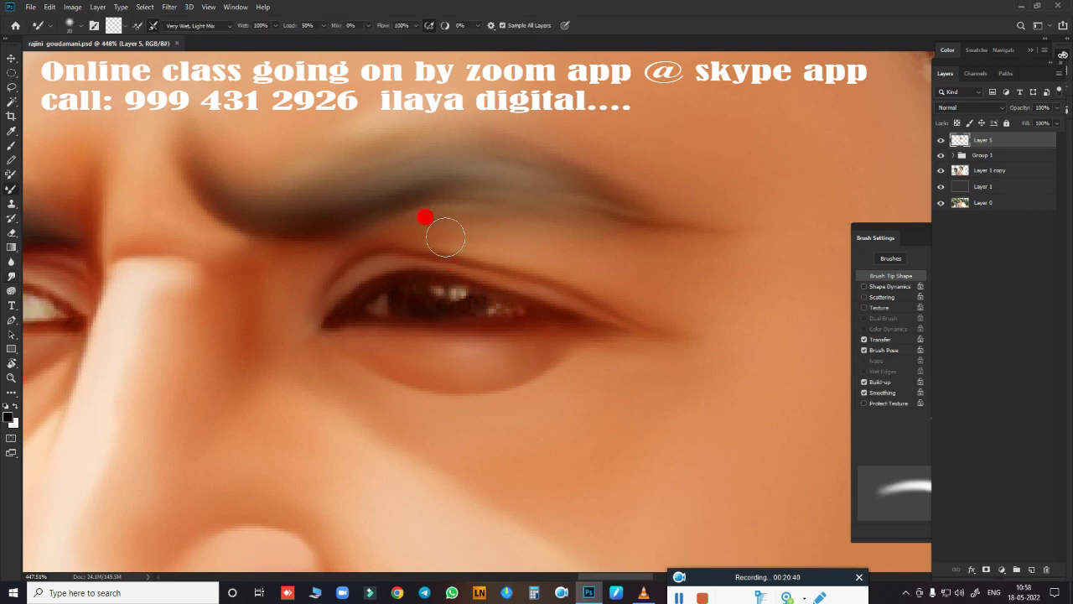
pyautogui.press('[')
pyautogui.press('[')
pyautogui.press('[')
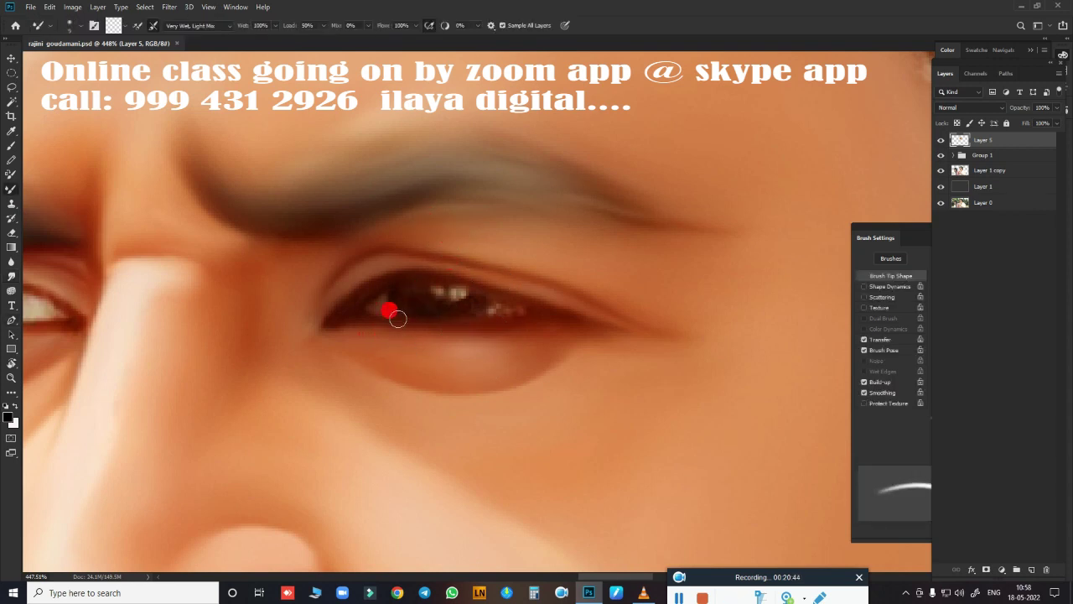
pyautogui.press('[')
pyautogui.press('[')
pyautogui.moveTo(363, 308); pyautogui.dragTo(378, 297)
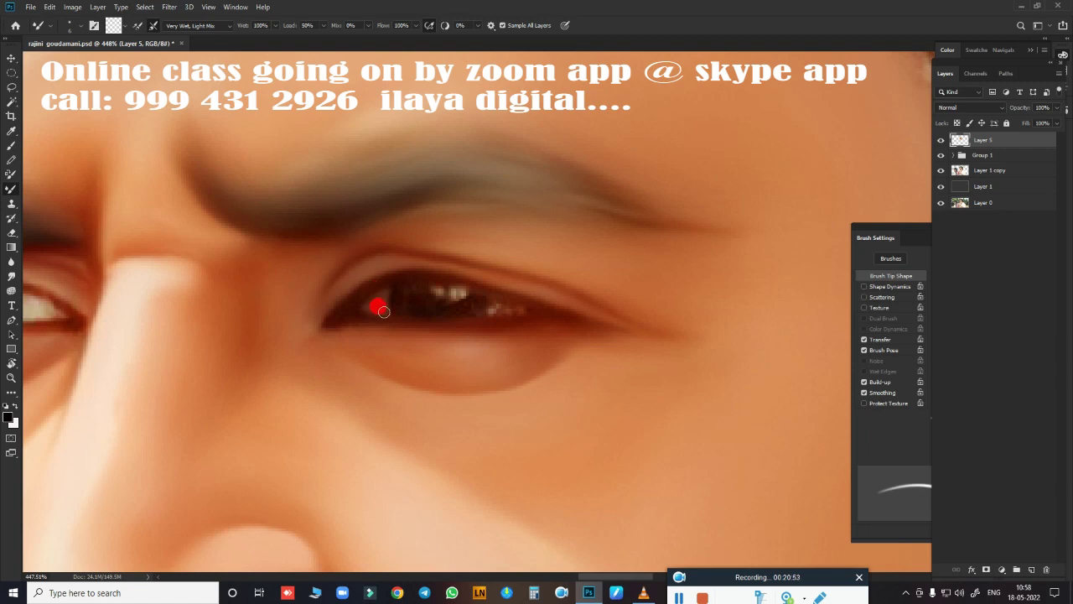
pyautogui.moveTo(374, 309)
pyautogui.mouseDown()
pyautogui.moveTo(376, 292)
pyautogui.moveTo(480, 292)
pyautogui.mouseUp()
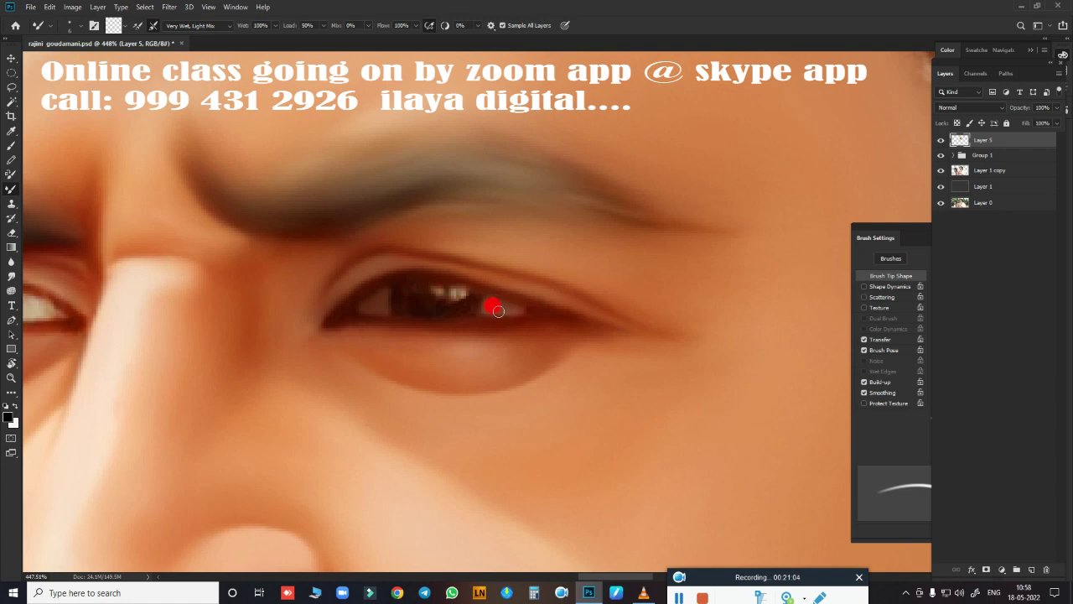
pyautogui.moveTo(498, 311); pyautogui.dragTo(390, 316)
# Load black paint and round off the pupil's edge and catchlight.
pyautogui.click(114, 25)
pyautogui.moveTo(389, 276)
pyautogui.mouseDown()
pyautogui.moveTo(412, 307)
pyautogui.moveTo(447, 306)
pyautogui.moveTo(397, 297)
pyautogui.moveTo(422, 290)
pyautogui.moveTo(401, 304)
pyautogui.moveTo(468, 298)
pyautogui.mouseUp()
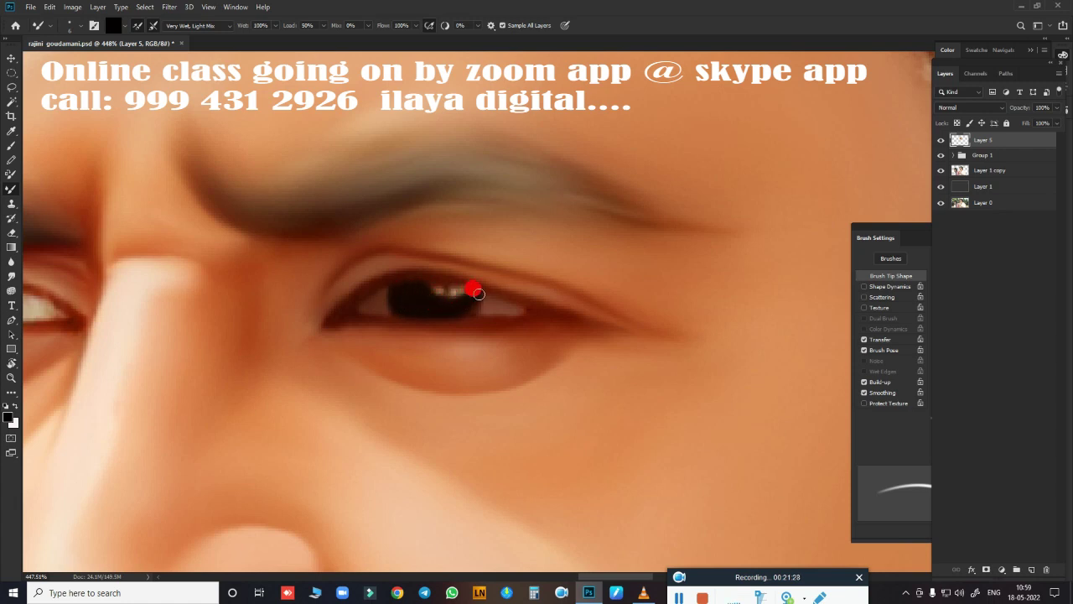
pyautogui.moveTo(475, 303)
pyautogui.mouseDown()
pyautogui.moveTo(482, 287)
pyautogui.moveTo(481, 302)
pyautogui.moveTo(443, 292)
pyautogui.mouseUp()
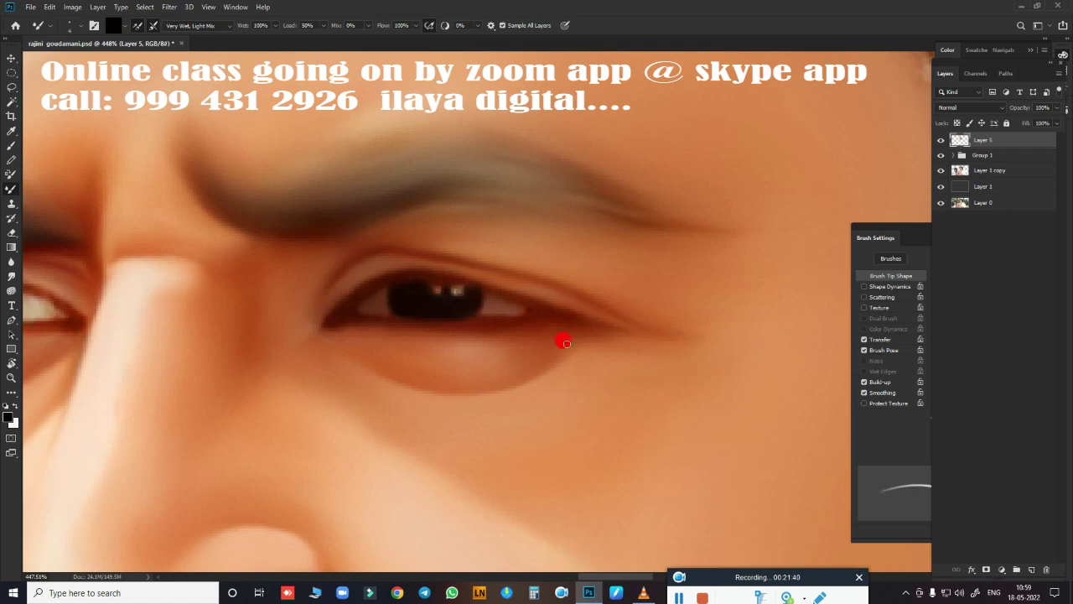
pyautogui.moveTo(584, 358)
pyautogui.mouseDown()
pyautogui.moveTo(609, 285)
pyautogui.moveTo(562, 274)
pyautogui.mouseUp()
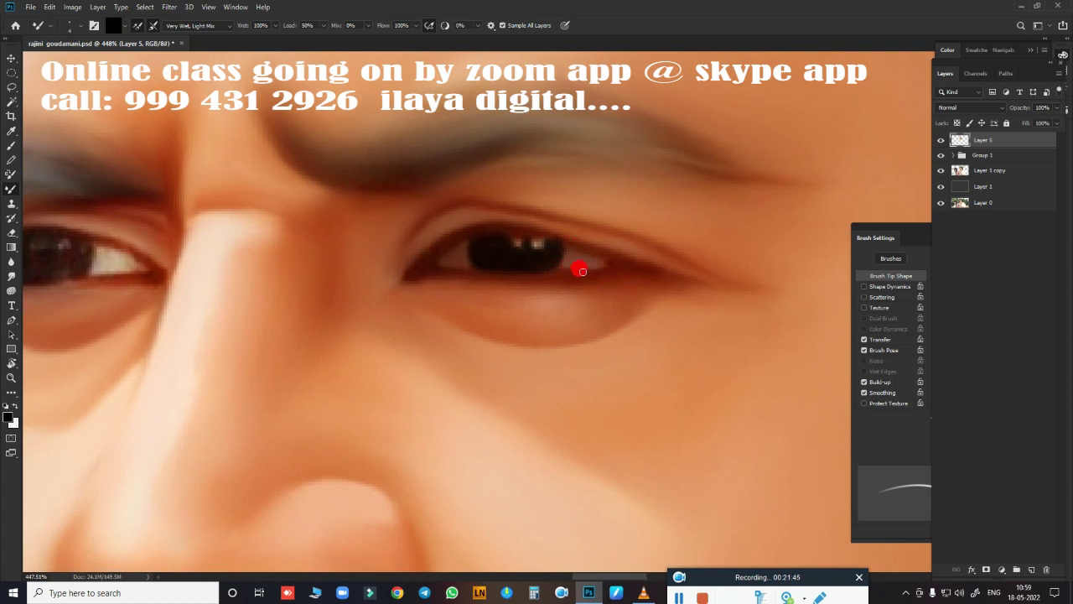
# Clean the brush, then blend the eyelids, darker upper lash line and iris.
pyautogui.click(118, 26)
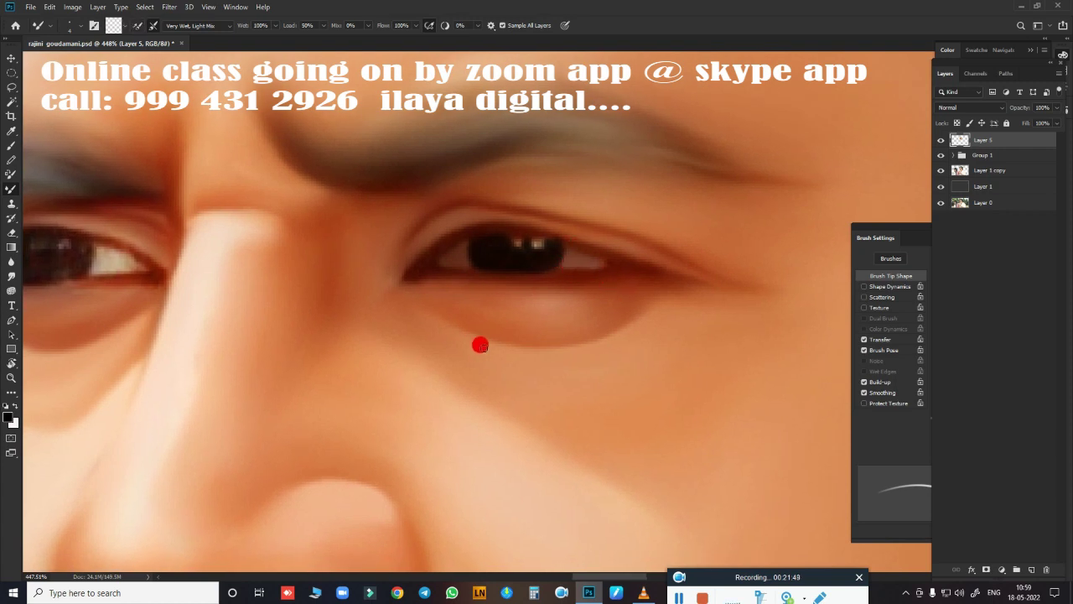
pyautogui.moveTo(517, 338)
pyautogui.mouseDown()
pyautogui.moveTo(504, 235)
pyautogui.moveTo(468, 236)
pyautogui.moveTo(540, 236)
pyautogui.mouseUp()
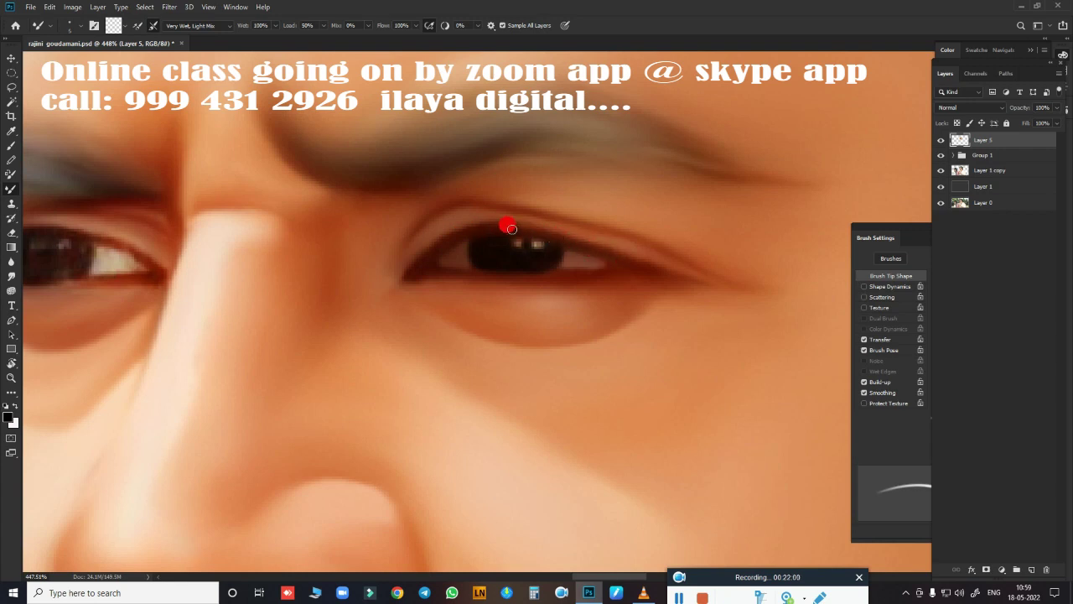
pyautogui.moveTo(511, 228)
pyautogui.mouseDown()
pyautogui.moveTo(581, 235)
pyautogui.moveTo(618, 258)
pyautogui.moveTo(530, 272)
pyautogui.mouseUp()
pyautogui.moveTo(427, 278)
pyautogui.mouseDown()
pyautogui.moveTo(513, 275)
pyautogui.moveTo(388, 231)
pyautogui.mouseUp()
pyautogui.moveTo(509, 226); pyautogui.dragTo(534, 246)
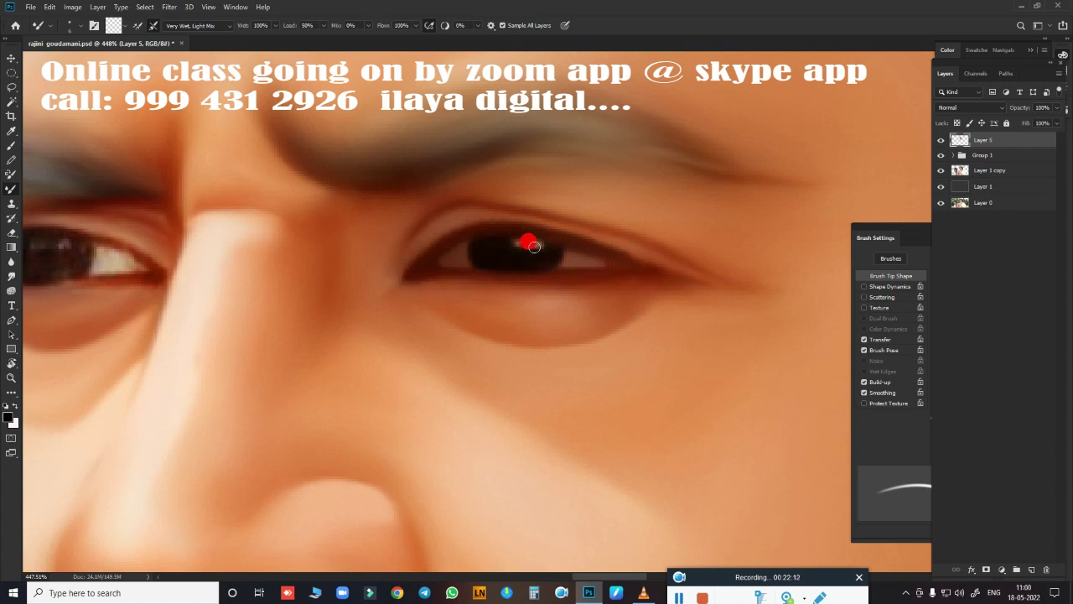
# Smooth the eye white, then load black and paint a solid round pupil.
pyautogui.scroll(-5, 529, 360)
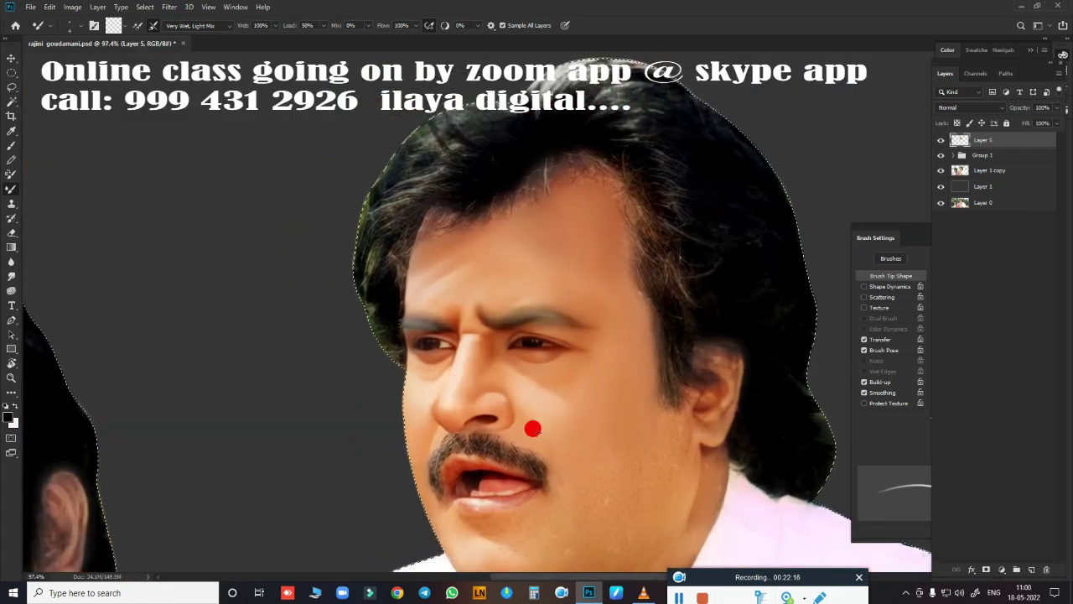
pyautogui.scroll(2, 529, 198)
pyautogui.scroll(1, 570, 203)
pyautogui.scroll(2, 587, 220)
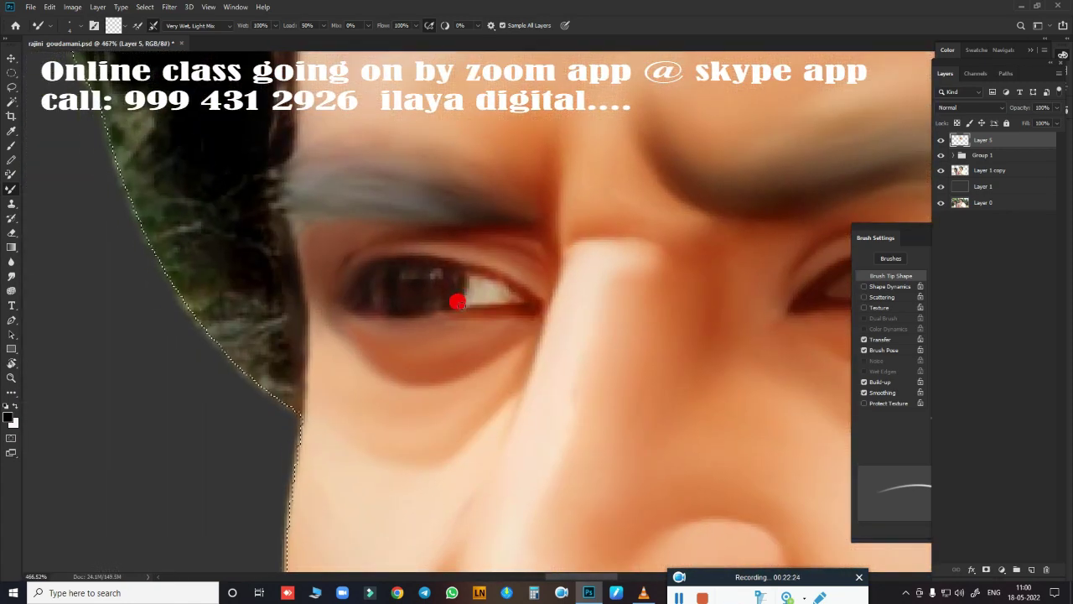
pyautogui.moveTo(461, 297)
pyautogui.mouseDown()
pyautogui.moveTo(496, 296)
pyautogui.moveTo(462, 271)
pyautogui.moveTo(510, 297)
pyautogui.moveTo(375, 291)
pyautogui.moveTo(410, 337)
pyautogui.mouseUp()
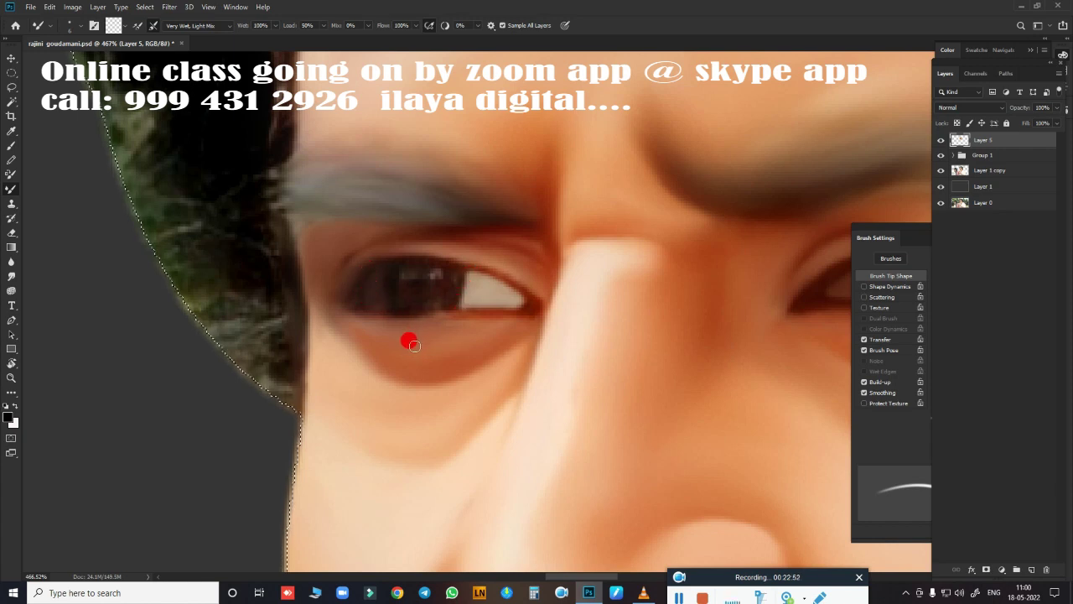
pyautogui.click(127, 28)
pyautogui.moveTo(354, 268)
pyautogui.mouseDown()
pyautogui.moveTo(448, 269)
pyautogui.moveTo(458, 295)
pyautogui.moveTo(430, 296)
pyautogui.moveTo(419, 264)
pyautogui.moveTo(409, 287)
pyautogui.moveTo(434, 283)
pyautogui.moveTo(437, 300)
pyautogui.mouseUp()
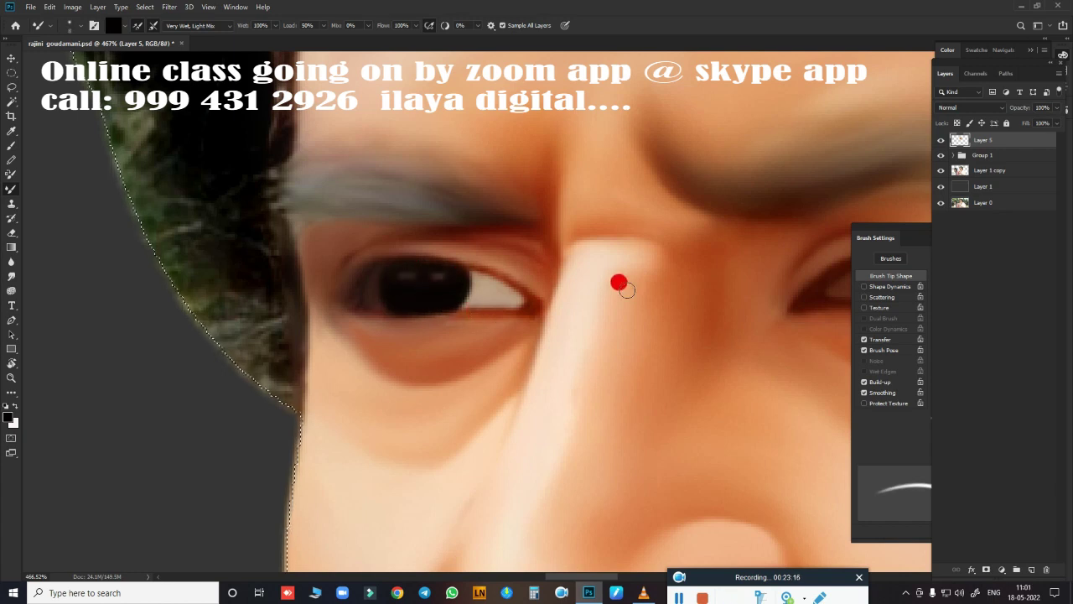
pyautogui.moveTo(618, 282); pyautogui.dragTo(494, 288)
# Set the Mixer Brush to a near-white colour and dab a catchlight into the right pupil.
pyautogui.click(116, 25)
pyautogui.moveTo(822, 271); pyautogui.dragTo(810, 288)
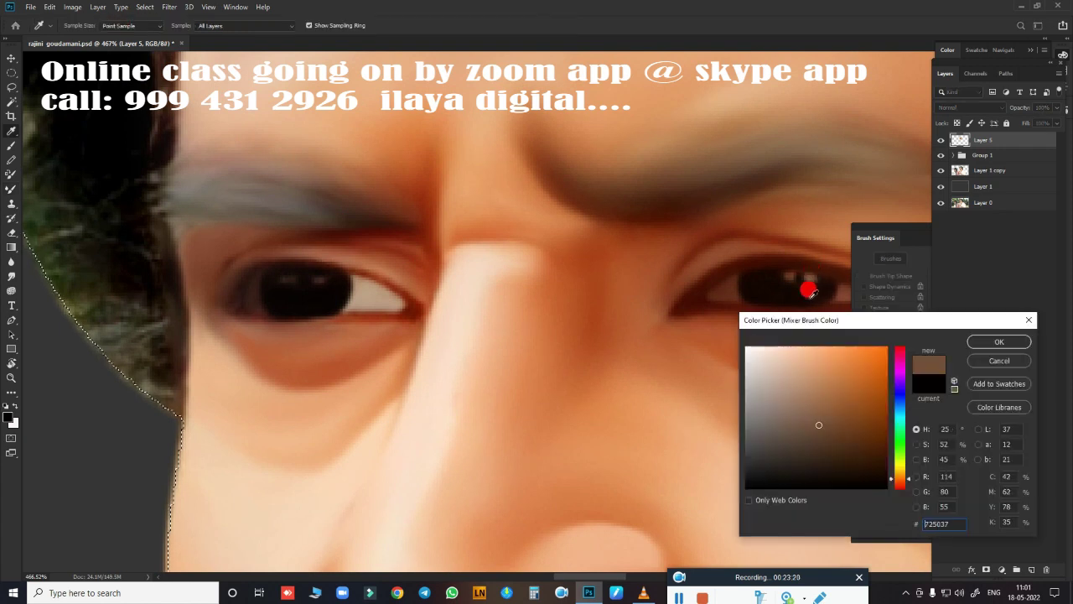
pyautogui.click(751, 348)
pyautogui.click(999, 342)
pyautogui.click(811, 277)
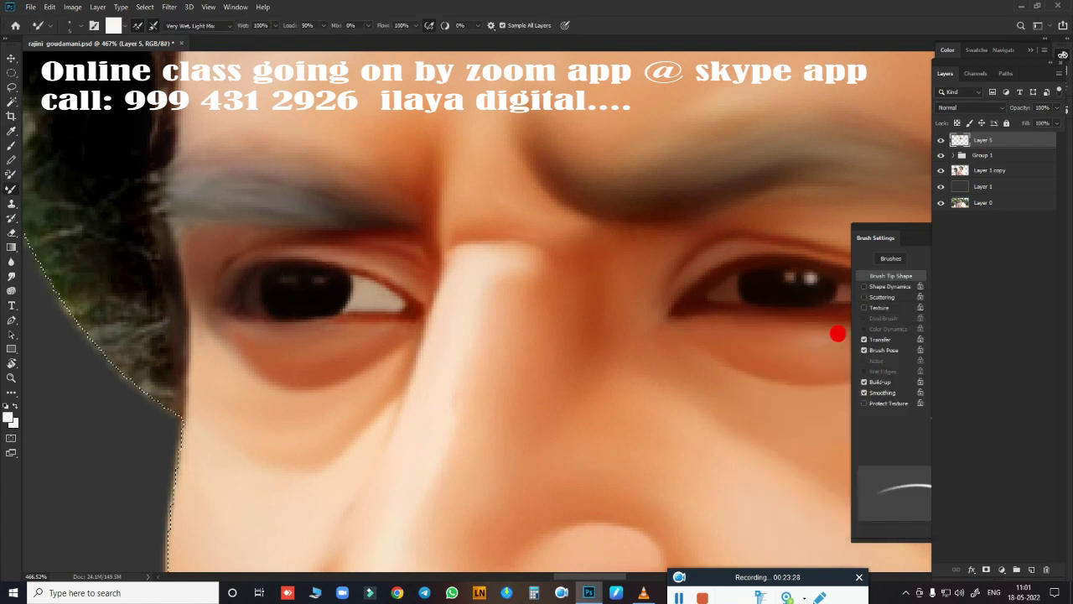
# With a harder brush, add white catchlights to both pupils and brighten the eye white.
pyautogui.moveTo(836, 333); pyautogui.dragTo(539, 324)
pyautogui.moveTo(941, 413); pyautogui.dragTo(1017, 411)
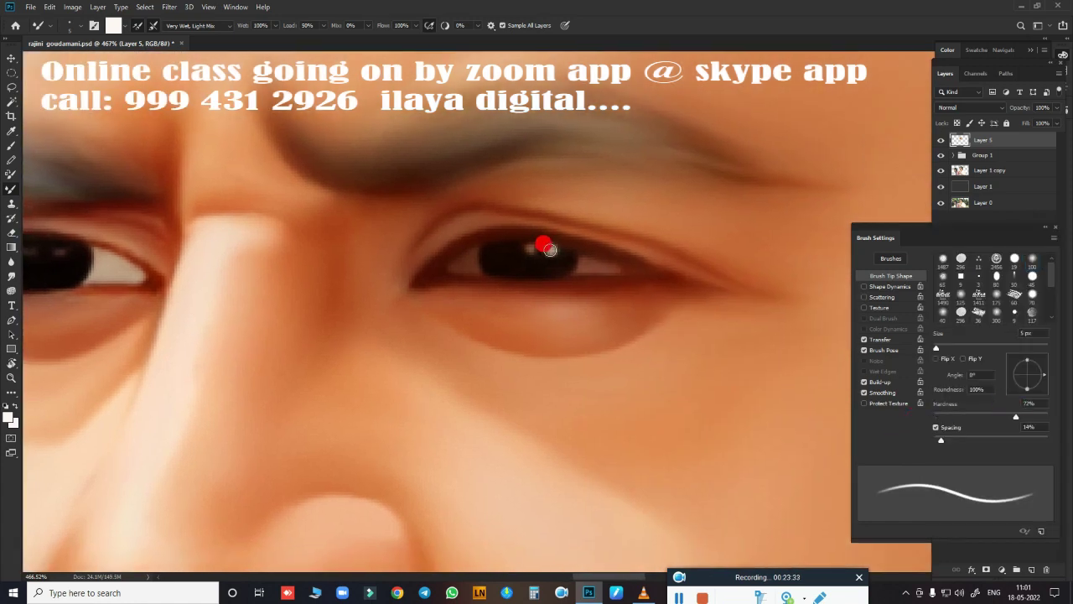
pyautogui.click(530, 249)
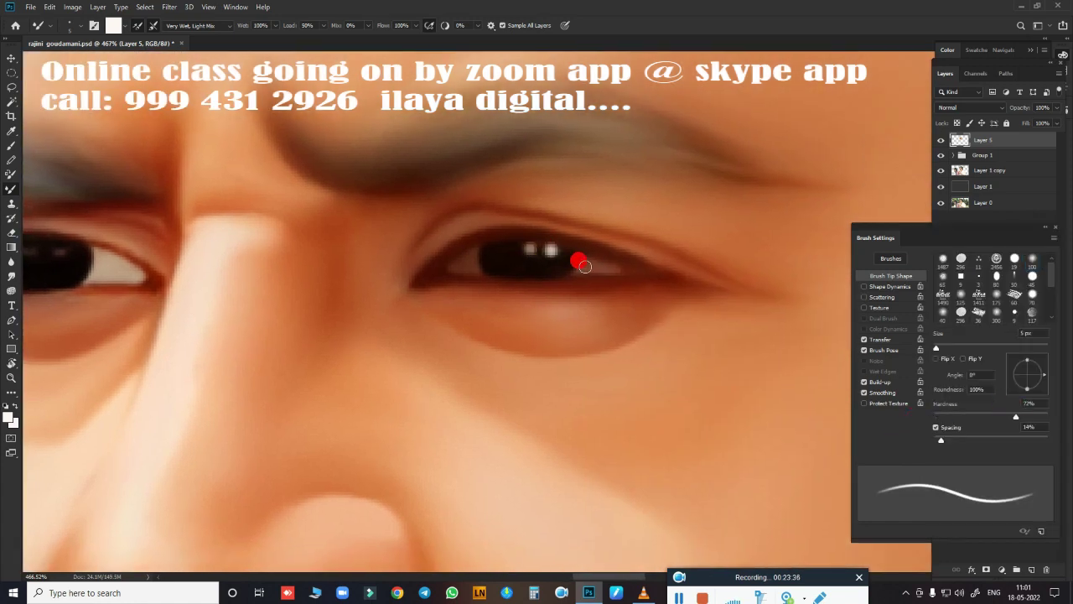
pyautogui.click(451, 268)
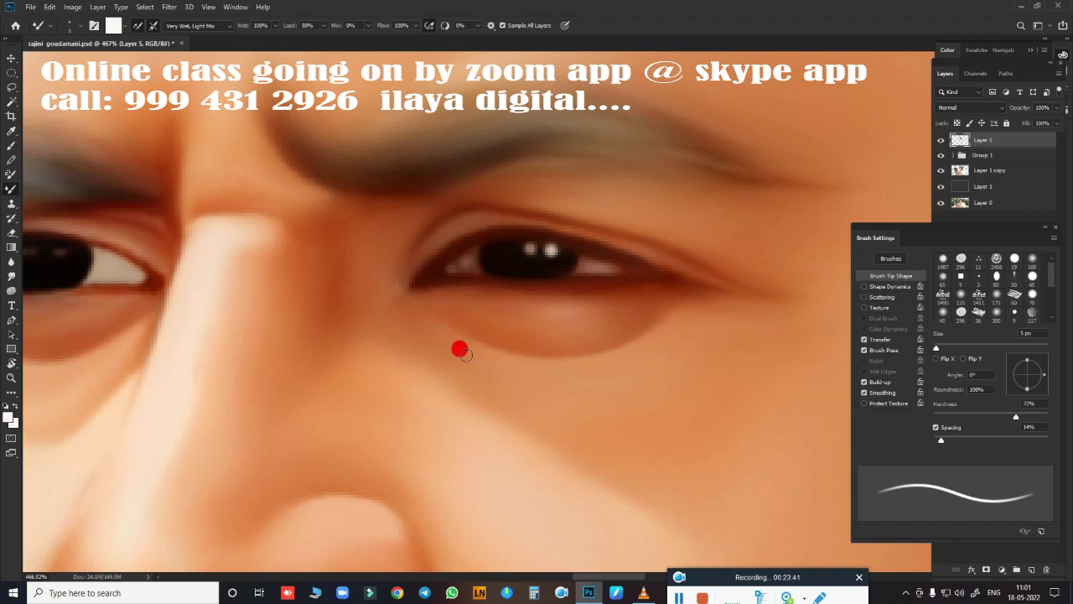
pyautogui.hscroll(-5, 459, 349)
pyautogui.hscroll(-4, 710, 318)
pyautogui.hscroll(-3, 774, 338)
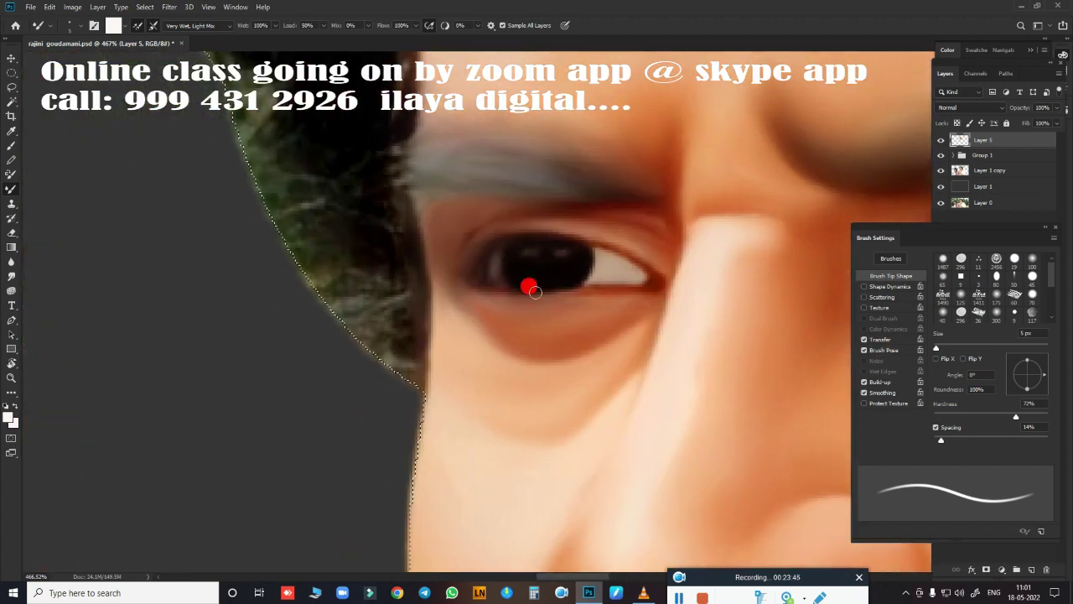
pyautogui.click(531, 253)
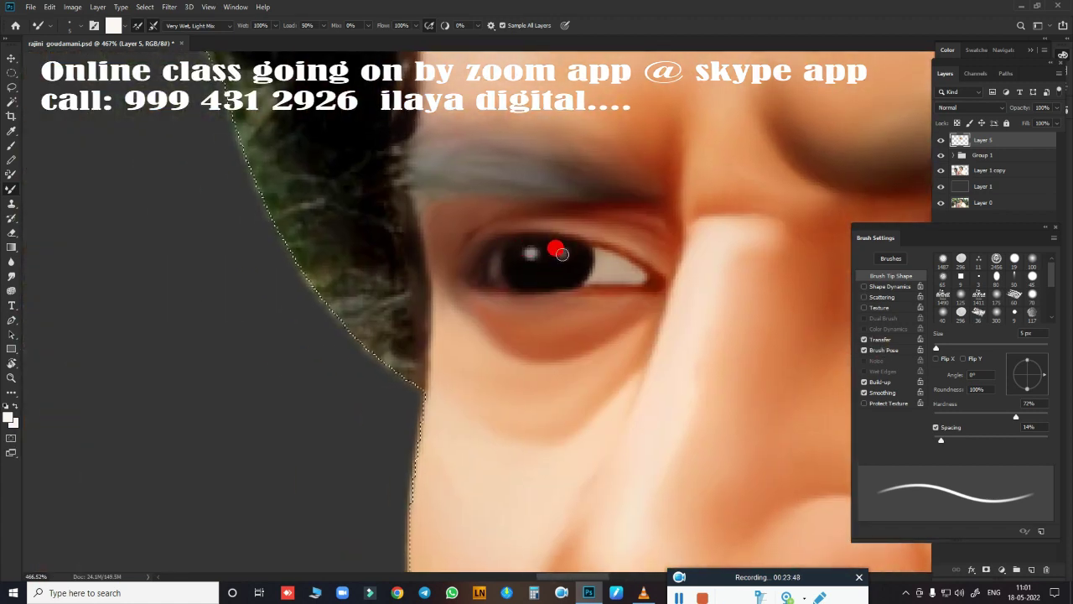
pyautogui.click(627, 271)
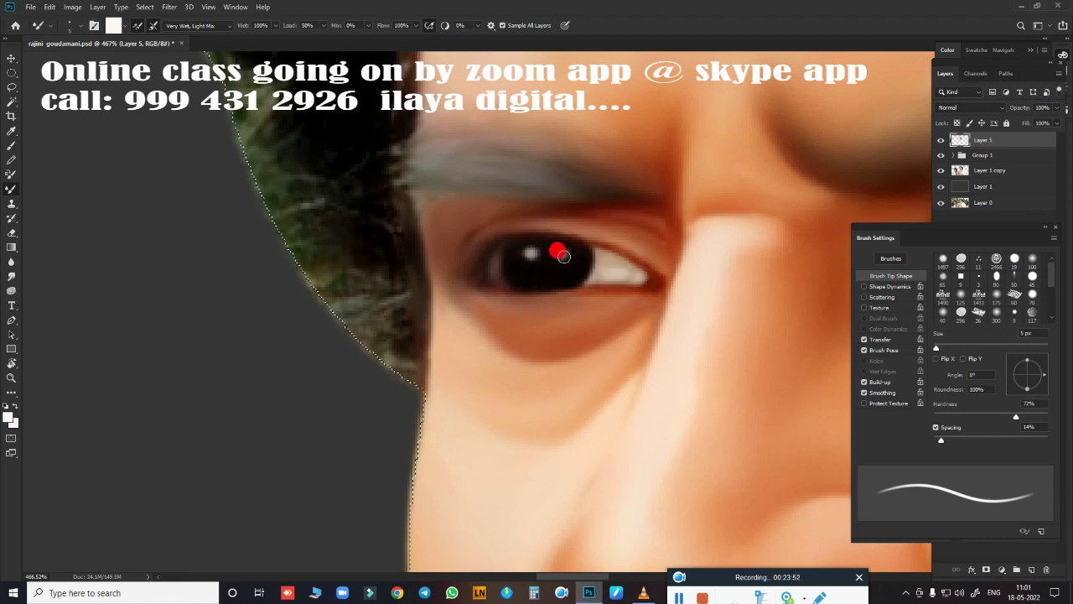
pyautogui.click(562, 254)
# Soften and enlarge the brush, then blend the upper and lower eyelids smooth.
pyautogui.moveTo(1016, 416); pyautogui.dragTo(934, 416)
pyautogui.scroll(-1, 556, 336)
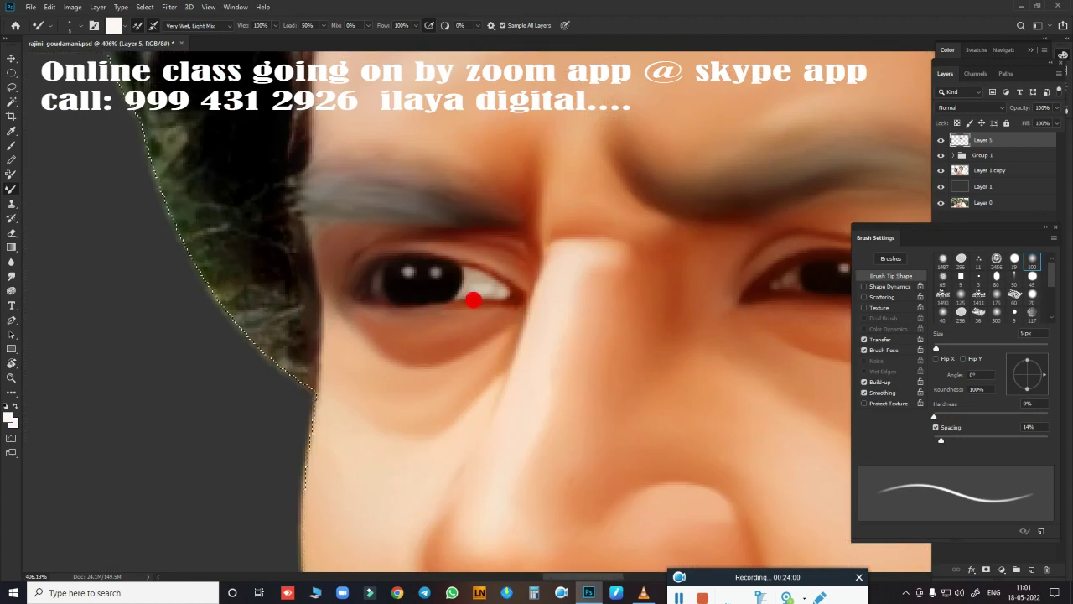
pyautogui.press(']')
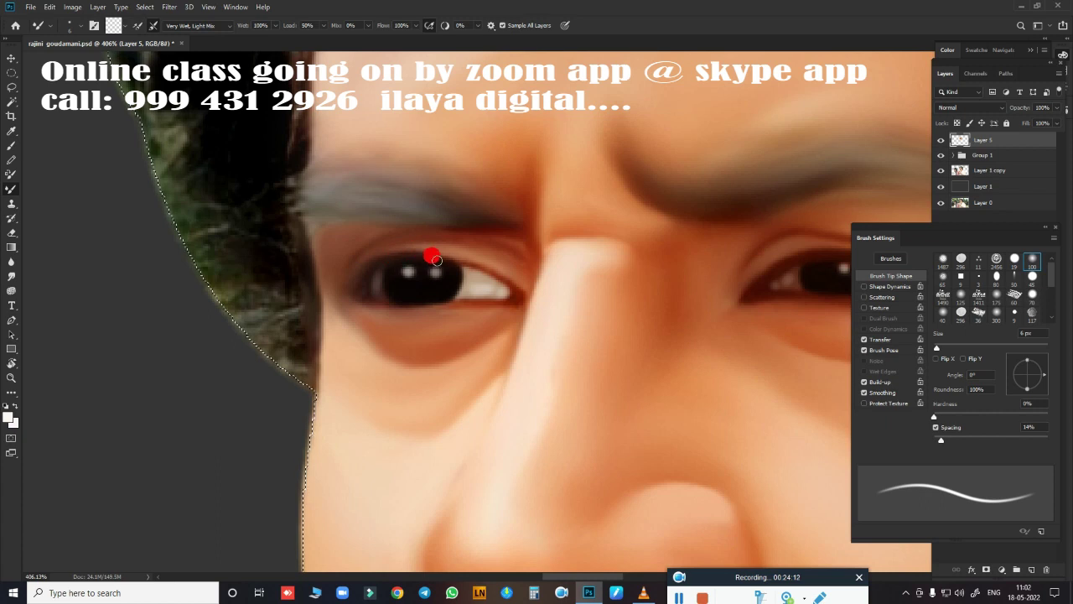
pyautogui.moveTo(436, 260); pyautogui.dragTo(464, 265)
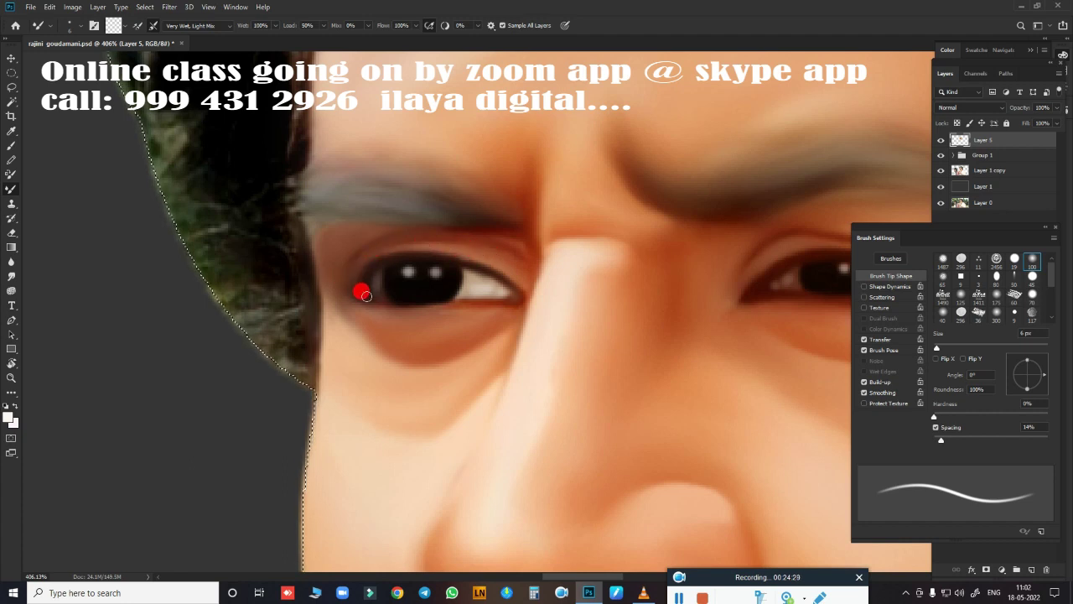
pyautogui.moveTo(374, 299)
pyautogui.mouseDown()
pyautogui.moveTo(509, 295)
pyautogui.moveTo(445, 296)
pyautogui.mouseUp()
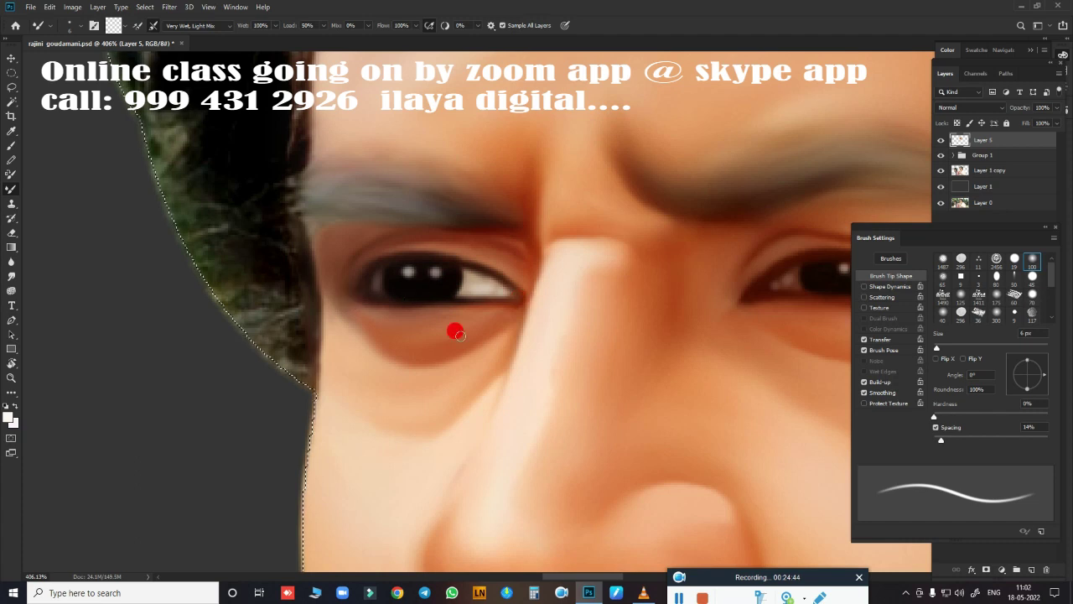
# Blend the inner corner of the other eye into soft paint.
pyautogui.scroll(-5, 460, 335)
pyautogui.scroll(3, 489, 355)
pyautogui.scroll(2, 515, 361)
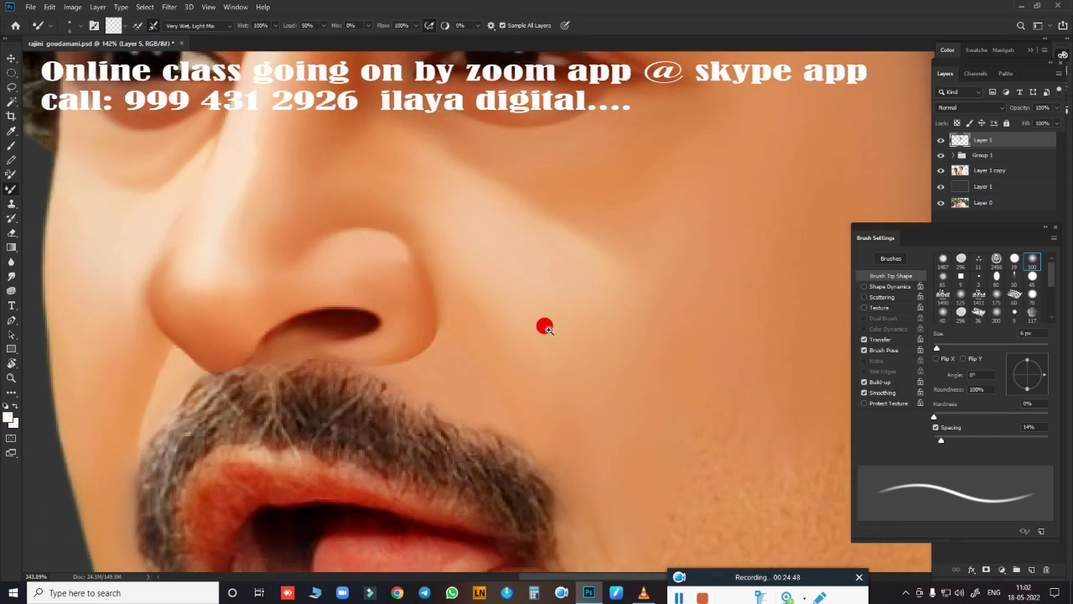
pyautogui.scroll(-2, 545, 327)
pyautogui.scroll(2, 523, 220)
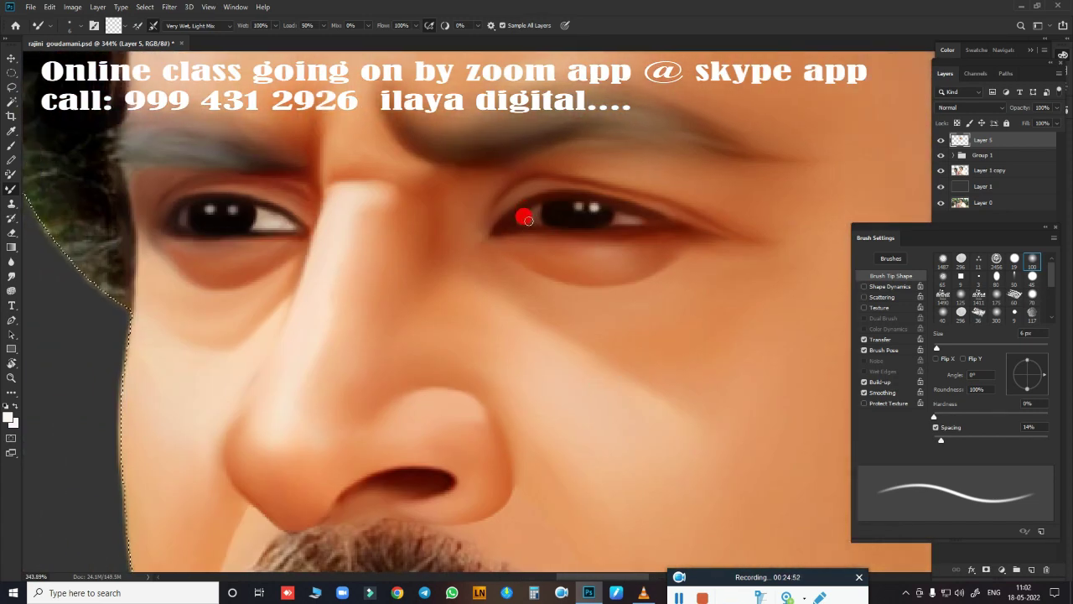
pyautogui.moveTo(522, 221); pyautogui.dragTo(538, 199)
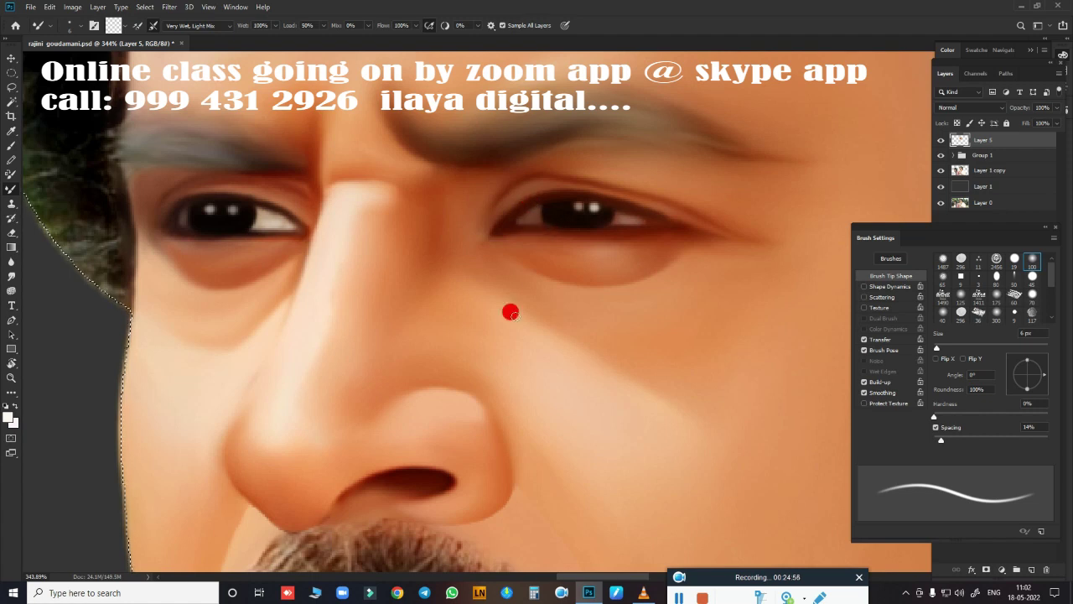
pyautogui.scroll(-5, 511, 312)
pyautogui.scroll(1, 651, 408)
pyautogui.scroll(1, 529, 389)
pyautogui.scroll(1, 590, 376)
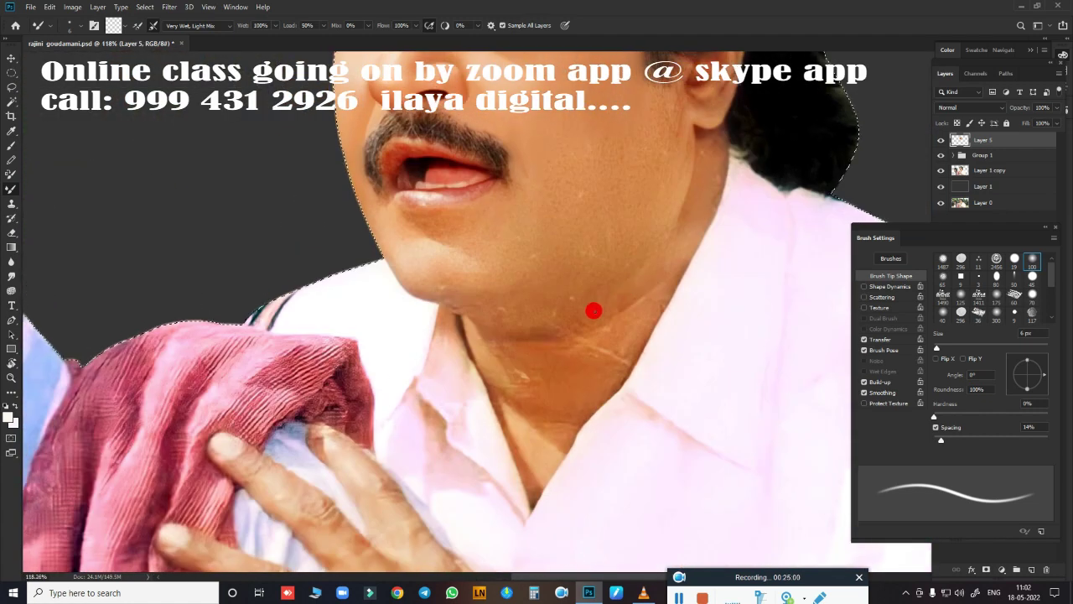
# Start a Pen path along the jaw below the ear and under the chin.
pyautogui.hotkey('ctrl', 'd')
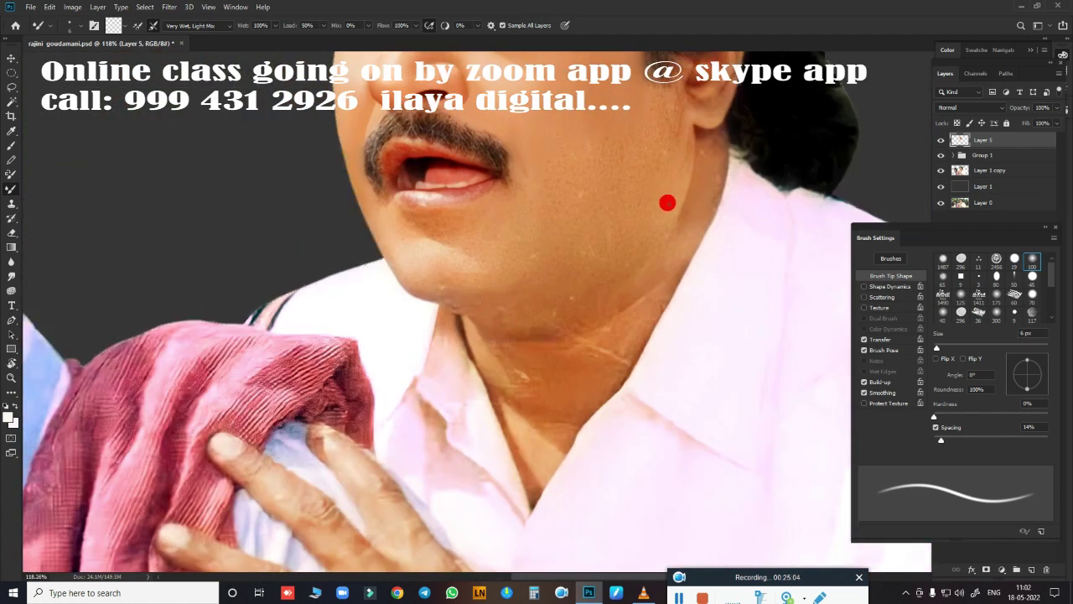
pyautogui.press('p')
pyautogui.moveTo(661, 241); pyautogui.dragTo(612, 285)
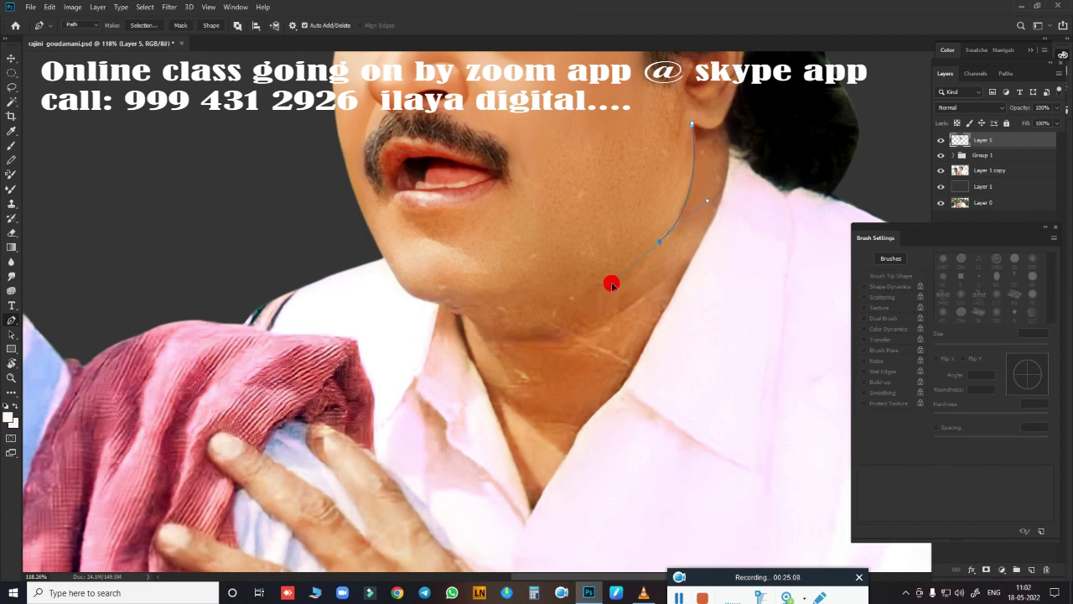
pyautogui.keyDown('alt'); pyautogui.click(660, 242); pyautogui.keyUp('alt')
pyautogui.moveTo(637, 275); pyautogui.dragTo(627, 281)
pyautogui.moveTo(570, 300); pyautogui.dragTo(614, 290)
pyautogui.click(440, 303)
pyautogui.moveTo(398, 281)
pyautogui.mouseDown()
pyautogui.moveTo(385, 258)
pyautogui.moveTo(396, 280)
pyautogui.mouseUp()
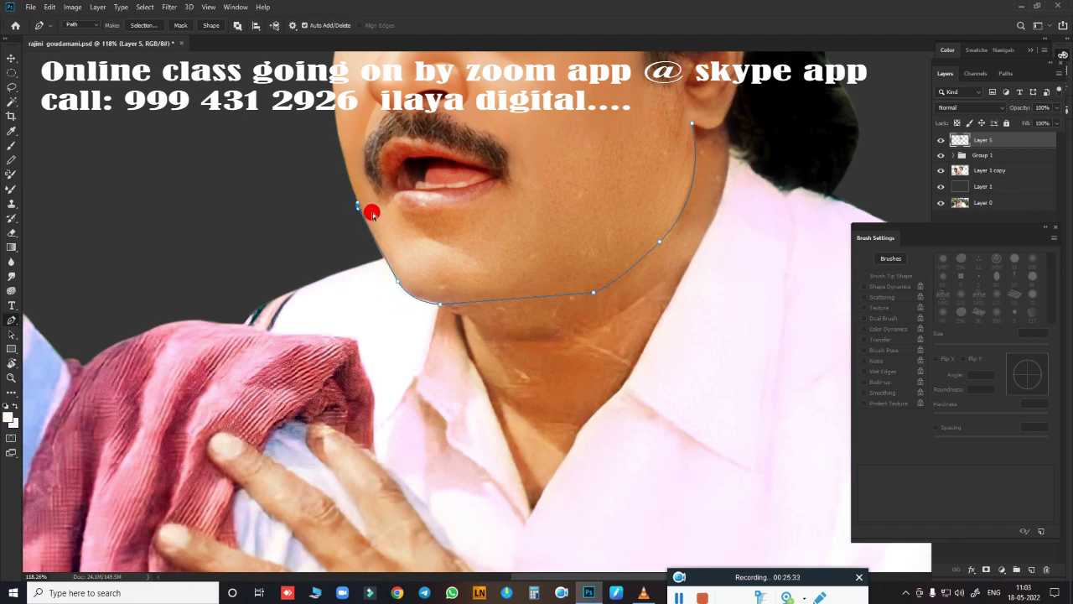
# Carry the path up the left jawline to the mouth corner.
pyautogui.scroll(3, 402, 210)
pyautogui.moveTo(305, 191); pyautogui.dragTo(265, 84)
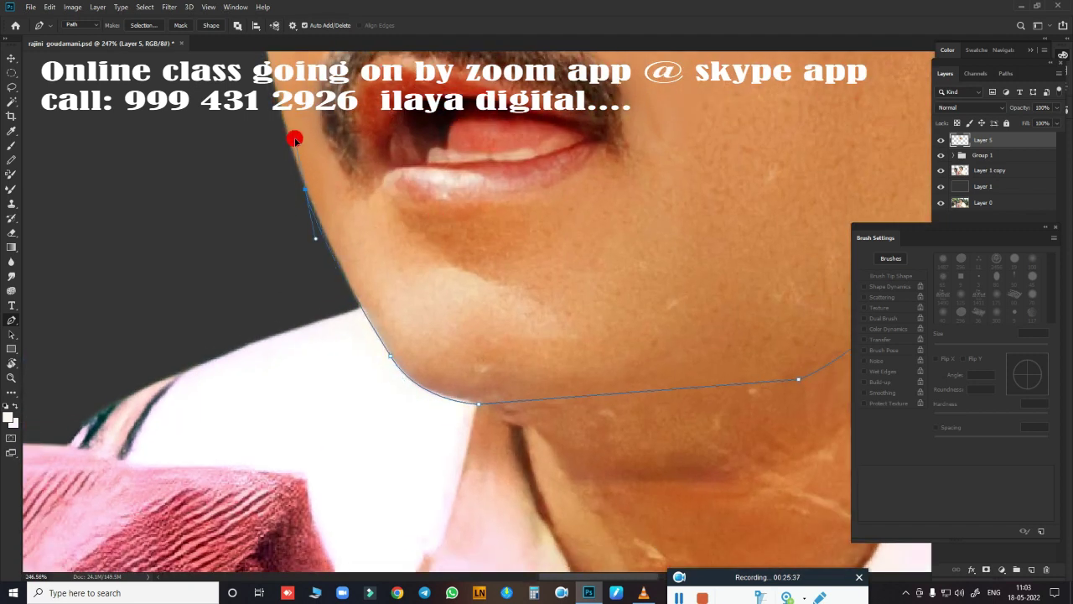
pyautogui.moveTo(306, 191); pyautogui.dragTo(302, 91)
pyautogui.scroll(-3, 459, 262)
pyautogui.scroll(3, 386, 171)
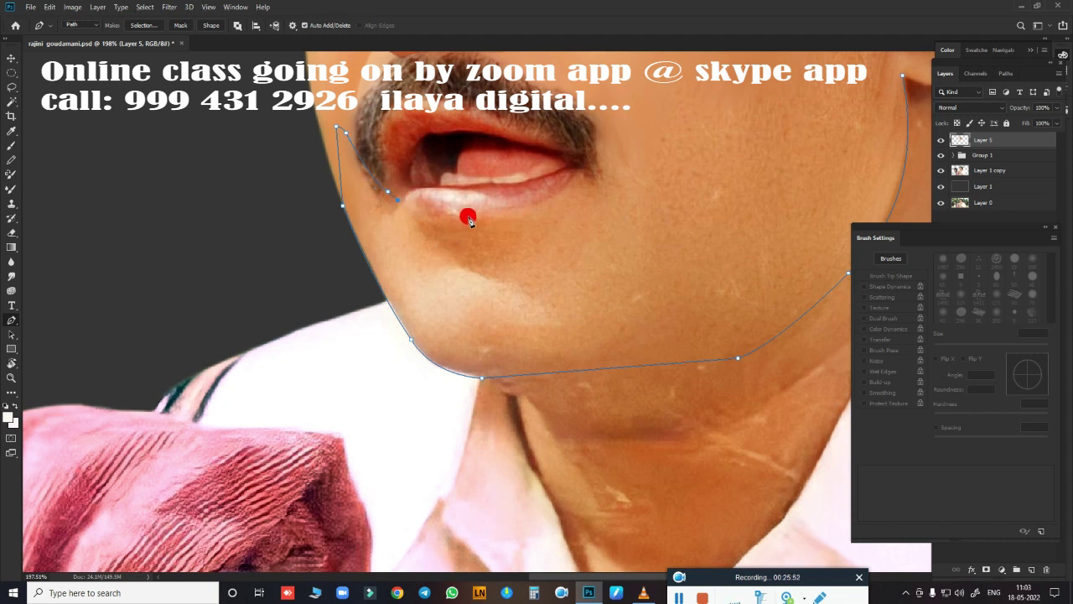
pyautogui.scroll(-3, 468, 220)
pyautogui.scroll(2, 470, 221)
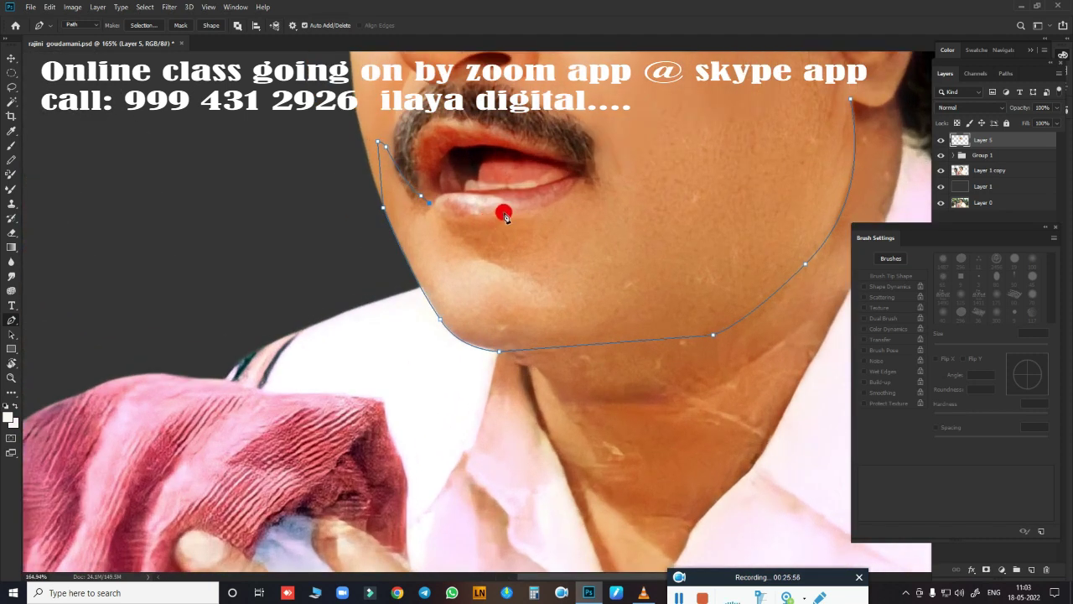
# Trace the path along the lower lip to the far lip corner.
pyautogui.moveTo(495, 216); pyautogui.dragTo(537, 205)
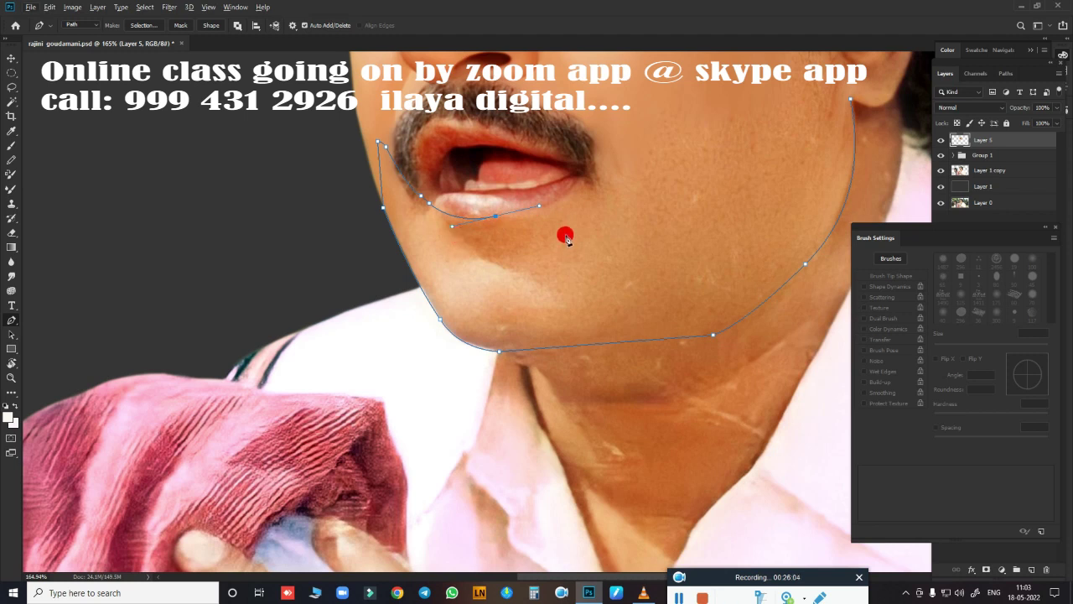
pyautogui.scroll(2, 536, 302)
pyautogui.scroll(1, 553, 303)
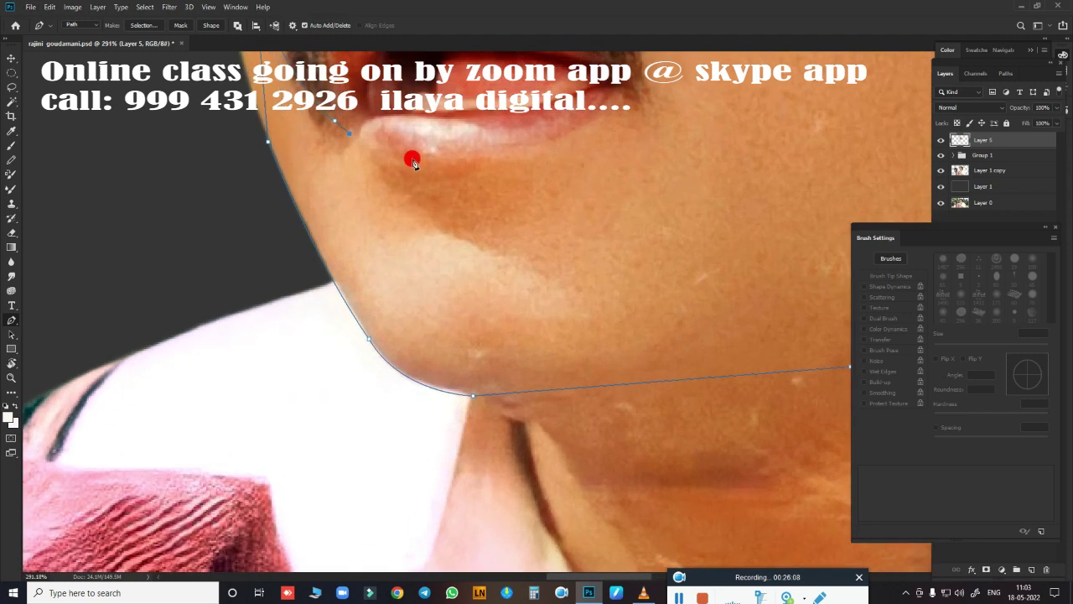
pyautogui.moveTo(482, 157)
pyautogui.mouseDown()
pyautogui.moveTo(597, 134)
pyautogui.moveTo(622, 86)
pyautogui.mouseUp()
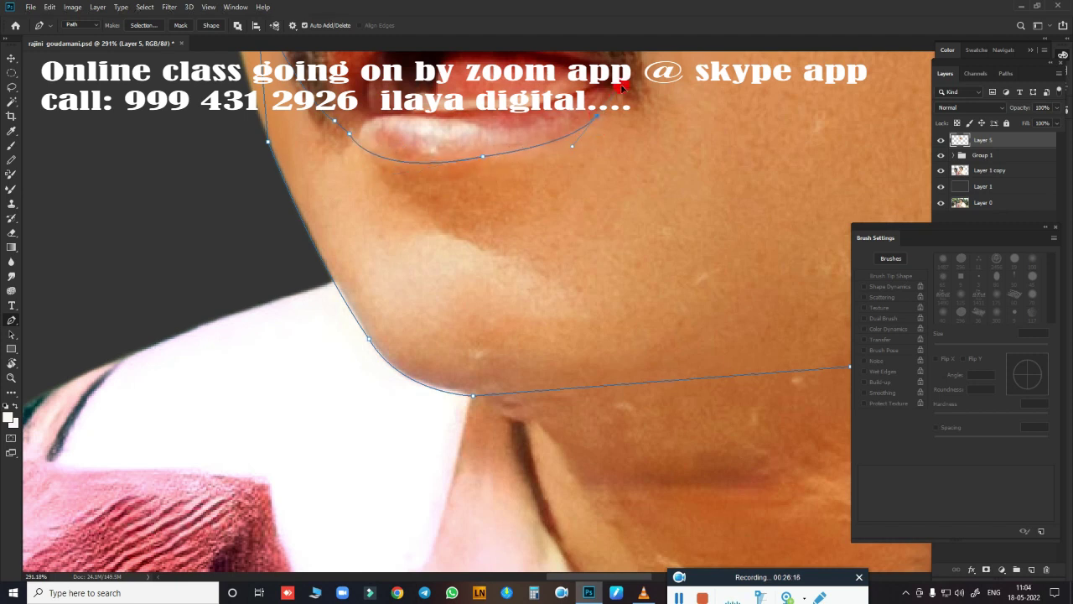
pyautogui.hotkey('ctrl', 'z')
pyautogui.hotkey('ctrl', 'z')
pyautogui.moveTo(560, 137)
pyautogui.mouseDown()
pyautogui.moveTo(681, 72)
pyautogui.moveTo(702, 75)
pyautogui.mouseUp()
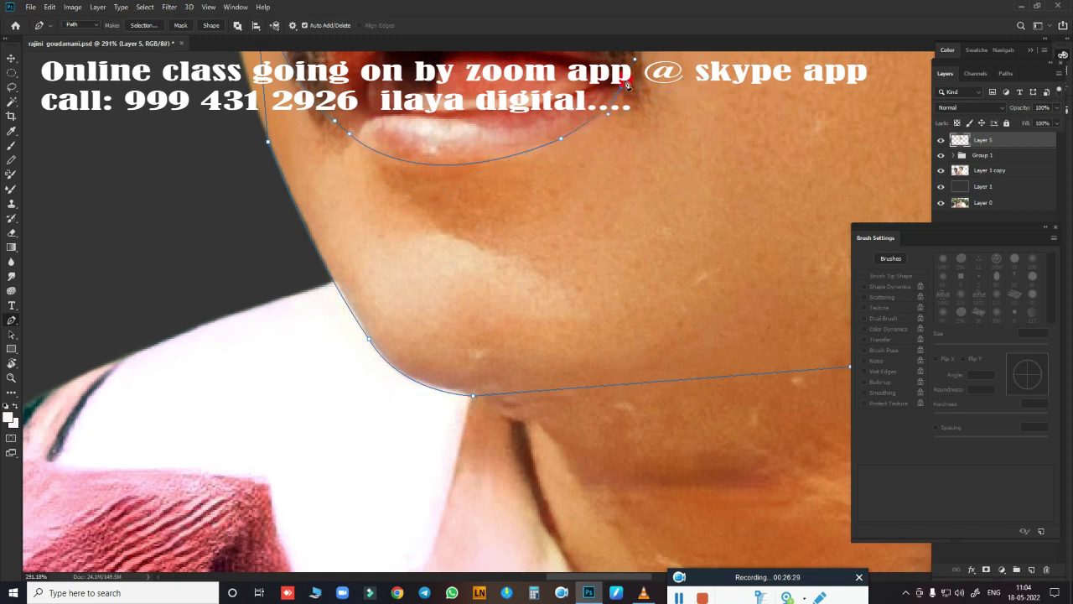
pyautogui.scroll(-2, 611, 150)
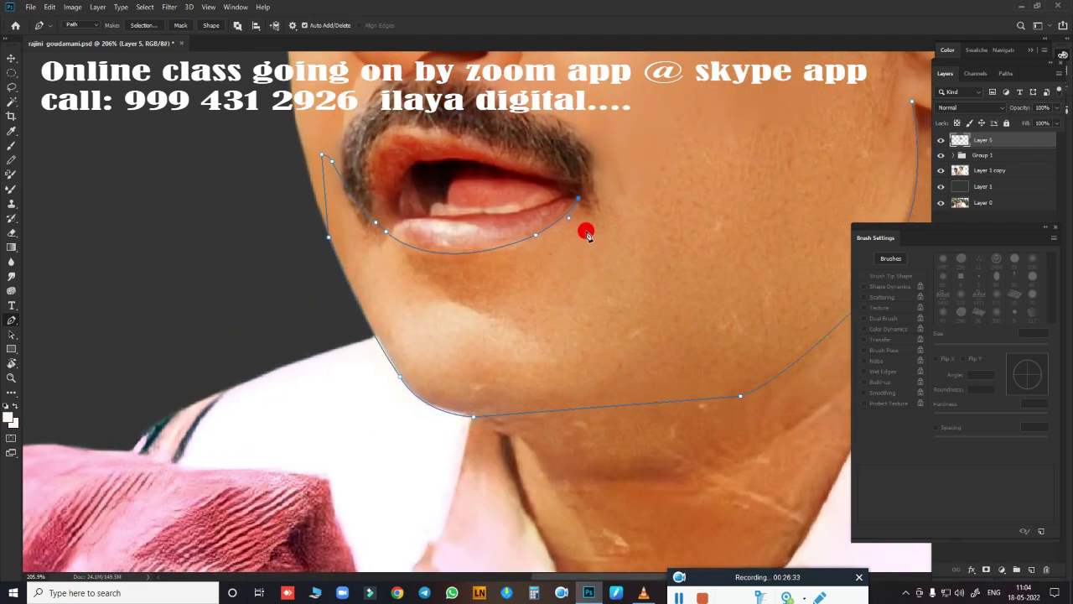
# Outline around the patch below the lower lip and down across the chin.
pyautogui.moveTo(537, 340); pyautogui.dragTo(520, 329)
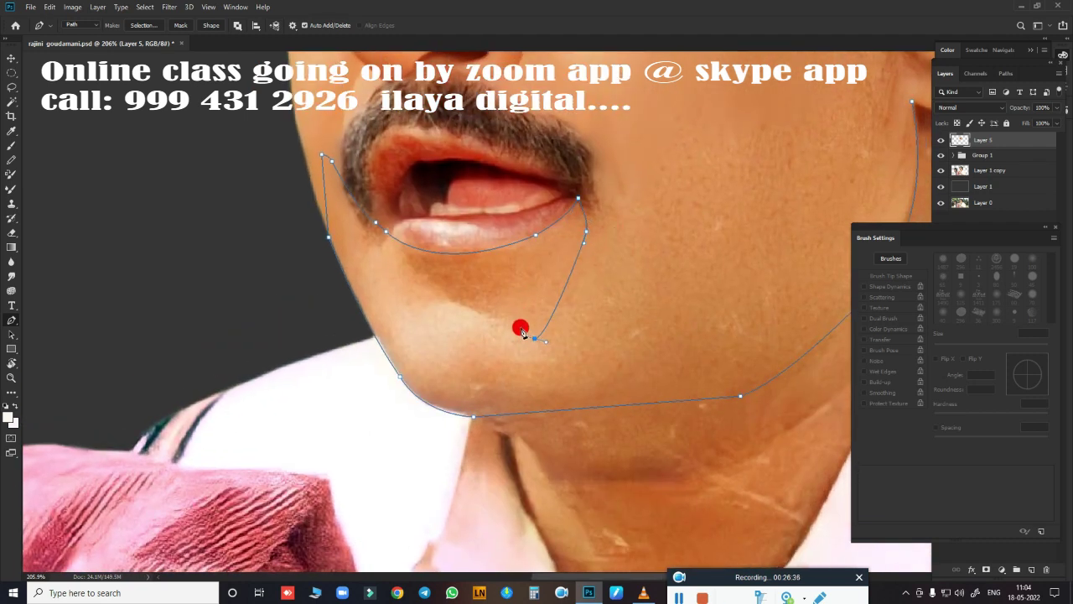
pyautogui.moveTo(448, 304); pyautogui.dragTo(430, 305)
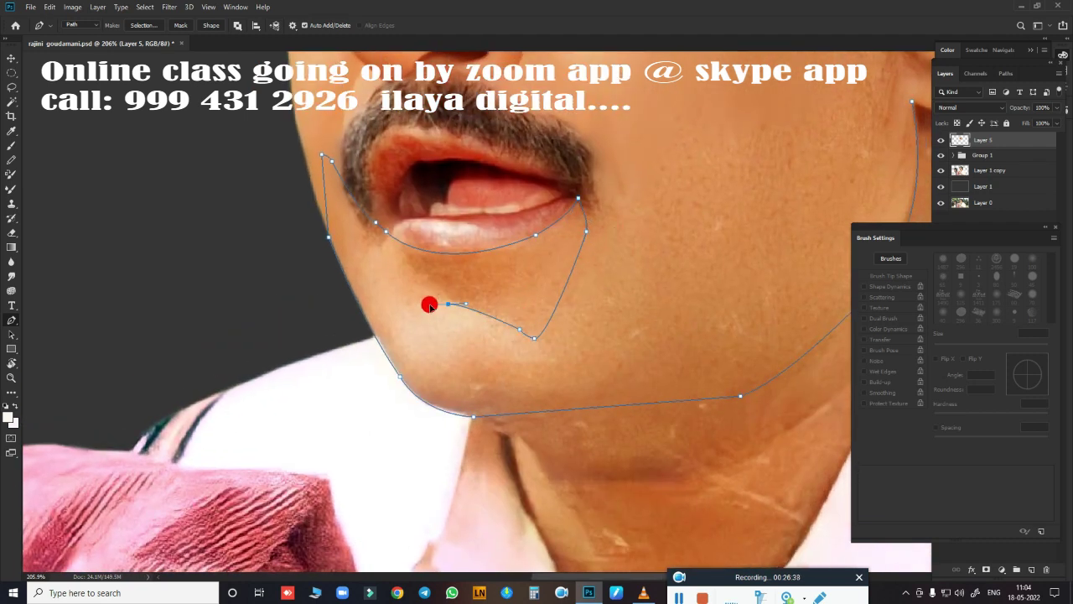
pyautogui.moveTo(407, 262); pyautogui.dragTo(417, 263)
pyautogui.click(393, 274)
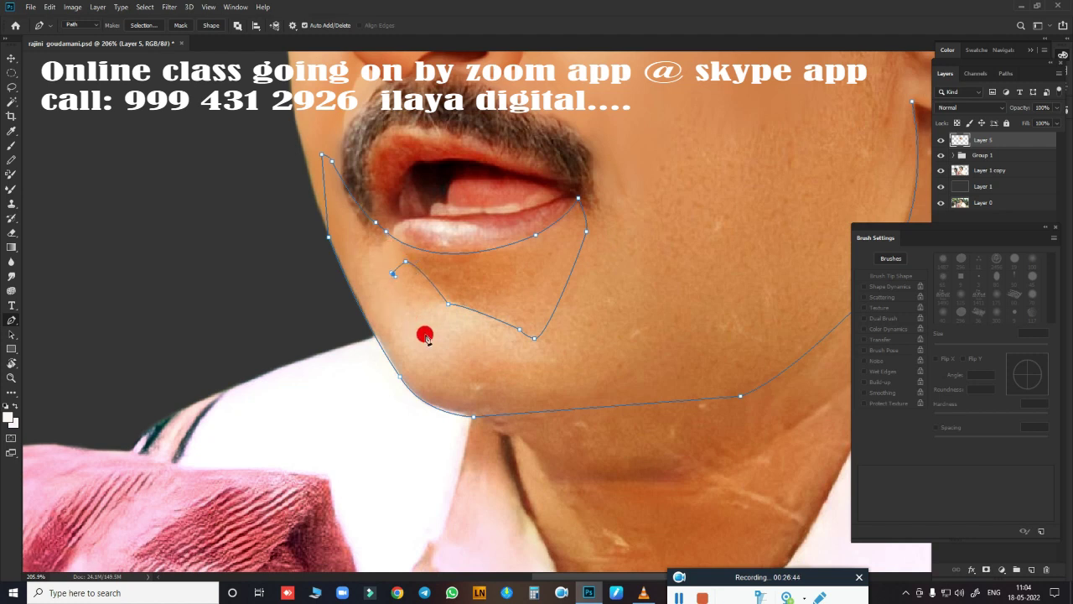
pyautogui.click(464, 358)
pyautogui.click(564, 370)
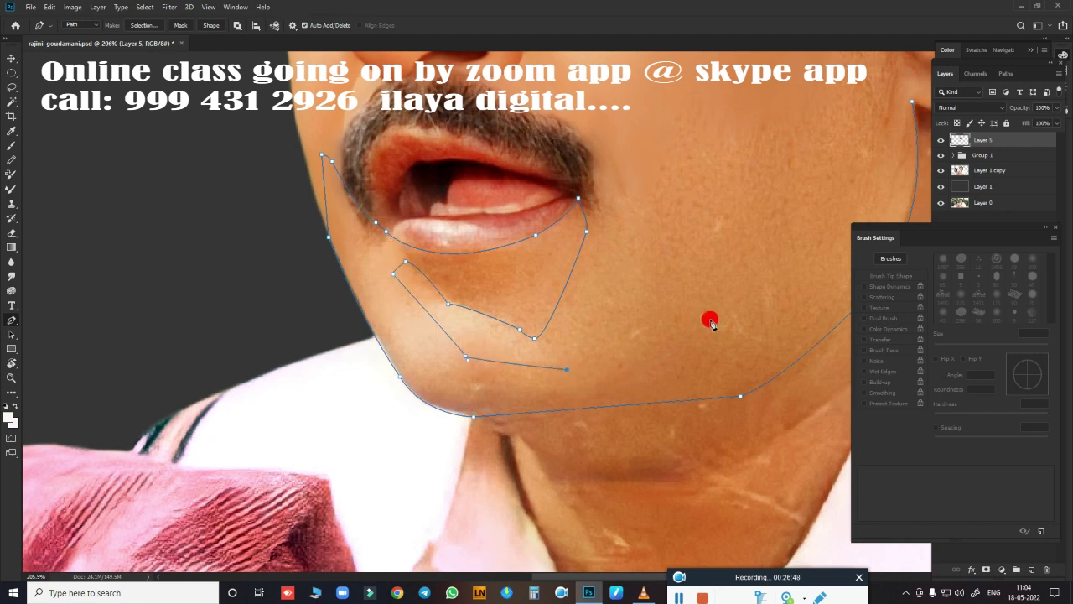
# Run the path up the right cheek to the ear and load it as a selection.
pyautogui.moveTo(761, 201); pyautogui.dragTo(609, 302)
pyautogui.click(628, 319)
pyautogui.moveTo(668, 239); pyautogui.dragTo(678, 217)
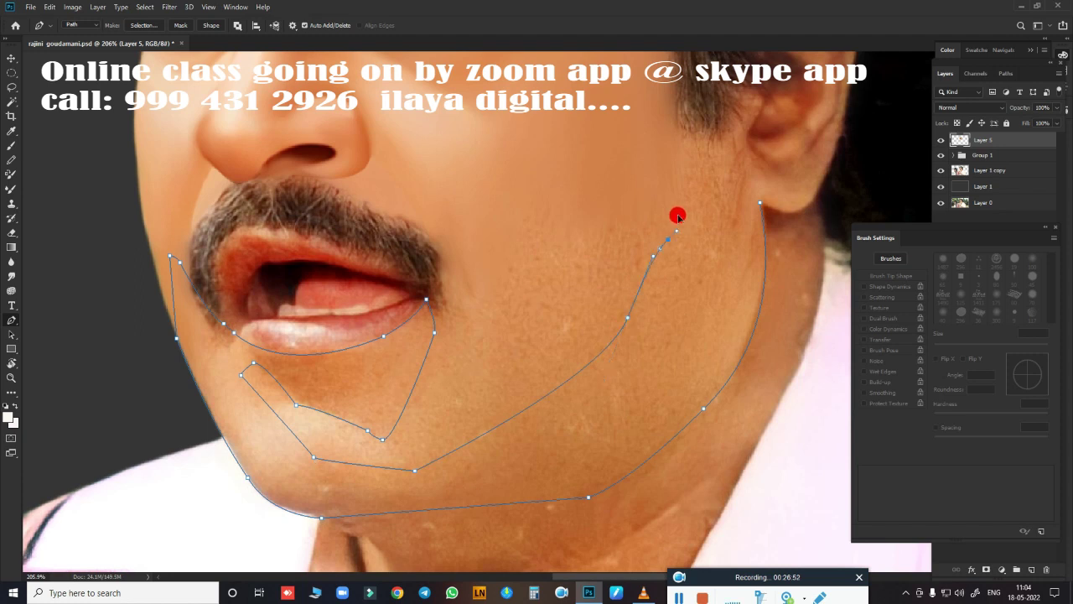
pyautogui.click(746, 132)
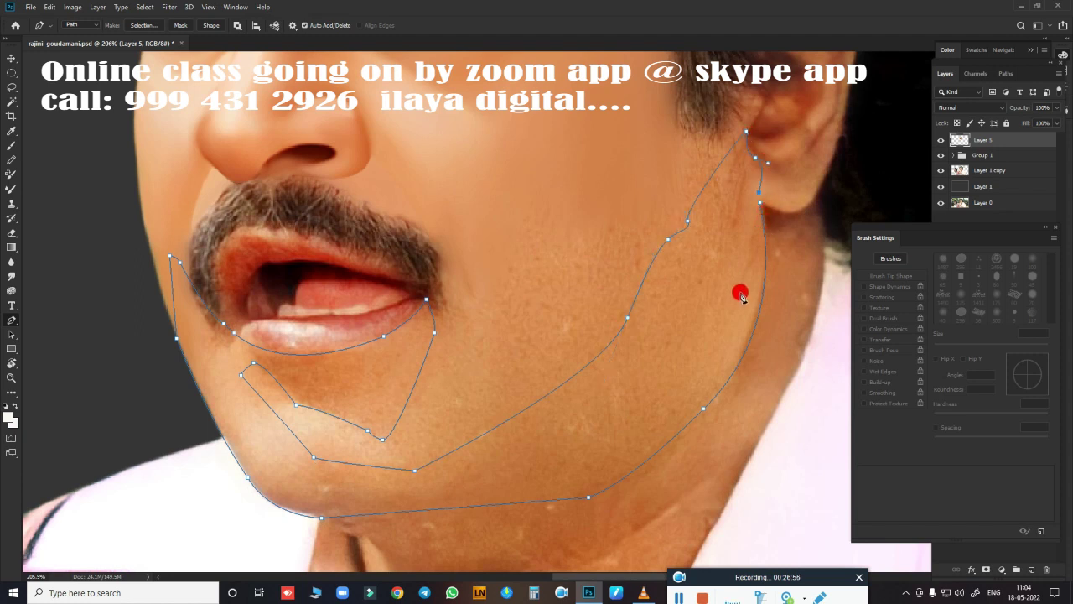
pyautogui.hotkey('ctrl', 'Return')
# Smudge the lower jawline skin with a 60 px Smudge brush.
pyautogui.press('r')
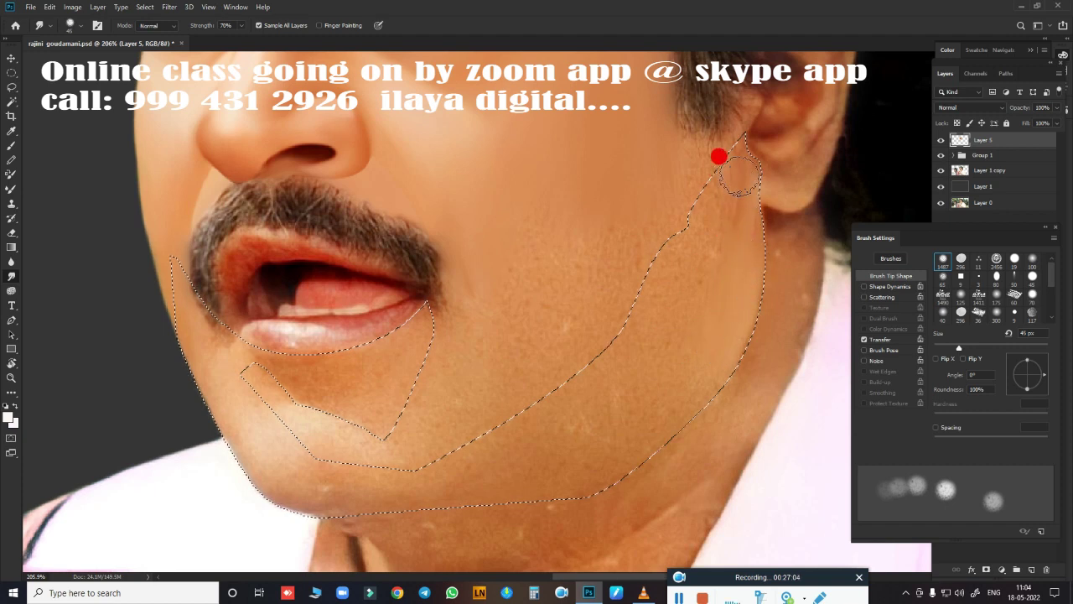
pyautogui.press(']')
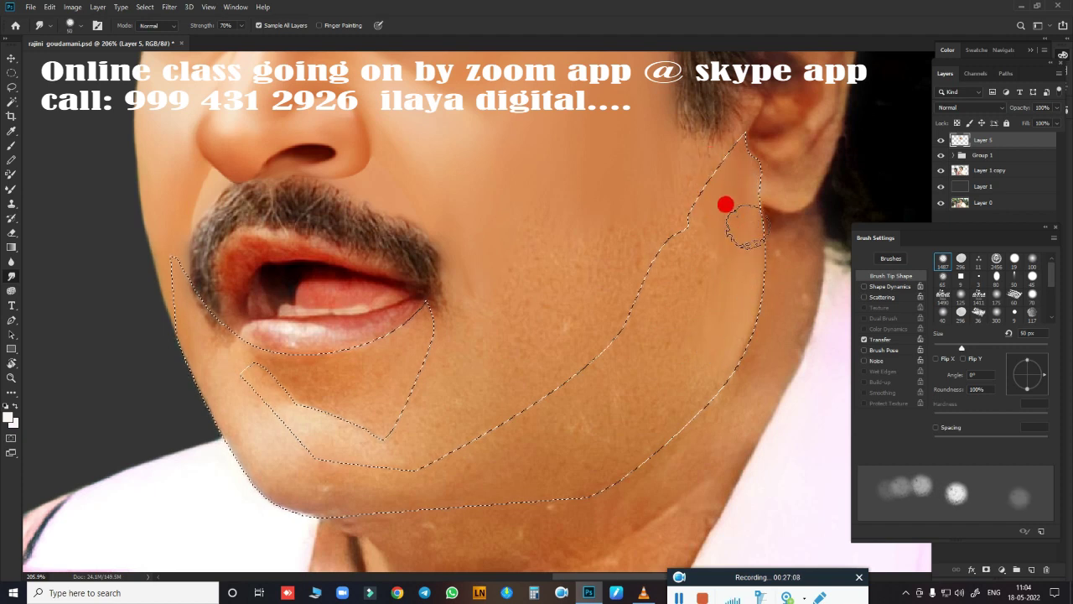
pyautogui.press(']')
pyautogui.press(']')
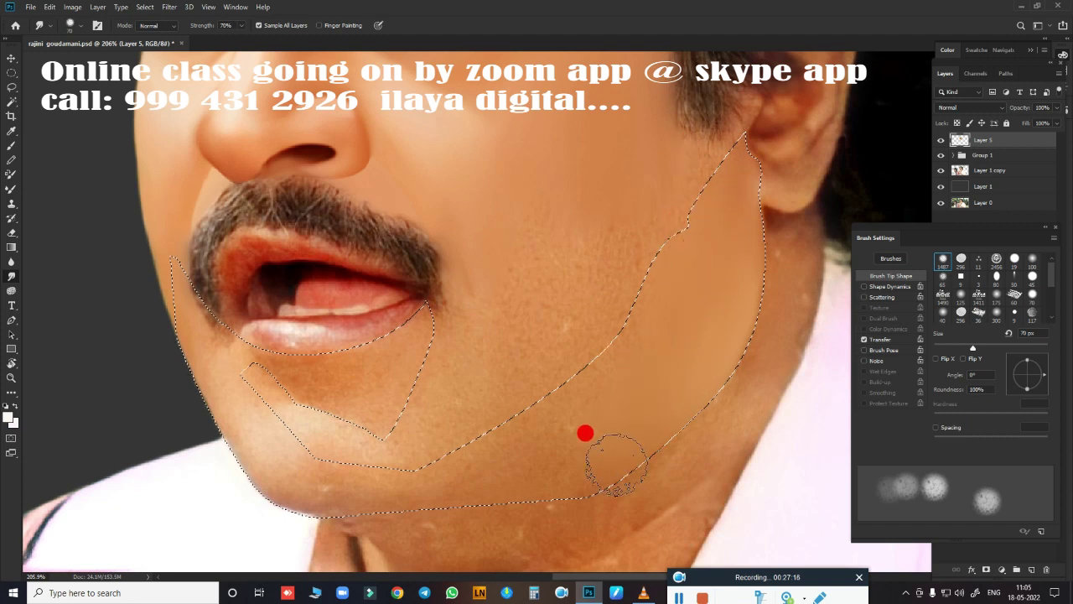
pyautogui.press('[')
pyautogui.moveTo(279, 477)
pyautogui.mouseDown()
pyautogui.moveTo(294, 466)
pyautogui.moveTo(261, 433)
pyautogui.moveTo(259, 467)
pyautogui.moveTo(376, 383)
pyautogui.mouseUp()
pyautogui.scroll(3, 376, 383)
pyautogui.moveTo(443, 358); pyautogui.dragTo(631, 374)
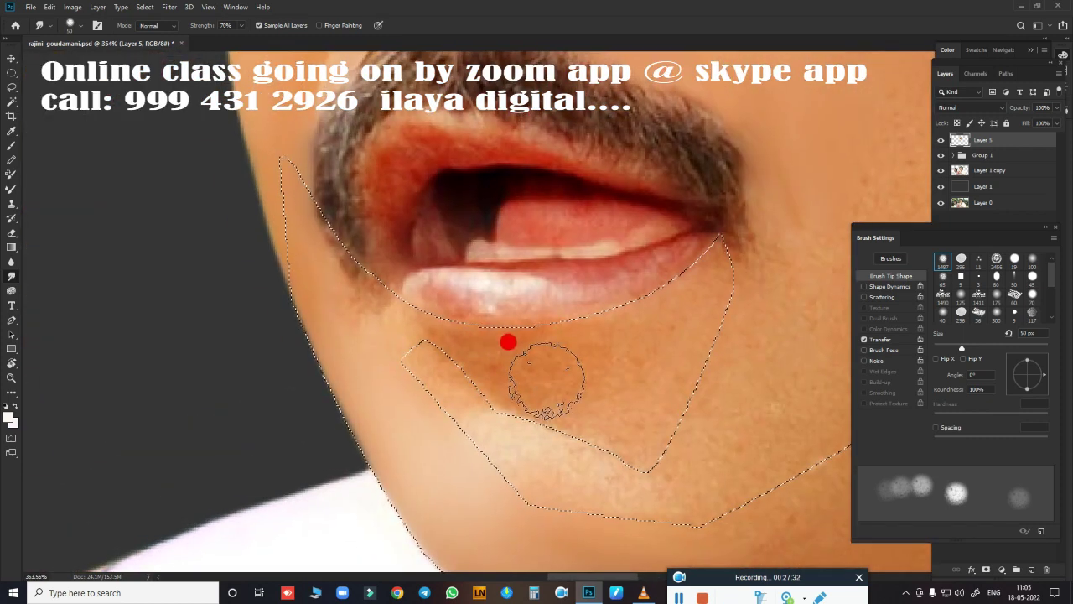
# Smear the skin toward the lip corner with a 20 px brush.
pyautogui.press('[')
pyautogui.press('[')
pyautogui.press('[')
pyautogui.moveTo(390, 325)
pyautogui.mouseDown()
pyautogui.moveTo(355, 316)
pyautogui.moveTo(375, 296)
pyautogui.moveTo(418, 342)
pyautogui.mouseUp()
pyautogui.press(']')
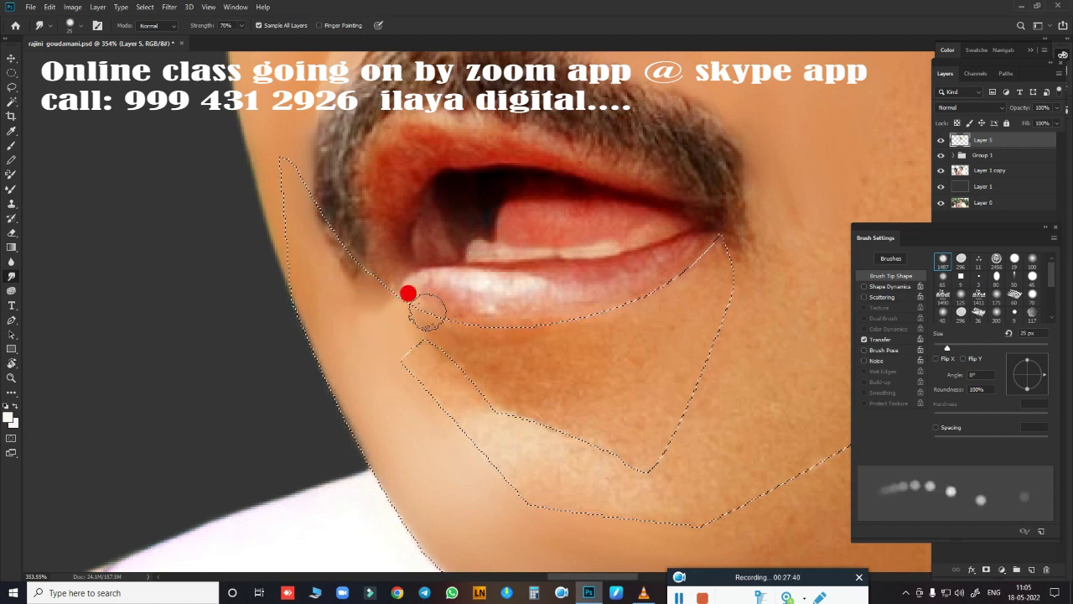
pyautogui.press(']')
pyautogui.press(']')
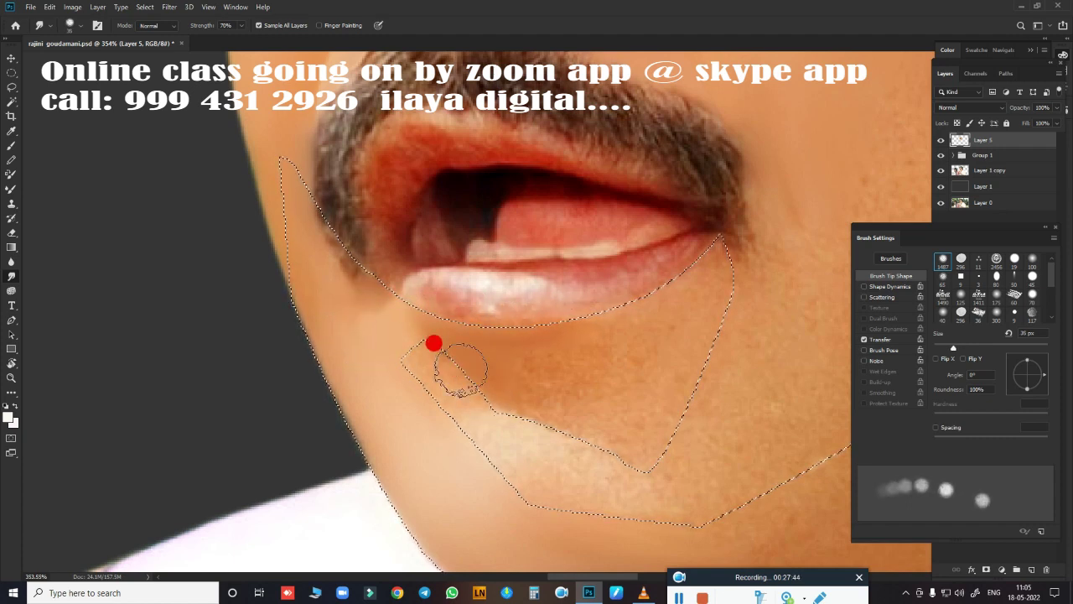
pyautogui.press(']')
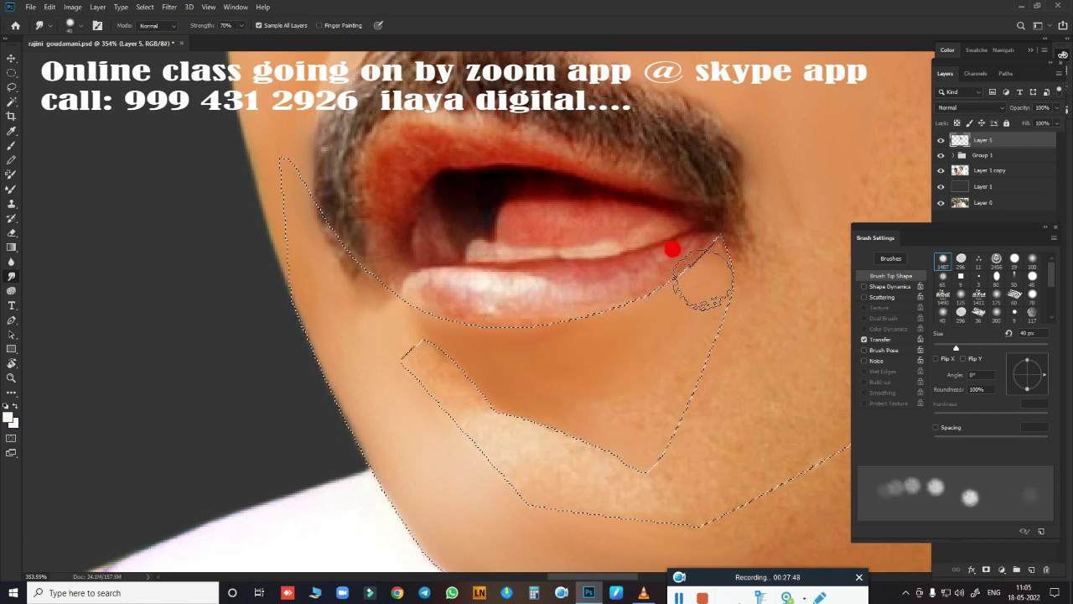
pyautogui.press(']')
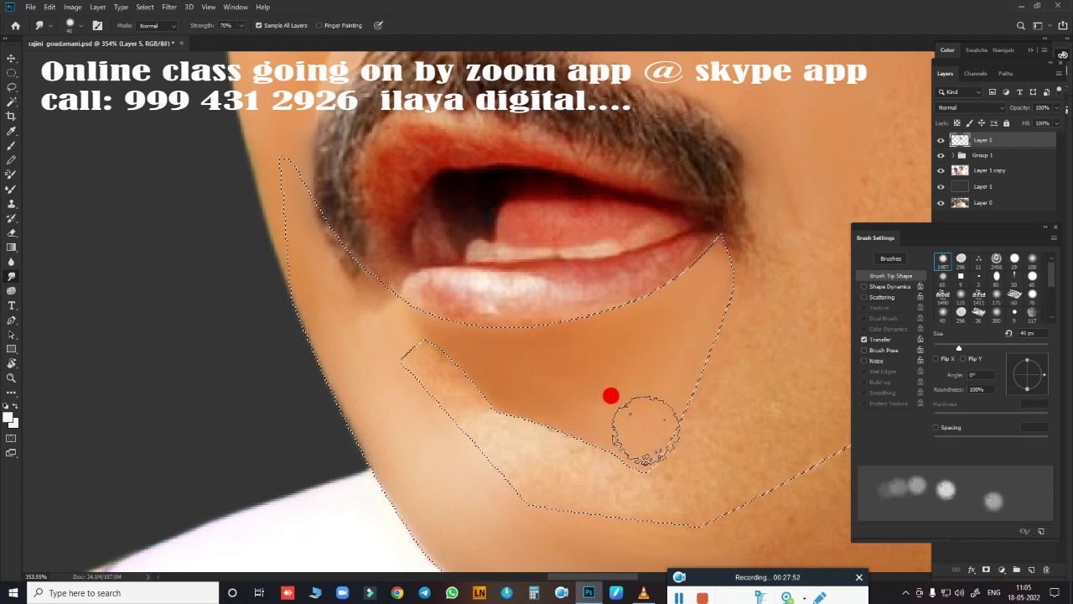
pyautogui.press('[')
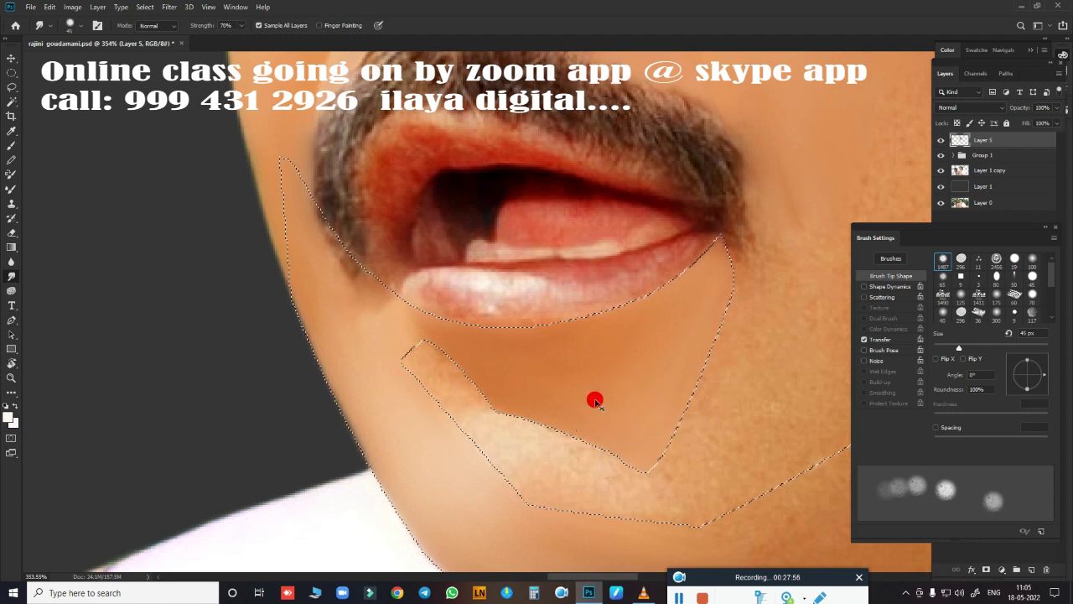
pyautogui.press('[')
pyautogui.press('[')
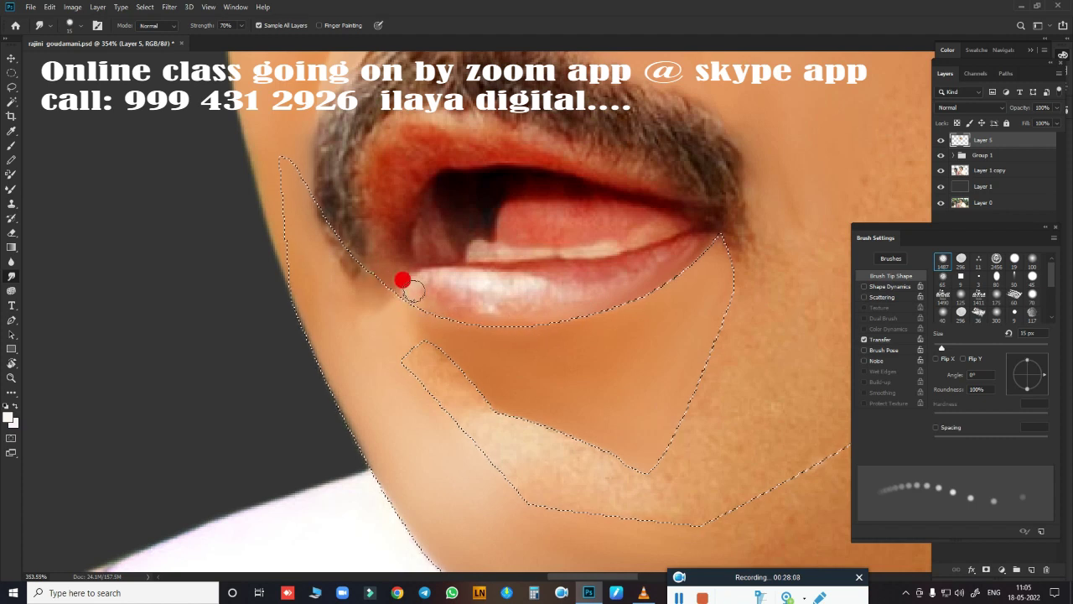
# Smudge the lower-lip edge at 9 px and blend the chin skin at 30 px.
pyautogui.press('[')
pyautogui.press('[')
pyautogui.moveTo(416, 302); pyautogui.dragTo(639, 285)
pyautogui.press(']')
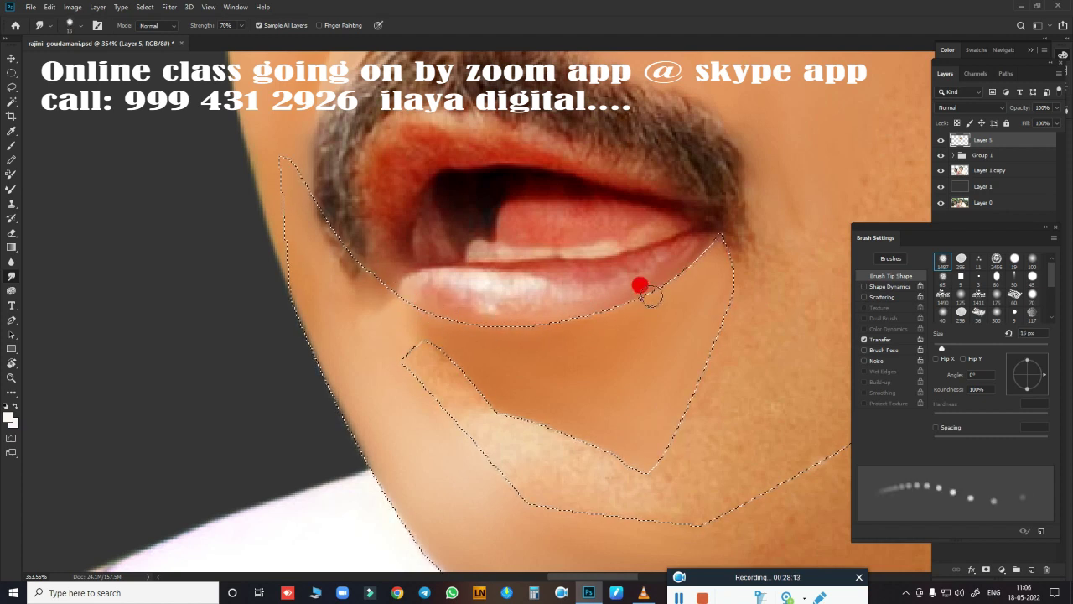
pyautogui.press(']')
pyautogui.press(']')
pyautogui.press(']')
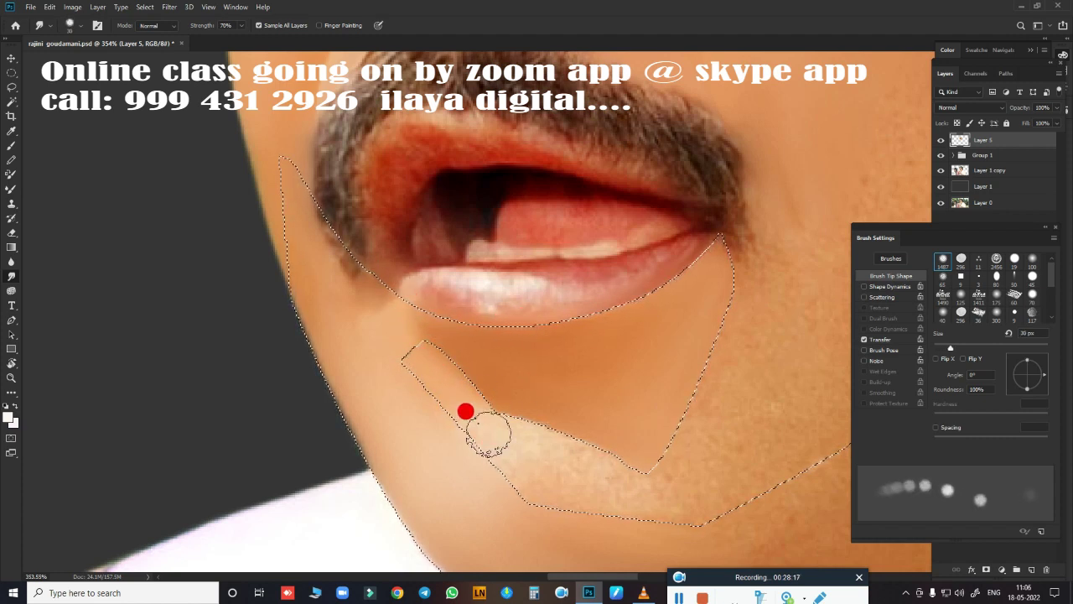
pyautogui.moveTo(465, 411)
pyautogui.mouseDown()
pyautogui.moveTo(525, 443)
pyautogui.moveTo(628, 465)
pyautogui.moveTo(465, 419)
pyautogui.moveTo(533, 451)
pyautogui.mouseUp()
# Clear the chin selection and fit the whole image in view.
pyautogui.scroll(-2, 587, 450)
pyautogui.hscroll(4, 586, 451)
pyautogui.hotkey('ctrl', 'd')
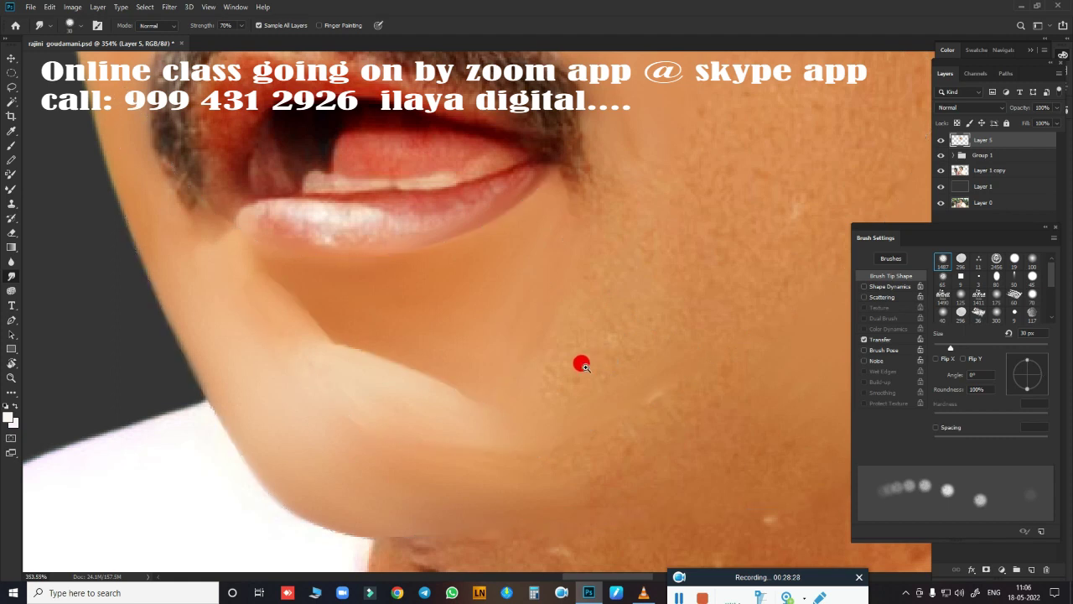
pyautogui.hotkey('ctrl', '0')
# Zoom out to review the whole smoothed face and resize the Smudge brush to 90 px.
pyautogui.moveTo(570, 354)
pyautogui.mouseDown()
pyautogui.moveTo(609, 385)
pyautogui.moveTo(429, 264)
pyautogui.moveTo(475, 295)
pyautogui.moveTo(420, 276)
pyautogui.moveTo(455, 345)
pyautogui.moveTo(472, 288)
pyautogui.moveTo(561, 338)
pyautogui.moveTo(513, 366)
pyautogui.moveTo(532, 391)
pyautogui.moveTo(638, 390)
pyautogui.moveTo(711, 343)
pyautogui.moveTo(649, 302)
pyautogui.moveTo(674, 326)
pyautogui.moveTo(664, 307)
pyautogui.mouseUp()
pyautogui.hotkey('ctrl', '0')
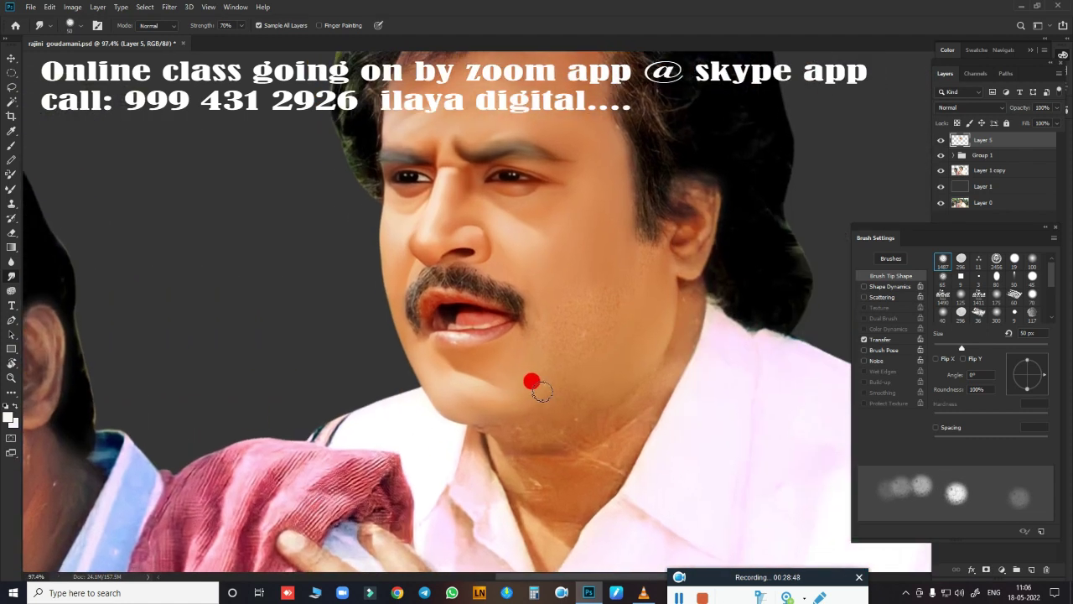
pyautogui.scroll(3, 590, 372)
pyautogui.press(']')
pyautogui.press(']')
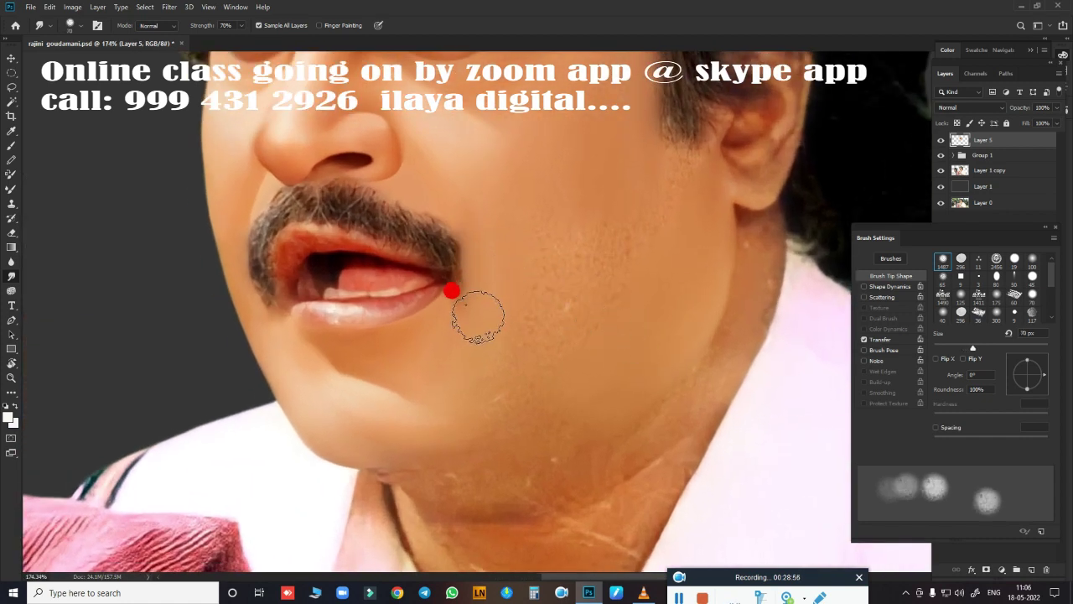
pyautogui.press(']')
pyautogui.press(']')
pyautogui.press(']')
pyautogui.press('[')
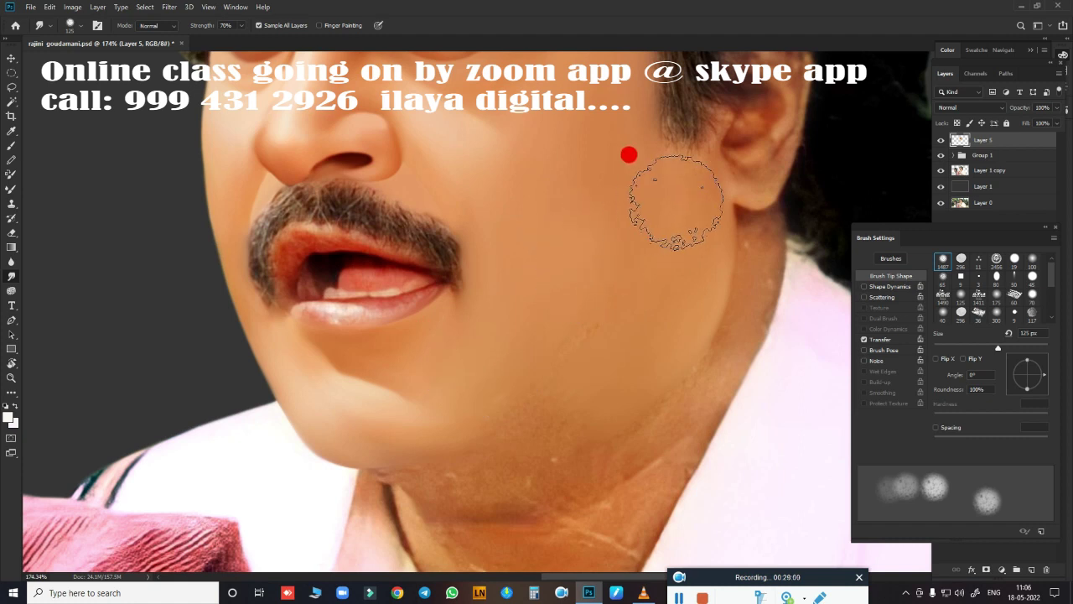
pyautogui.press('[')
pyautogui.press('[')
pyautogui.press('[')
pyautogui.press(']')
pyautogui.press(']')
pyautogui.press(']')
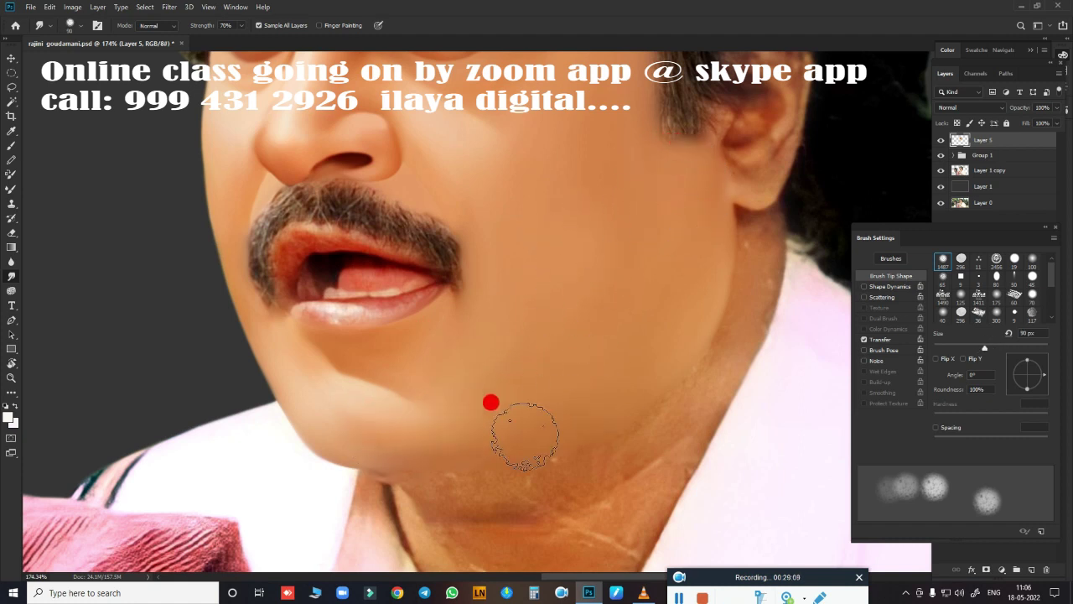
pyautogui.scroll(-3, 641, 367)
pyautogui.scroll(-3, 640, 367)
# Trace a pen path from the ear down the right neckline to the bottom of the collar V.
pyautogui.press('p')
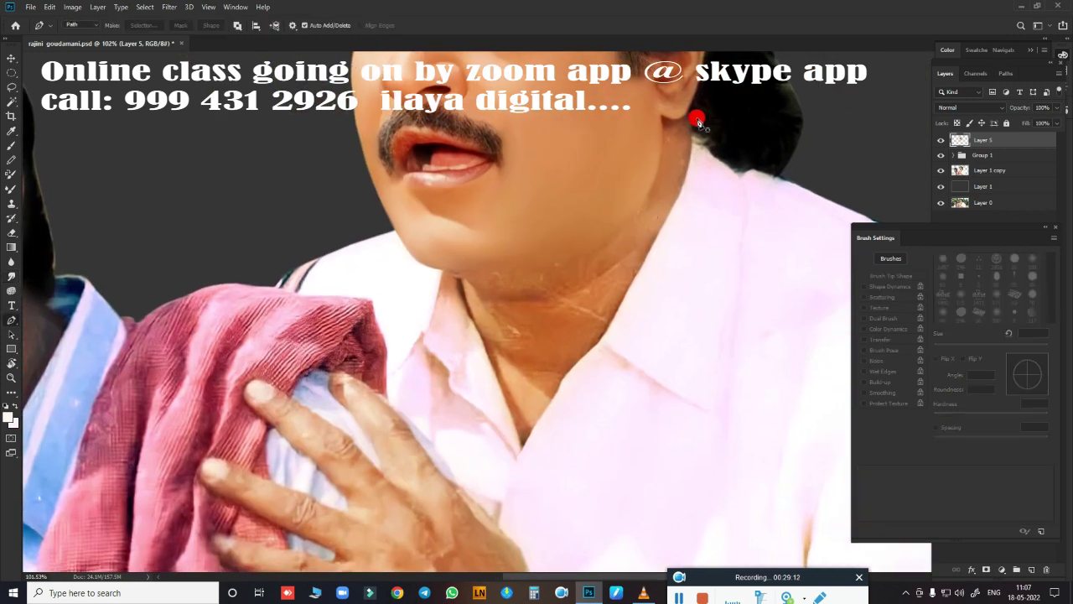
pyautogui.click(688, 112)
pyautogui.moveTo(676, 201); pyautogui.dragTo(647, 255)
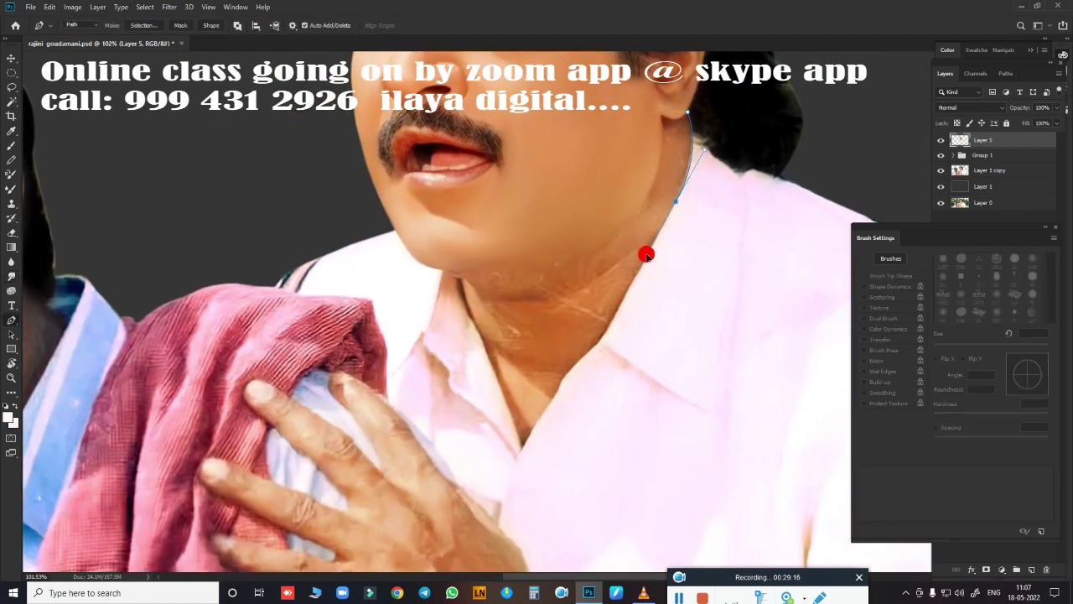
pyautogui.moveTo(613, 325); pyautogui.dragTo(596, 349)
pyautogui.scroll(3, 588, 351)
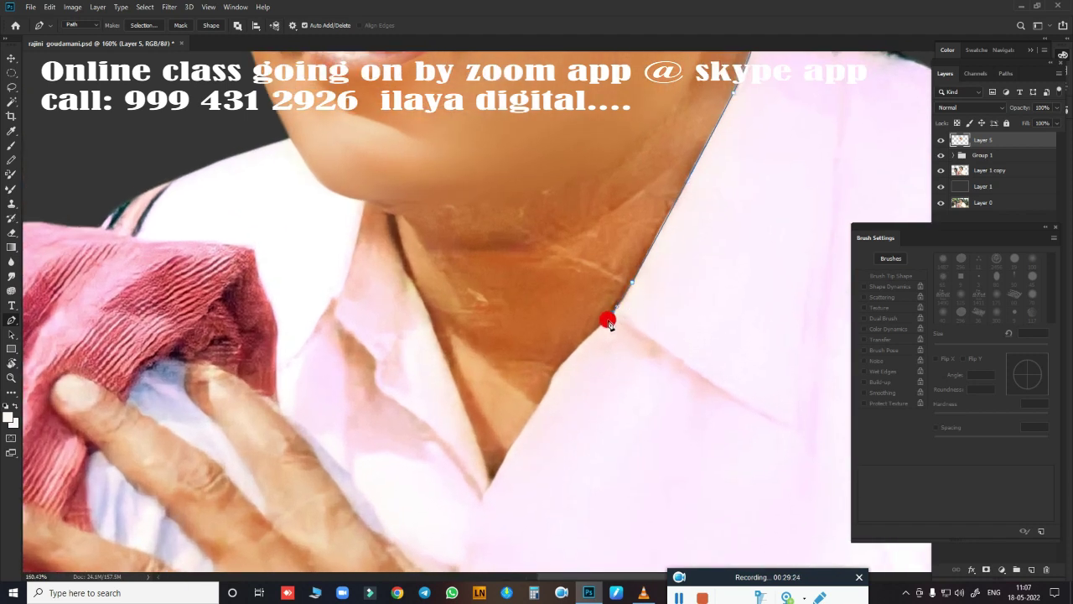
pyautogui.moveTo(597, 332); pyautogui.dragTo(564, 362)
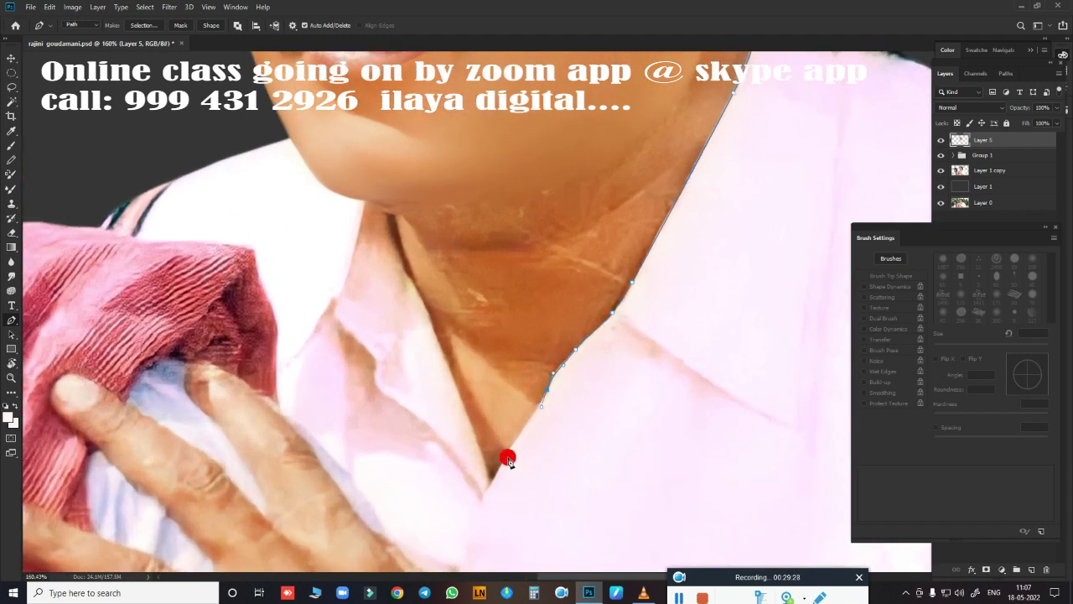
pyautogui.moveTo(502, 463); pyautogui.dragTo(493, 480)
# Continue the path up the left neckline, under the chin and along the jawline to the ear.
pyautogui.moveTo(438, 343); pyautogui.dragTo(428, 314)
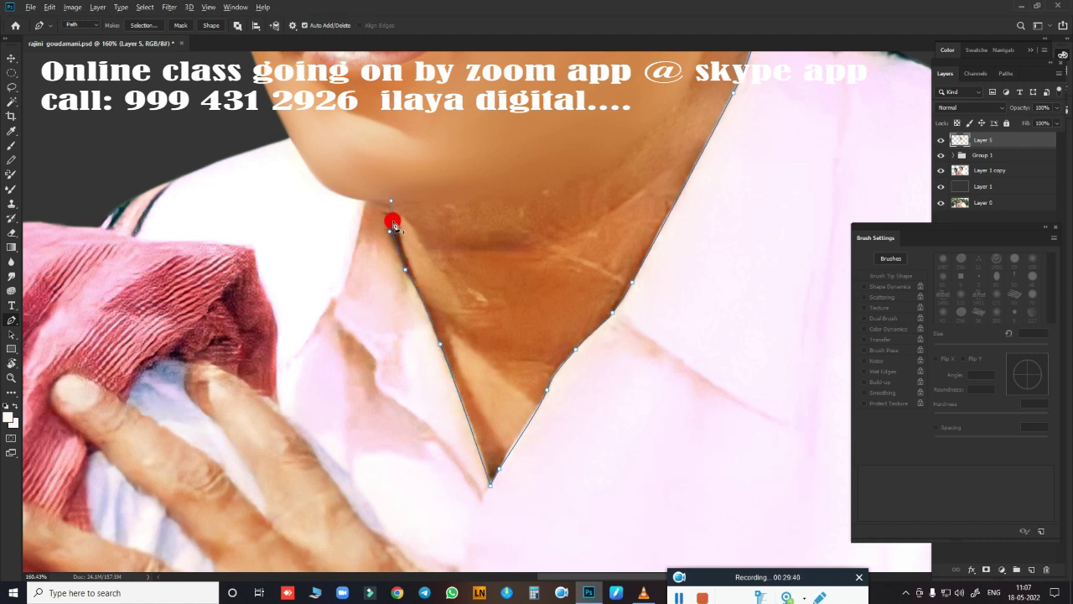
pyautogui.moveTo(607, 165); pyautogui.dragTo(654, 114)
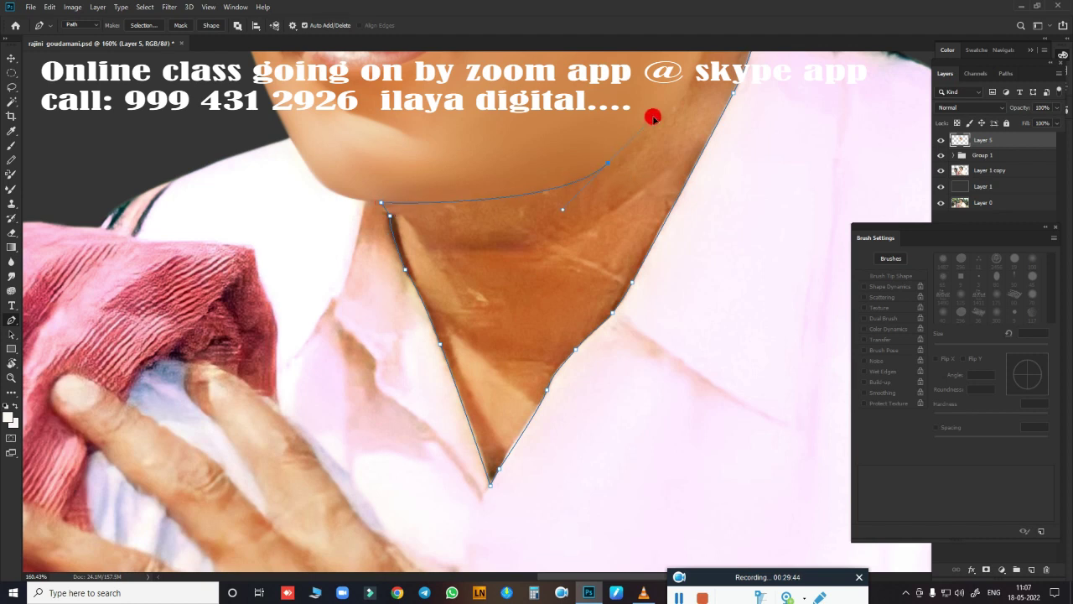
pyautogui.scroll(3, 656, 242)
pyautogui.moveTo(656, 228); pyautogui.dragTo(664, 197)
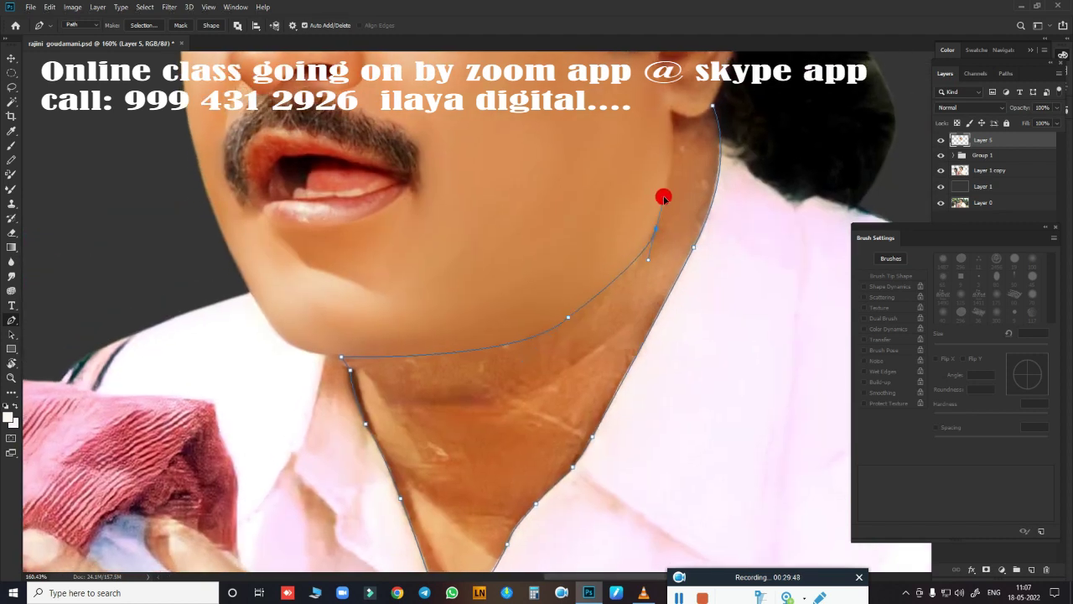
pyautogui.moveTo(671, 112); pyautogui.dragTo(661, 89)
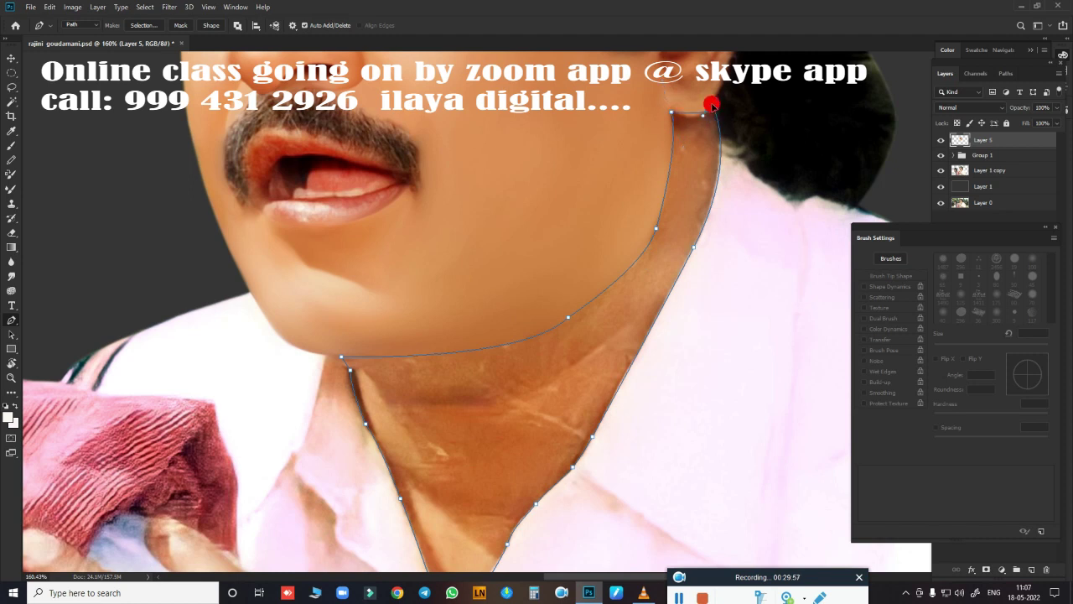
# Load the neck path as a selection and smudge the jawline edge inside it.
pyautogui.hotkey('ctrl', 'Return')
pyautogui.press('r')
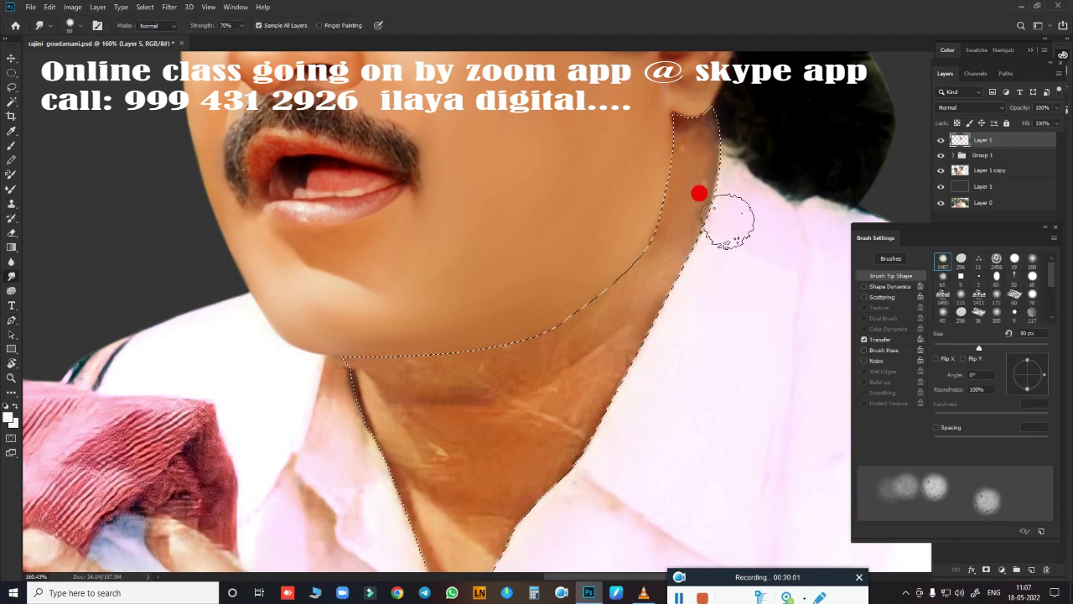
pyautogui.press(']')
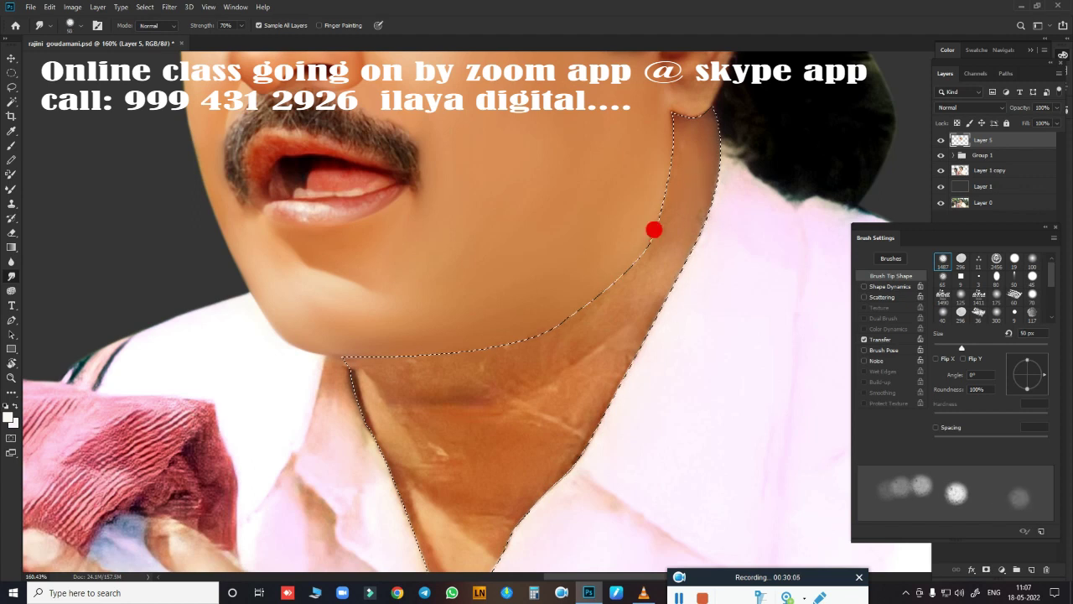
pyautogui.press(']')
pyautogui.moveTo(663, 249)
pyautogui.mouseDown()
pyautogui.moveTo(489, 371)
pyautogui.moveTo(375, 367)
pyautogui.moveTo(609, 271)
pyautogui.moveTo(338, 371)
pyautogui.mouseUp()
# Smooth the neck shading along the selection edge with an 80 px brush.
pyautogui.press(']')
pyautogui.press('[')
pyautogui.press('[')
pyautogui.press(']')
pyautogui.press(']')
pyautogui.press(']')
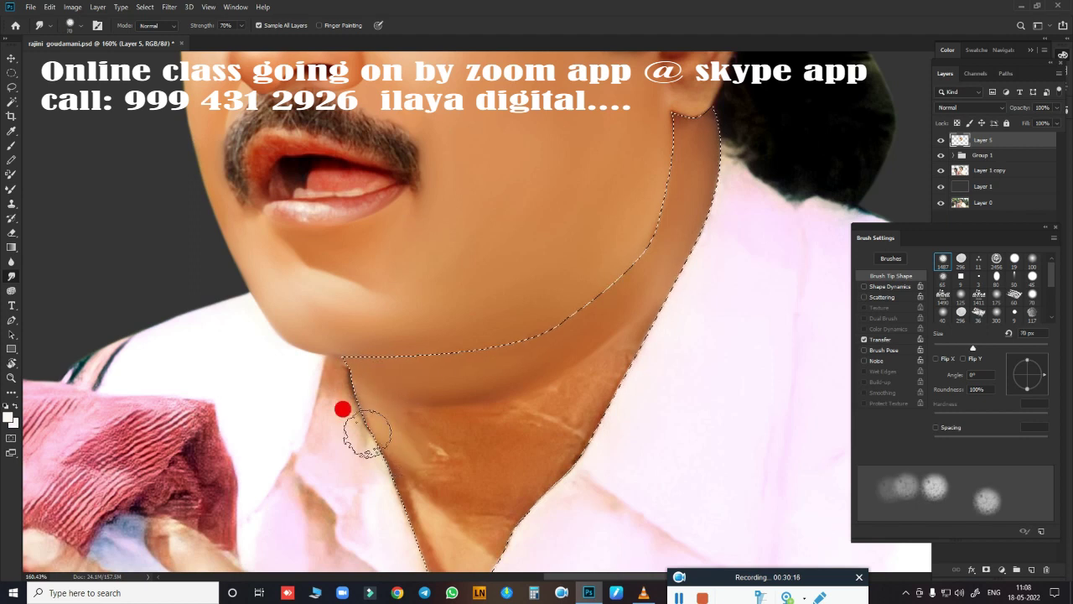
pyautogui.moveTo(507, 426)
pyautogui.mouseDown()
pyautogui.moveTo(587, 359)
pyautogui.moveTo(677, 246)
pyautogui.moveTo(671, 204)
pyautogui.moveTo(579, 338)
pyautogui.mouseUp()
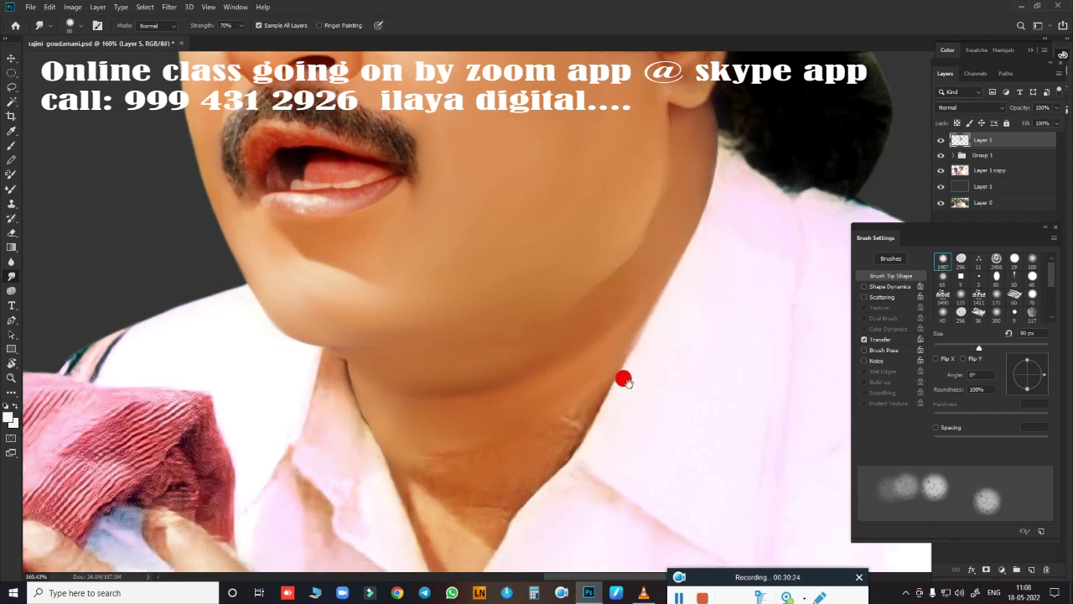
pyautogui.moveTo(459, 362); pyautogui.dragTo(504, 164)
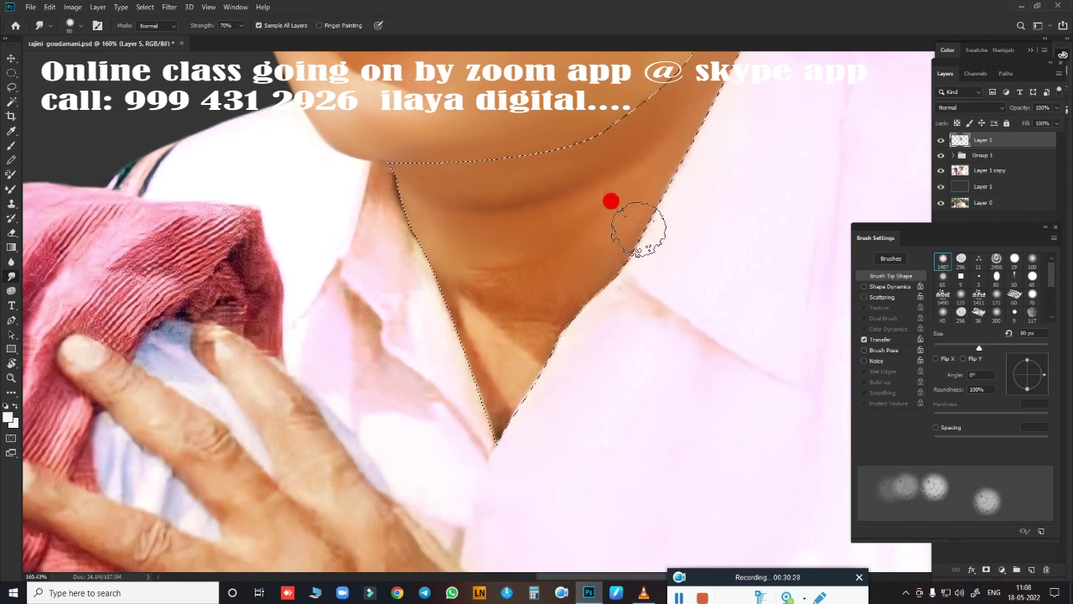
# Smudge up along the neckline edge to the ear with a 50 px brush.
pyautogui.press(']')
pyautogui.press(']')
pyautogui.press('[')
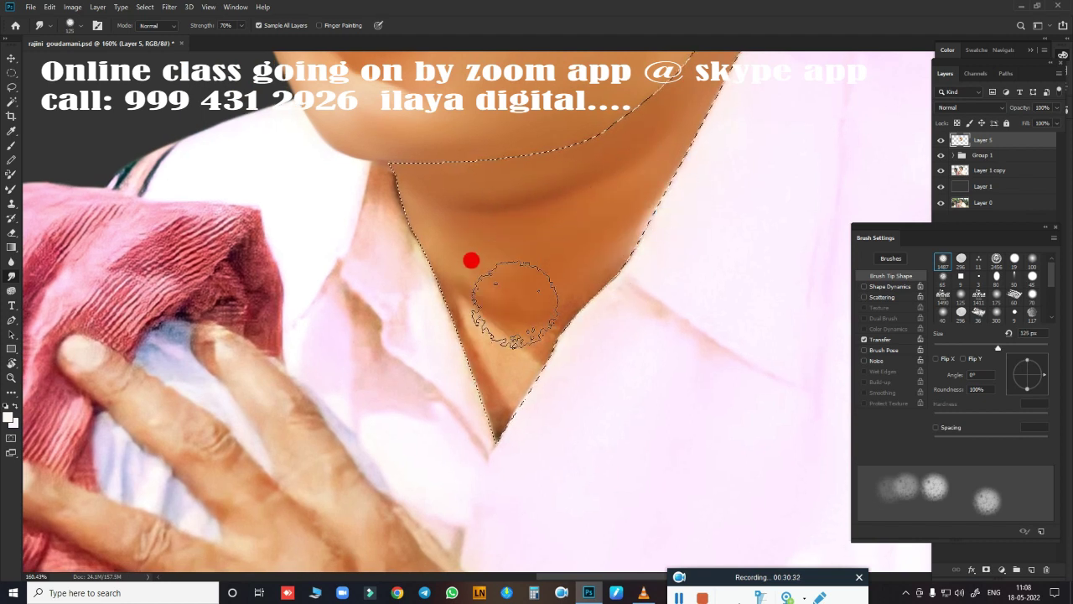
pyautogui.press('[')
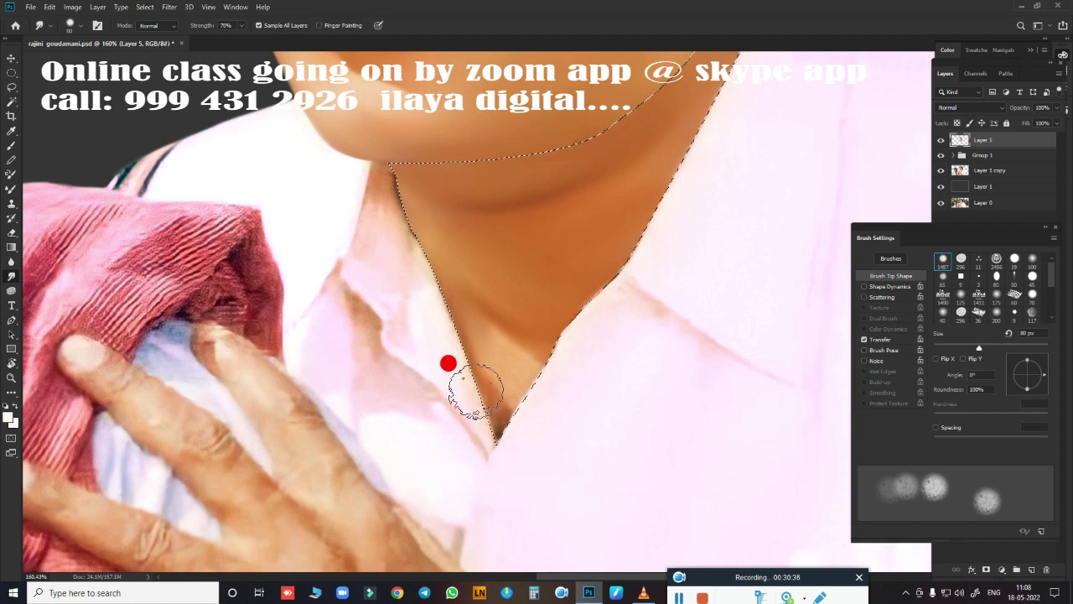
pyautogui.press(']')
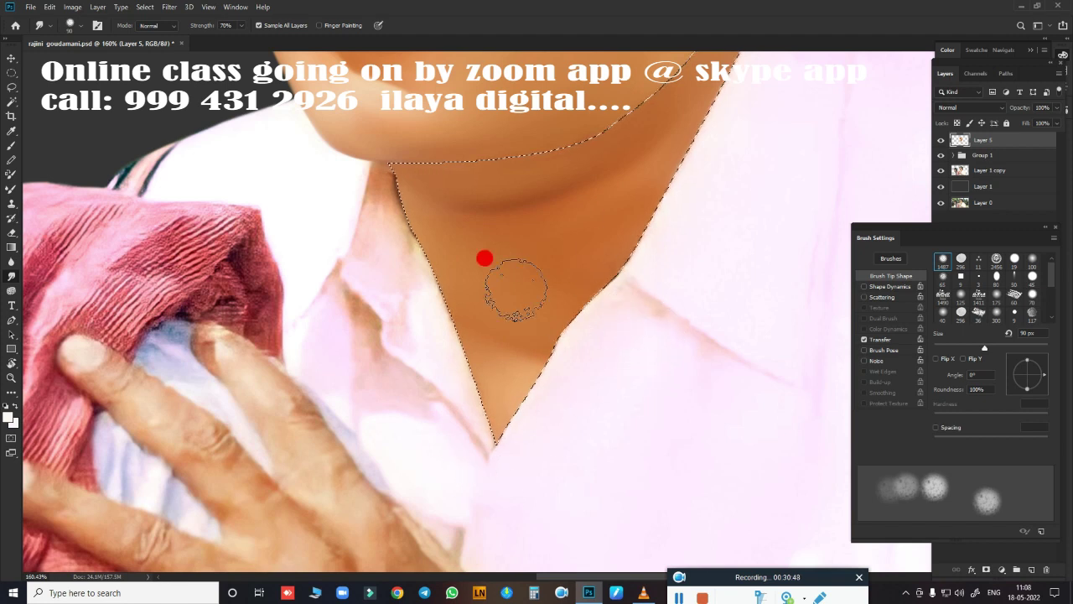
pyautogui.press('[')
pyautogui.press('[')
pyautogui.press('[')
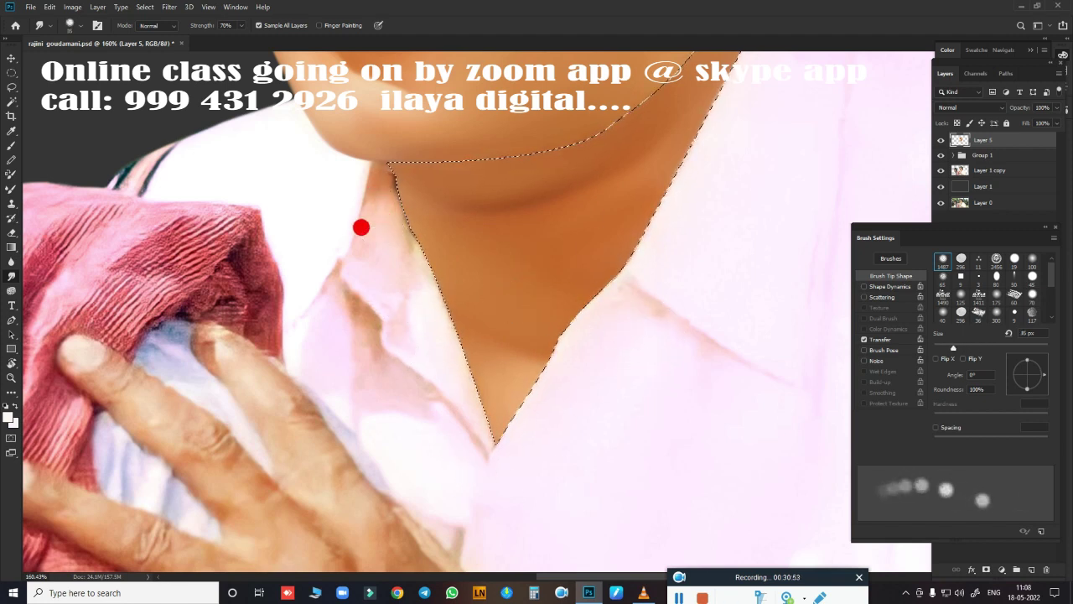
pyautogui.press(']')
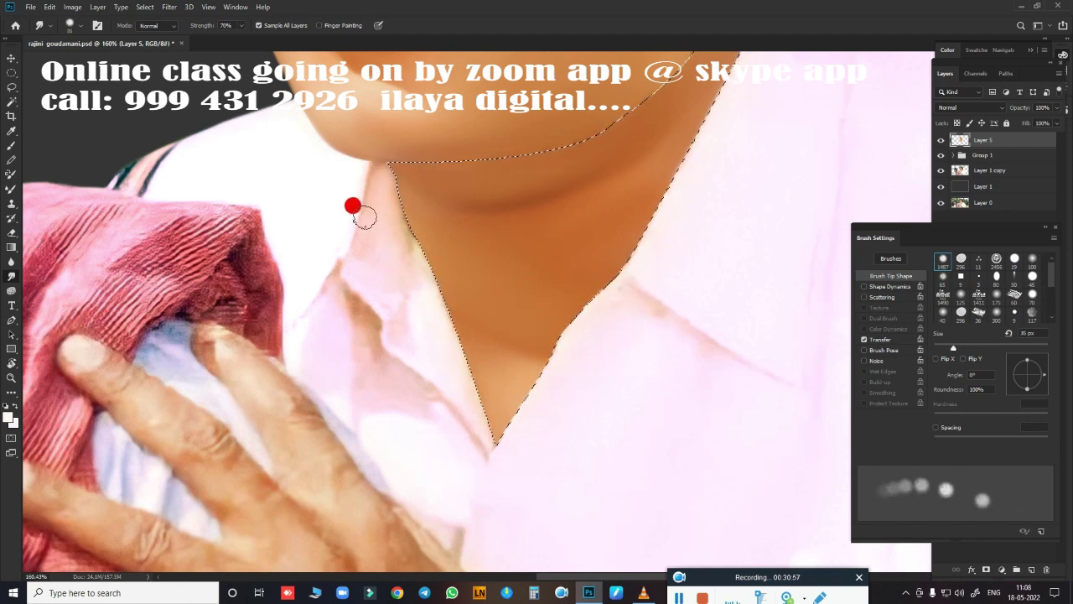
pyautogui.press(']')
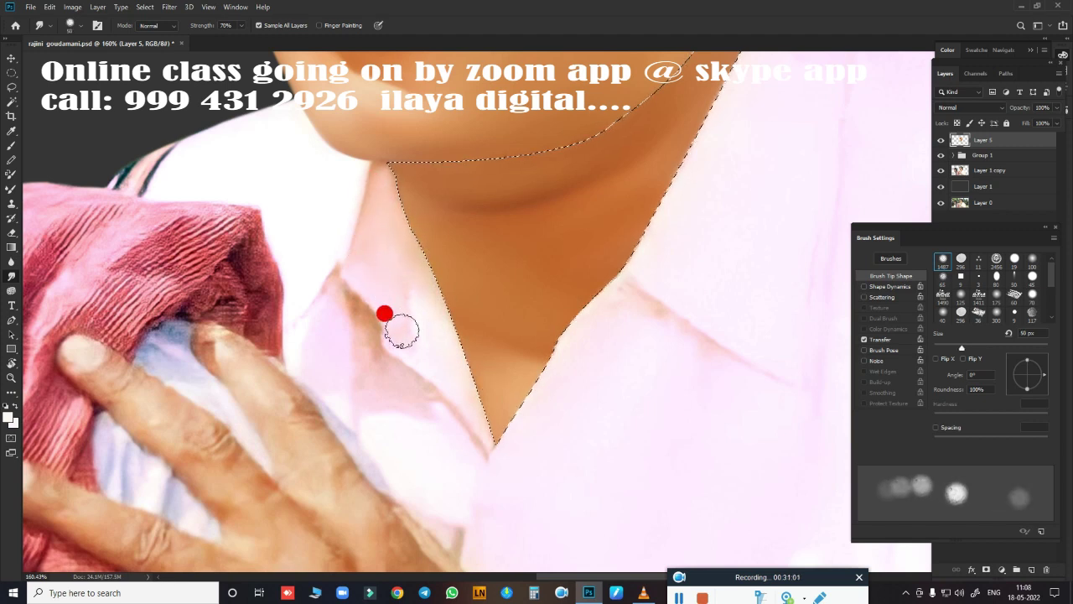
pyautogui.moveTo(601, 307); pyautogui.dragTo(632, 269)
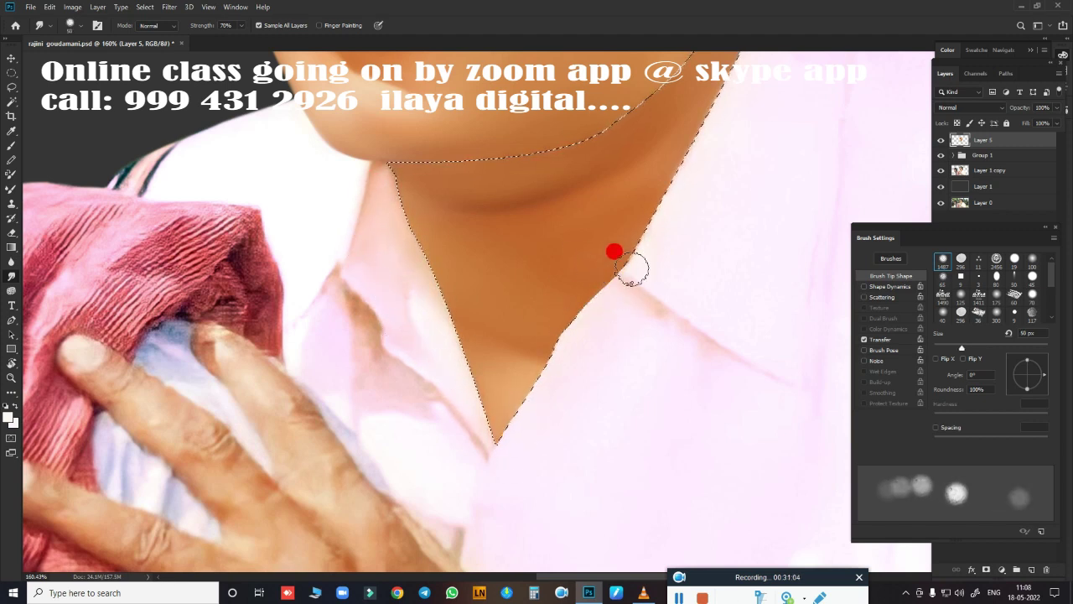
pyautogui.moveTo(713, 109)
pyautogui.mouseDown()
pyautogui.moveTo(609, 355)
pyautogui.moveTo(647, 168)
pyautogui.moveTo(579, 262)
pyautogui.moveTo(364, 388)
pyautogui.moveTo(597, 384)
pyautogui.moveTo(575, 327)
pyautogui.moveTo(623, 185)
pyautogui.moveTo(595, 276)
pyautogui.moveTo(619, 199)
pyautogui.moveTo(562, 294)
pyautogui.moveTo(457, 374)
pyautogui.moveTo(354, 388)
pyautogui.moveTo(570, 271)
pyautogui.moveTo(594, 297)
pyautogui.moveTo(354, 427)
pyautogui.moveTo(508, 352)
pyautogui.moveTo(683, 167)
pyautogui.mouseUp()
# Clear the neck selection, fit the image in view, and save the portrait.
pyautogui.hotkey('ctrl', 'd')
pyautogui.hotkey('ctrl', '0')
pyautogui.hotkey('ctrl', 's')
pyautogui.scroll(-3, 495, 392)
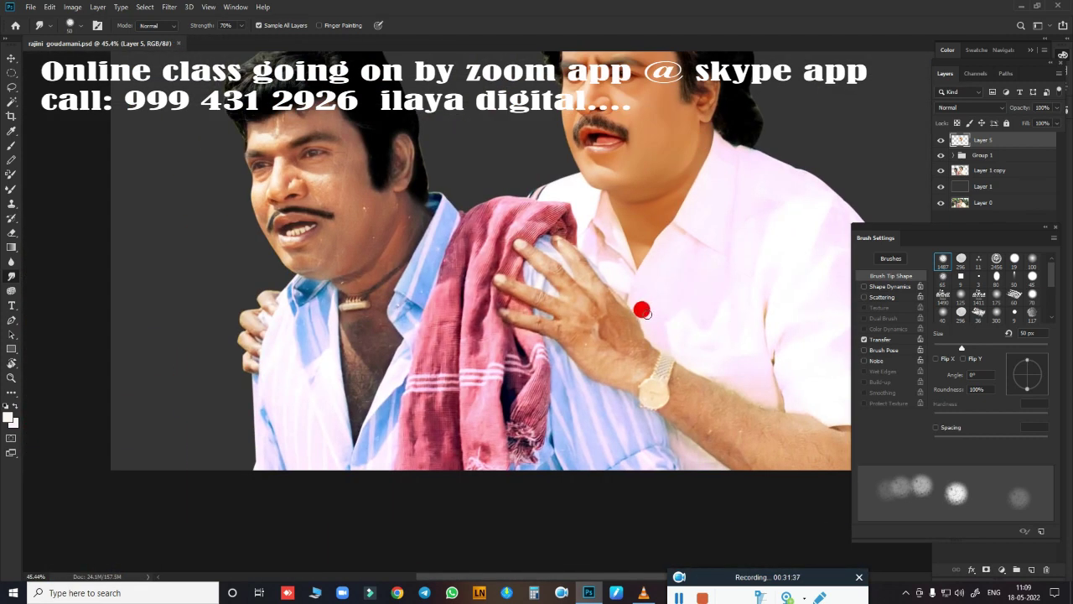
# On Layer 3, smudge the teeth edge toward the upper lip with a 15 px brush.
pyautogui.hotkey('ctrl', '0')
pyautogui.keyDown('alt'); pyautogui.scroll(5, 515, 324); pyautogui.keyUp('alt')
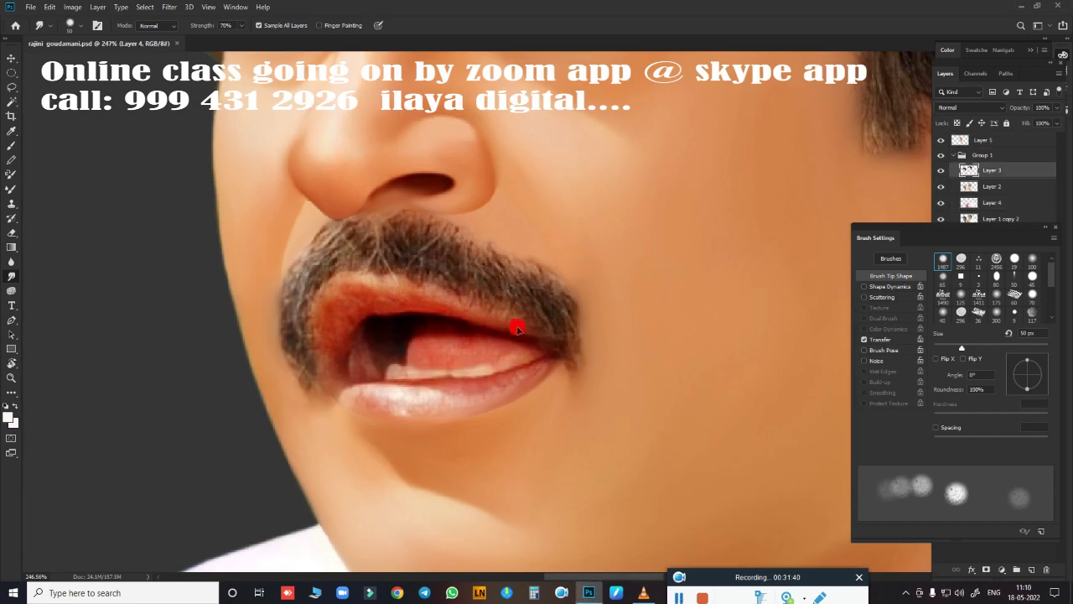
pyautogui.keyDown('ctrl'); pyautogui.click(514, 324); pyautogui.keyUp('ctrl')
pyautogui.keyDown('alt'); pyautogui.scroll(2, 553, 321); pyautogui.keyUp('alt')
pyautogui.keyDown('alt'); pyautogui.scroll(1, 546, 311); pyautogui.keyUp('alt')
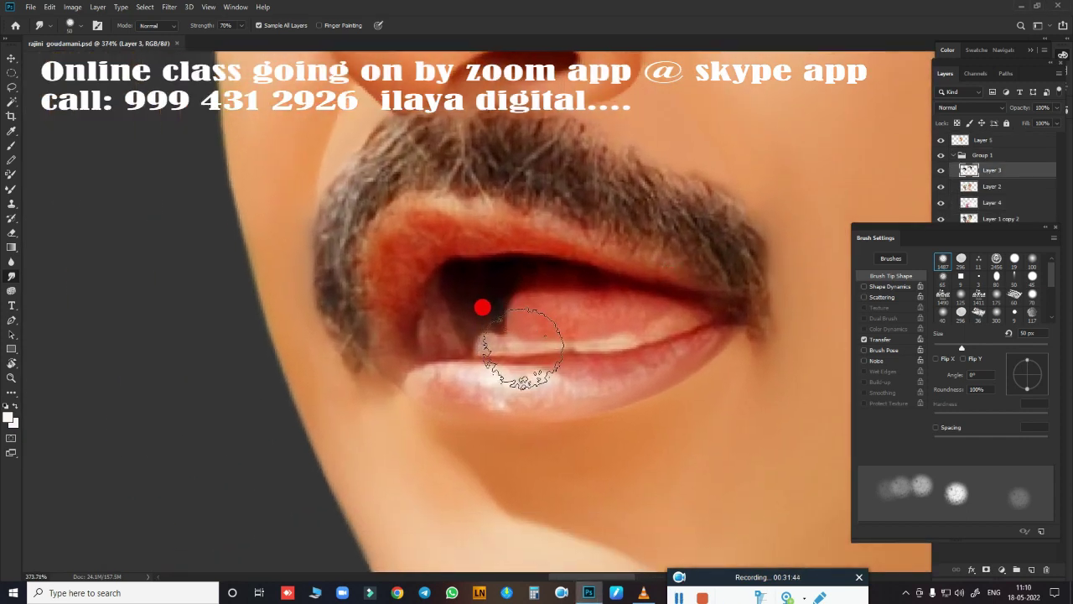
pyautogui.moveTo(493, 297)
pyautogui.mouseDown()
pyautogui.moveTo(524, 314)
pyautogui.moveTo(485, 342)
pyautogui.mouseUp()
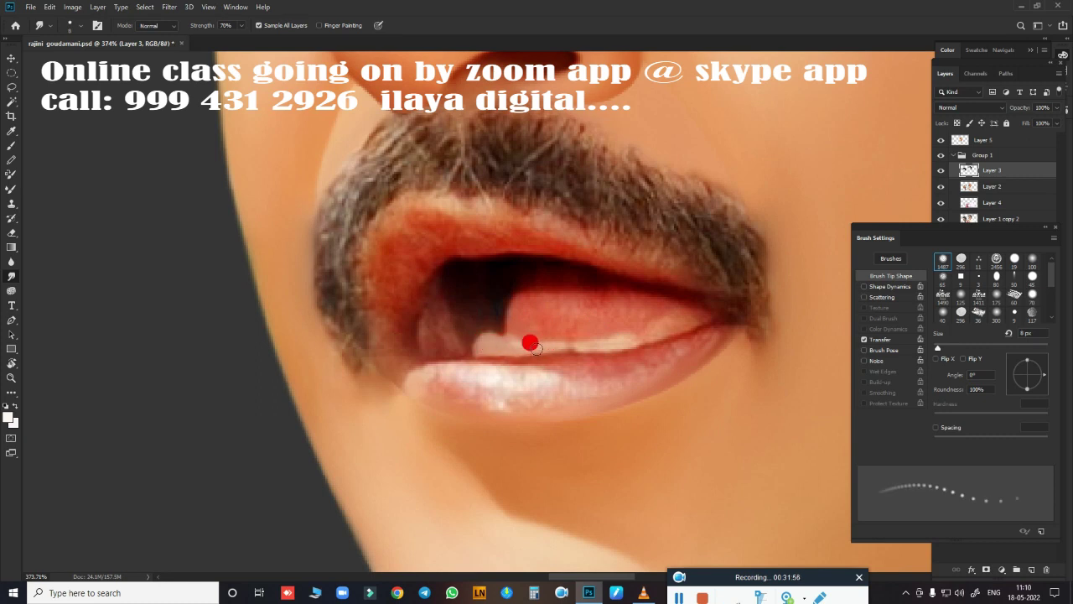
pyautogui.moveTo(535, 347); pyautogui.dragTo(608, 340)
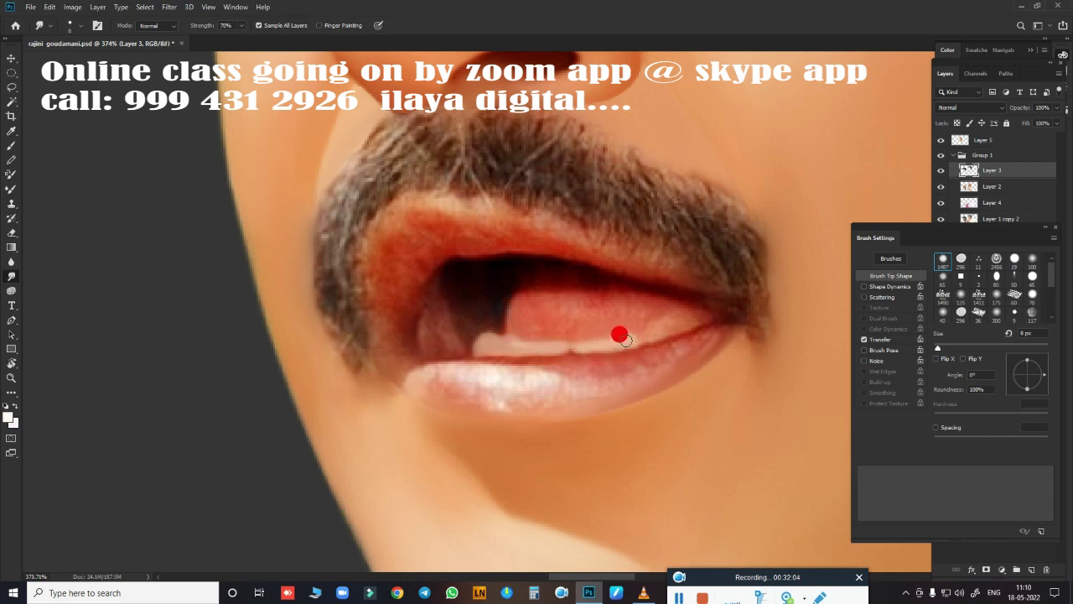
pyautogui.moveTo(591, 346)
pyautogui.mouseDown()
pyautogui.moveTo(623, 335)
pyautogui.moveTo(540, 282)
pyautogui.moveTo(463, 277)
pyautogui.moveTo(457, 265)
pyautogui.mouseUp()
pyautogui.press('b')
pyautogui.press(']')
pyautogui.press(']')
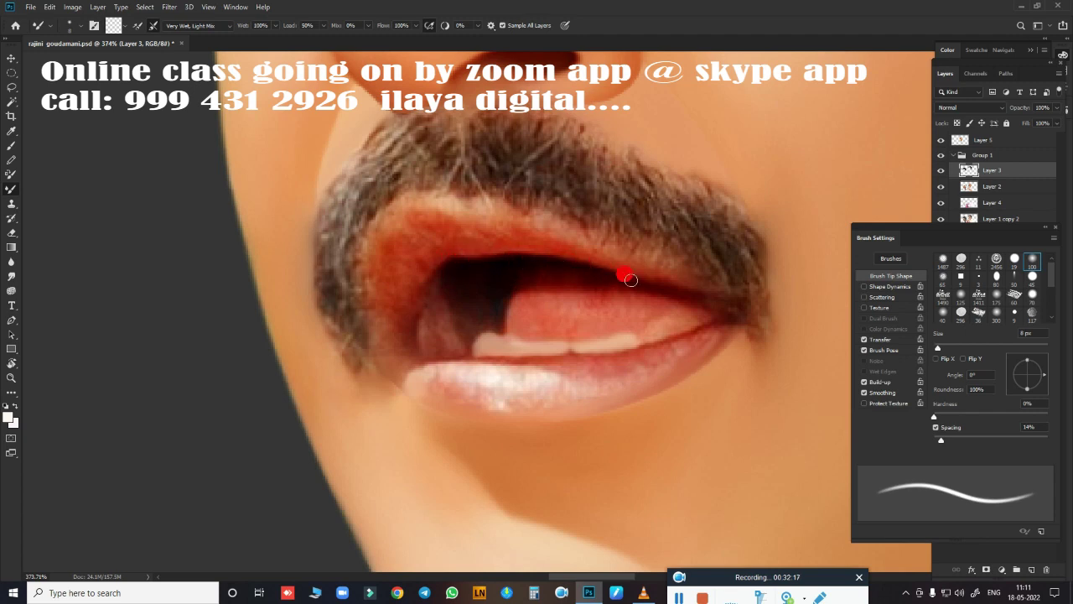
# Blend the lower and upper lip edges with the Mixer Brush at 8–15 px.
pyautogui.moveTo(703, 324)
pyautogui.mouseDown()
pyautogui.moveTo(651, 332)
pyautogui.moveTo(643, 347)
pyautogui.mouseUp()
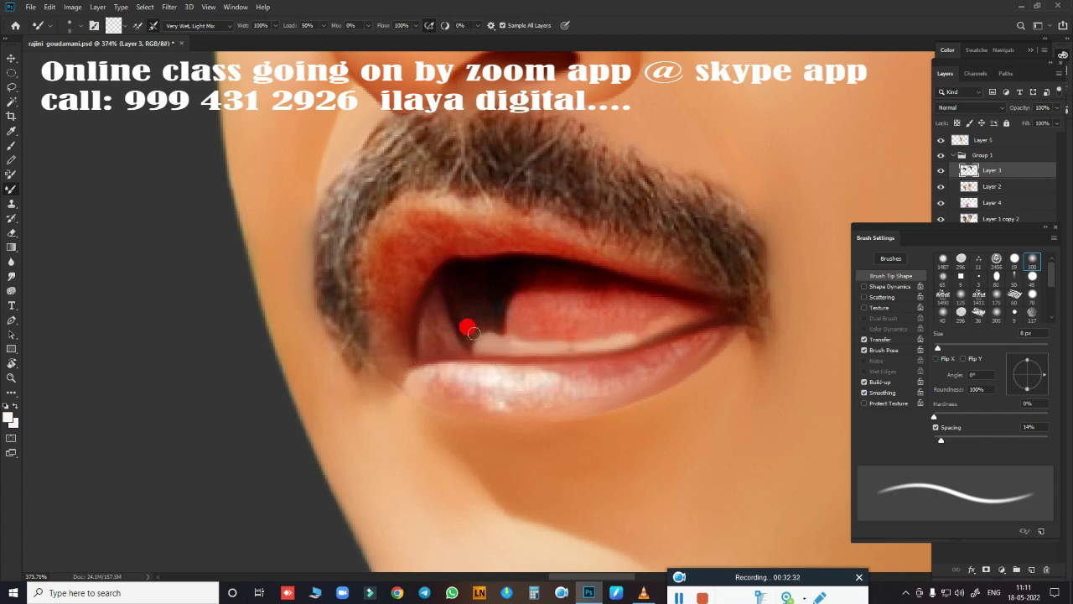
pyautogui.moveTo(508, 293); pyautogui.dragTo(520, 265)
pyautogui.press(']')
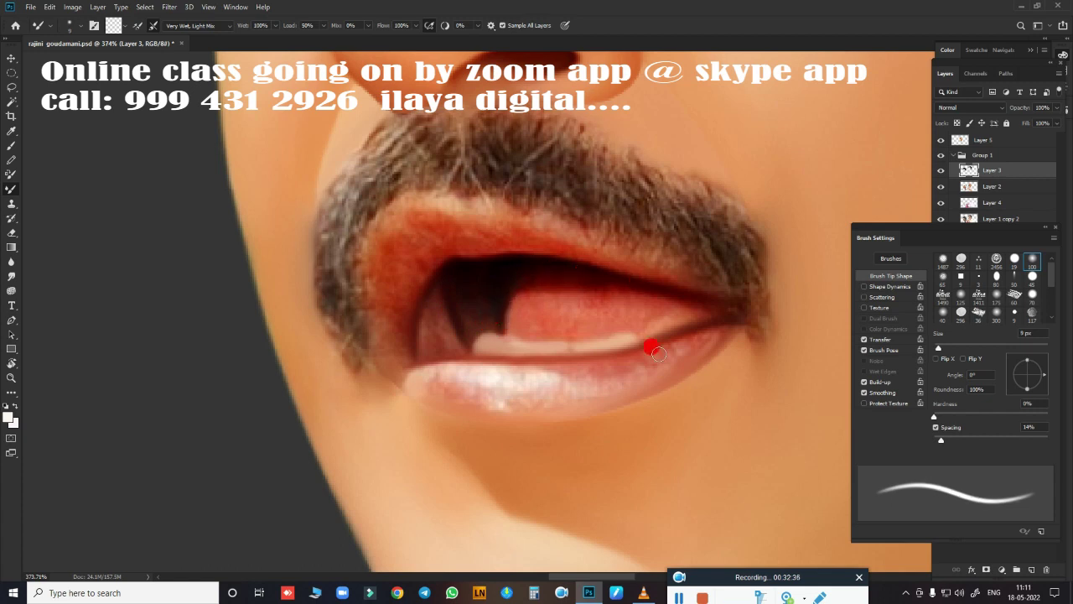
pyautogui.press(']')
pyautogui.press(']')
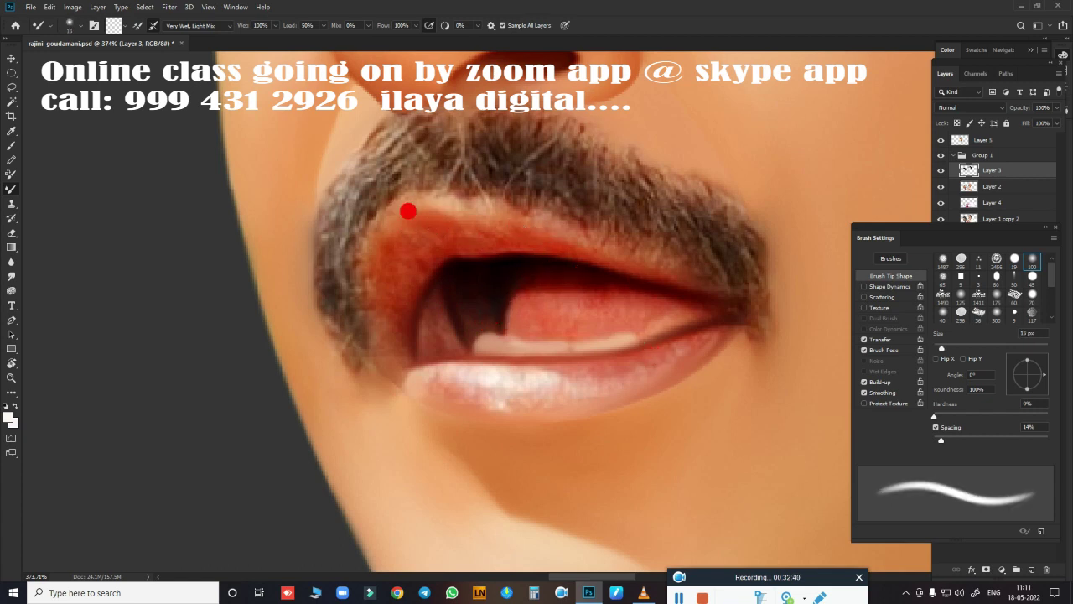
pyautogui.moveTo(415, 217); pyautogui.dragTo(399, 249)
pyautogui.press('[')
pyautogui.moveTo(465, 224)
pyautogui.mouseDown()
pyautogui.moveTo(524, 227)
pyautogui.moveTo(483, 219)
pyautogui.mouseUp()
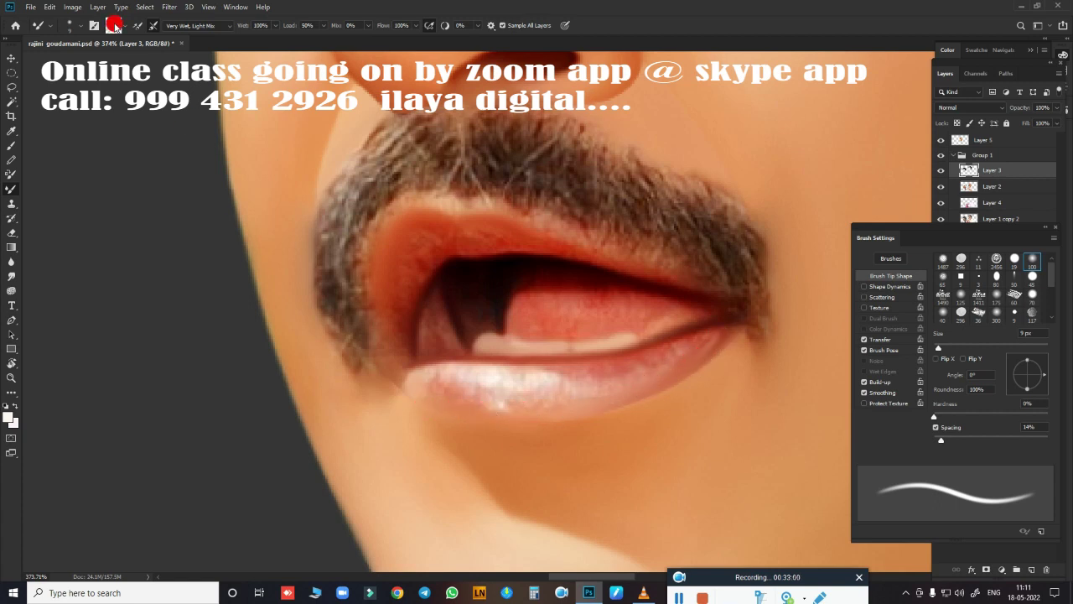
# Set the Mixer Brush colour to red sampled from the lip and paint along the lower-lip edge.
pyautogui.click(115, 26)
pyautogui.click(546, 278)
pyautogui.click(976, 341)
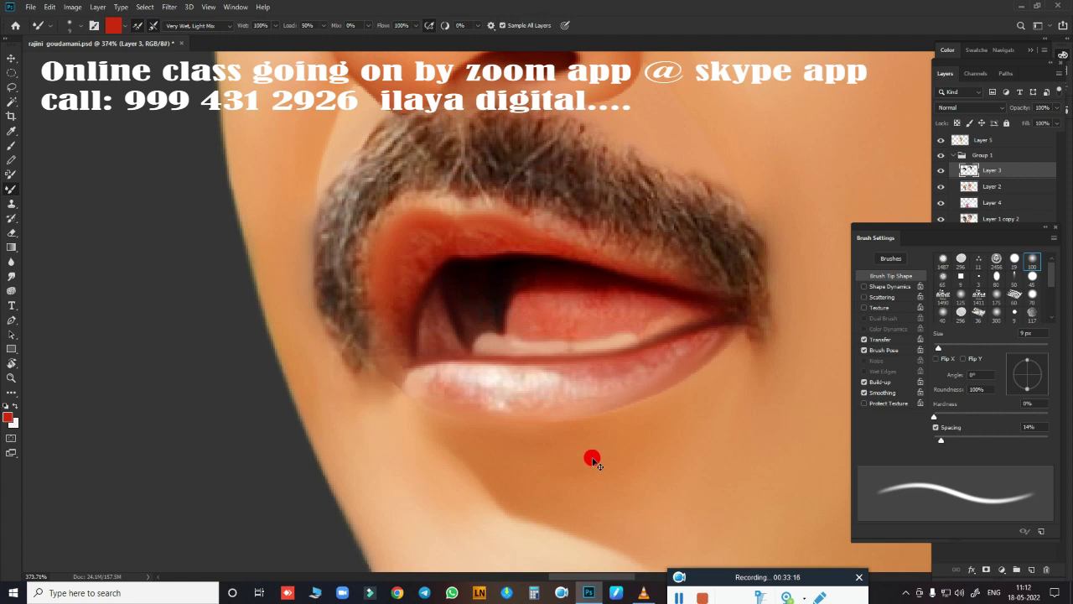
pyautogui.click(941, 141)
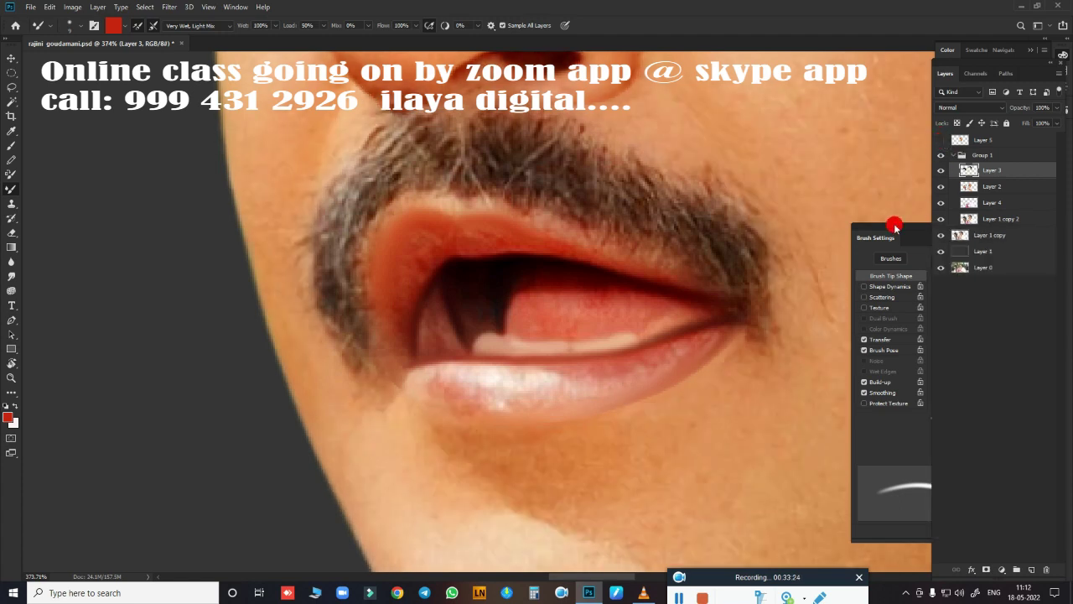
pyautogui.scroll(-4, 713, 323)
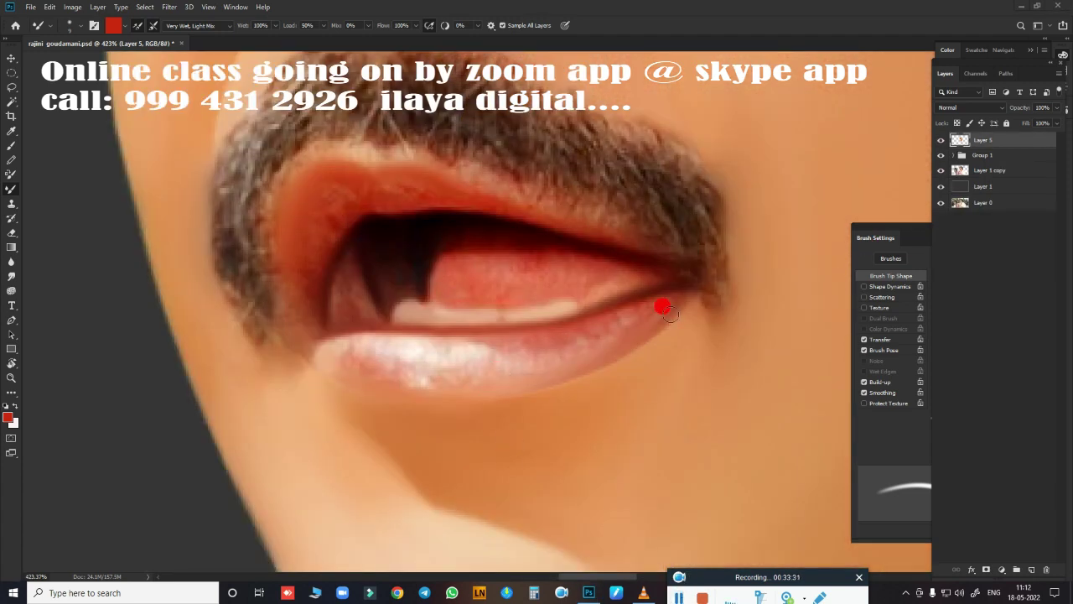
pyautogui.moveTo(670, 313)
pyautogui.mouseDown()
pyautogui.moveTo(680, 302)
pyautogui.moveTo(587, 357)
pyautogui.moveTo(513, 376)
pyautogui.moveTo(401, 395)
pyautogui.moveTo(359, 384)
pyautogui.moveTo(394, 393)
pyautogui.mouseUp()
pyautogui.moveTo(342, 355)
pyautogui.mouseDown()
pyautogui.moveTo(305, 359)
pyautogui.moveTo(365, 393)
pyautogui.moveTo(471, 400)
pyautogui.mouseUp()
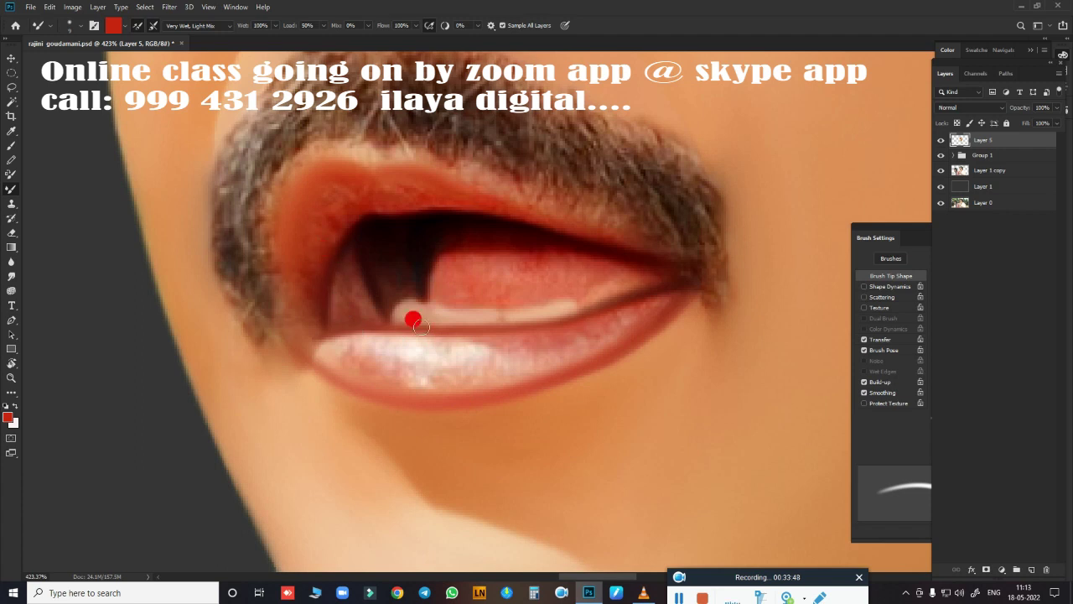
pyautogui.moveTo(421, 327)
pyautogui.mouseDown()
pyautogui.moveTo(545, 321)
pyautogui.moveTo(498, 351)
pyautogui.mouseUp()
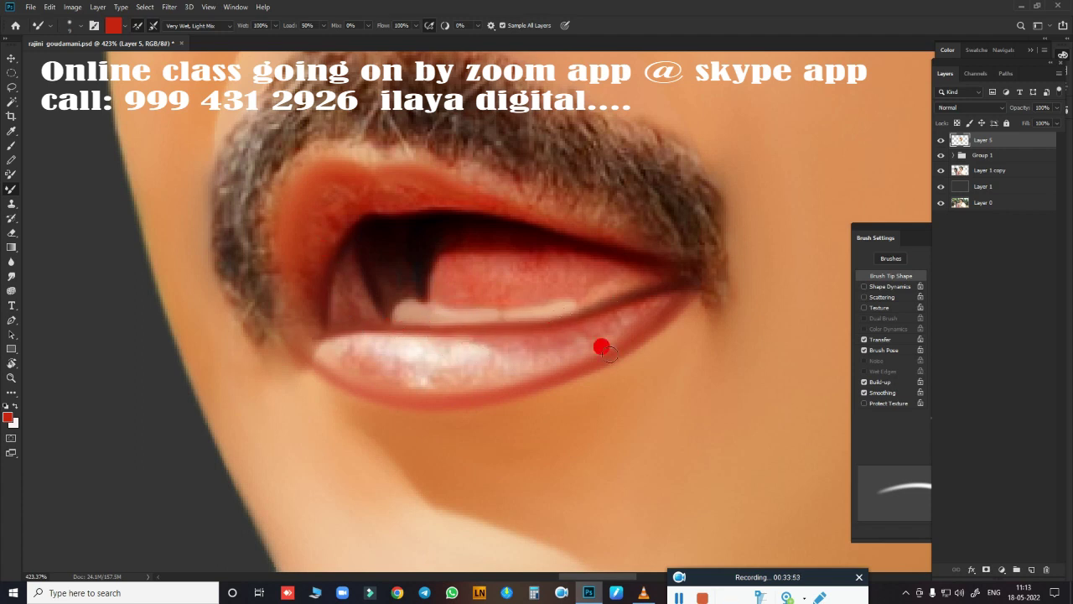
# Start a pen path along the lower lip's bottom edge to the right mouth corner.
pyautogui.moveTo(651, 330)
pyautogui.mouseDown()
pyautogui.moveTo(546, 403)
pyautogui.moveTo(622, 416)
pyautogui.mouseUp()
pyautogui.scroll(2, 659, 410)
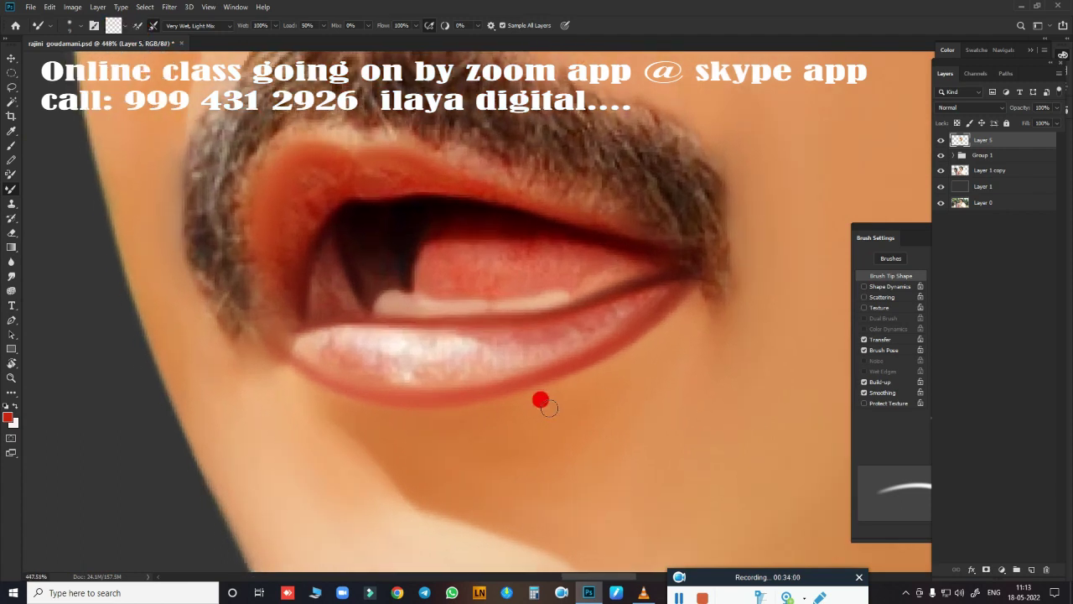
pyautogui.press('p')
pyautogui.click(287, 363)
pyautogui.moveTo(545, 385); pyautogui.dragTo(700, 326)
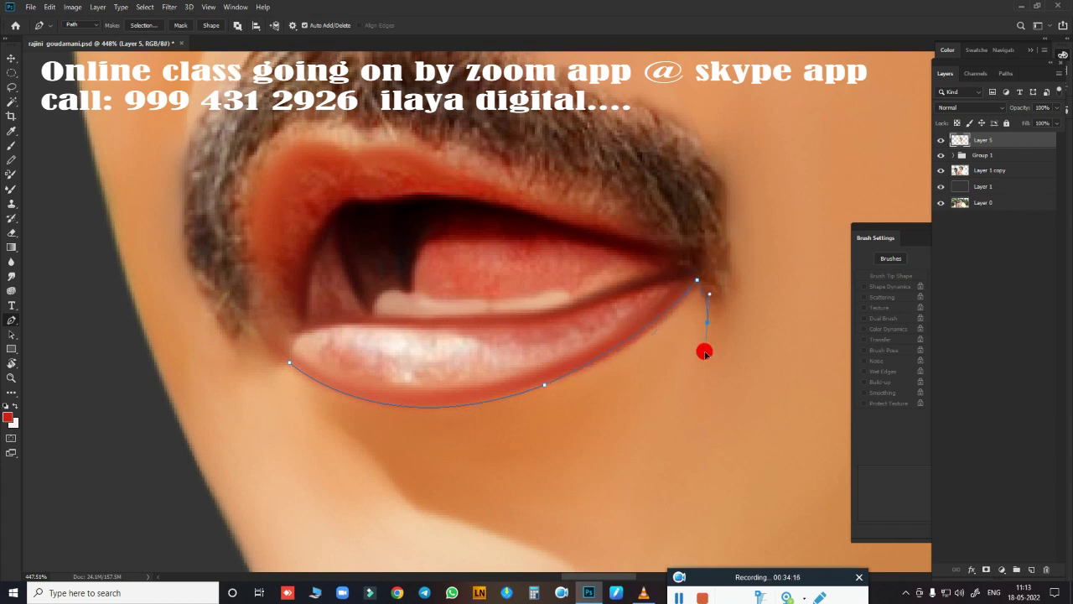
# Close the path down around the chin and turn it into a selection.
pyautogui.click(614, 462)
pyautogui.click(498, 507)
pyautogui.moveTo(377, 438); pyautogui.dragTo(307, 416)
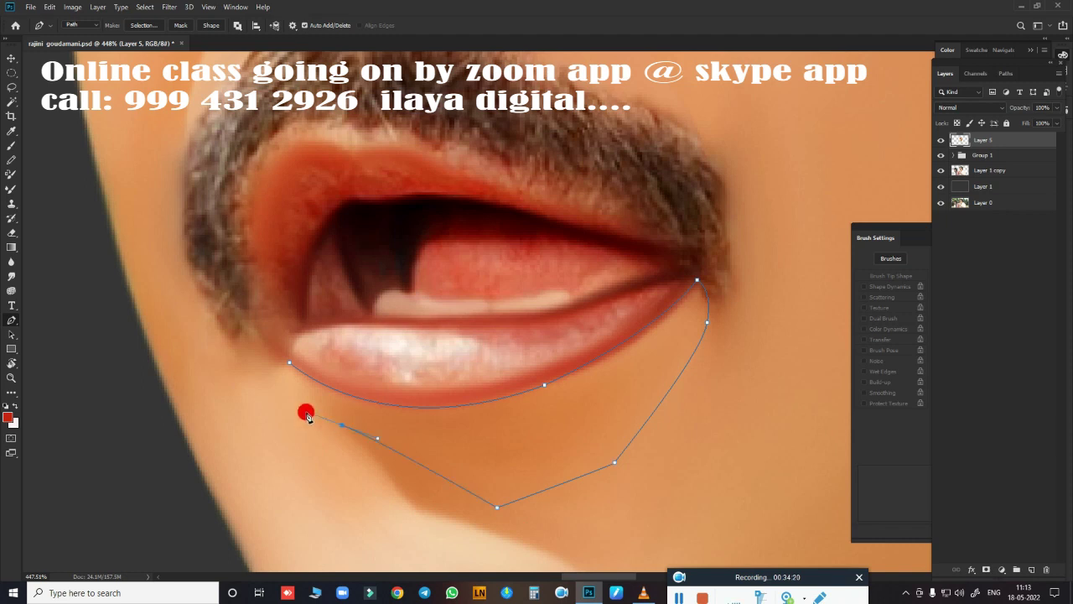
pyautogui.hotkey('ctrl', 'Return')
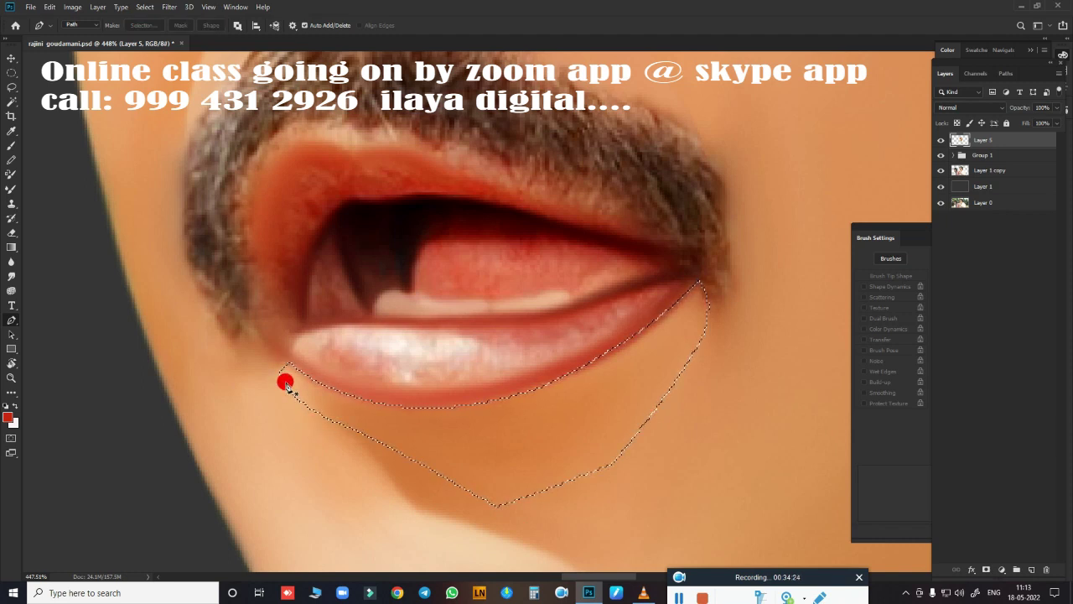
# Smudge the lower-lip edge inside the selection into a smooth curve.
pyautogui.press('r')
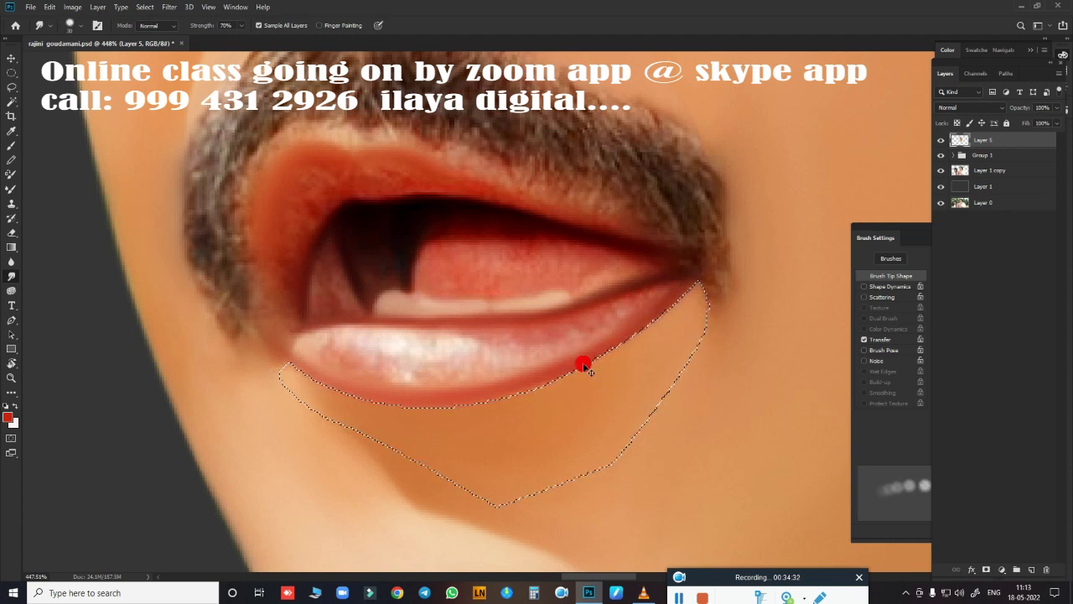
pyautogui.press(']')
pyautogui.press(']')
pyautogui.press(']')
pyautogui.moveTo(560, 370); pyautogui.dragTo(340, 390)
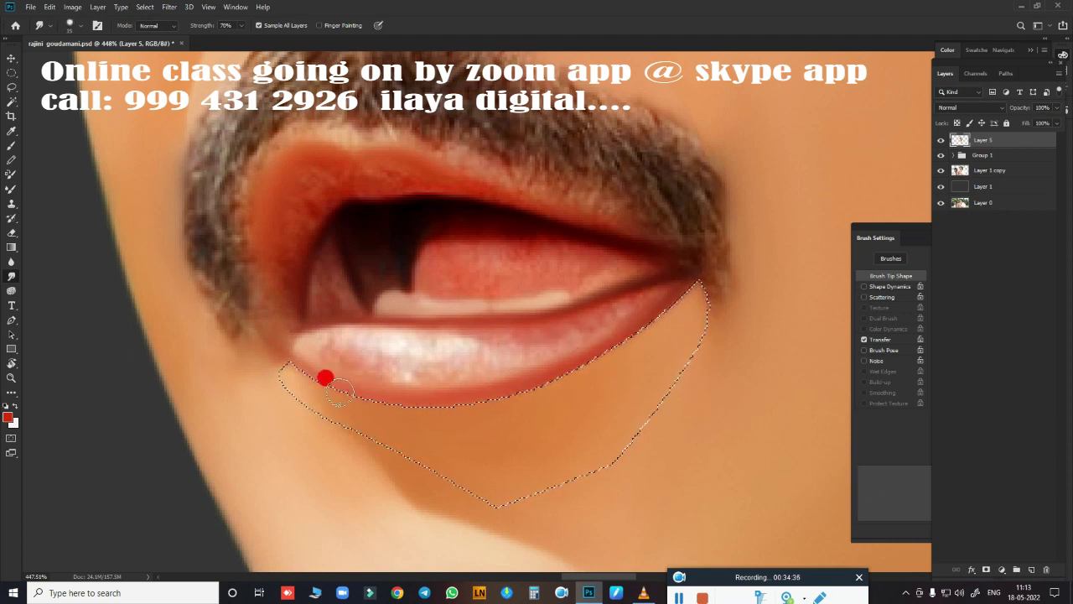
pyautogui.moveTo(645, 296)
pyautogui.mouseDown()
pyautogui.moveTo(398, 337)
pyautogui.moveTo(508, 330)
pyautogui.moveTo(360, 376)
pyautogui.moveTo(395, 395)
pyautogui.moveTo(319, 379)
pyautogui.moveTo(330, 355)
pyautogui.moveTo(400, 366)
pyautogui.moveTo(412, 345)
pyautogui.moveTo(424, 357)
pyautogui.moveTo(606, 308)
pyautogui.mouseUp()
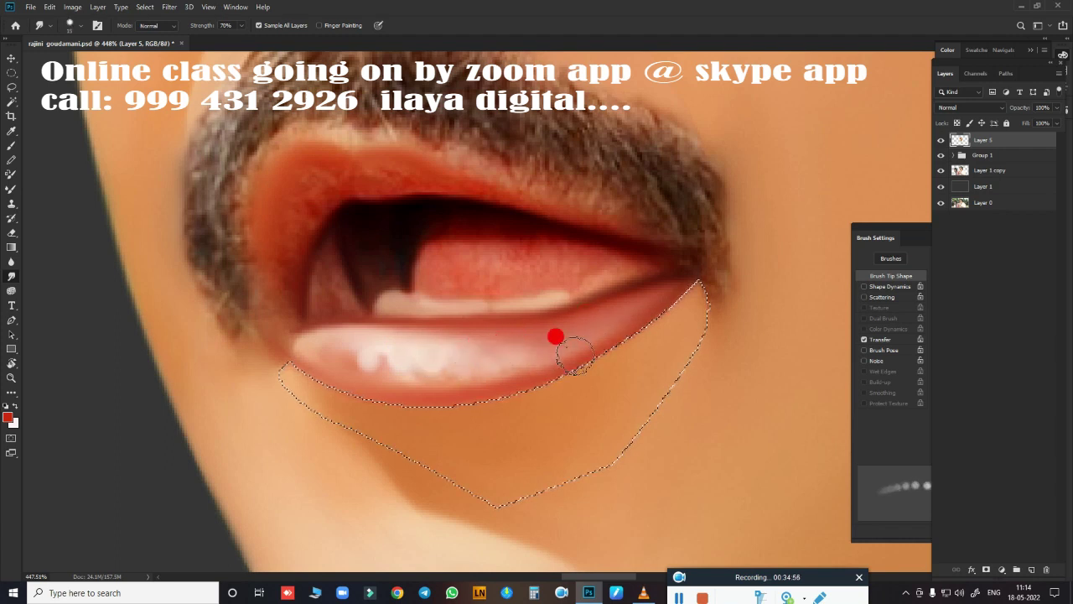
pyautogui.moveTo(575, 355)
pyautogui.mouseDown()
pyautogui.moveTo(458, 389)
pyautogui.moveTo(383, 384)
pyautogui.moveTo(462, 347)
pyautogui.moveTo(462, 364)
pyautogui.moveTo(506, 357)
pyautogui.moveTo(309, 348)
pyautogui.moveTo(578, 445)
pyautogui.moveTo(498, 448)
pyautogui.moveTo(587, 411)
pyautogui.mouseUp()
pyautogui.moveTo(514, 319)
pyautogui.mouseDown()
pyautogui.moveTo(418, 226)
pyautogui.moveTo(432, 217)
pyautogui.moveTo(384, 201)
pyautogui.moveTo(333, 204)
pyautogui.moveTo(286, 284)
pyautogui.mouseUp()
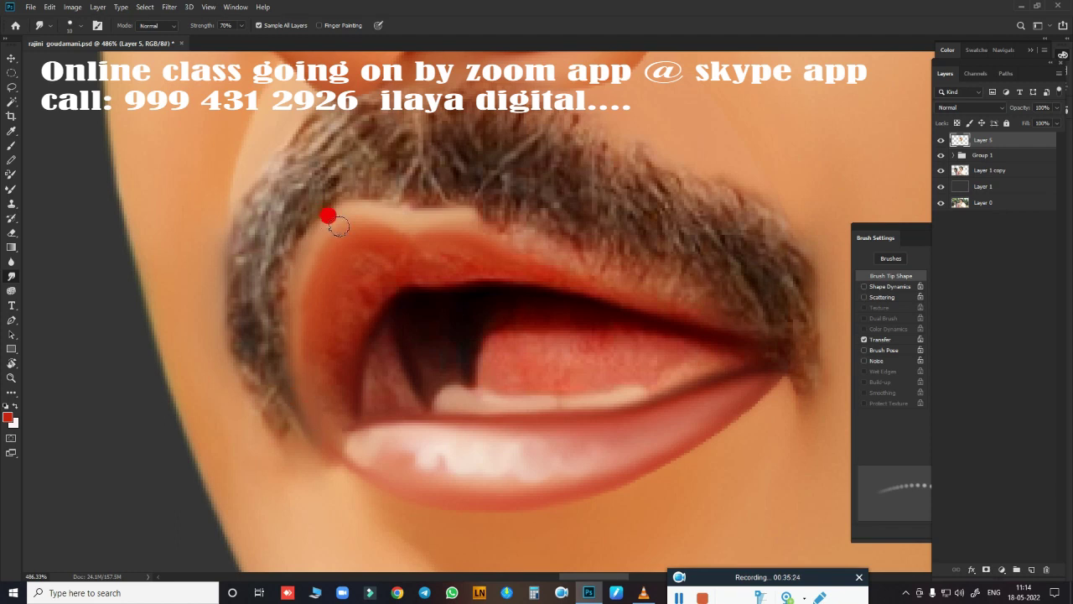
# Smear the upper lip outline from the left corner across to the right.
pyautogui.moveTo(373, 207); pyautogui.dragTo(340, 218)
pyautogui.moveTo(420, 213)
pyautogui.mouseDown()
pyautogui.moveTo(545, 232)
pyautogui.moveTo(674, 280)
pyautogui.mouseUp()
pyautogui.click(382, 237)
pyautogui.moveTo(382, 236)
pyautogui.mouseDown()
pyautogui.moveTo(444, 220)
pyautogui.moveTo(525, 240)
pyautogui.moveTo(735, 321)
pyautogui.moveTo(520, 280)
pyautogui.moveTo(568, 290)
pyautogui.moveTo(482, 232)
pyautogui.moveTo(590, 305)
pyautogui.moveTo(374, 254)
pyautogui.moveTo(387, 270)
pyautogui.moveTo(334, 372)
pyautogui.moveTo(340, 445)
pyautogui.moveTo(379, 394)
pyautogui.moveTo(388, 410)
pyautogui.moveTo(455, 352)
pyautogui.moveTo(545, 317)
pyautogui.moveTo(706, 345)
pyautogui.moveTo(689, 368)
pyautogui.moveTo(609, 377)
pyautogui.moveTo(624, 344)
pyautogui.moveTo(487, 369)
pyautogui.moveTo(549, 352)
pyautogui.moveTo(618, 420)
pyautogui.moveTo(526, 367)
pyautogui.moveTo(603, 407)
pyautogui.moveTo(635, 378)
pyautogui.moveTo(623, 402)
pyautogui.moveTo(615, 347)
pyautogui.moveTo(595, 391)
pyautogui.moveTo(587, 227)
pyautogui.moveTo(617, 194)
pyautogui.moveTo(713, 235)
pyautogui.moveTo(776, 307)
pyautogui.mouseUp()
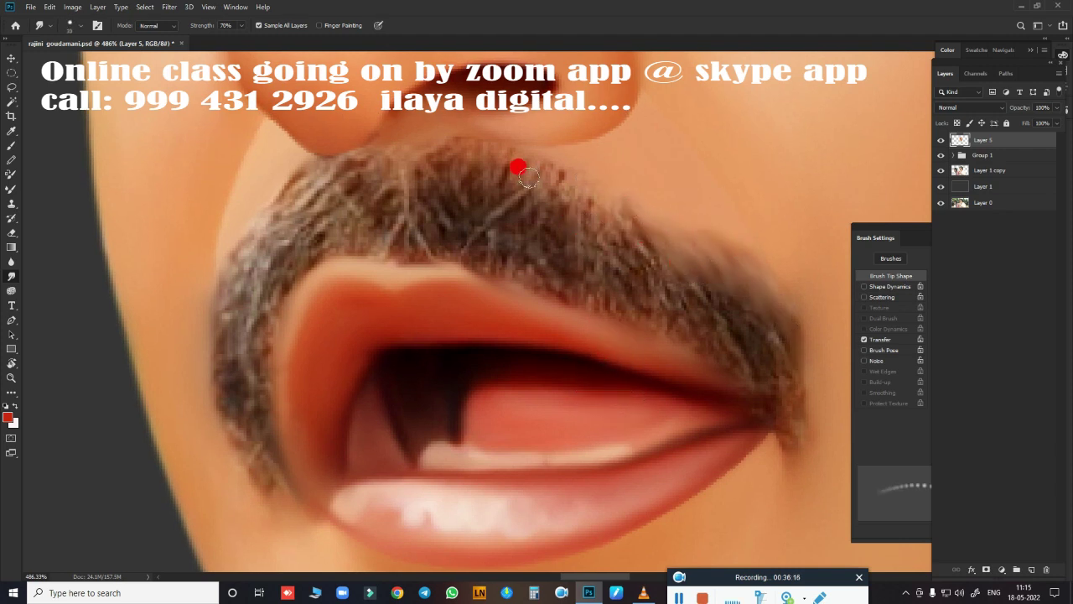
# Smear the moustache hairs below the nose and across its right side into soft strokes.
pyautogui.moveTo(528, 177)
pyautogui.mouseDown()
pyautogui.moveTo(554, 173)
pyautogui.moveTo(592, 227)
pyautogui.moveTo(638, 243)
pyautogui.mouseUp()
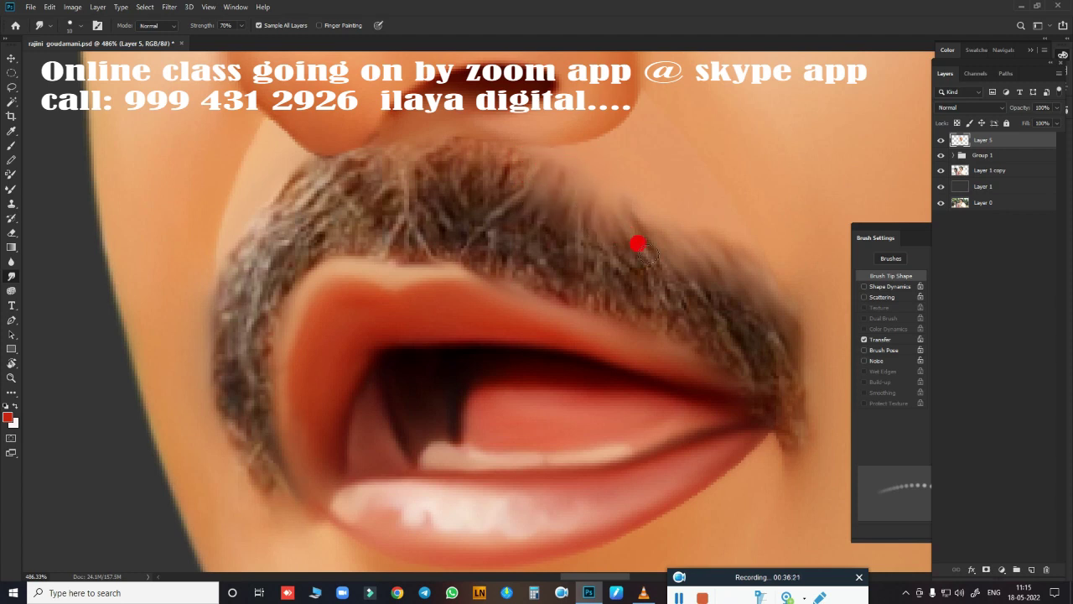
pyautogui.moveTo(427, 143)
pyautogui.mouseDown()
pyautogui.moveTo(450, 179)
pyautogui.moveTo(521, 191)
pyautogui.mouseUp()
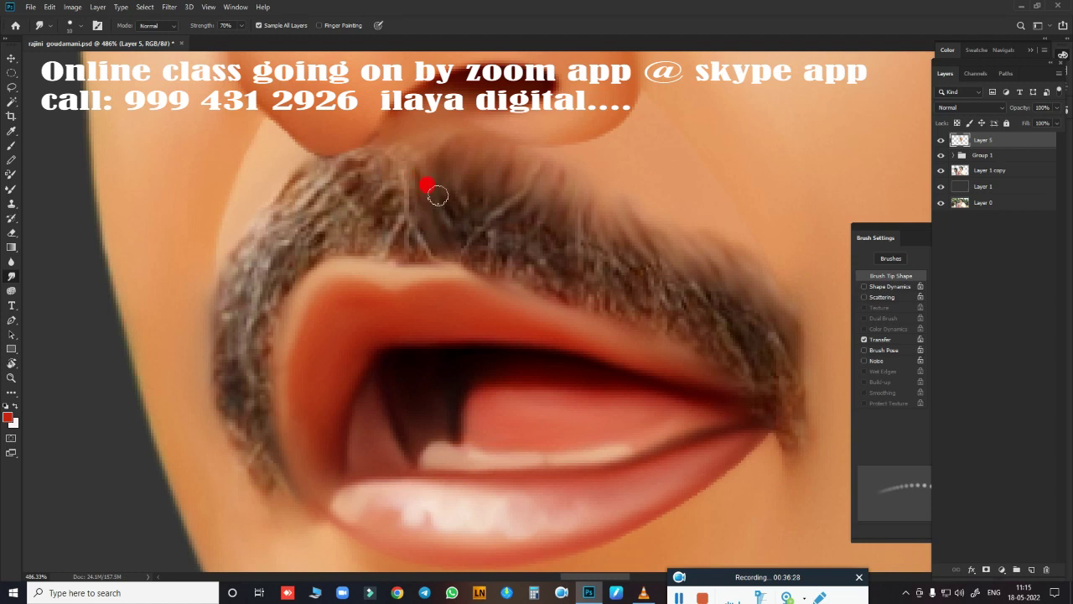
pyautogui.moveTo(437, 196)
pyautogui.mouseDown()
pyautogui.moveTo(480, 249)
pyautogui.moveTo(447, 241)
pyautogui.moveTo(504, 219)
pyautogui.moveTo(520, 247)
pyautogui.moveTo(487, 276)
pyautogui.mouseUp()
pyautogui.moveTo(550, 291); pyautogui.dragTo(575, 234)
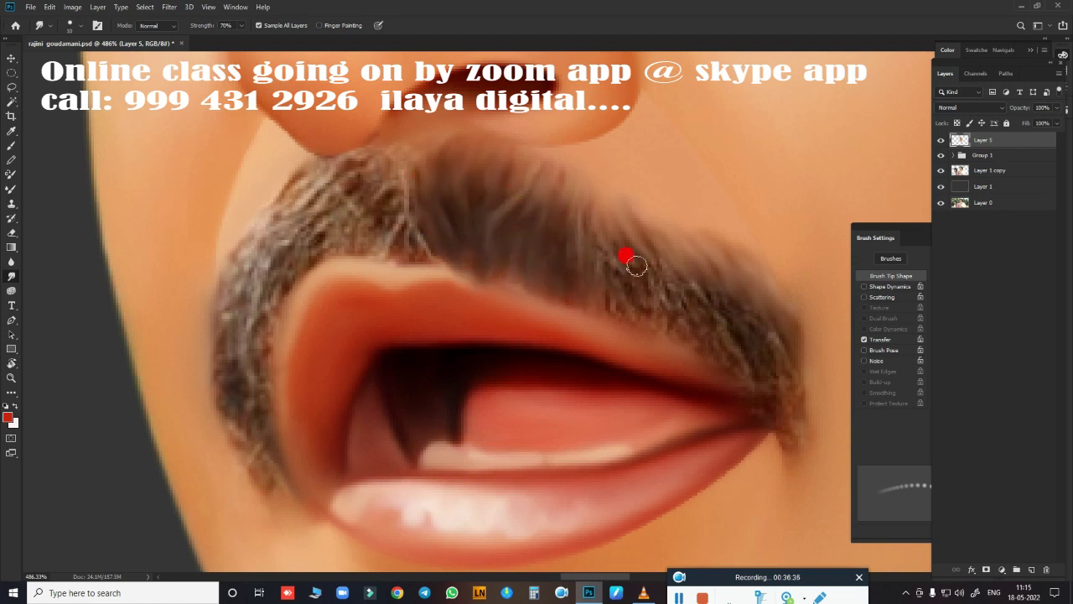
pyautogui.moveTo(637, 265)
pyautogui.mouseDown()
pyautogui.moveTo(607, 280)
pyautogui.moveTo(628, 249)
pyautogui.moveTo(683, 318)
pyautogui.moveTo(726, 324)
pyautogui.moveTo(743, 303)
pyautogui.mouseUp()
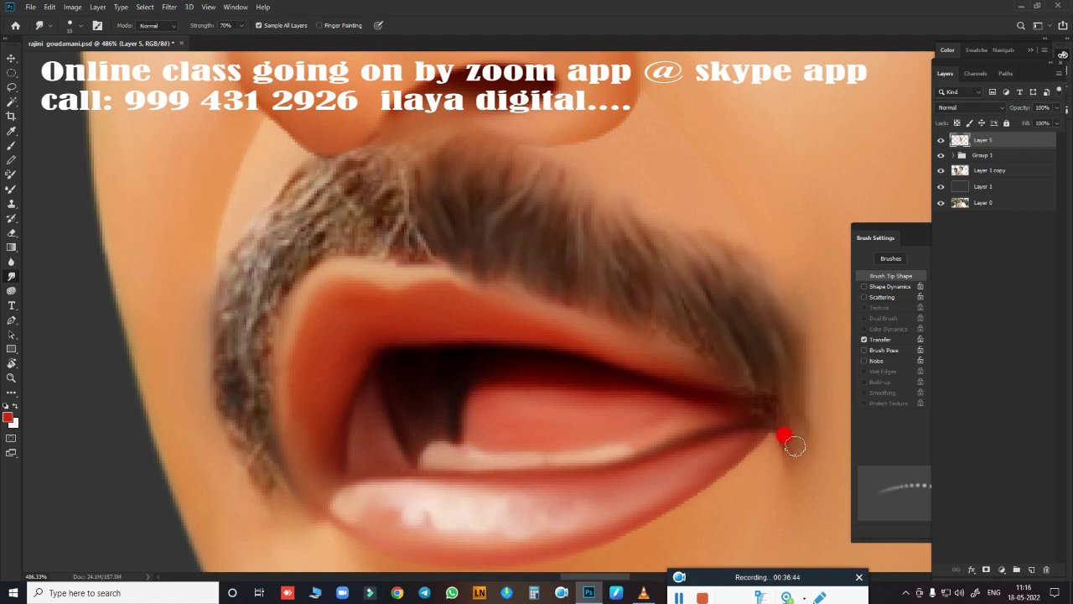
pyautogui.moveTo(782, 495); pyautogui.dragTo(798, 466)
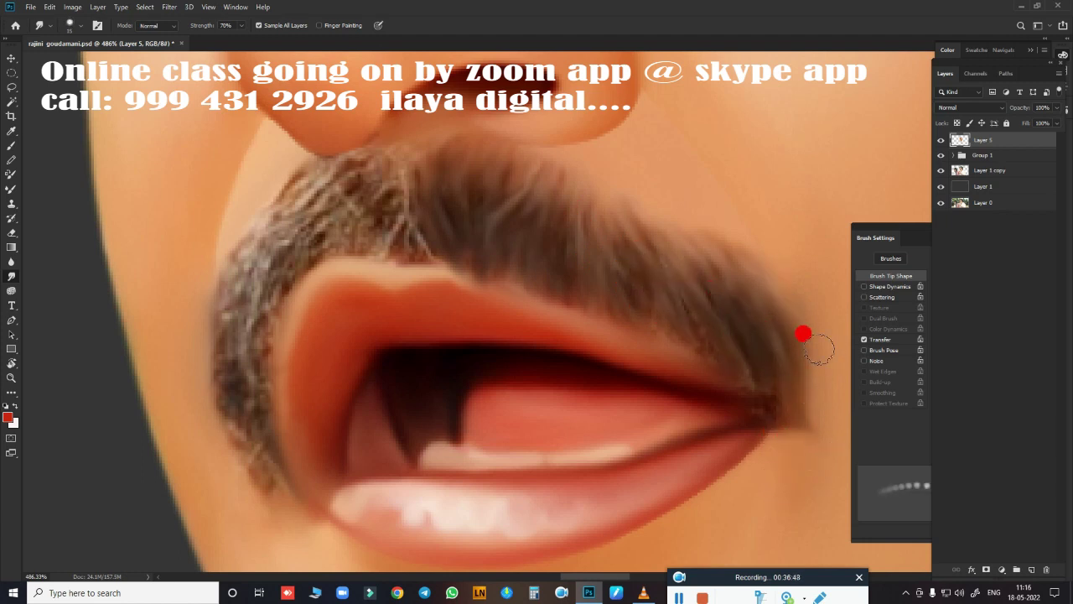
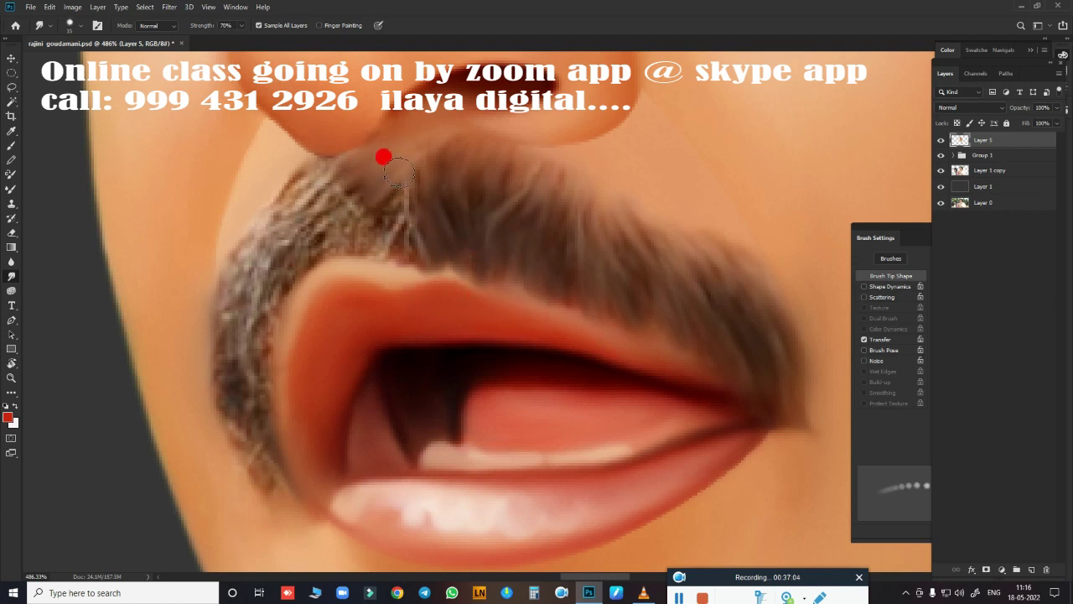
# Smudge the light mustache hairs under the nose into blended brown on Layer 5.
pyautogui.moveTo(383, 157)
pyautogui.mouseDown()
pyautogui.moveTo(313, 179)
pyautogui.moveTo(322, 159)
pyautogui.moveTo(337, 218)
pyautogui.moveTo(303, 267)
pyautogui.moveTo(230, 317)
pyautogui.mouseUp()
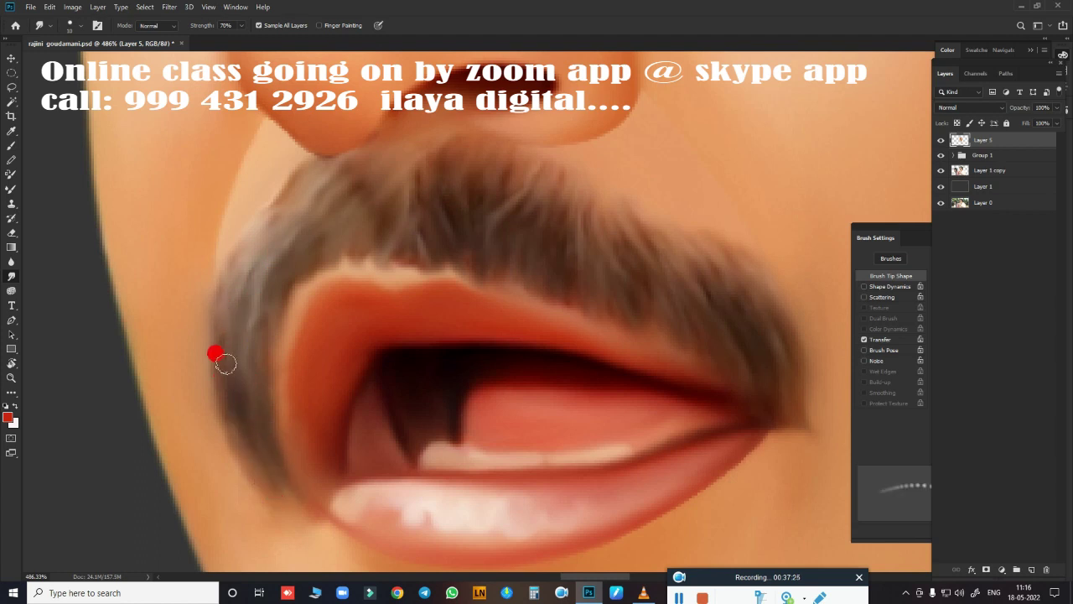
pyautogui.hotkey('ctrl', '0')
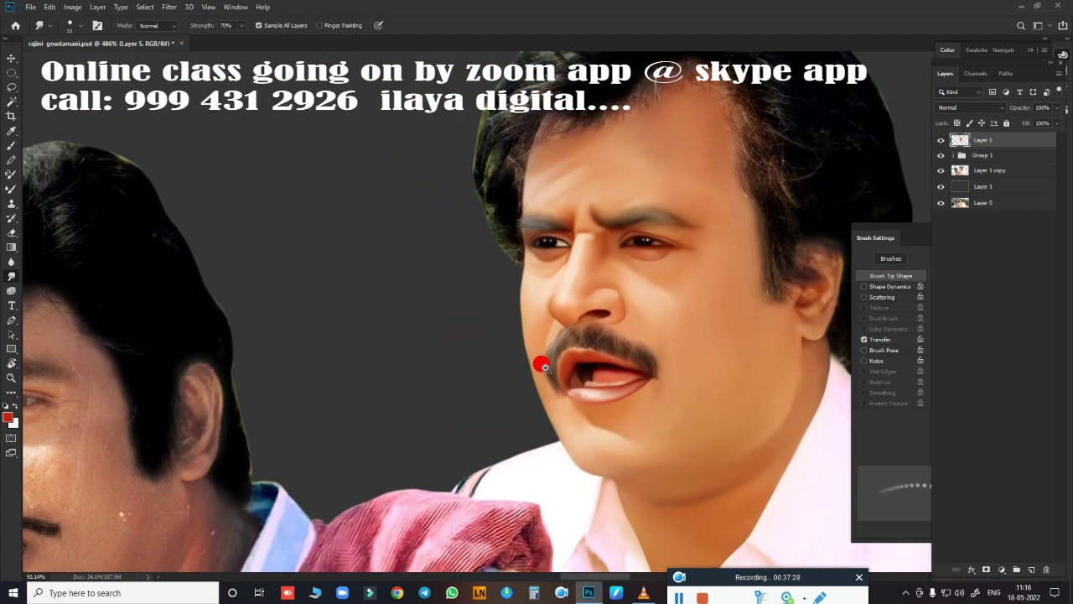
pyautogui.scroll(5, 577, 363)
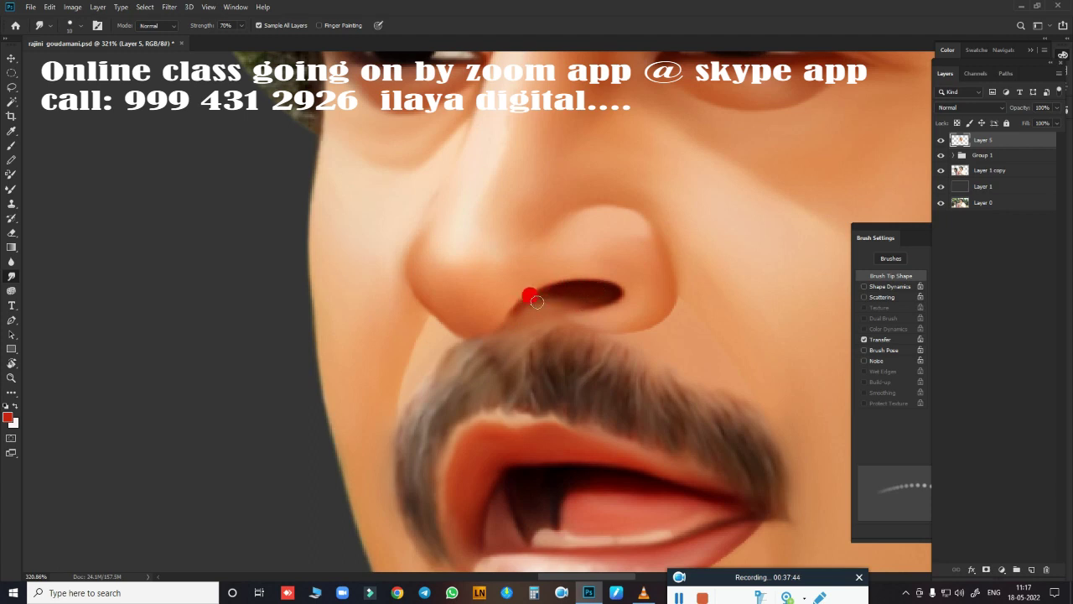
pyautogui.scroll(-3, 583, 355)
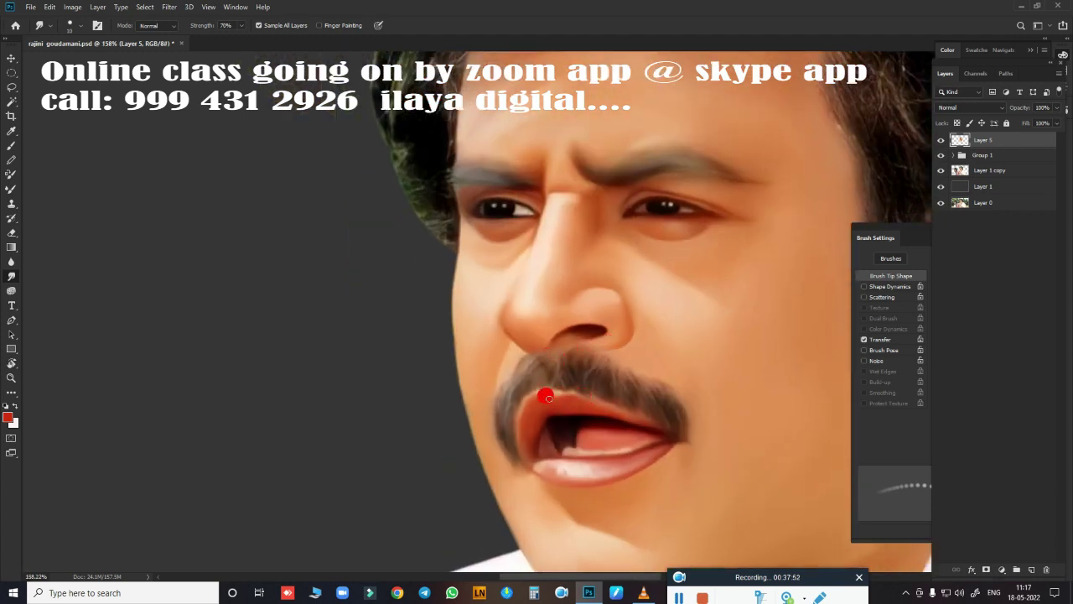
pyautogui.scroll(-2, 547, 398)
pyautogui.scroll(2, 647, 355)
pyautogui.scroll(1, 695, 319)
pyautogui.scroll(1, 610, 464)
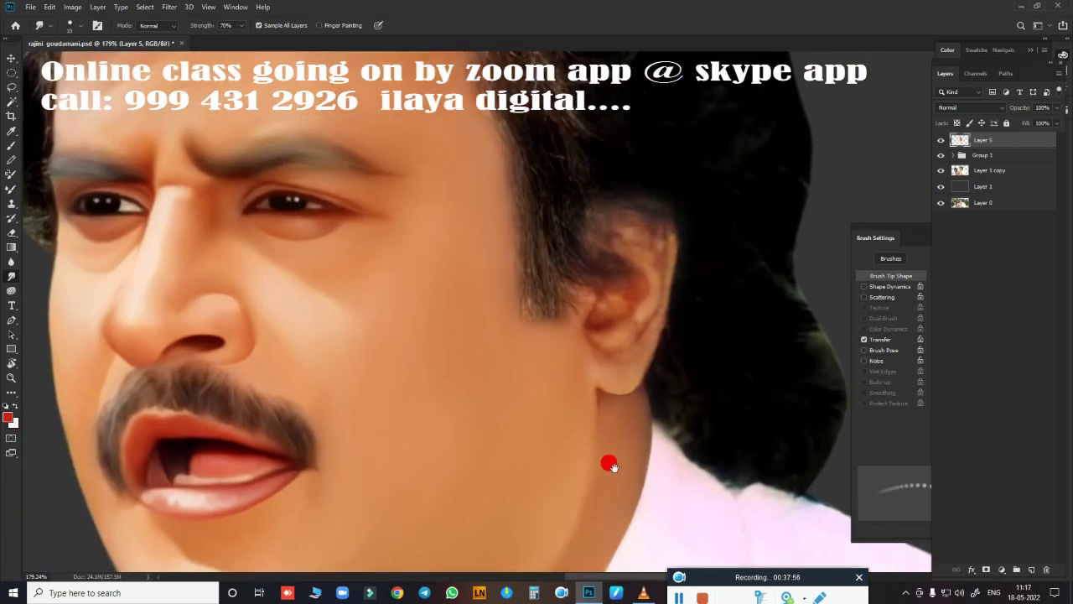
pyautogui.scroll(-1, 609, 464)
pyautogui.scroll(1, 604, 412)
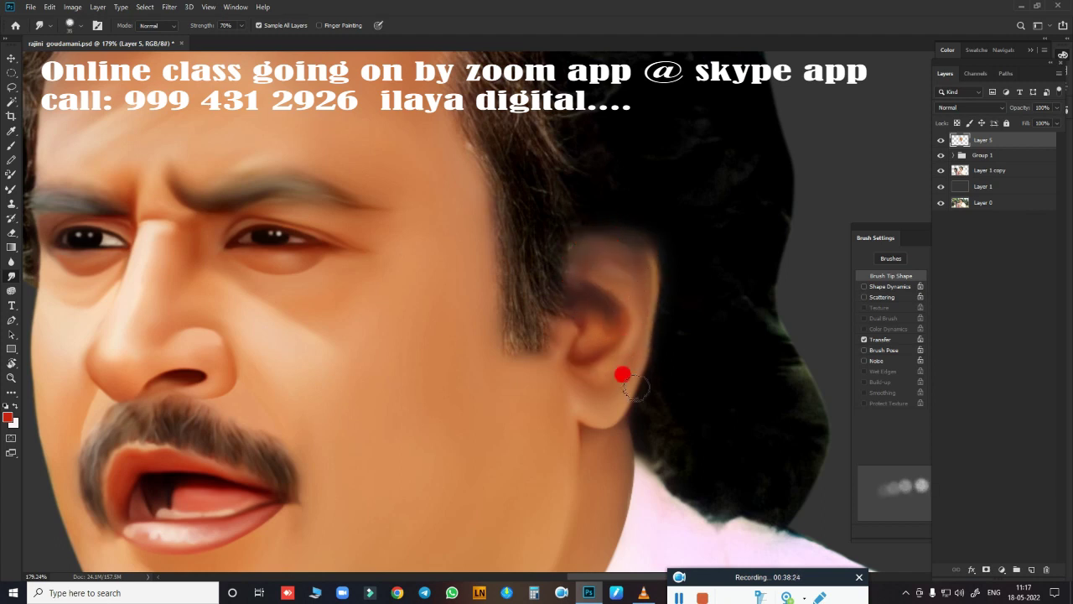
# Zoom in and out around the face to check the smoothed mustache.
pyautogui.scroll(-3, 518, 383)
pyautogui.scroll(-3, 479, 439)
pyautogui.scroll(-5, 562, 263)
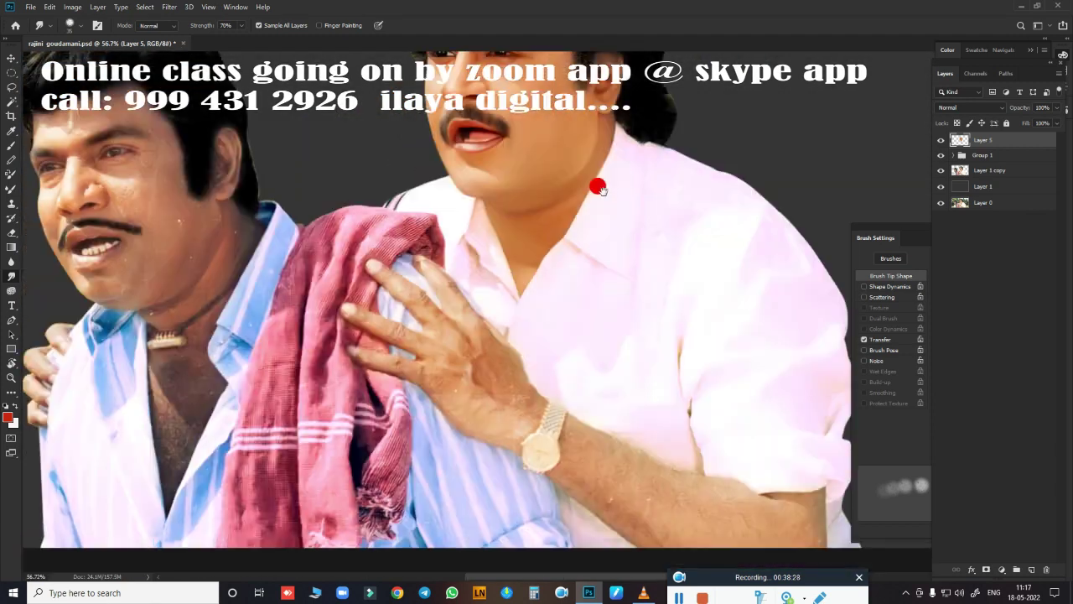
pyautogui.scroll(-2, 597, 185)
pyautogui.scroll(-3, 549, 315)
pyautogui.scroll(2, 556, 318)
pyautogui.scroll(2, 580, 288)
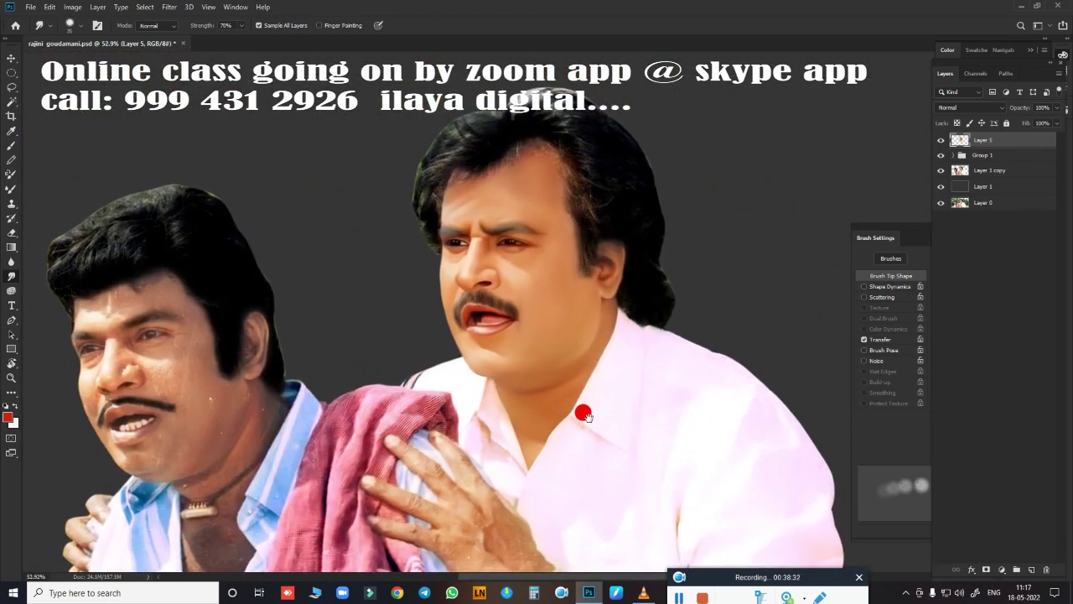
pyautogui.scroll(3, 546, 266)
pyautogui.scroll(2, 618, 391)
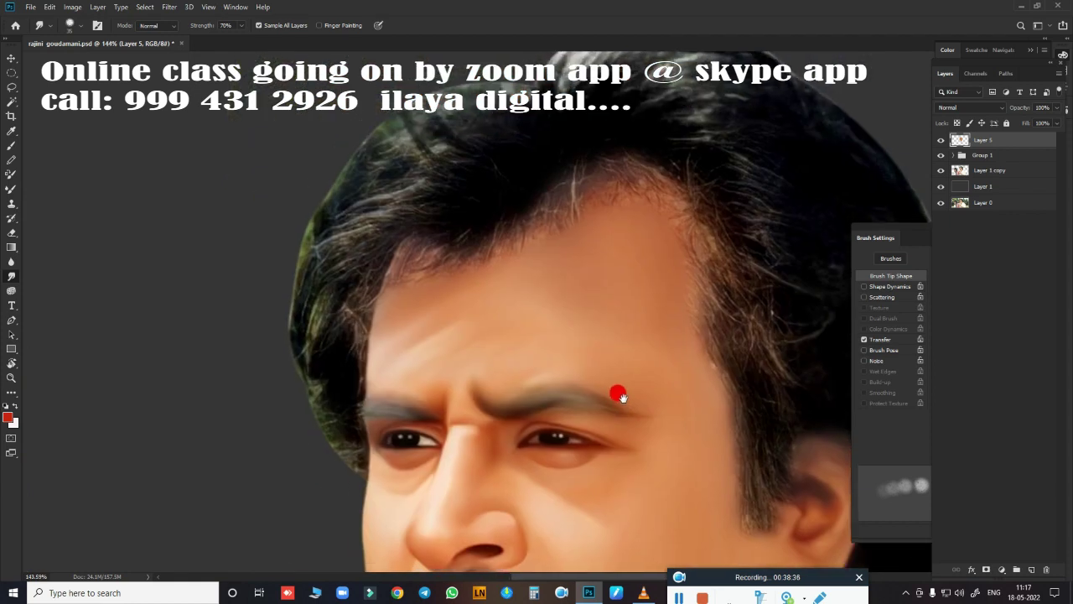
pyautogui.scroll(1, 615, 337)
# Add a new empty Layer 6 above Layer 5.
pyautogui.press('e')
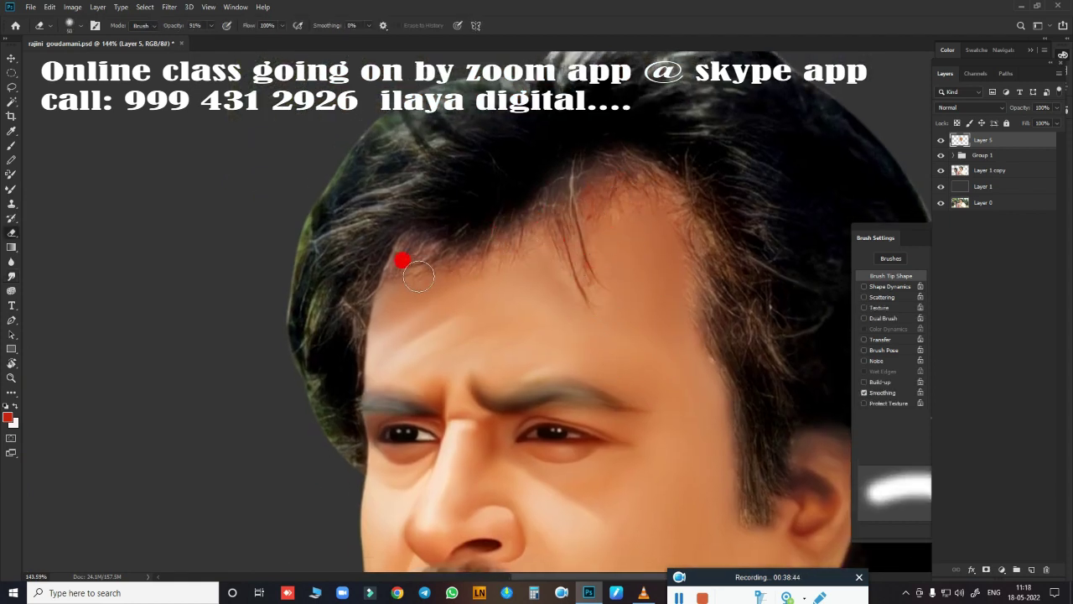
pyautogui.scroll(-2, 562, 271)
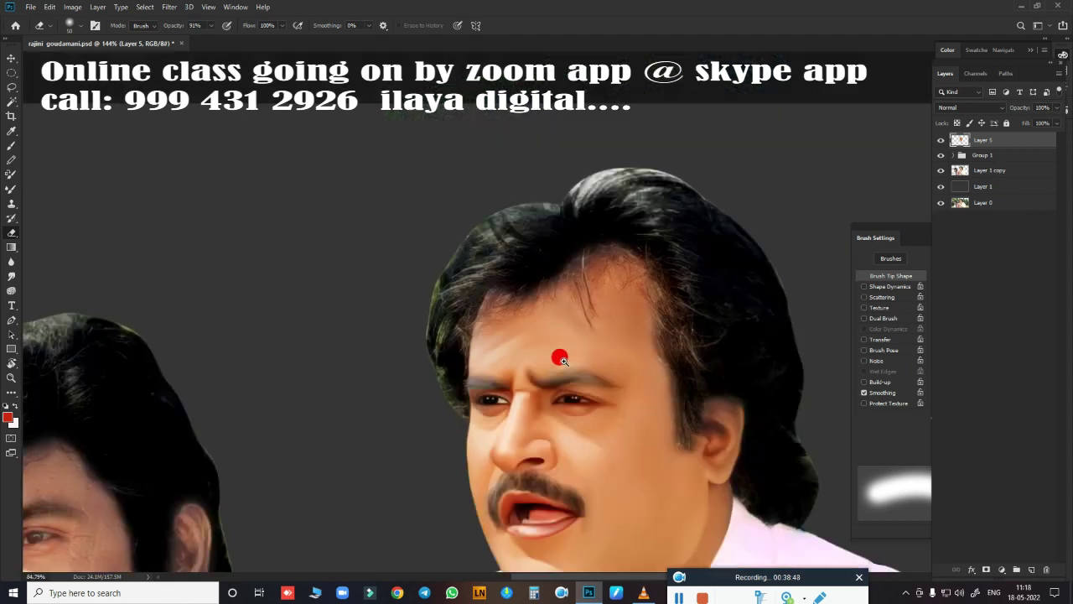
pyautogui.scroll(2, 621, 381)
pyautogui.scroll(1, 696, 386)
pyautogui.scroll(1, 707, 368)
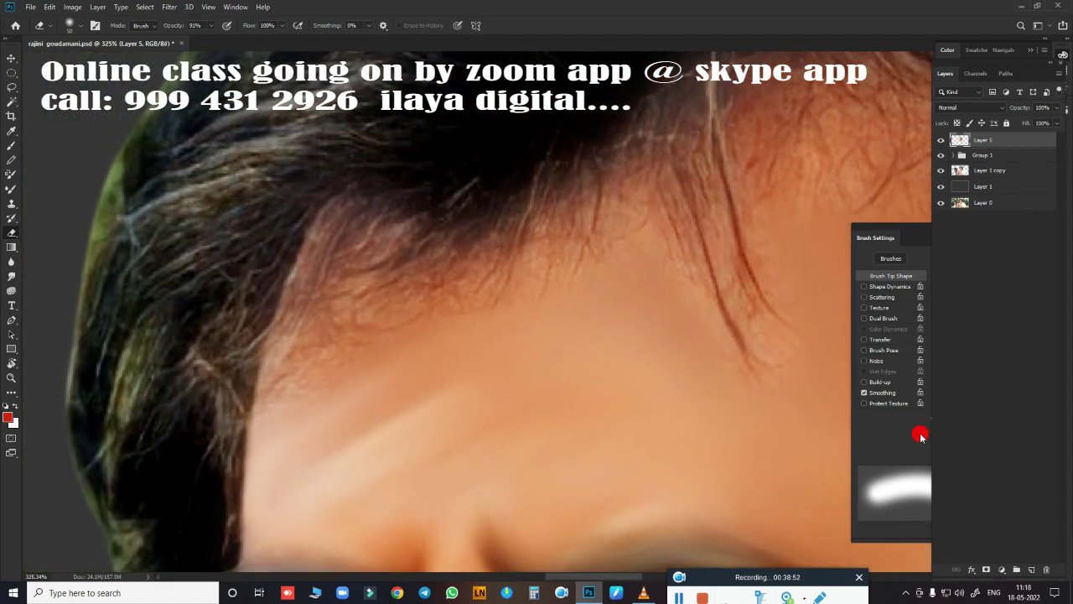
pyautogui.click(1031, 569)
# With the Smudge tool, pull the forehead hairline strands down and across the forehead.
pyautogui.press('r')
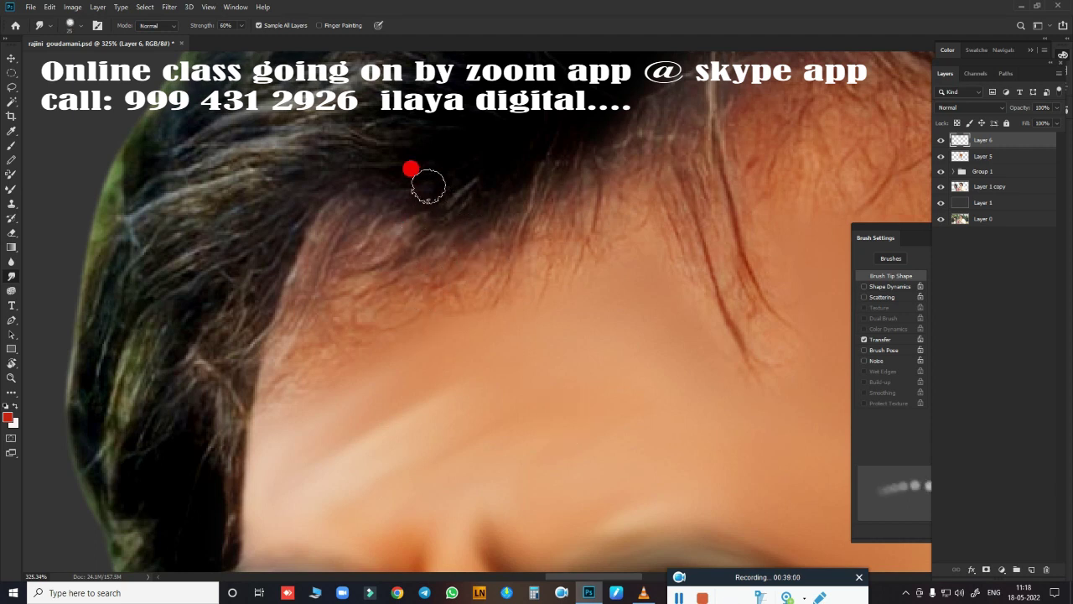
pyautogui.moveTo(400, 197); pyautogui.dragTo(391, 241)
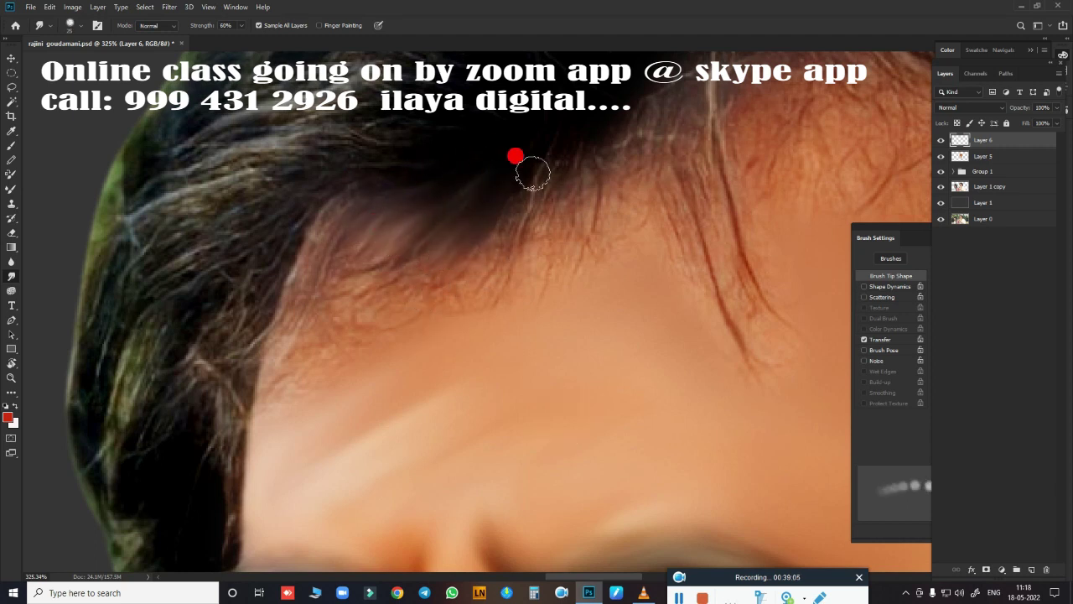
pyautogui.moveTo(533, 173); pyautogui.dragTo(560, 209)
pyautogui.moveTo(495, 171)
pyautogui.mouseDown()
pyautogui.moveTo(376, 130)
pyautogui.moveTo(249, 411)
pyautogui.mouseUp()
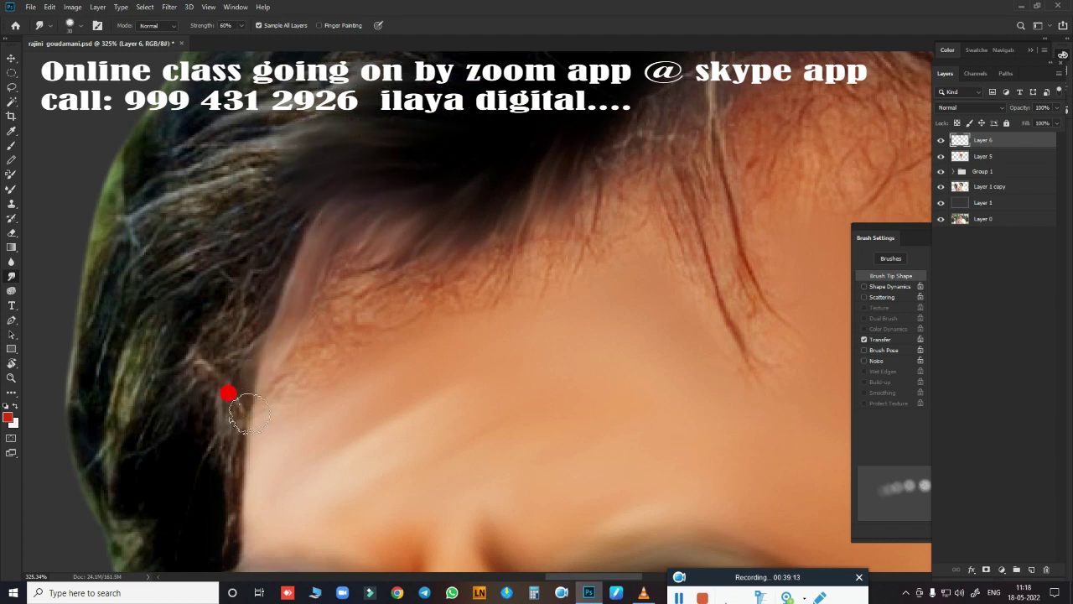
pyautogui.moveTo(354, 250); pyautogui.dragTo(316, 390)
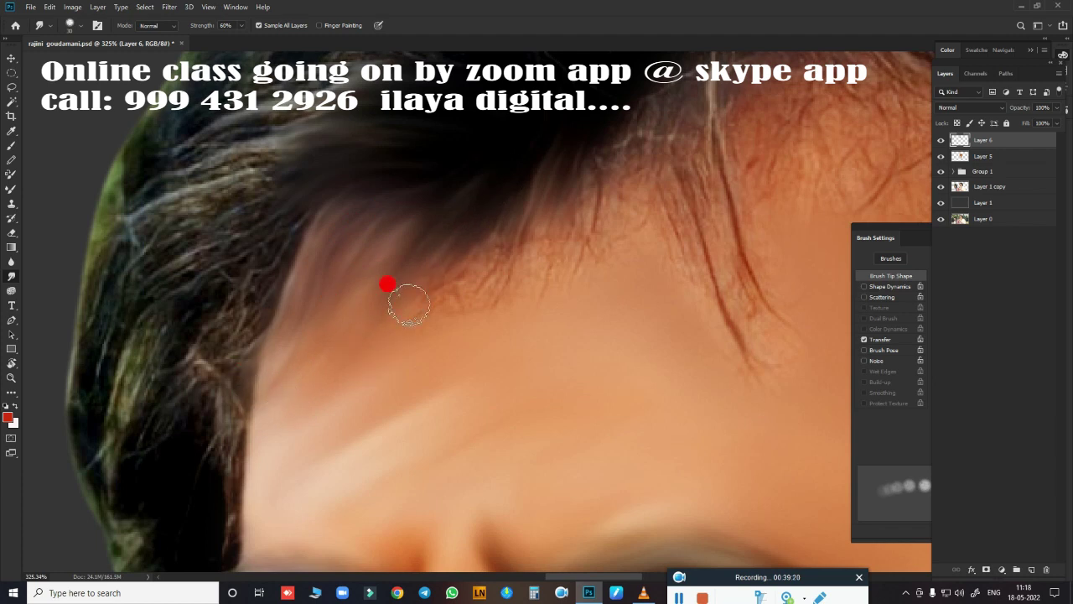
pyautogui.moveTo(477, 273); pyautogui.dragTo(472, 248)
pyautogui.moveTo(575, 211); pyautogui.dragTo(521, 263)
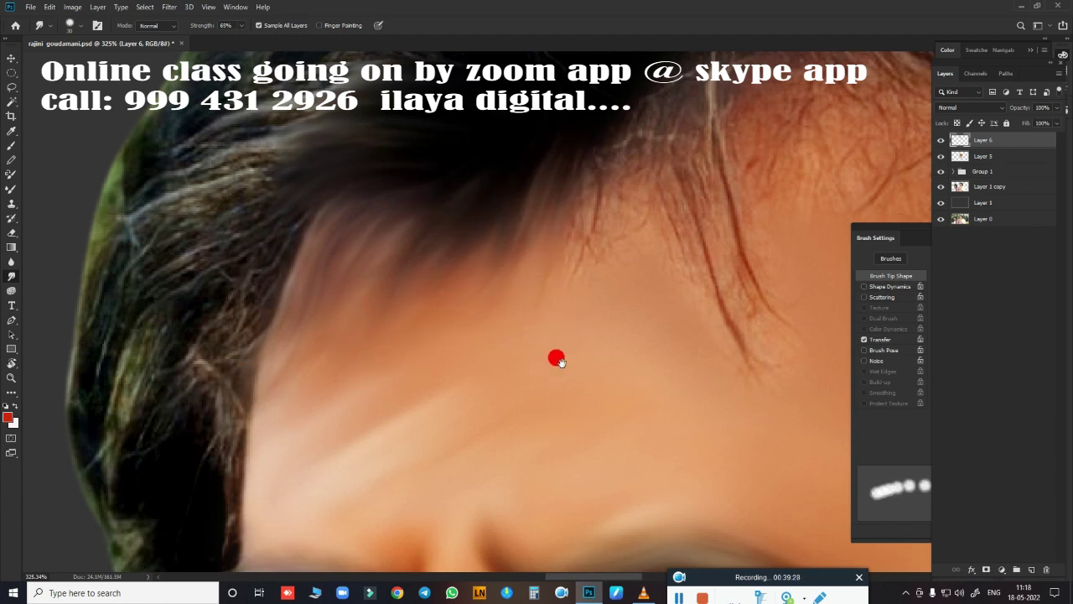
# Soften the hairline strands near the temple and upper forehead into the skin.
pyautogui.moveTo(557, 359); pyautogui.dragTo(389, 434)
pyautogui.moveTo(479, 144)
pyautogui.mouseDown()
pyautogui.moveTo(425, 168)
pyautogui.moveTo(400, 165)
pyautogui.moveTo(425, 174)
pyautogui.moveTo(498, 120)
pyautogui.moveTo(388, 259)
pyautogui.mouseUp()
pyautogui.moveTo(499, 375)
pyautogui.mouseDown()
pyautogui.moveTo(394, 363)
pyautogui.moveTo(405, 187)
pyautogui.moveTo(400, 294)
pyautogui.moveTo(481, 443)
pyautogui.moveTo(494, 395)
pyautogui.mouseUp()
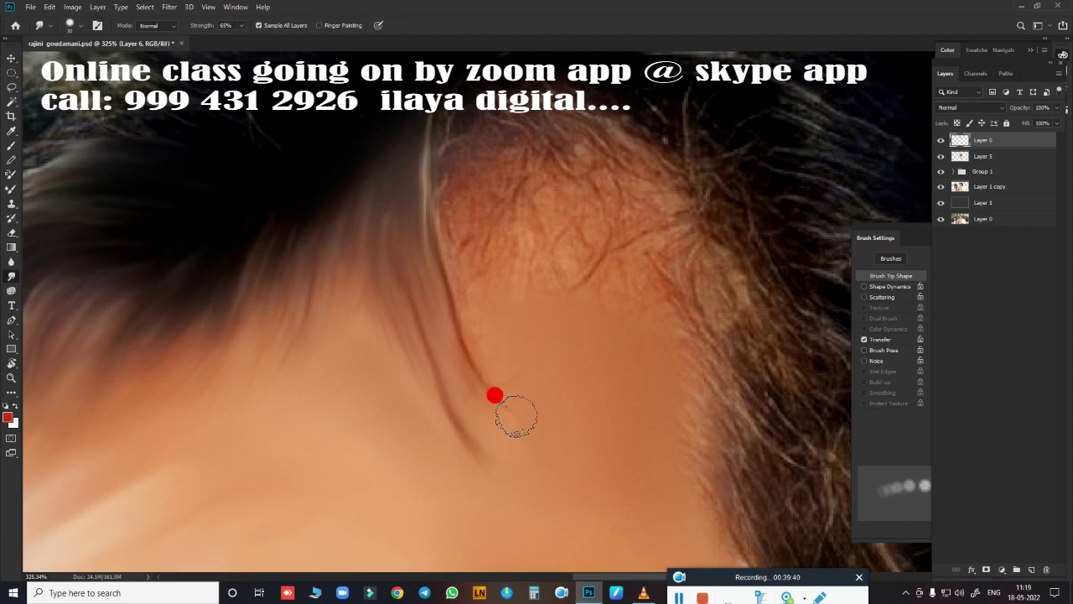
pyautogui.moveTo(512, 456); pyautogui.dragTo(495, 481)
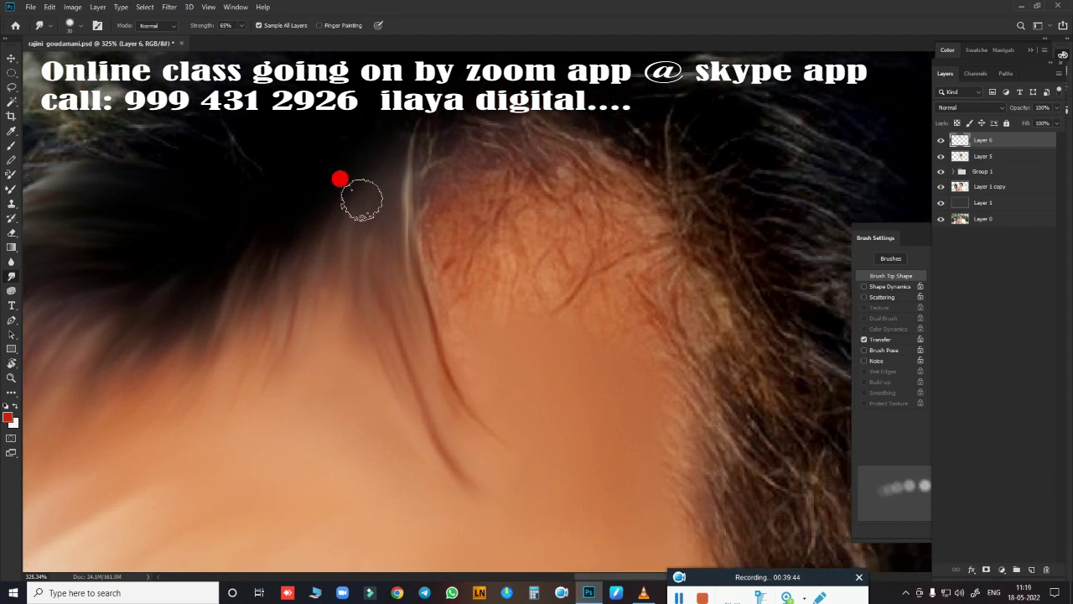
pyautogui.moveTo(532, 340); pyautogui.dragTo(415, 431)
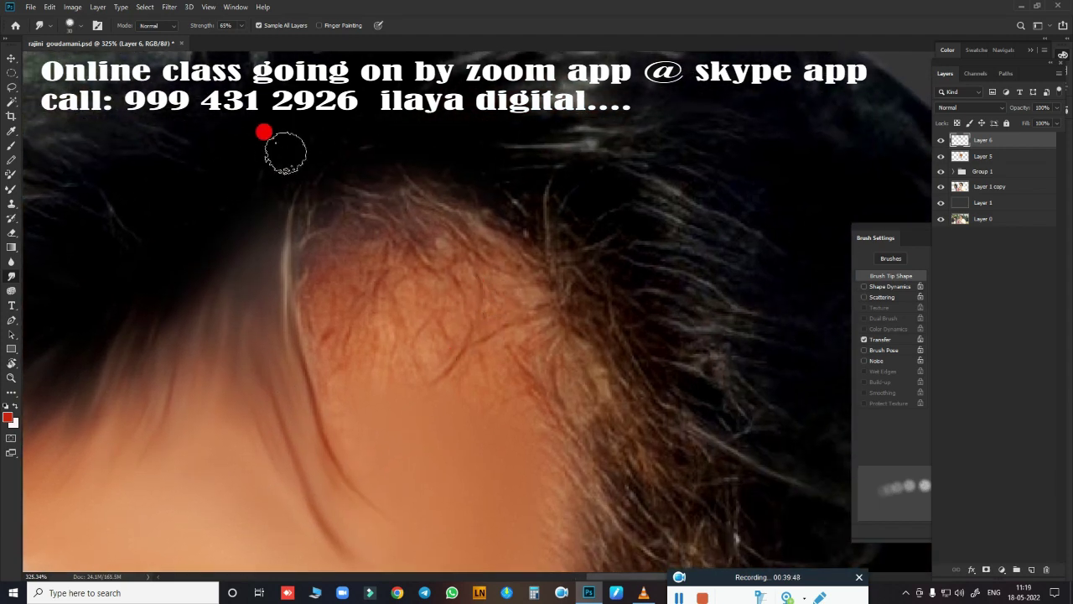
pyautogui.moveTo(328, 143)
pyautogui.mouseDown()
pyautogui.moveTo(384, 143)
pyautogui.moveTo(318, 224)
pyautogui.moveTo(354, 197)
pyautogui.moveTo(405, 198)
pyautogui.moveTo(479, 221)
pyautogui.moveTo(518, 249)
pyautogui.moveTo(377, 268)
pyautogui.moveTo(354, 374)
pyautogui.moveTo(362, 211)
pyautogui.moveTo(500, 307)
pyautogui.moveTo(552, 405)
pyautogui.moveTo(539, 347)
pyautogui.moveTo(547, 168)
pyautogui.mouseUp()
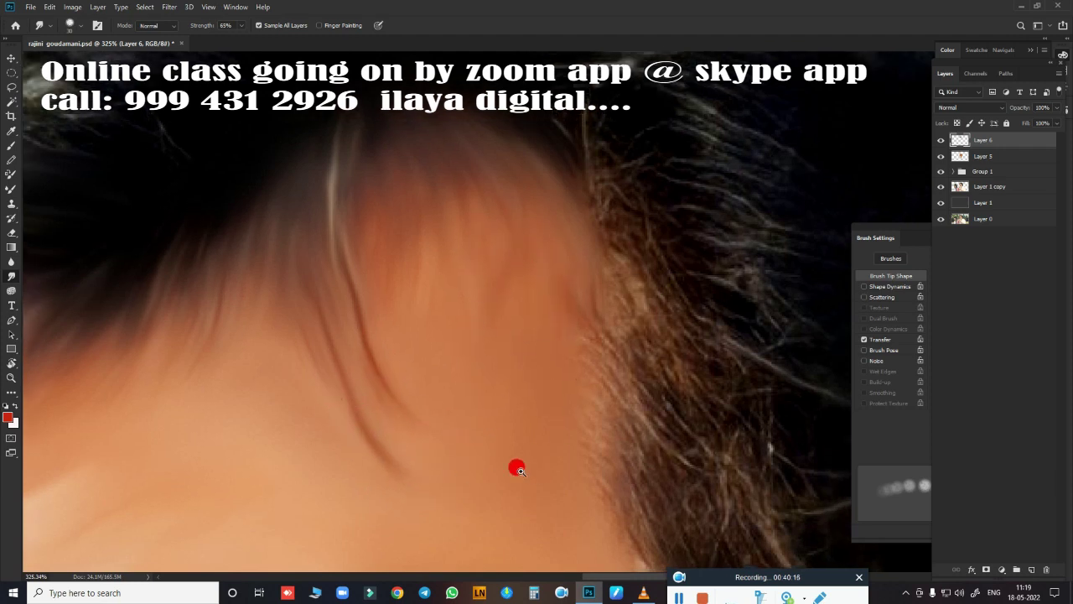
# Soften the hairline from the forehead down to the temple, blending it into the dark hair.
pyautogui.scroll(-3, 515, 467)
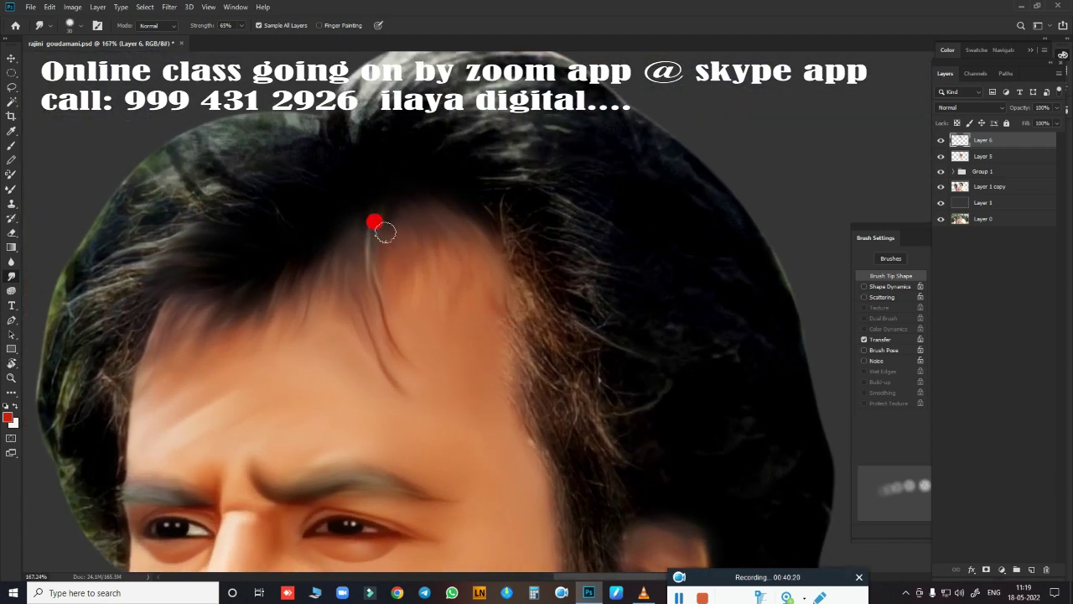
pyautogui.scroll(-2, 407, 403)
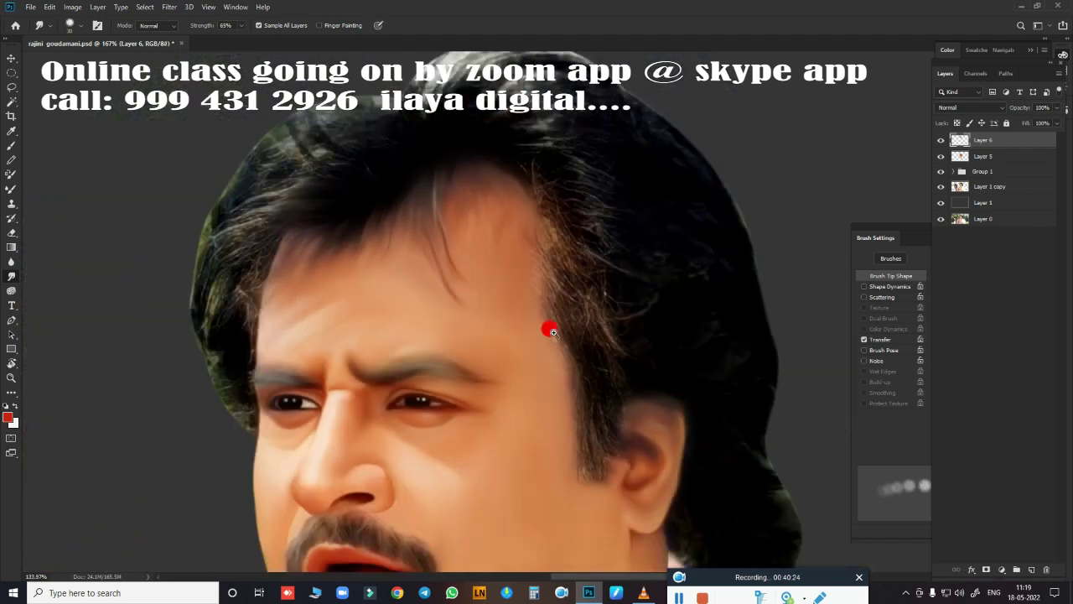
pyautogui.scroll(4, 529, 168)
pyautogui.moveTo(480, 234); pyautogui.dragTo(558, 395)
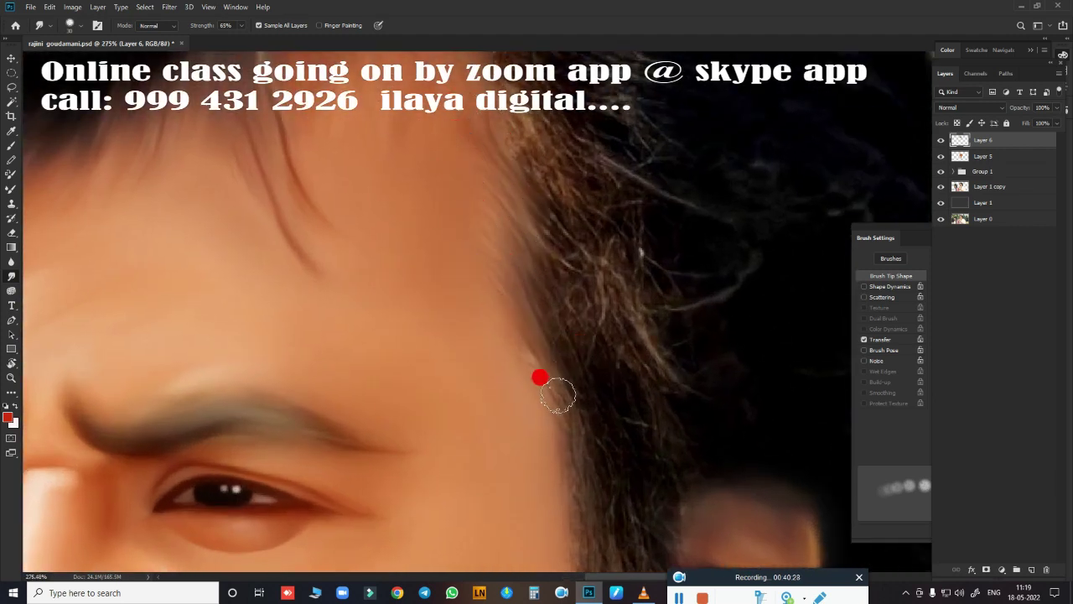
pyautogui.scroll(3, 536, 394)
pyautogui.moveTo(426, 132); pyautogui.dragTo(431, 107)
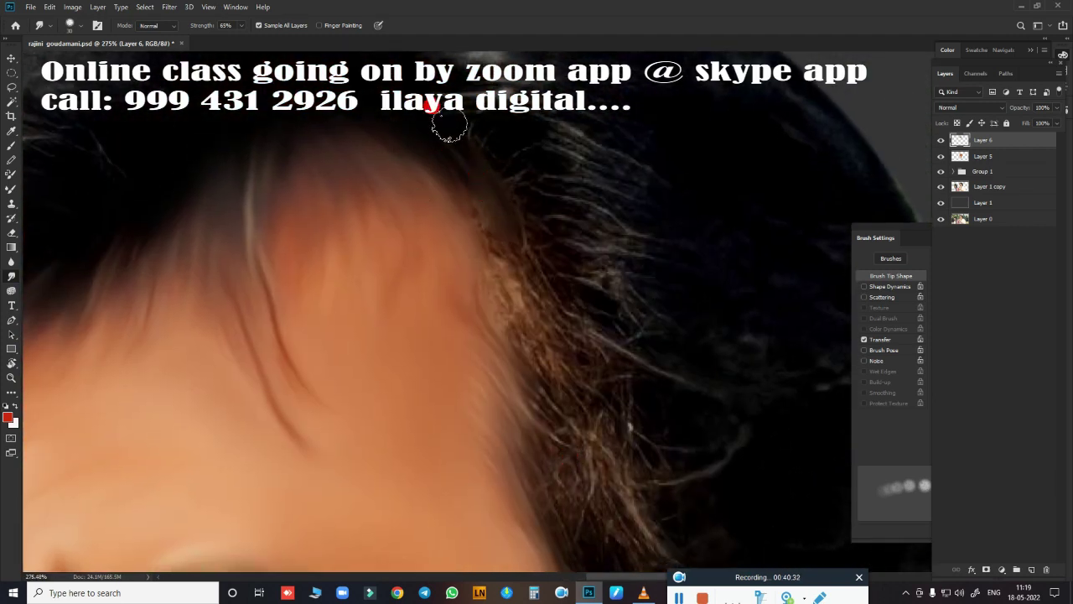
pyautogui.moveTo(487, 138); pyautogui.dragTo(546, 380)
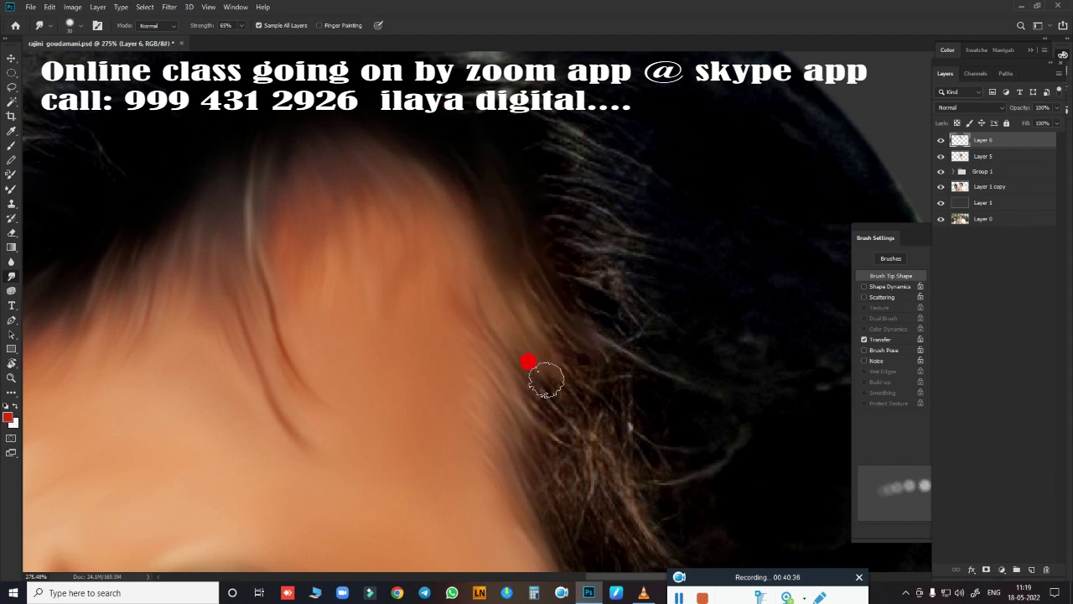
pyautogui.moveTo(466, 272)
pyautogui.mouseDown()
pyautogui.moveTo(568, 179)
pyautogui.moveTo(623, 203)
pyautogui.moveTo(604, 235)
pyautogui.moveTo(554, 265)
pyautogui.moveTo(603, 431)
pyautogui.mouseUp()
# Blend strands along the hair edge and smooth the sideburn down toward the ear.
pyautogui.scroll(-3, 604, 431)
pyautogui.moveTo(510, 146)
pyautogui.mouseDown()
pyautogui.moveTo(469, 163)
pyautogui.moveTo(442, 200)
pyautogui.moveTo(451, 242)
pyautogui.mouseUp()
pyautogui.moveTo(490, 352)
pyautogui.mouseDown()
pyautogui.moveTo(632, 400)
pyautogui.moveTo(647, 354)
pyautogui.moveTo(701, 300)
pyautogui.mouseUp()
pyautogui.moveTo(556, 219)
pyautogui.mouseDown()
pyautogui.moveTo(538, 235)
pyautogui.moveTo(546, 371)
pyautogui.mouseUp()
pyautogui.scroll(-4, 628, 419)
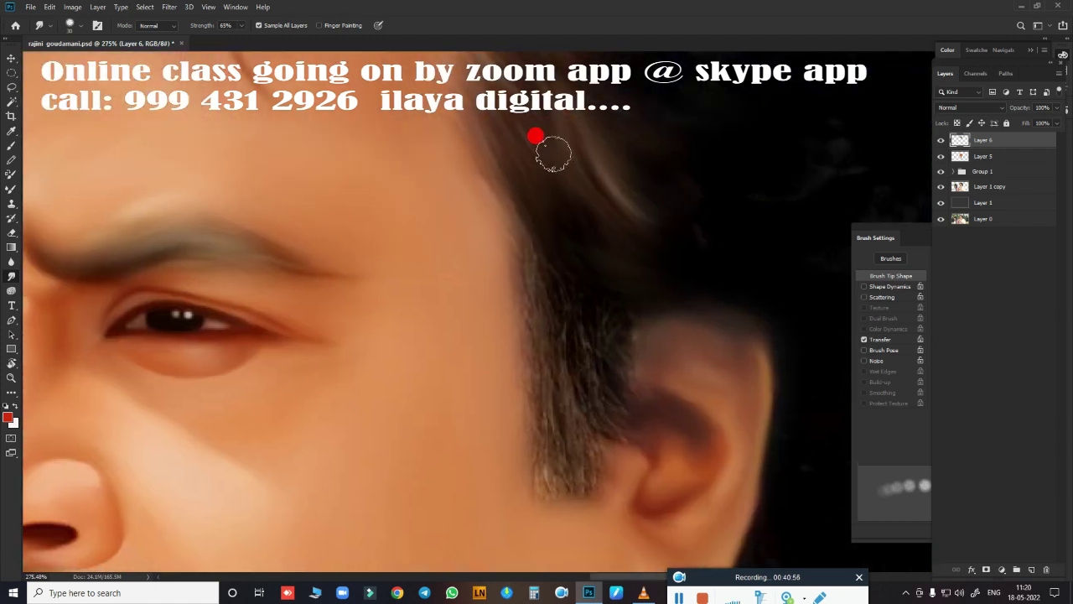
pyautogui.moveTo(525, 414)
pyautogui.mouseDown()
pyautogui.moveTo(522, 470)
pyautogui.moveTo(567, 277)
pyautogui.moveTo(617, 361)
pyautogui.moveTo(562, 352)
pyautogui.moveTo(585, 481)
pyautogui.mouseUp()
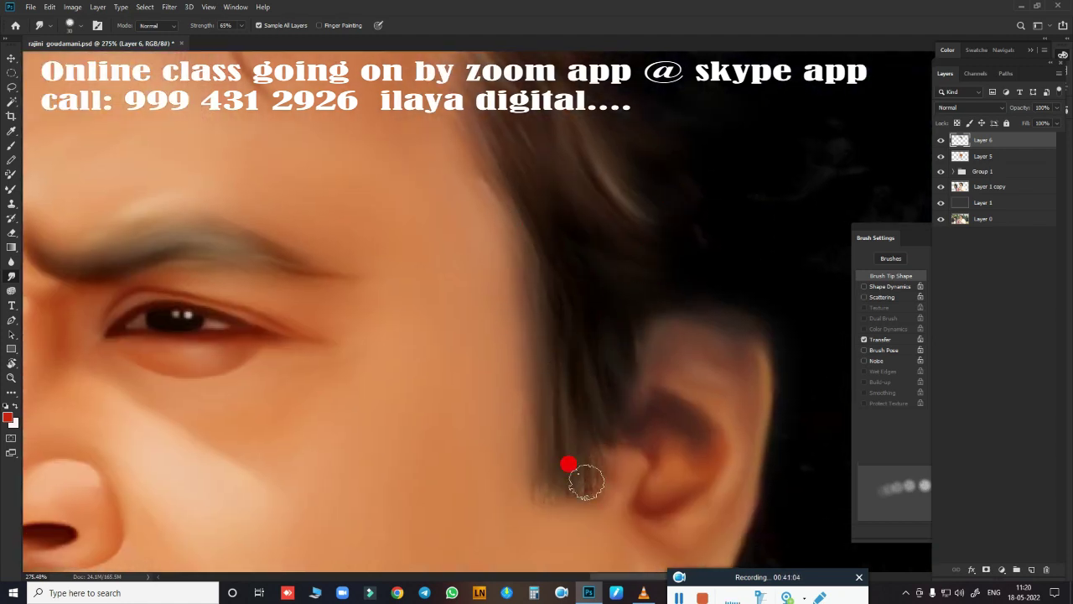
pyautogui.scroll(-5, 602, 426)
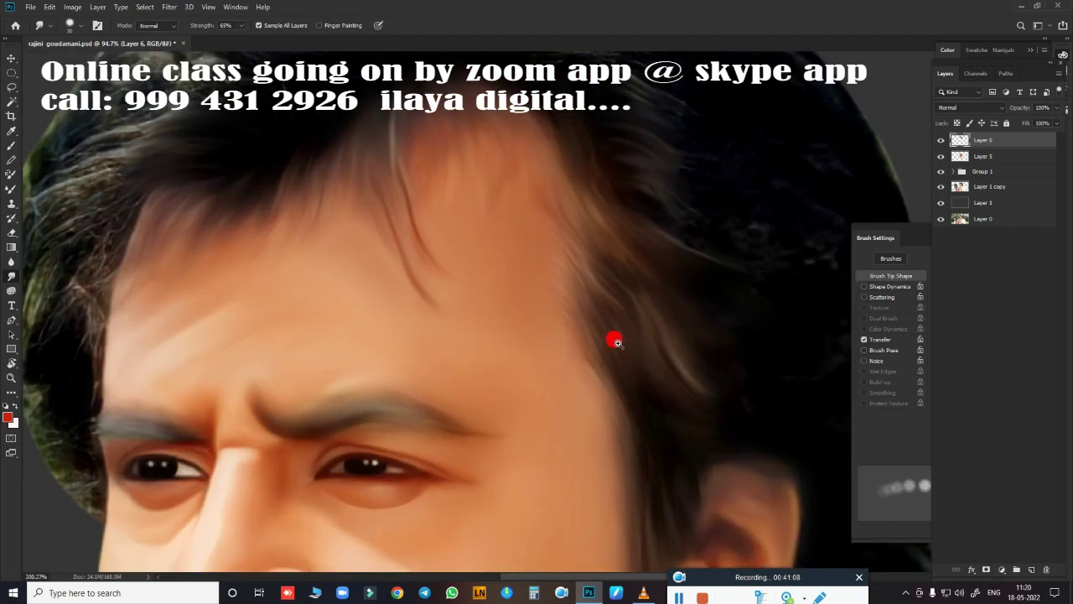
pyautogui.scroll(3, 615, 343)
# Raise smudge strength to 70% and smear the hair on top of the head toward the crown.
pyautogui.scroll(3, 624, 420)
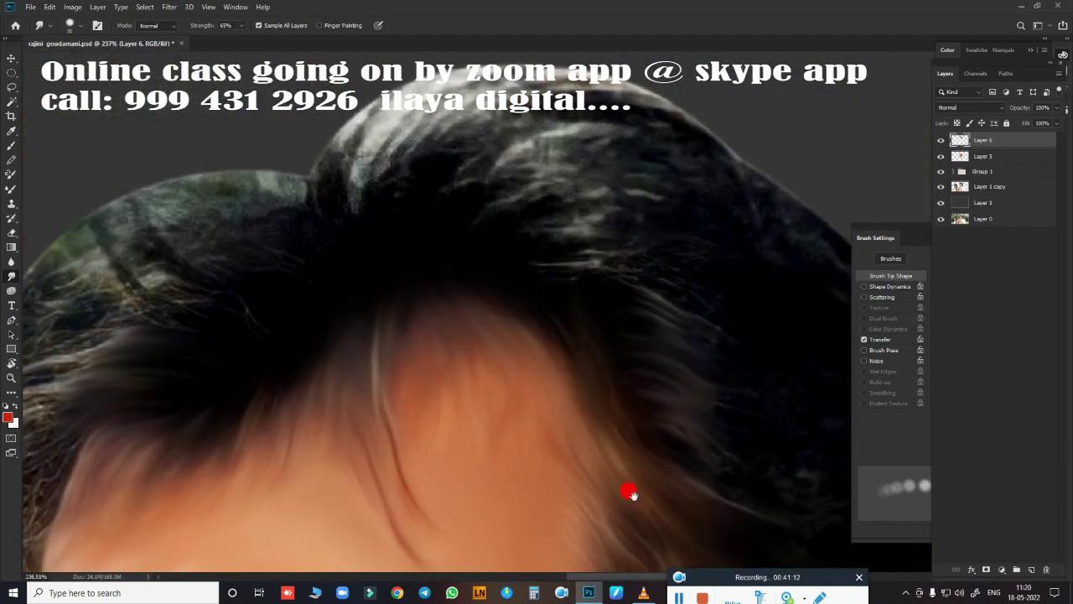
pyautogui.press('7')
pyautogui.moveTo(360, 212)
pyautogui.mouseDown()
pyautogui.moveTo(366, 153)
pyautogui.moveTo(350, 141)
pyautogui.moveTo(378, 206)
pyautogui.moveTo(499, 88)
pyautogui.moveTo(510, 89)
pyautogui.moveTo(496, 127)
pyautogui.moveTo(702, 141)
pyautogui.moveTo(416, 71)
pyautogui.moveTo(316, 95)
pyautogui.moveTo(343, 182)
pyautogui.moveTo(333, 192)
pyautogui.moveTo(524, 77)
pyautogui.moveTo(499, 125)
pyautogui.moveTo(417, 211)
pyautogui.moveTo(532, 136)
pyautogui.moveTo(435, 198)
pyautogui.mouseUp()
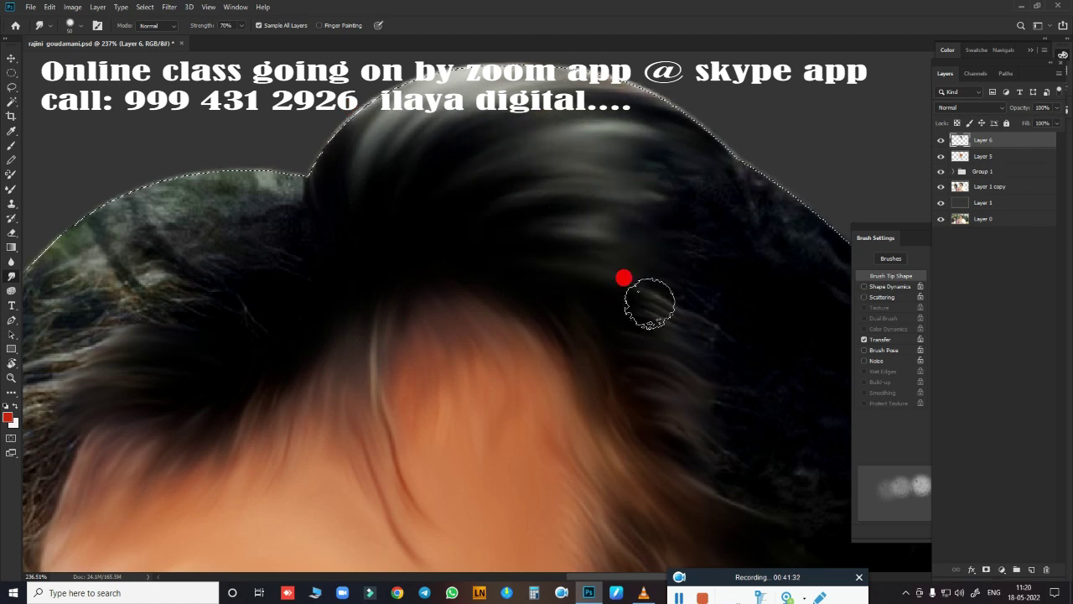
pyautogui.moveTo(599, 342); pyautogui.dragTo(364, 371)
pyautogui.moveTo(402, 262)
pyautogui.mouseDown()
pyautogui.moveTo(383, 210)
pyautogui.moveTo(414, 180)
pyautogui.moveTo(606, 271)
pyautogui.moveTo(522, 108)
pyautogui.moveTo(632, 215)
pyautogui.moveTo(553, 132)
pyautogui.moveTo(439, 237)
pyautogui.moveTo(515, 319)
pyautogui.moveTo(503, 383)
pyautogui.moveTo(635, 355)
pyautogui.moveTo(632, 268)
pyautogui.mouseUp()
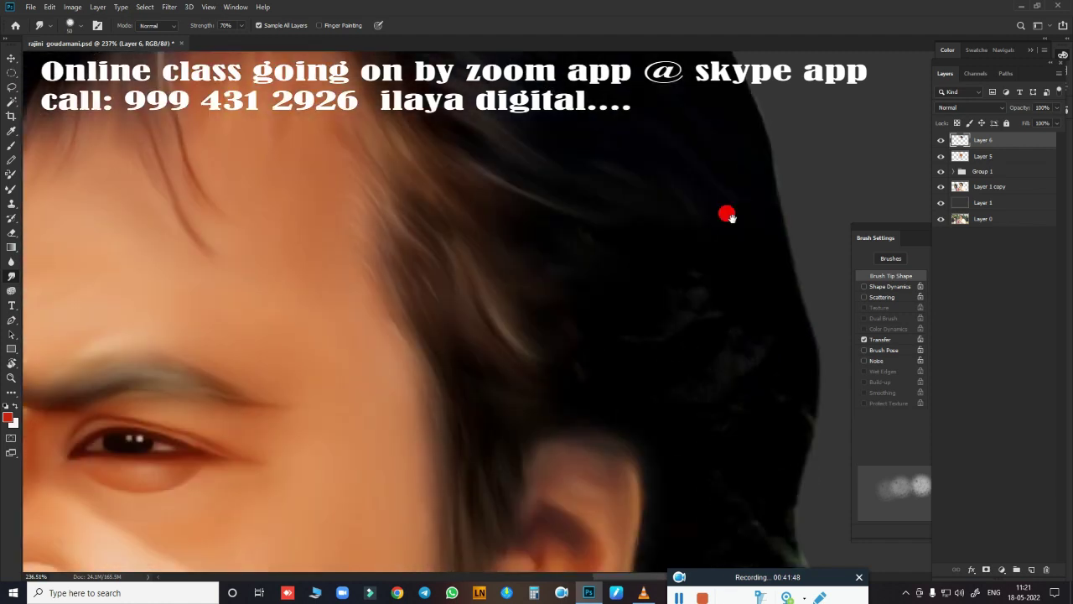
# Smooth the hair above and behind the ear and blend the collar edge into the neck hair.
pyautogui.moveTo(635, 365)
pyautogui.mouseDown()
pyautogui.moveTo(491, 307)
pyautogui.moveTo(575, 276)
pyautogui.moveTo(682, 182)
pyautogui.moveTo(603, 149)
pyautogui.mouseUp()
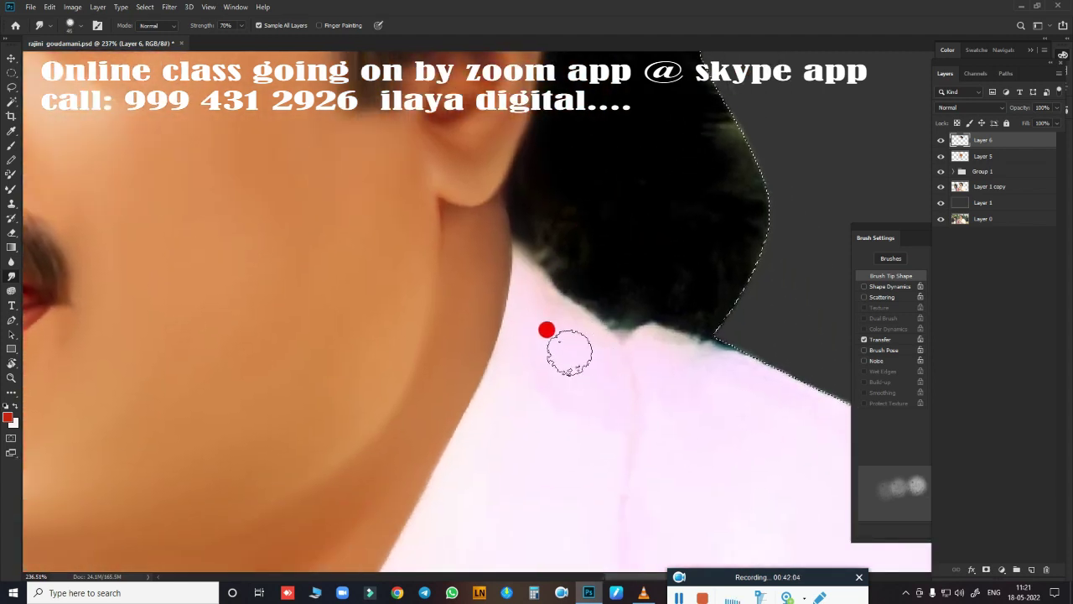
pyautogui.moveTo(643, 359)
pyautogui.mouseDown()
pyautogui.moveTo(646, 327)
pyautogui.moveTo(553, 279)
pyautogui.moveTo(539, 305)
pyautogui.moveTo(496, 270)
pyautogui.moveTo(524, 182)
pyautogui.mouseUp()
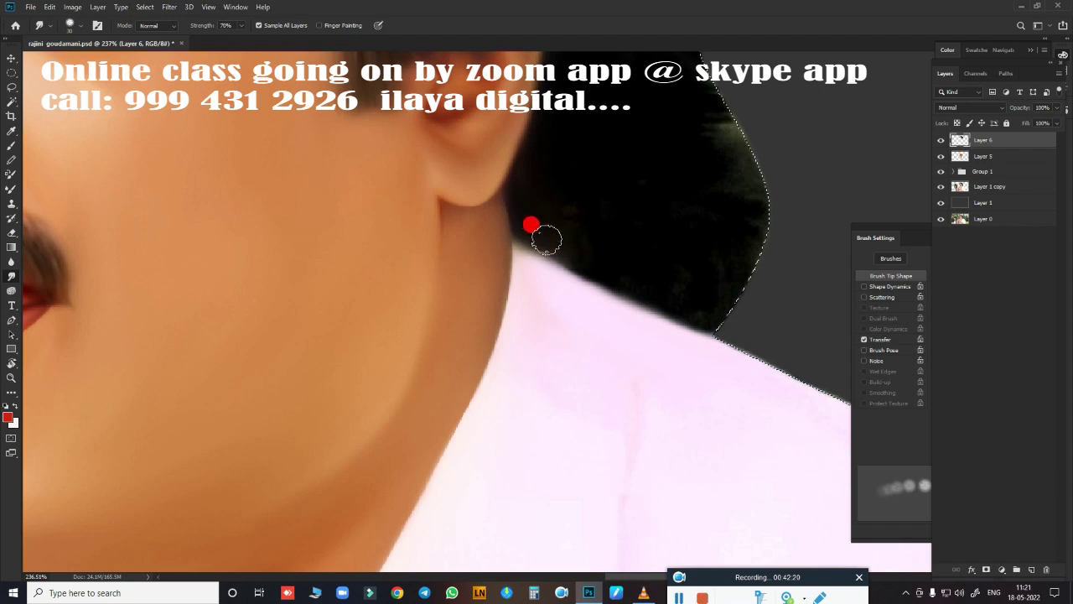
pyautogui.moveTo(546, 240); pyautogui.dragTo(668, 297)
pyautogui.moveTo(613, 357)
pyautogui.mouseDown()
pyautogui.moveTo(486, 84)
pyautogui.moveTo(470, 347)
pyautogui.moveTo(531, 240)
pyautogui.moveTo(565, 208)
pyautogui.moveTo(645, 405)
pyautogui.moveTo(638, 417)
pyautogui.mouseUp()
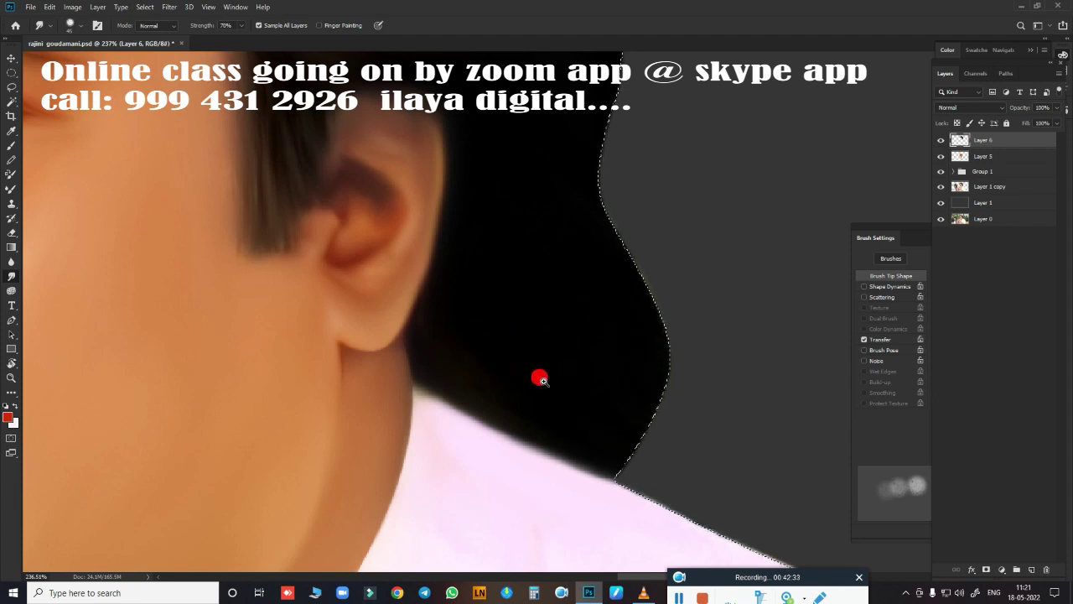
pyautogui.moveTo(539, 377)
pyautogui.mouseDown()
pyautogui.moveTo(453, 386)
pyautogui.moveTo(479, 443)
pyautogui.mouseUp()
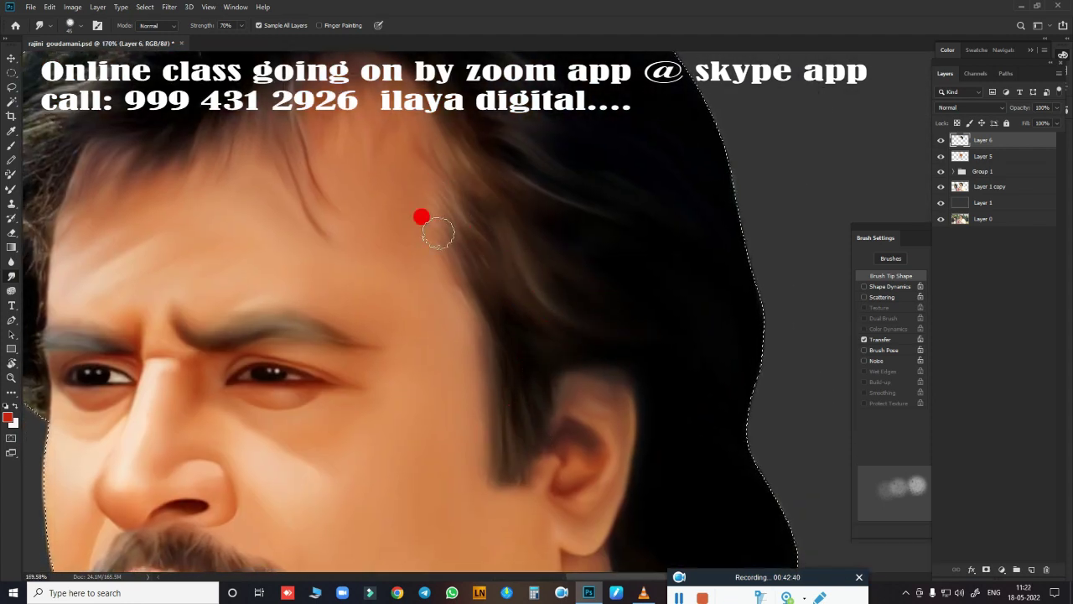
# Zoom in and smooth the hair strands along the hairline above the forehead.
pyautogui.moveTo(268, 135); pyautogui.dragTo(621, 307)
pyautogui.scroll(3, 544, 283)
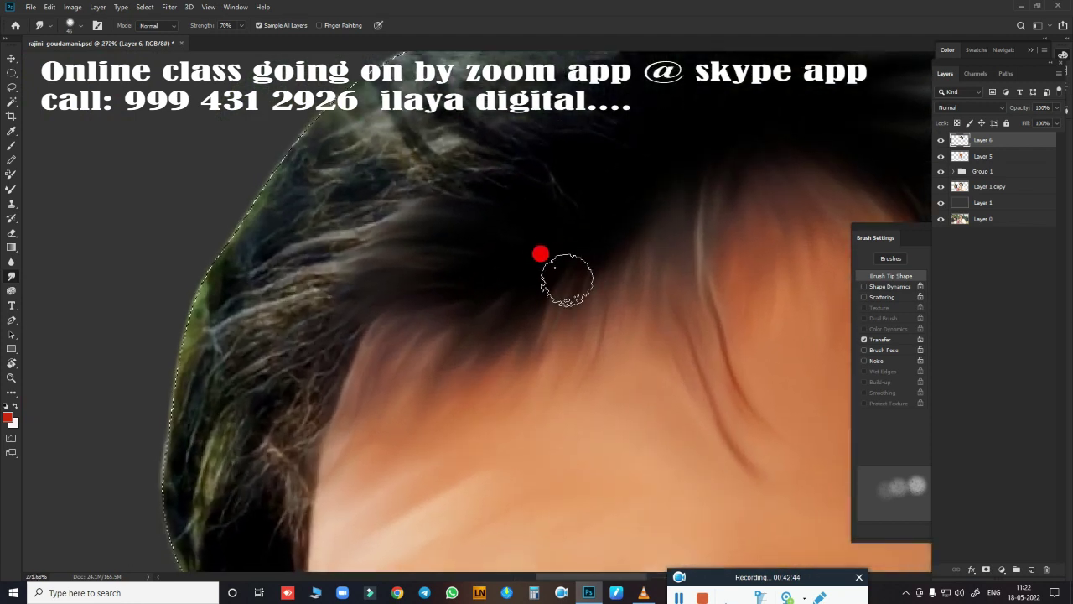
pyautogui.moveTo(541, 252); pyautogui.dragTo(532, 379)
pyautogui.moveTo(495, 288)
pyautogui.mouseDown()
pyautogui.moveTo(455, 221)
pyautogui.moveTo(505, 187)
pyautogui.moveTo(531, 114)
pyautogui.moveTo(563, 112)
pyautogui.moveTo(496, 149)
pyautogui.moveTo(398, 179)
pyautogui.moveTo(218, 380)
pyautogui.moveTo(215, 311)
pyautogui.moveTo(450, 167)
pyautogui.moveTo(342, 228)
pyautogui.moveTo(425, 283)
pyautogui.moveTo(276, 247)
pyautogui.moveTo(220, 209)
pyautogui.moveTo(225, 286)
pyautogui.moveTo(523, 137)
pyautogui.moveTo(479, 131)
pyautogui.moveTo(358, 286)
pyautogui.moveTo(515, 120)
pyautogui.moveTo(419, 210)
pyautogui.moveTo(448, 242)
pyautogui.moveTo(420, 259)
pyautogui.moveTo(450, 367)
pyautogui.moveTo(398, 260)
pyautogui.moveTo(367, 443)
pyautogui.moveTo(393, 369)
pyautogui.moveTo(431, 367)
pyautogui.moveTo(458, 513)
pyautogui.moveTo(452, 329)
pyautogui.mouseUp()
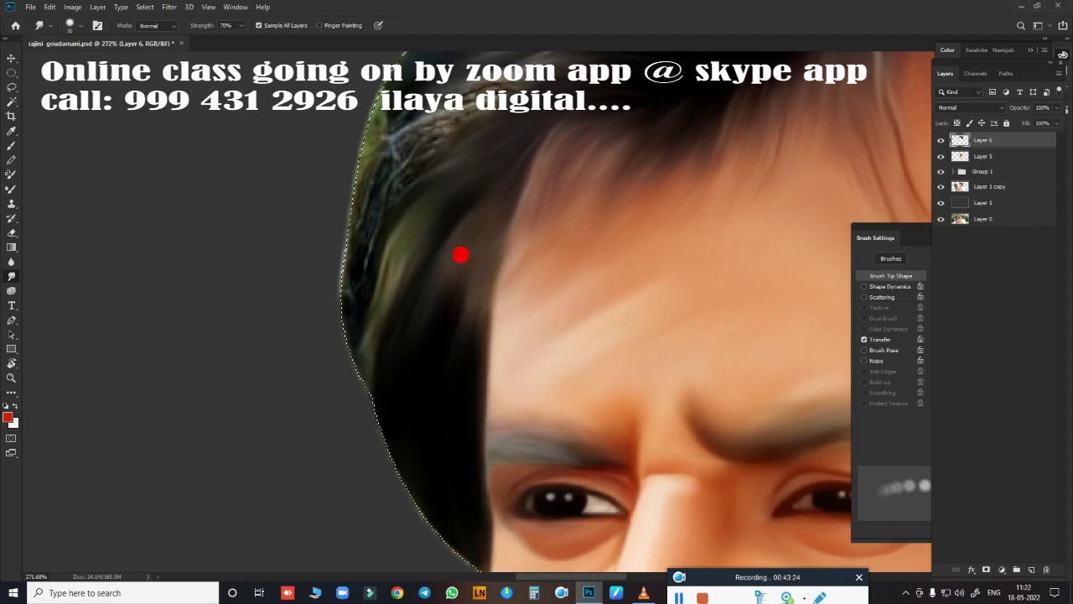
# Turn the streaky greenish strands along the left hair edge into smooth dark hair.
pyautogui.moveTo(431, 374); pyautogui.dragTo(372, 355)
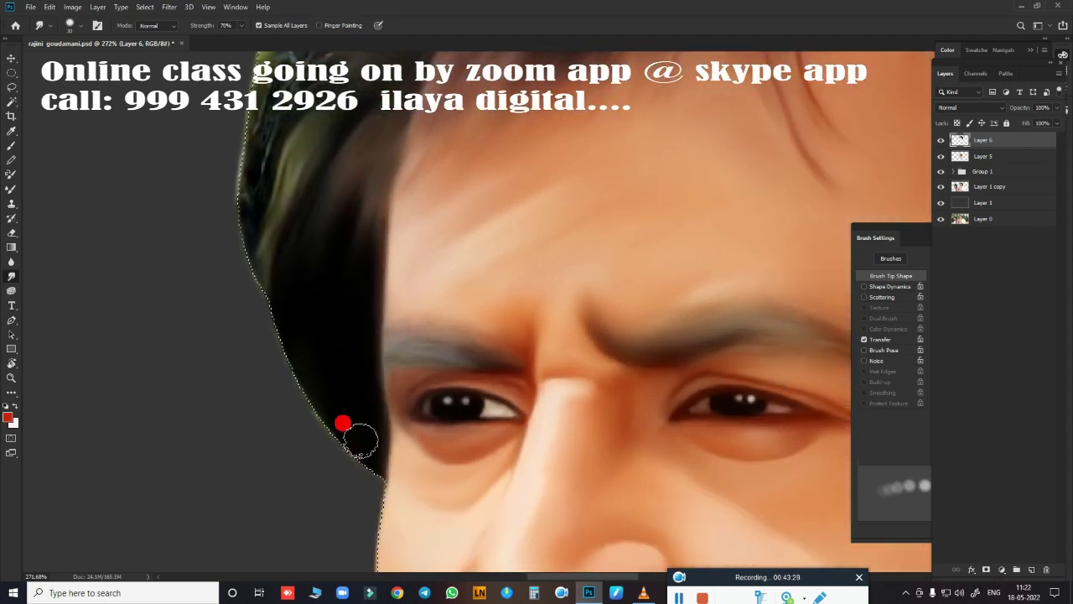
pyautogui.moveTo(304, 324); pyautogui.dragTo(359, 448)
pyautogui.moveTo(373, 284)
pyautogui.mouseDown()
pyautogui.moveTo(527, 158)
pyautogui.moveTo(326, 246)
pyautogui.moveTo(344, 331)
pyautogui.moveTo(374, 329)
pyautogui.moveTo(354, 308)
pyautogui.moveTo(347, 424)
pyautogui.moveTo(367, 410)
pyautogui.moveTo(364, 283)
pyautogui.moveTo(412, 283)
pyautogui.moveTo(358, 280)
pyautogui.moveTo(386, 275)
pyautogui.moveTo(412, 402)
pyautogui.moveTo(355, 180)
pyautogui.moveTo(372, 330)
pyautogui.mouseUp()
pyautogui.scroll(-4, 368, 410)
pyautogui.scroll(-1, 456, 263)
pyautogui.scroll(-5, 433, 472)
pyautogui.scroll(-1, 434, 472)
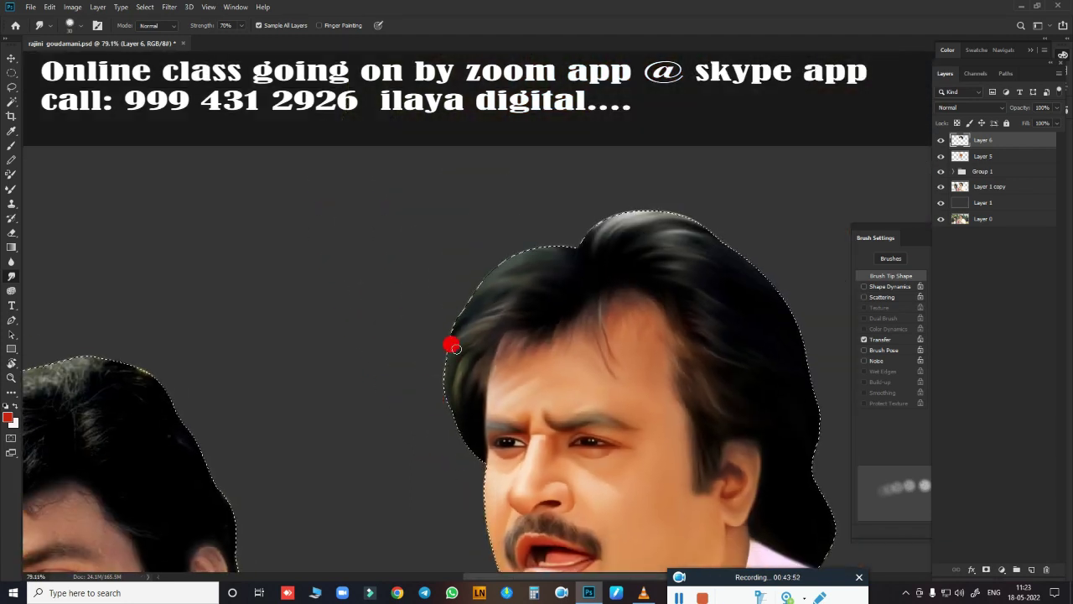
pyautogui.moveTo(450, 342)
pyautogui.mouseDown()
pyautogui.moveTo(462, 431)
pyautogui.moveTo(433, 277)
pyautogui.moveTo(477, 198)
pyautogui.moveTo(408, 364)
pyautogui.moveTo(431, 456)
pyautogui.mouseUp()
pyautogui.scroll(5, 482, 394)
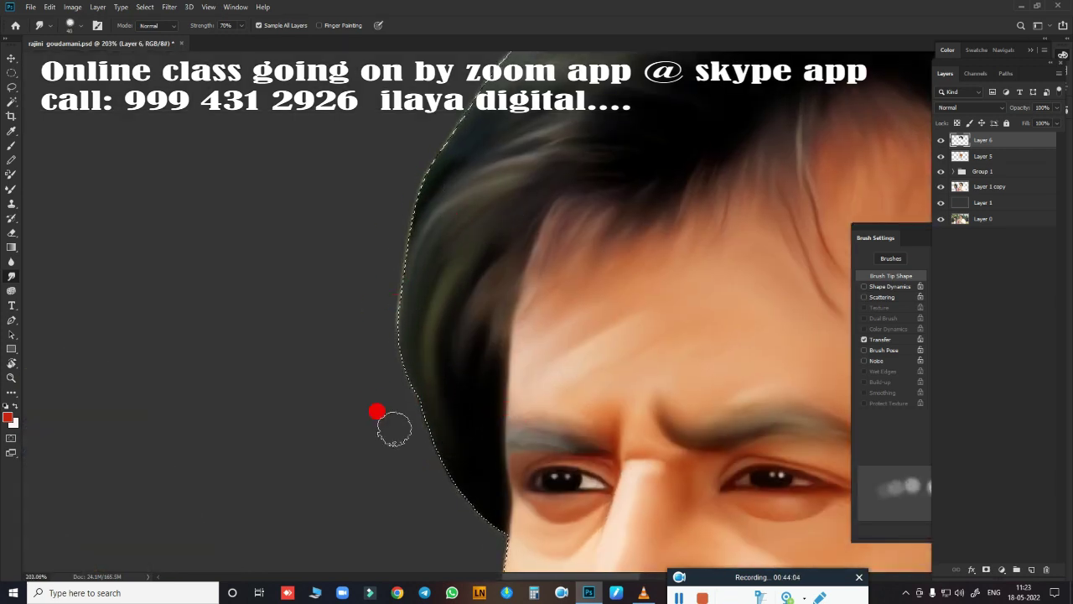
pyautogui.scroll(-5, 522, 244)
# Merge Layer 5 into Layer 6.
pyautogui.scroll(1, 522, 244)
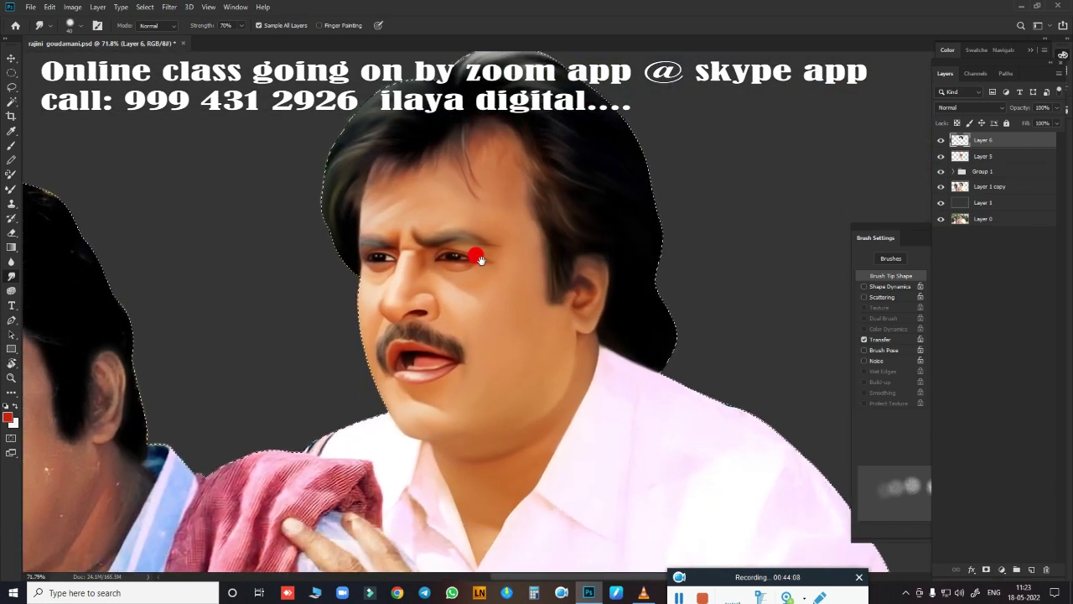
pyautogui.scroll(3, 652, 341)
pyautogui.scroll(-1, 568, 331)
pyautogui.scroll(-2, 548, 330)
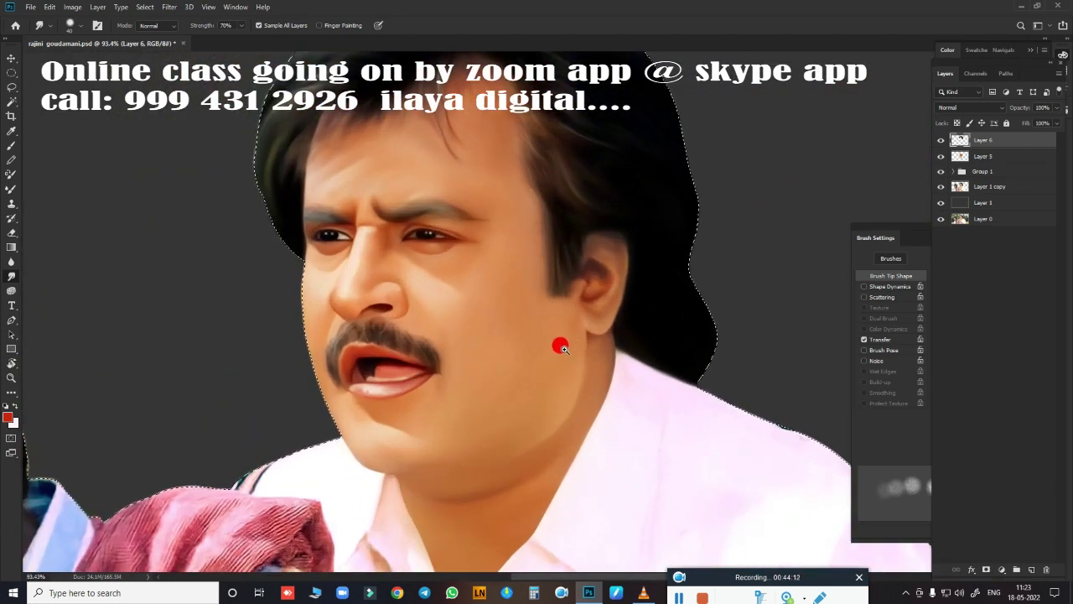
pyautogui.scroll(-1, 560, 340)
pyautogui.keyDown('shift'); pyautogui.click(981, 156); pyautogui.keyUp('shift')
pyautogui.hotkey('ctrl', 'e')
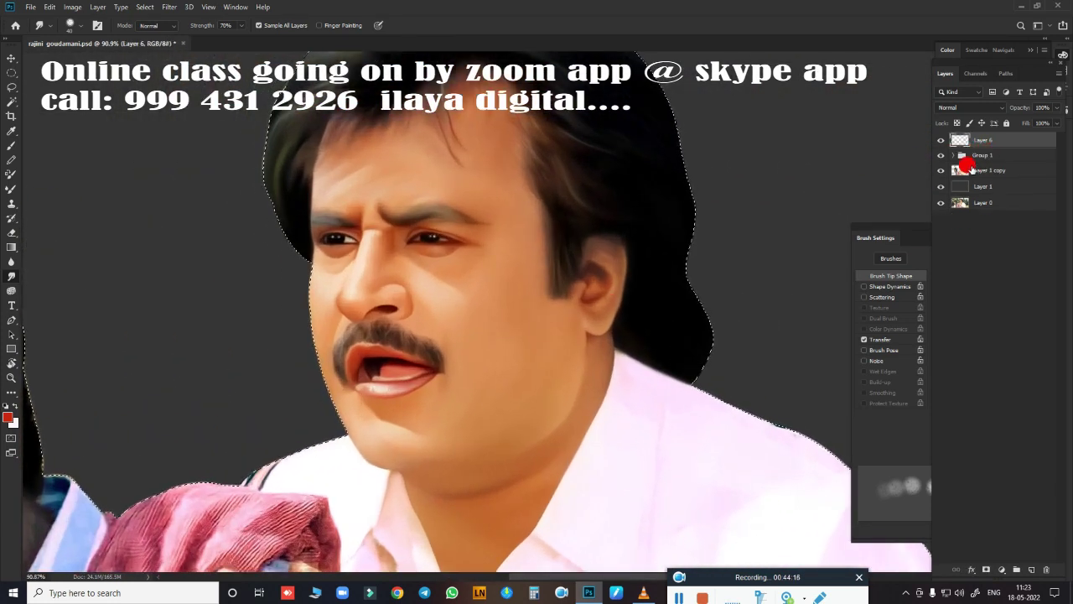
# Toggle visibility of Group 1, Layer 6 and Layer 1 copy to compare the smoothed face with the original.
pyautogui.click(941, 155)
pyautogui.click(942, 140)
pyautogui.click(941, 140)
pyautogui.click(941, 140)
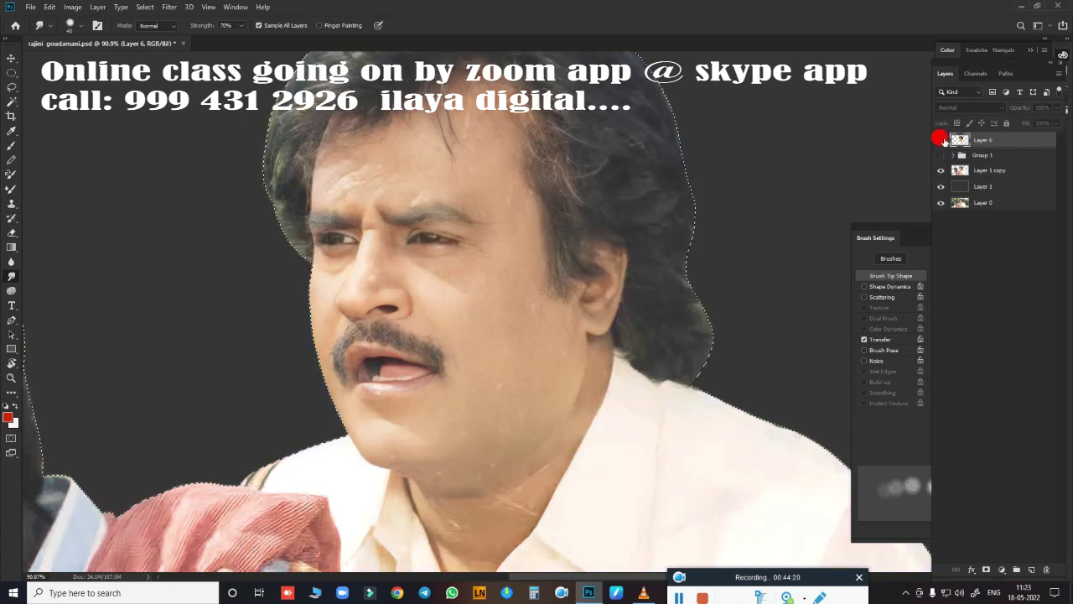
pyautogui.click(941, 140)
pyautogui.click(941, 140)
pyautogui.click(942, 140)
pyautogui.click(941, 140)
pyautogui.click(941, 140)
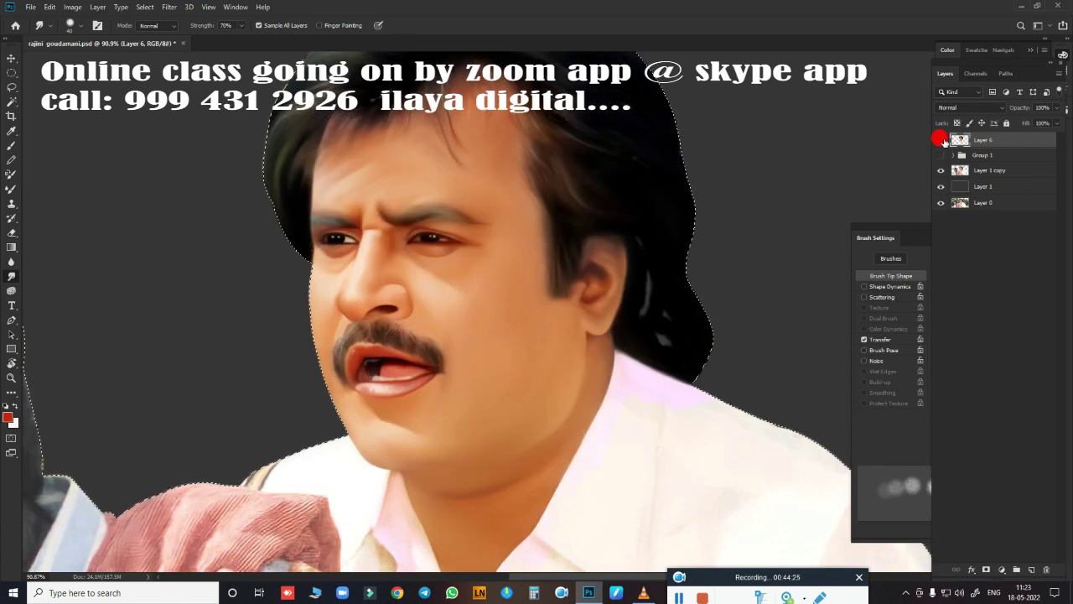
pyautogui.click(941, 141)
pyautogui.click(941, 170)
pyautogui.click(941, 170)
pyautogui.click(941, 170)
pyautogui.click(941, 140)
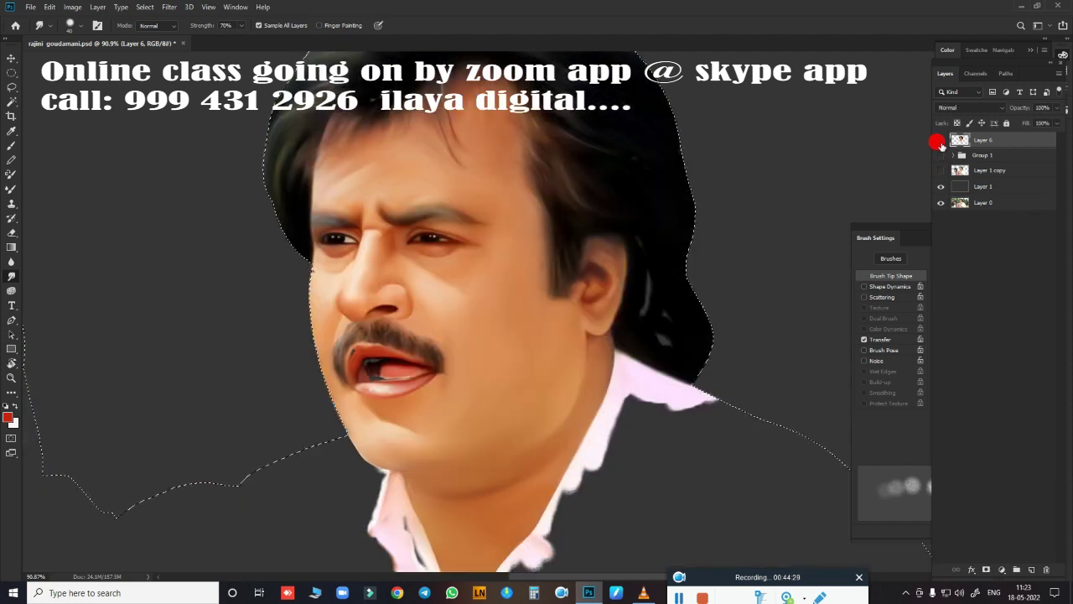
pyautogui.click(941, 170)
pyautogui.click(940, 156)
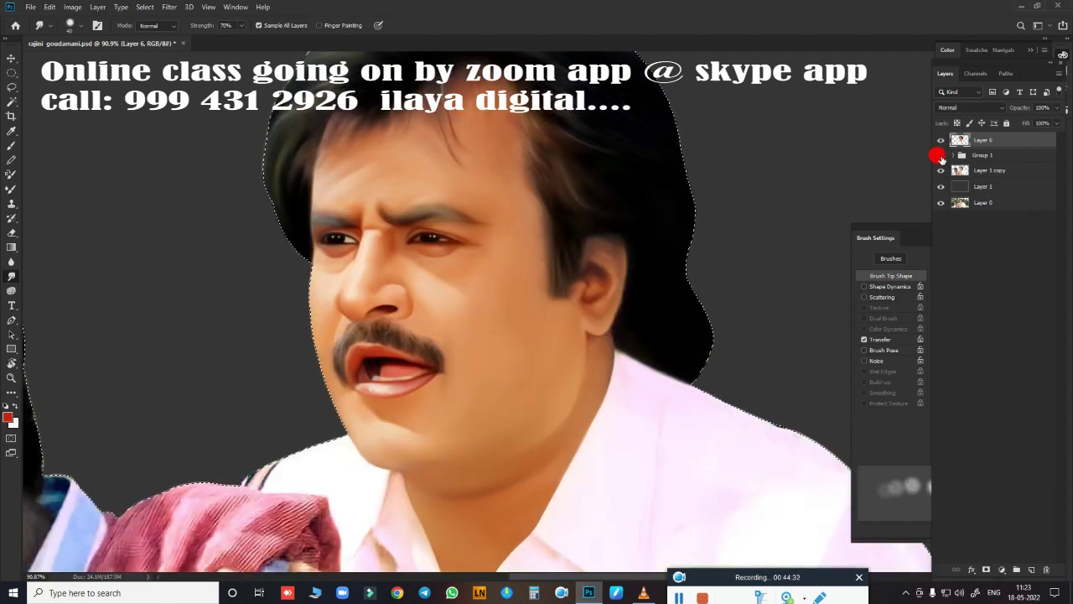
# Duplicate Group 1 and merge the Group 1 copy into Layer 6.
pyautogui.click(986, 156)
pyautogui.hotkey('ctrl', 'j')
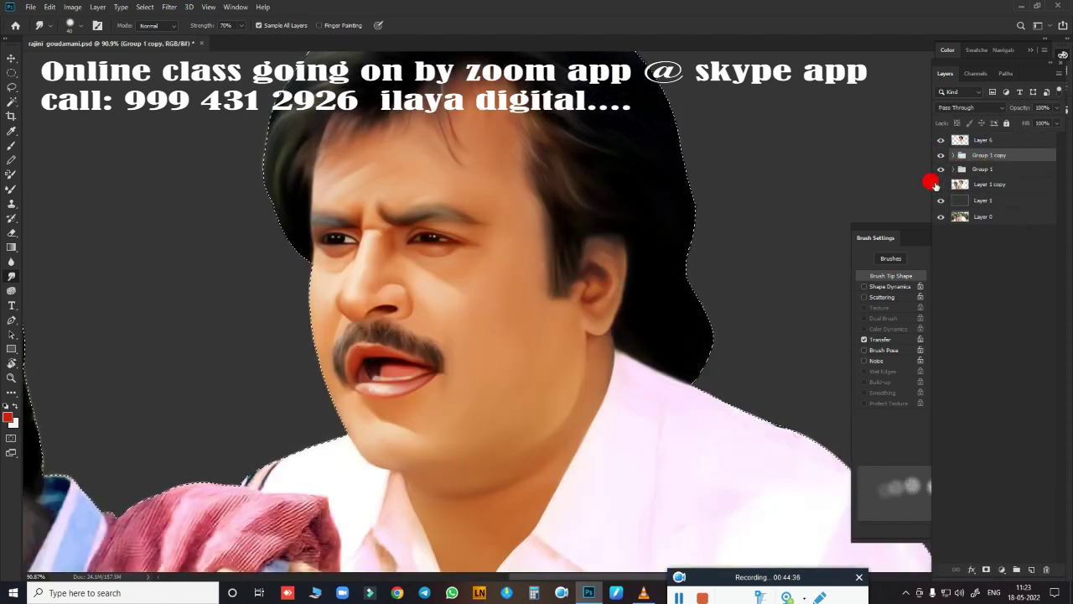
pyautogui.click(985, 140)
pyautogui.keyDown('ctrl'); pyautogui.click(987, 157); pyautogui.keyUp('ctrl')
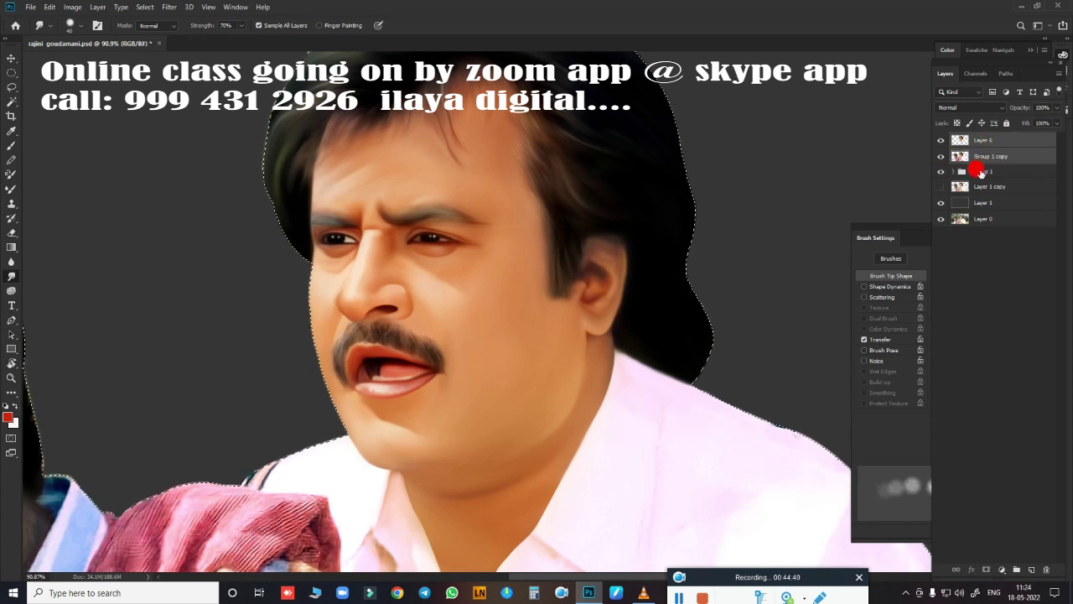
pyautogui.hotkey('ctrl', 'e')
# Flick Layer 6 off and on to compare, leaving it hidden.
pyautogui.click(941, 140)
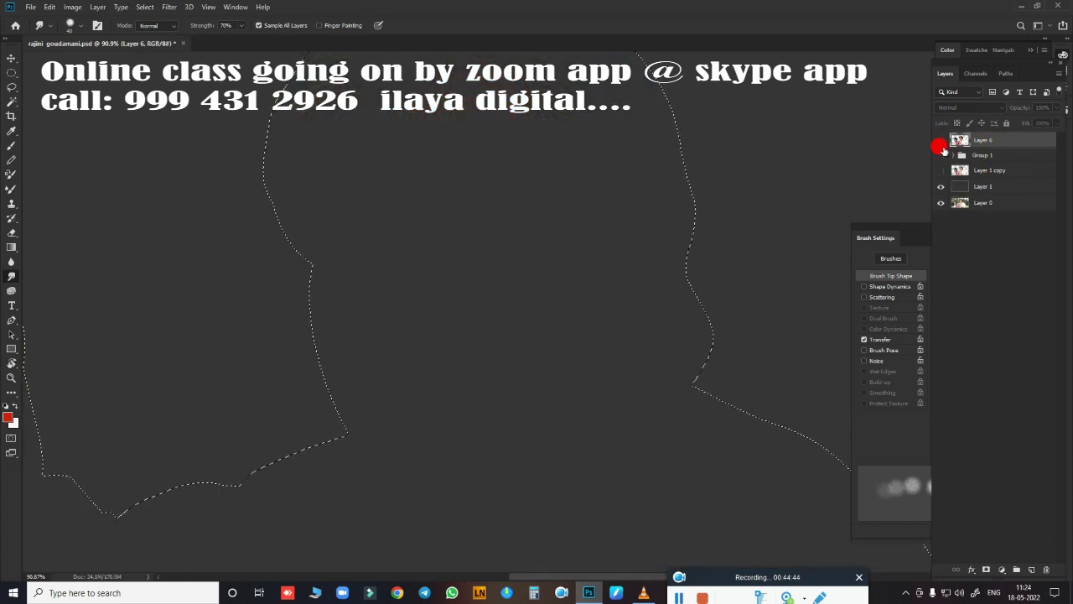
pyautogui.click(940, 141)
pyautogui.click(939, 141)
# Show Layer 6, smudge the lower lip edges toward the mouth corners, and save with Ctrl+S.
pyautogui.click(939, 141)
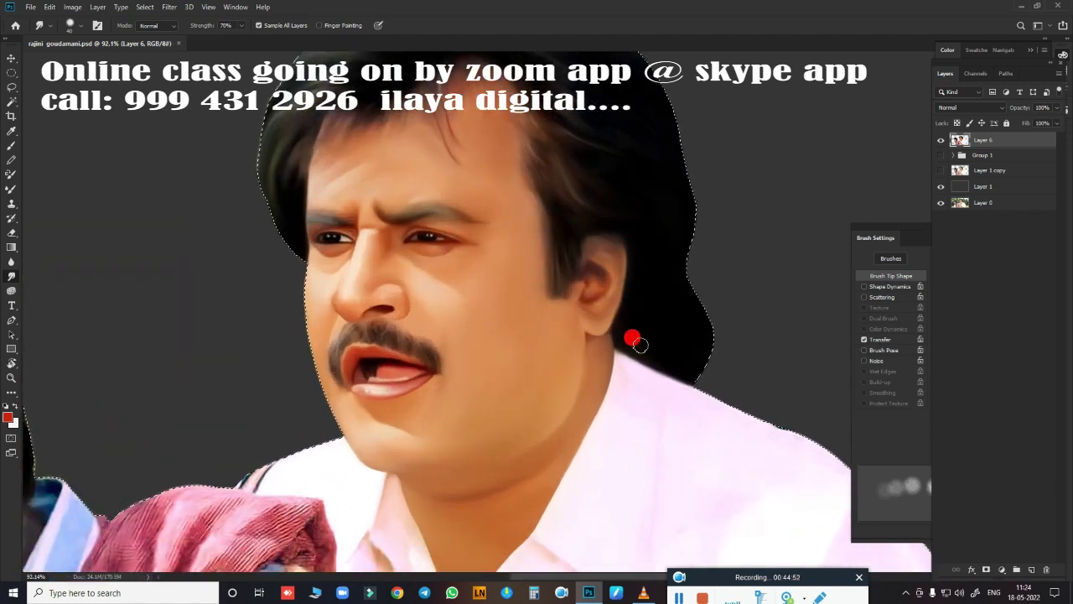
pyautogui.scroll(-3, 567, 359)
pyautogui.scroll(2, 583, 386)
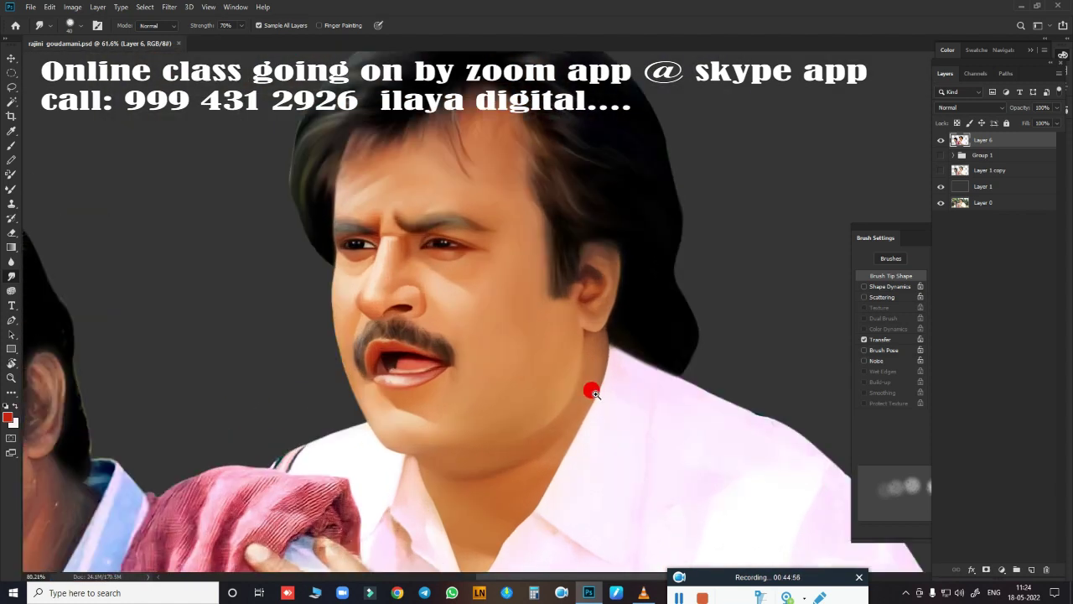
pyautogui.scroll(2, 593, 387)
pyautogui.scroll(3, 427, 385)
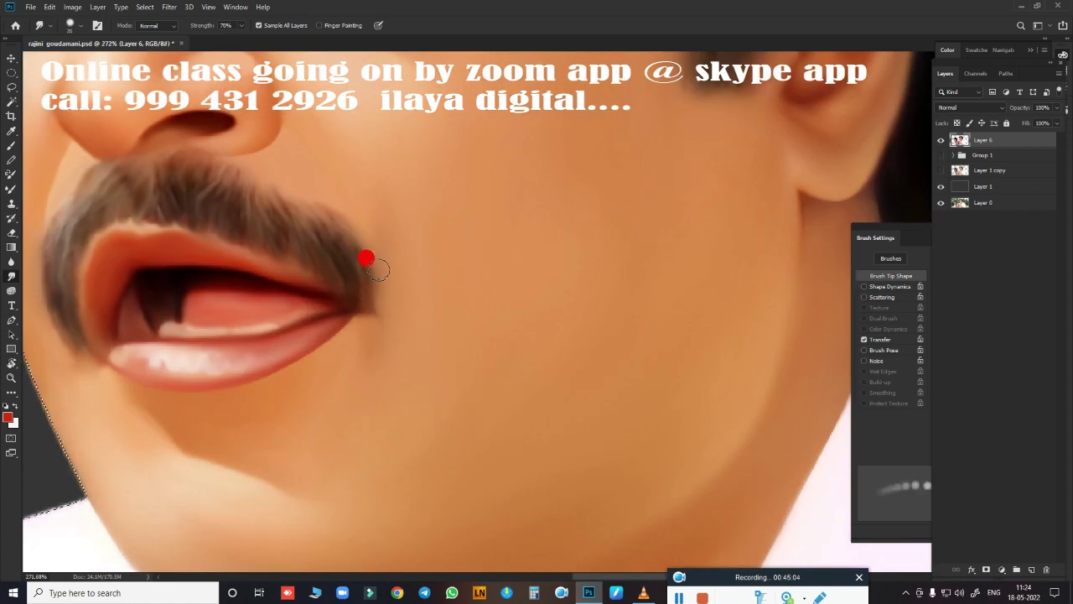
pyautogui.moveTo(358, 298); pyautogui.dragTo(255, 362)
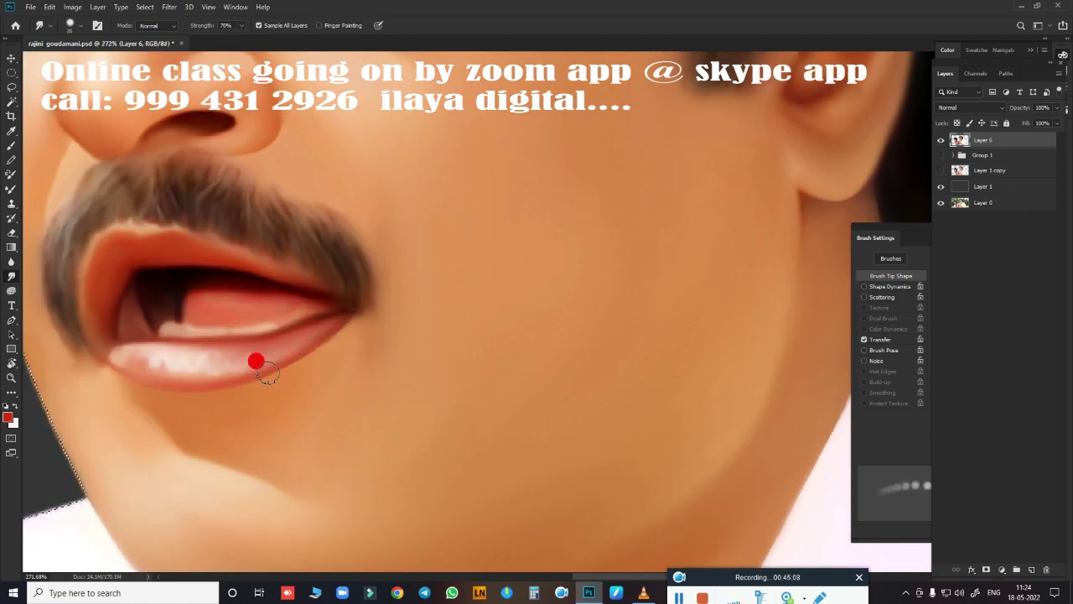
pyautogui.moveTo(80, 369); pyautogui.dragTo(65, 366)
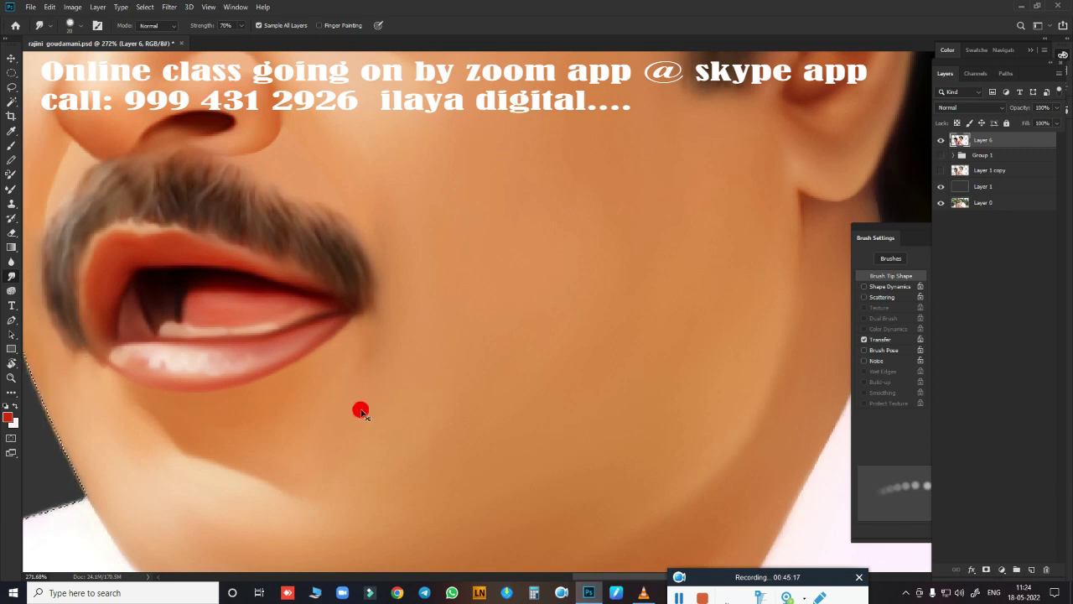
pyautogui.hotkey('ctrl', 's')
pyautogui.moveTo(388, 380)
pyautogui.mouseDown()
pyautogui.moveTo(374, 372)
pyautogui.moveTo(390, 367)
pyautogui.mouseUp()
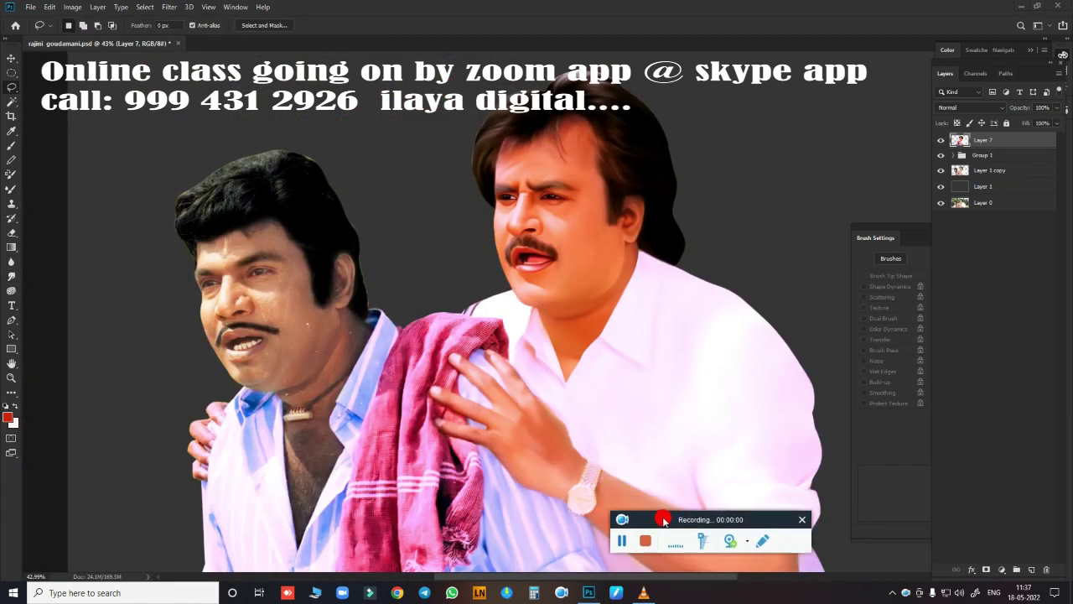
# Add a new empty layer, Layer 8, and zoom in on the face.
pyautogui.click(1031, 569)
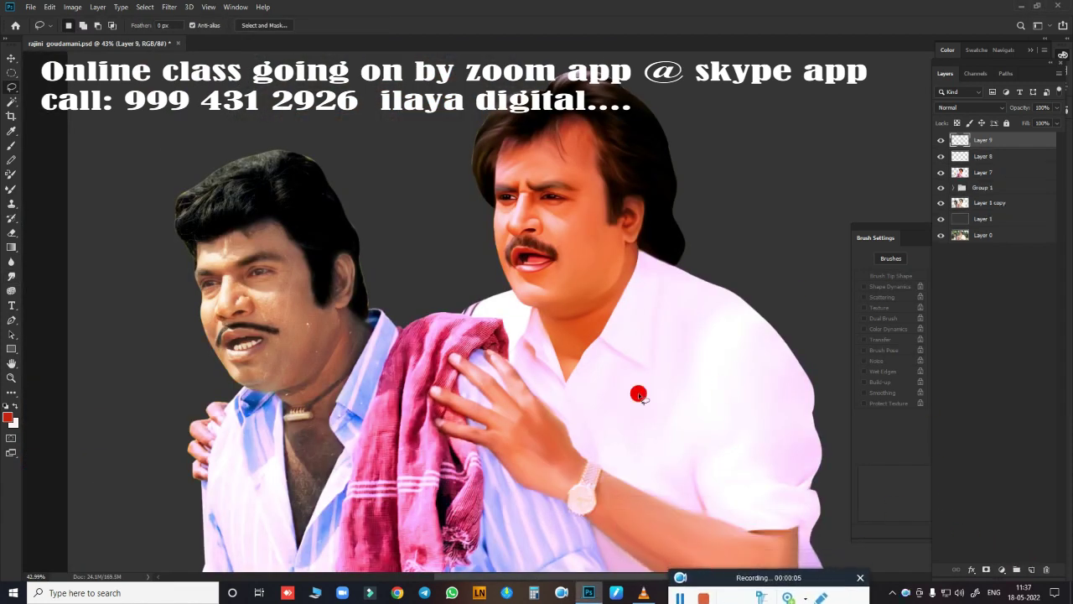
pyautogui.scroll(5, 824, 313)
pyautogui.scroll(1, 771, 312)
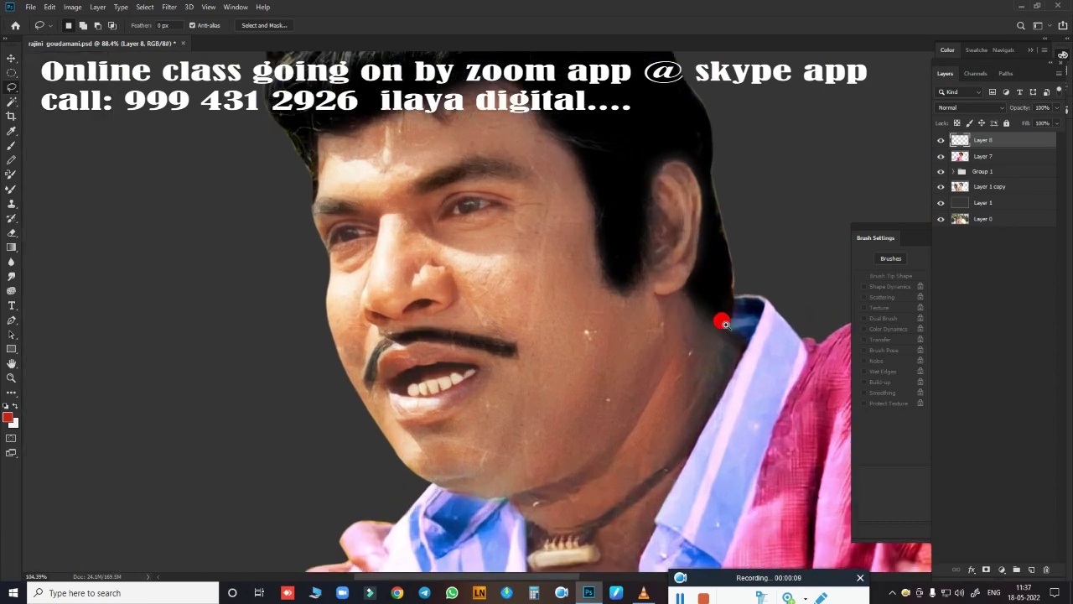
pyautogui.scroll(1, 671, 319)
pyautogui.scroll(2, 591, 333)
pyautogui.scroll(1, 620, 365)
pyautogui.scroll(1, 637, 381)
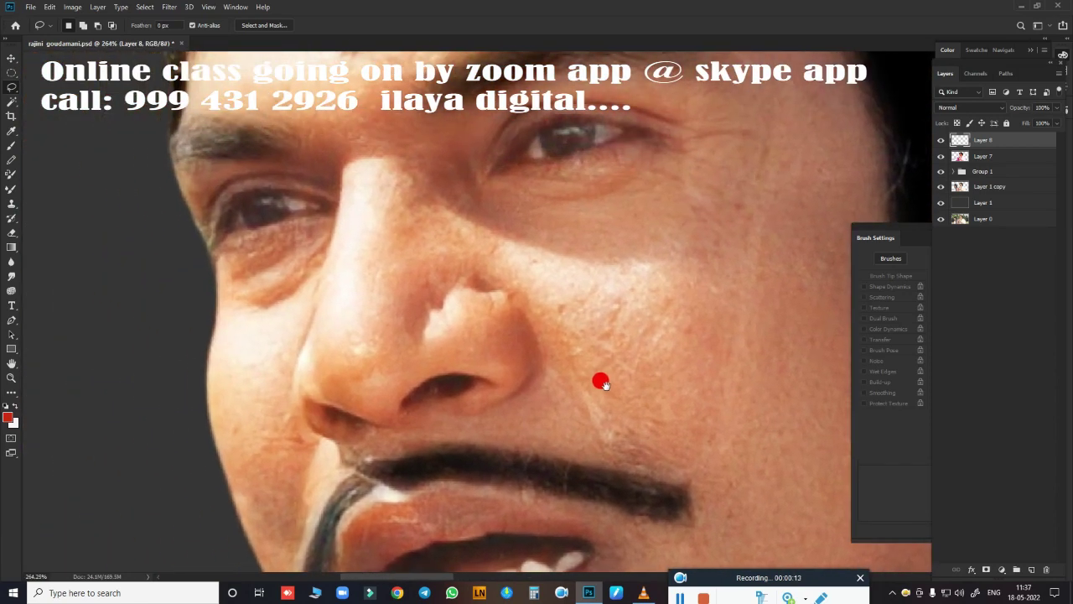
pyautogui.scroll(1, 553, 367)
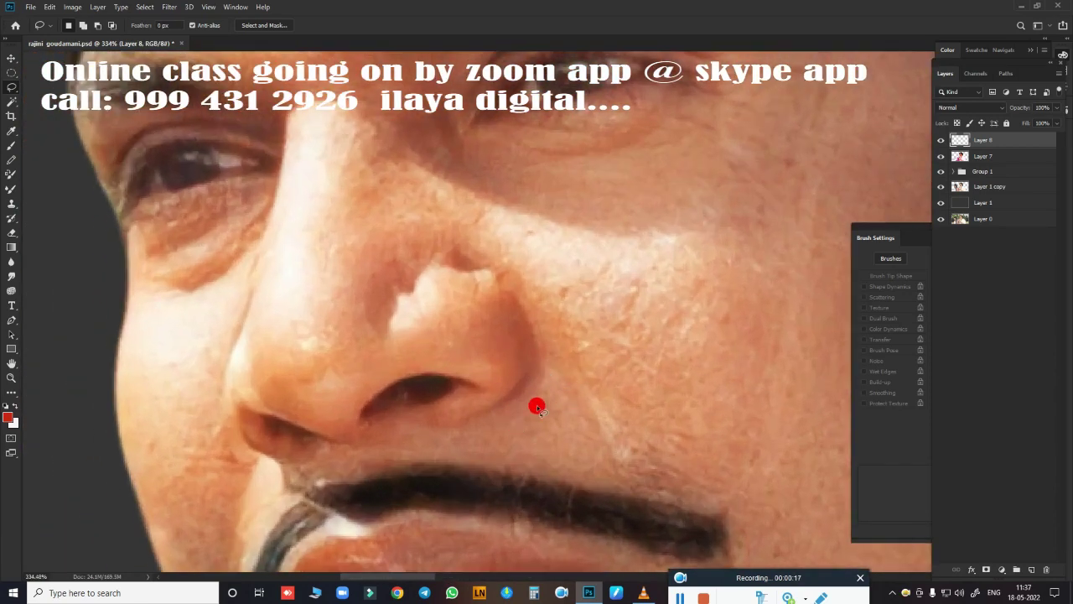
# With the Pen tool, trace curved anchors from the top of the nose down to its tip.
pyautogui.press('p')
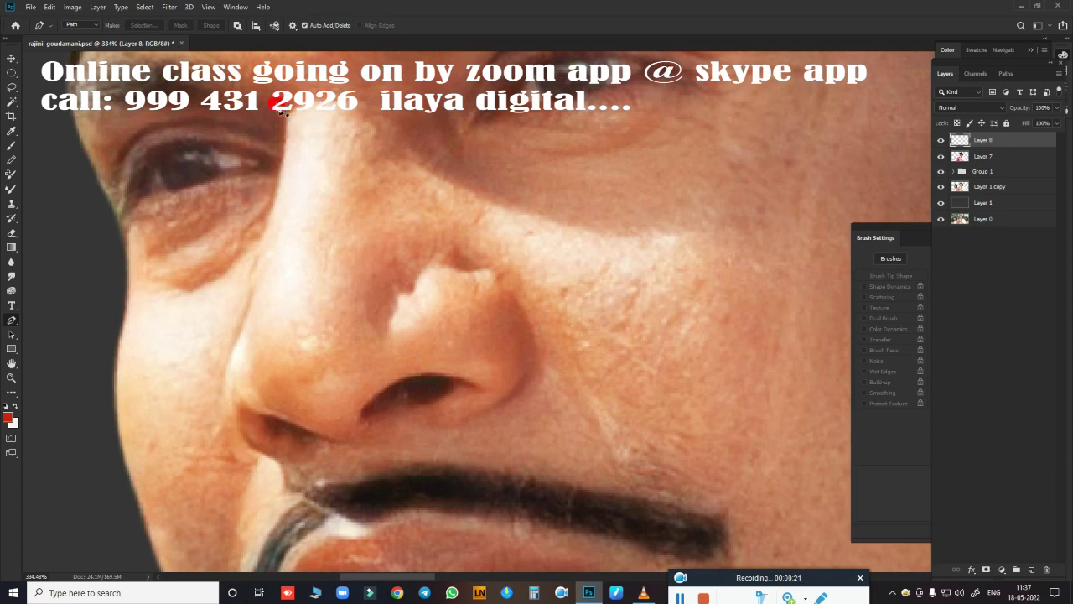
pyautogui.click(285, 138)
pyautogui.moveTo(241, 390)
pyautogui.mouseDown()
pyautogui.moveTo(245, 325)
pyautogui.moveTo(234, 359)
pyautogui.mouseUp()
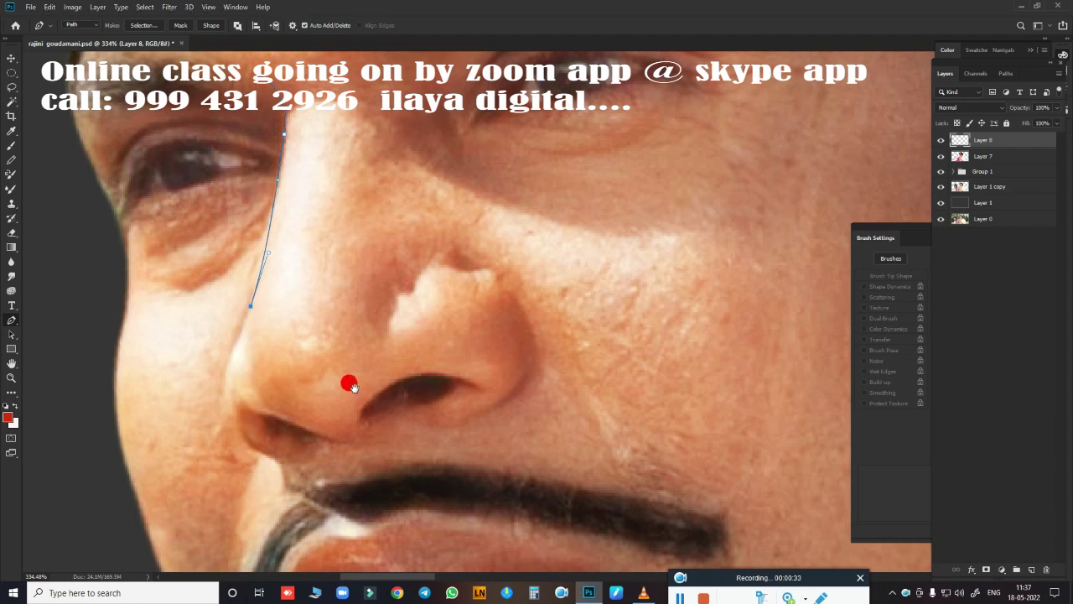
pyautogui.moveTo(348, 381); pyautogui.dragTo(427, 242)
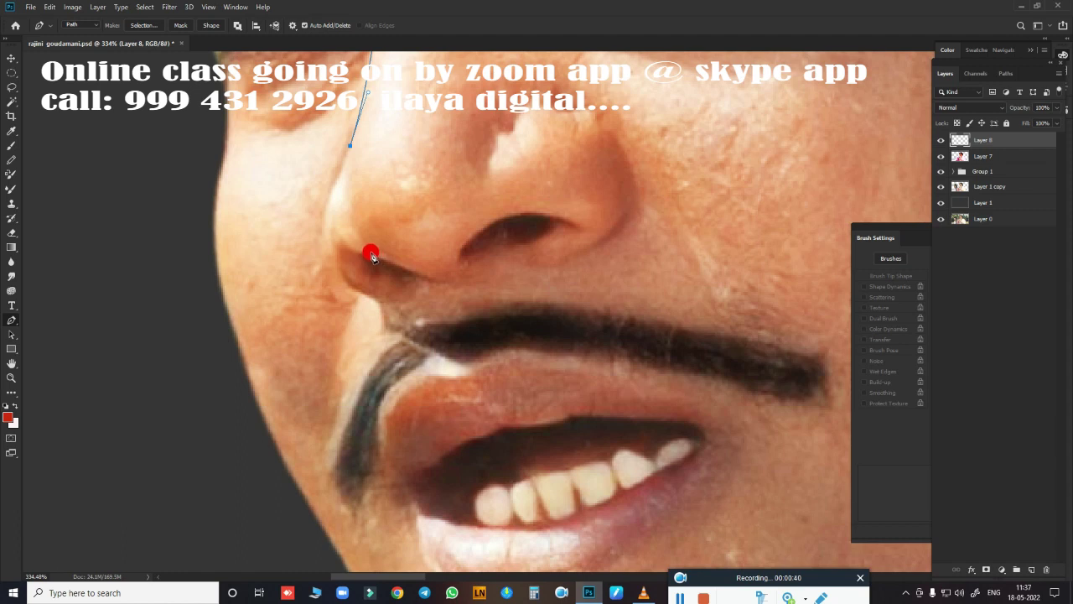
pyautogui.moveTo(371, 256); pyautogui.dragTo(393, 266)
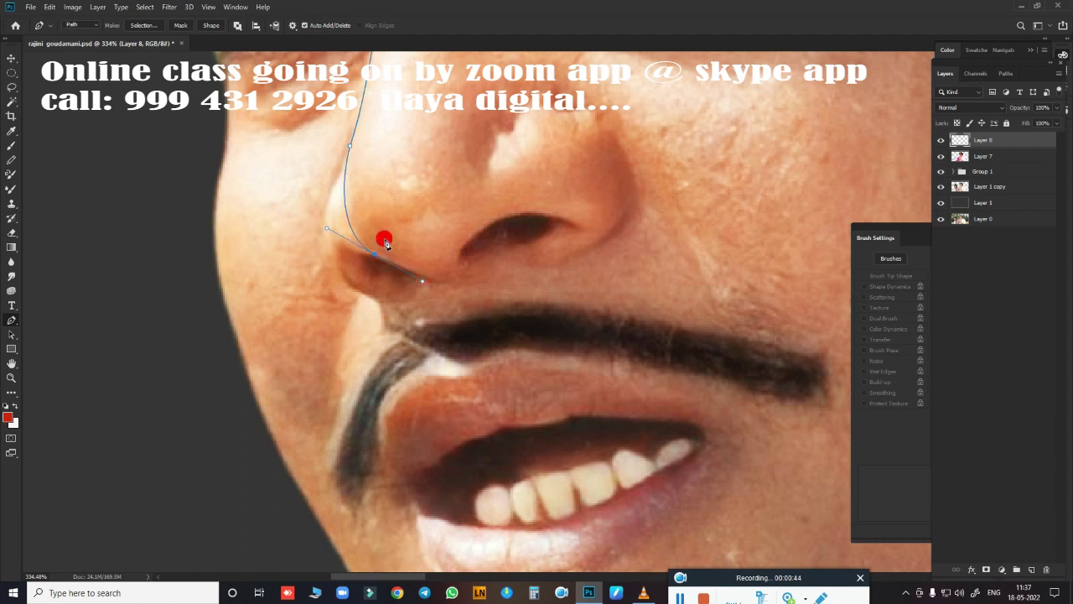
pyautogui.moveTo(359, 251)
pyautogui.mouseDown()
pyautogui.moveTo(465, 274)
pyautogui.moveTo(449, 274)
pyautogui.mouseUp()
pyautogui.scroll(3, 443, 303)
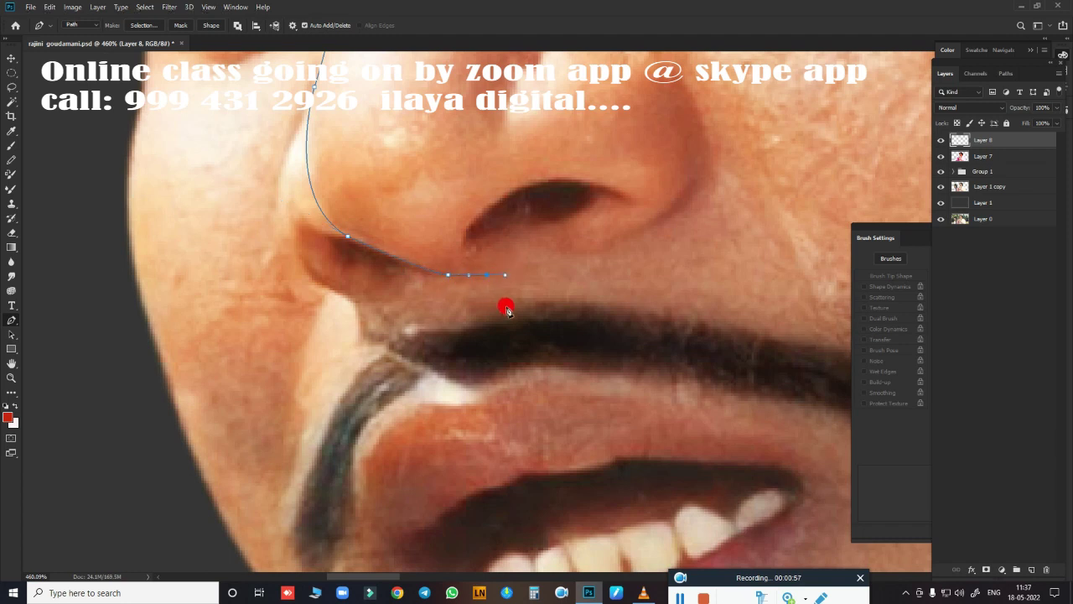
pyautogui.scroll(-3, 467, 321)
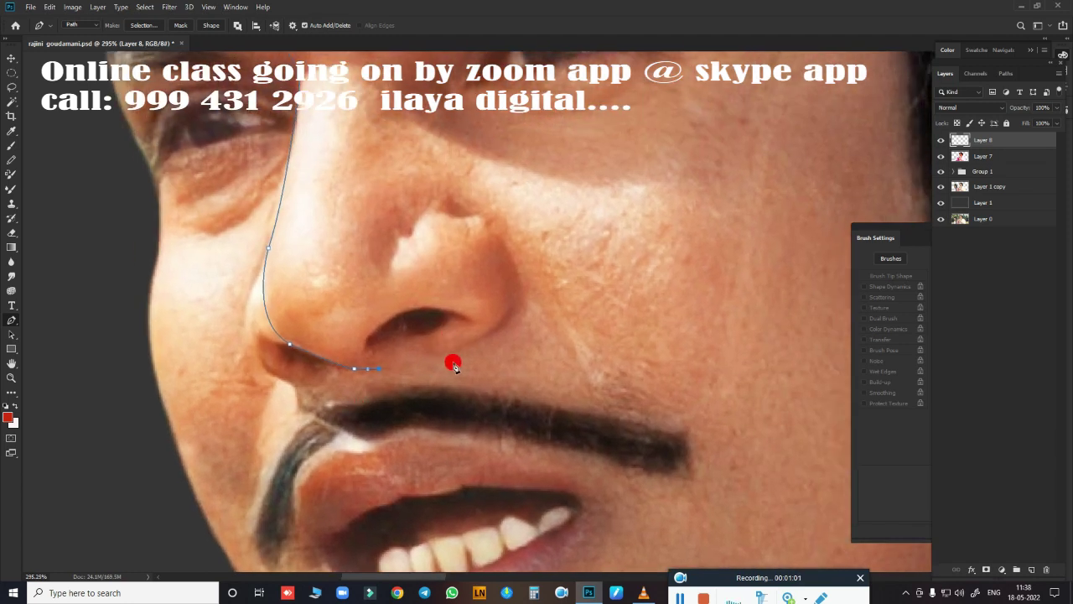
# Curve the path around the right nostril into the nose crease, with a sharp corner there.
pyautogui.moveTo(519, 277); pyautogui.dragTo(519, 213)
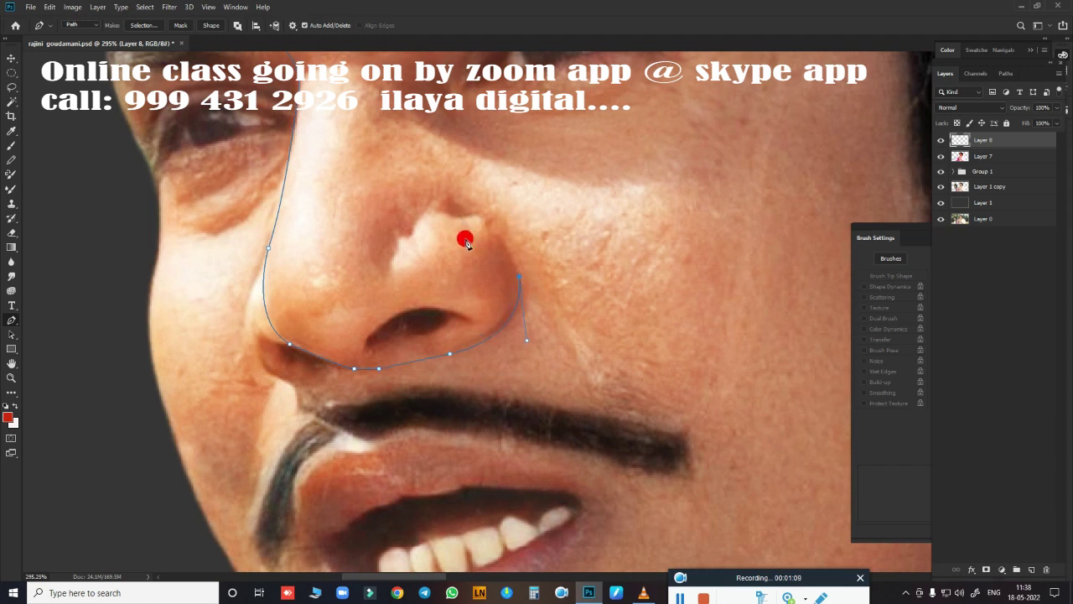
pyautogui.scroll(-3, 457, 216)
pyautogui.scroll(2, 455, 214)
pyautogui.moveTo(453, 214); pyautogui.dragTo(398, 207)
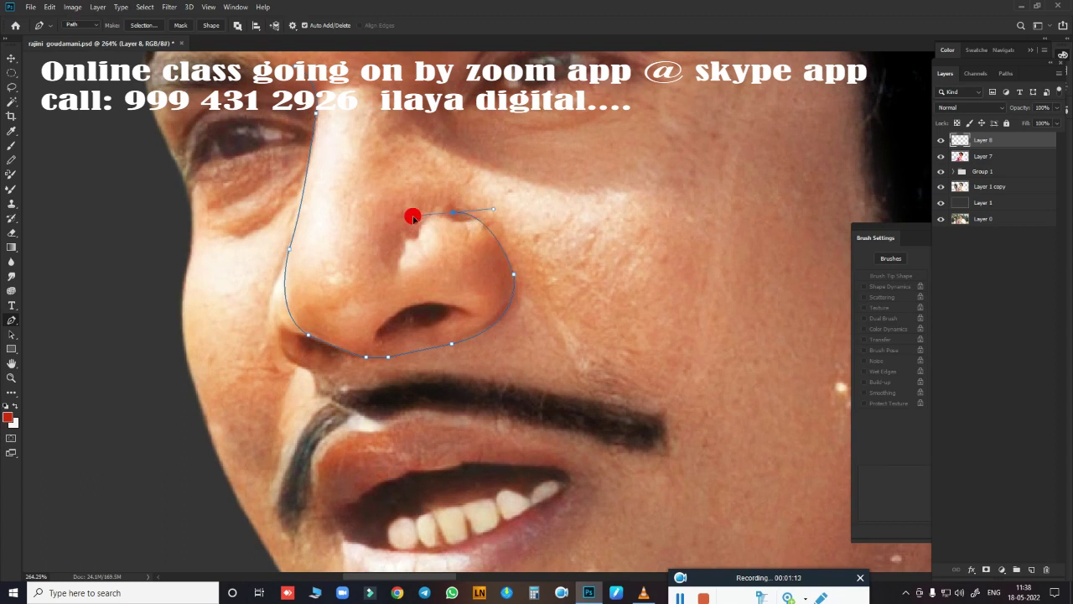
pyautogui.moveTo(398, 265); pyautogui.dragTo(387, 326)
pyautogui.moveTo(375, 245); pyautogui.dragTo(377, 202)
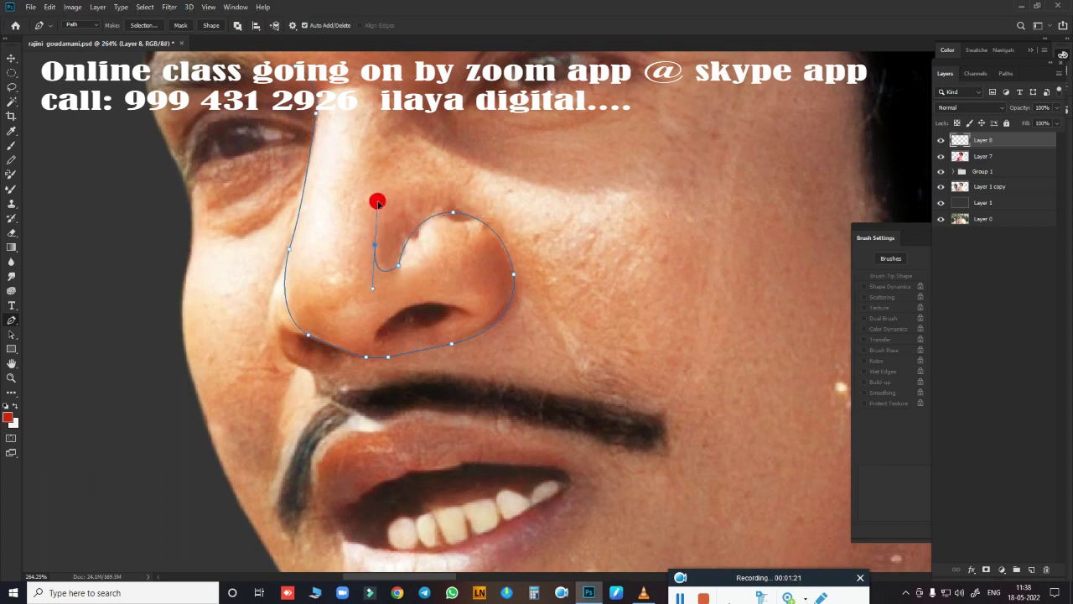
pyautogui.keyDown('alt'); pyautogui.click(375, 245); pyautogui.keyUp('alt')
# Continue the path up the nose bridge and across the cheek under the eye.
pyautogui.moveTo(339, 182); pyautogui.dragTo(367, 95)
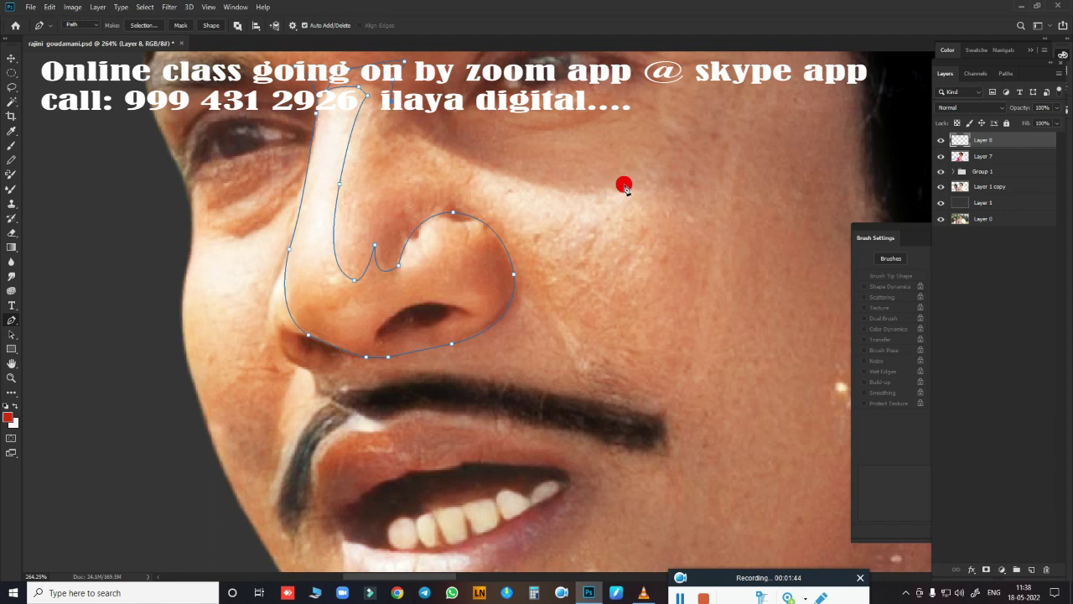
pyautogui.moveTo(612, 190)
pyautogui.mouseDown()
pyautogui.moveTo(804, 197)
pyautogui.moveTo(793, 196)
pyautogui.mouseUp()
pyautogui.keyDown('alt'); pyautogui.click(613, 190); pyautogui.keyUp('alt')
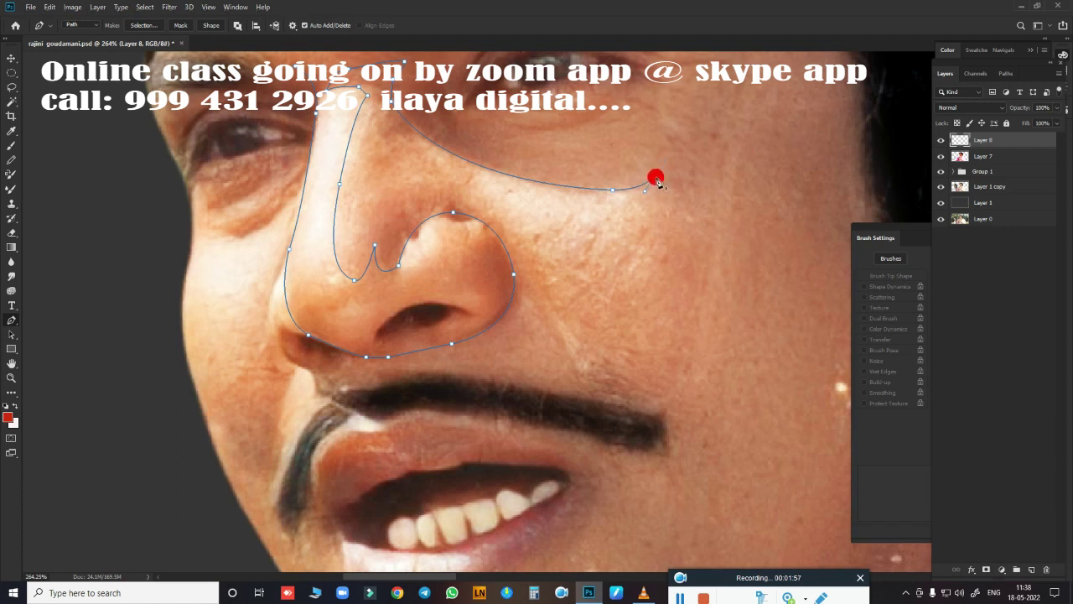
# Extend the path across the cheek, down past the mustache and around its left end.
pyautogui.click(654, 176)
pyautogui.scroll(-2, 663, 297)
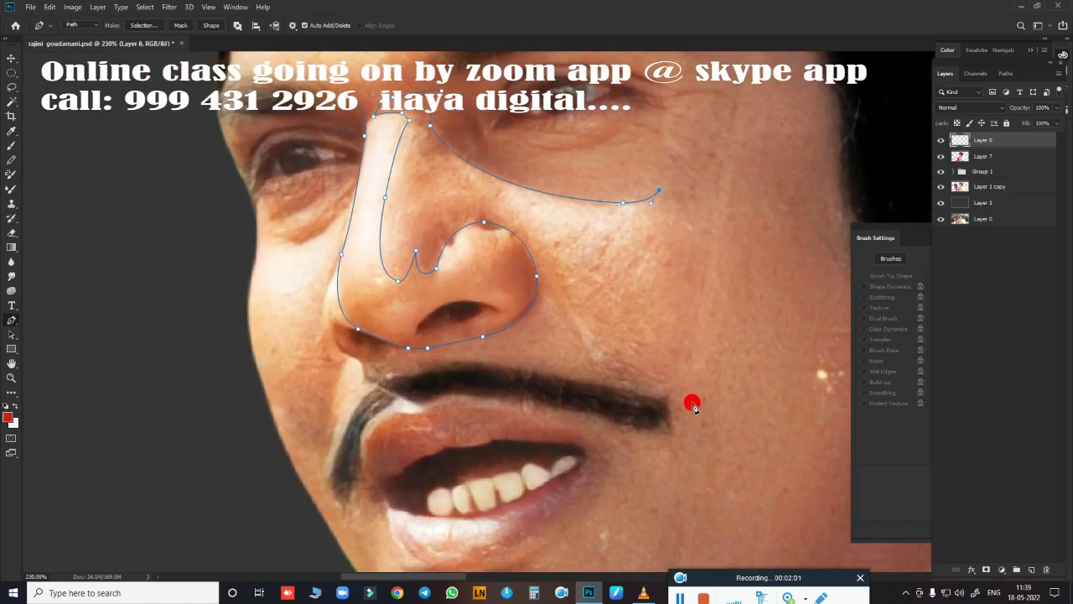
pyautogui.click(692, 405)
pyautogui.scroll(-3, 549, 394)
pyautogui.click(350, 419)
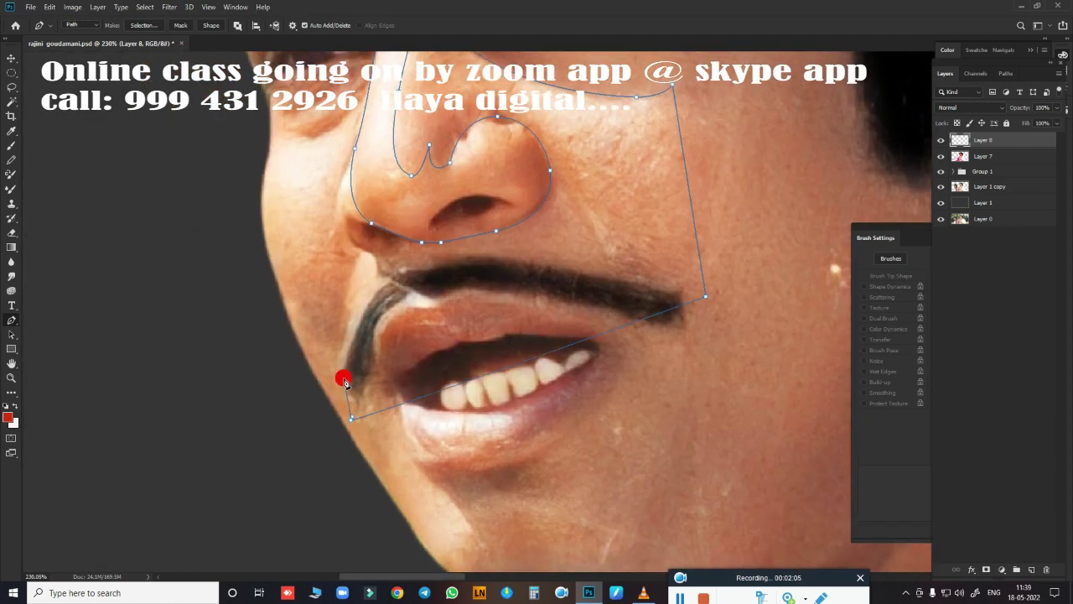
pyautogui.moveTo(349, 317); pyautogui.dragTo(382, 224)
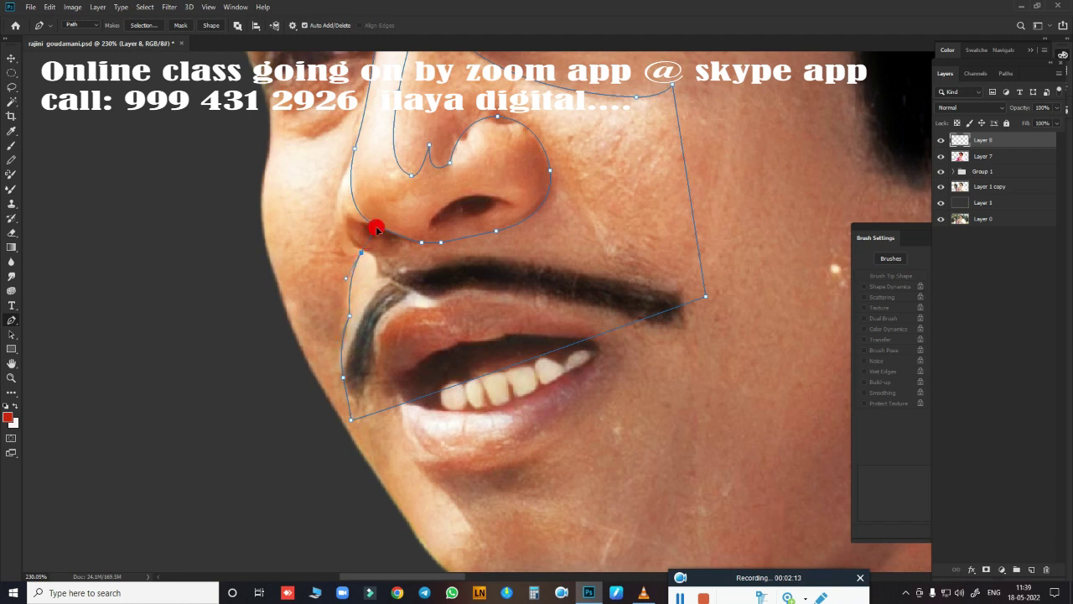
# Run the path up beside the nose's left edge, with a sharp corner partway.
pyautogui.scroll(3, 377, 246)
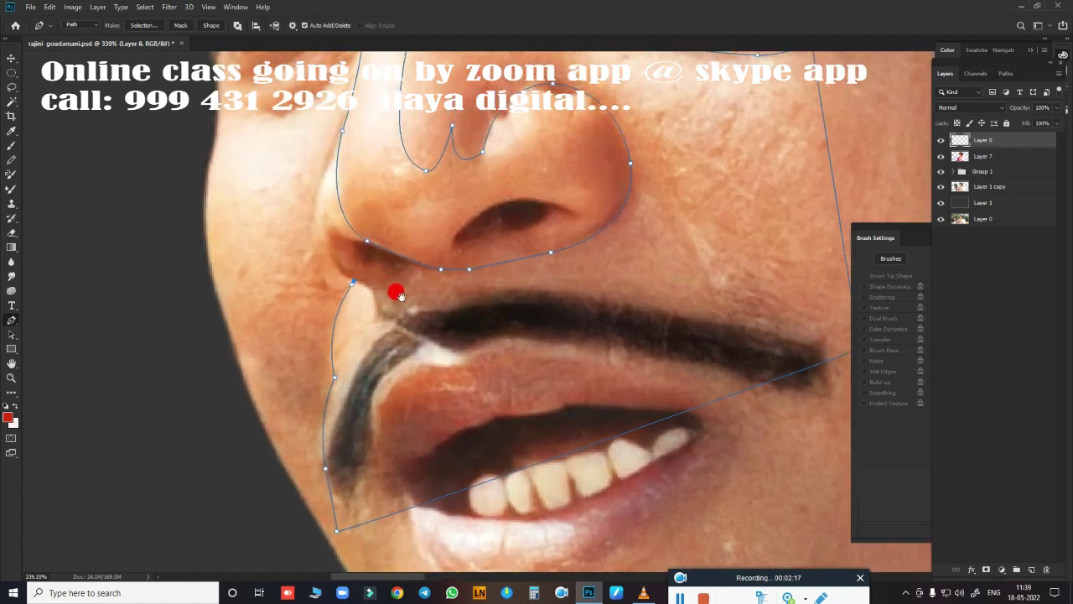
pyautogui.scroll(-3, 340, 312)
pyautogui.scroll(3, 376, 391)
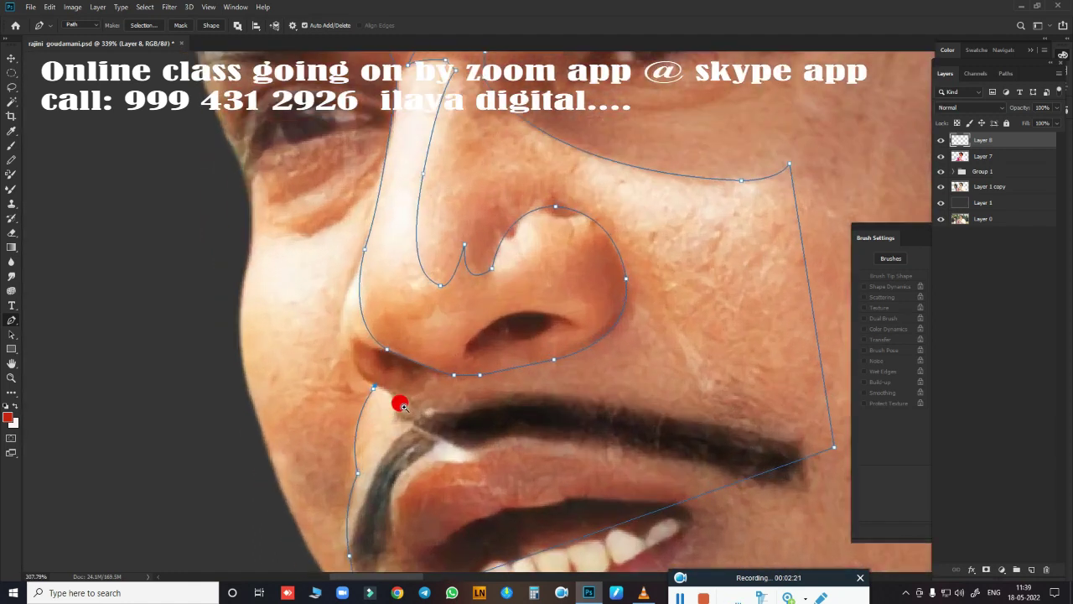
pyautogui.scroll(-3, 398, 400)
pyautogui.scroll(3, 378, 408)
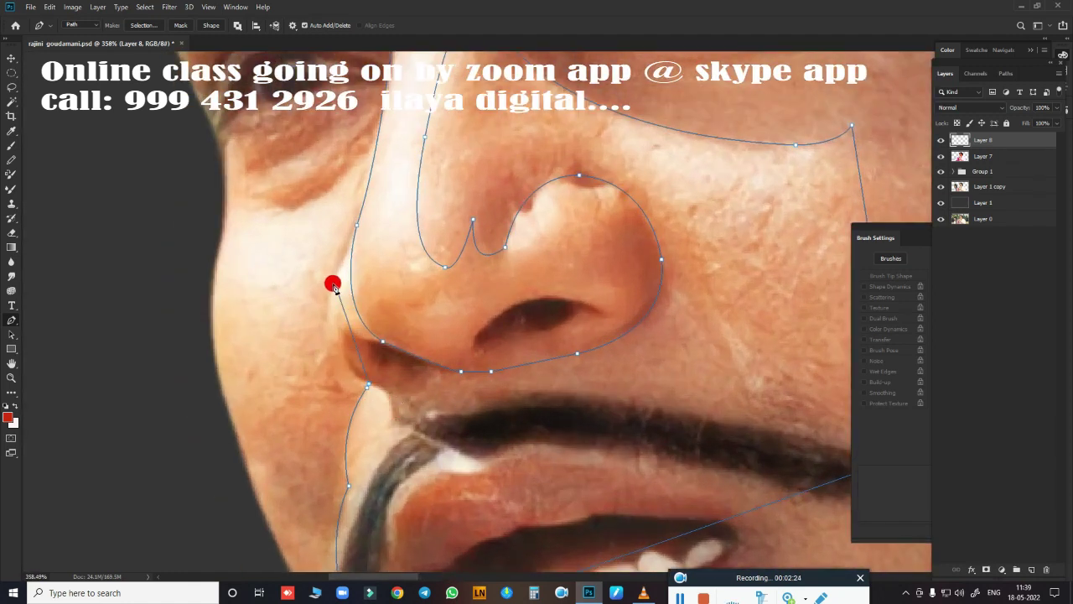
pyautogui.moveTo(332, 288); pyautogui.dragTo(343, 196)
pyautogui.click(353, 223)
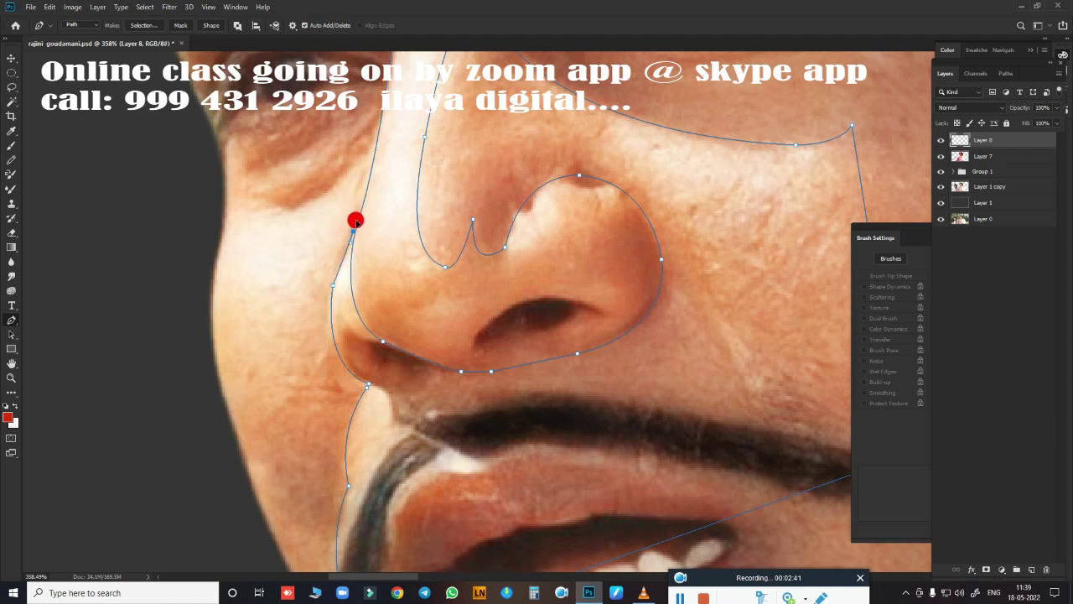
pyautogui.click(359, 191)
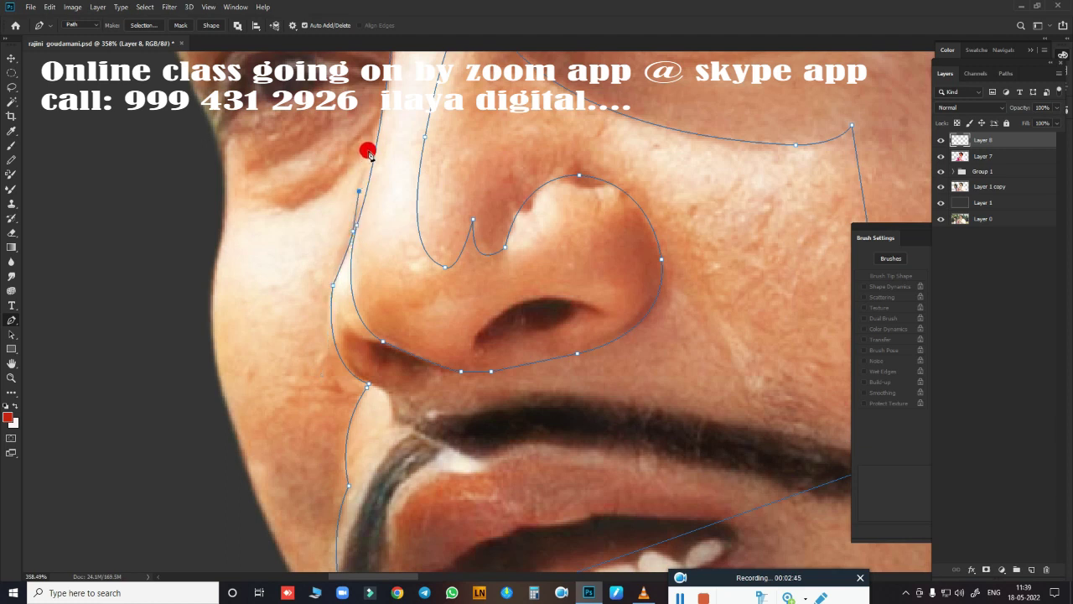
pyautogui.click(368, 149)
# Curve the path out across the left cheek, along the left jawline and the chin.
pyautogui.moveTo(287, 212); pyautogui.dragTo(231, 226)
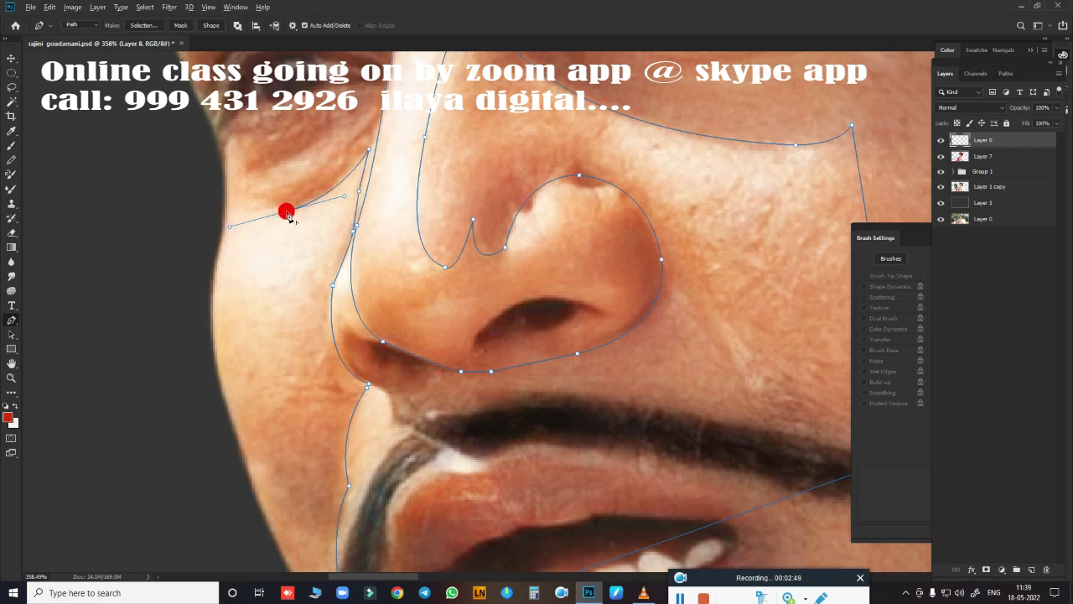
pyautogui.keyDown('alt'); pyautogui.scroll(-4, 221, 307); pyautogui.keyUp('alt')
pyautogui.scroll(-3, 244, 182)
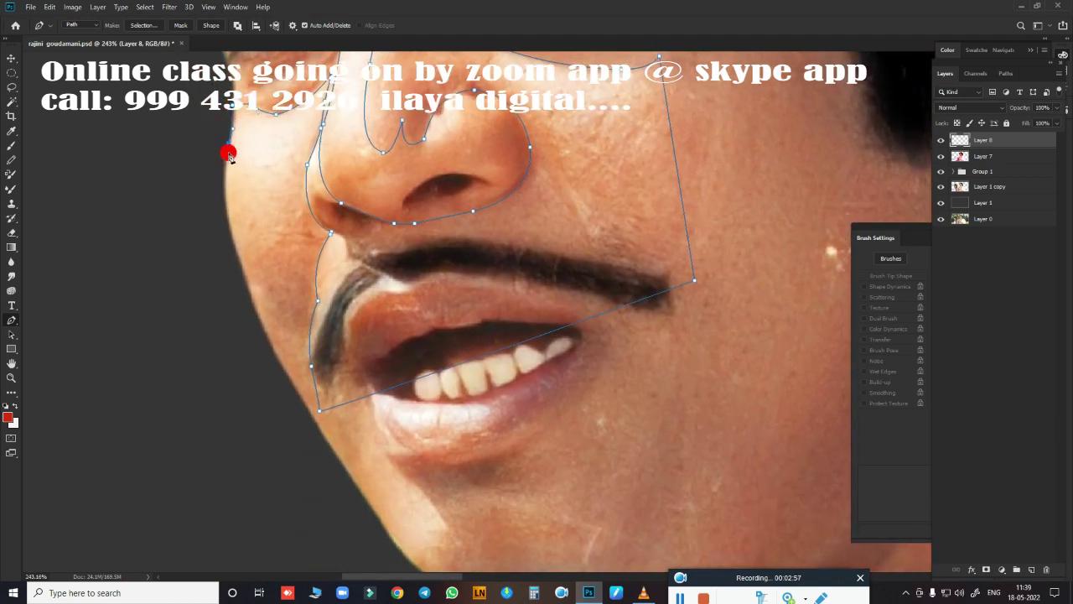
pyautogui.moveTo(287, 373); pyautogui.dragTo(374, 526)
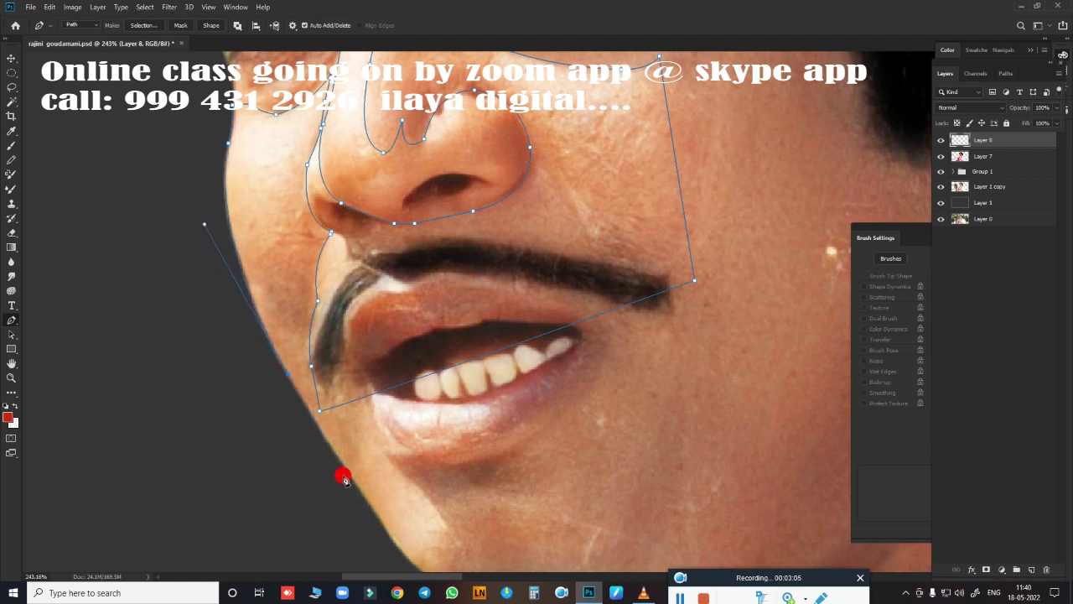
pyautogui.scroll(-3, 442, 483)
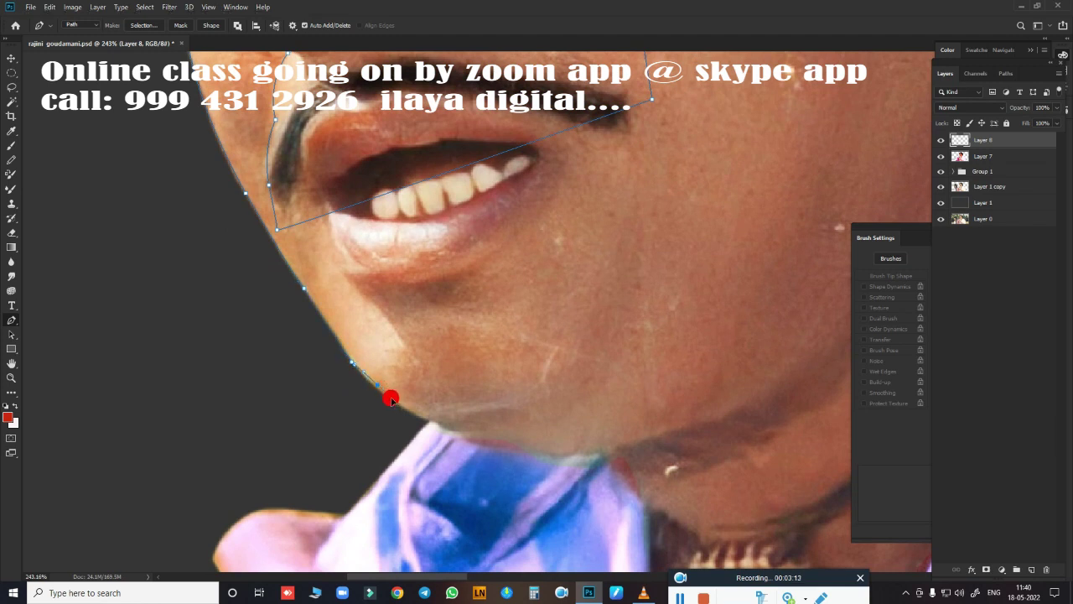
pyautogui.moveTo(433, 421); pyautogui.dragTo(476, 430)
pyautogui.moveTo(433, 422); pyautogui.dragTo(519, 413)
pyautogui.scroll(-3, 606, 366)
pyautogui.scroll(-1, 613, 353)
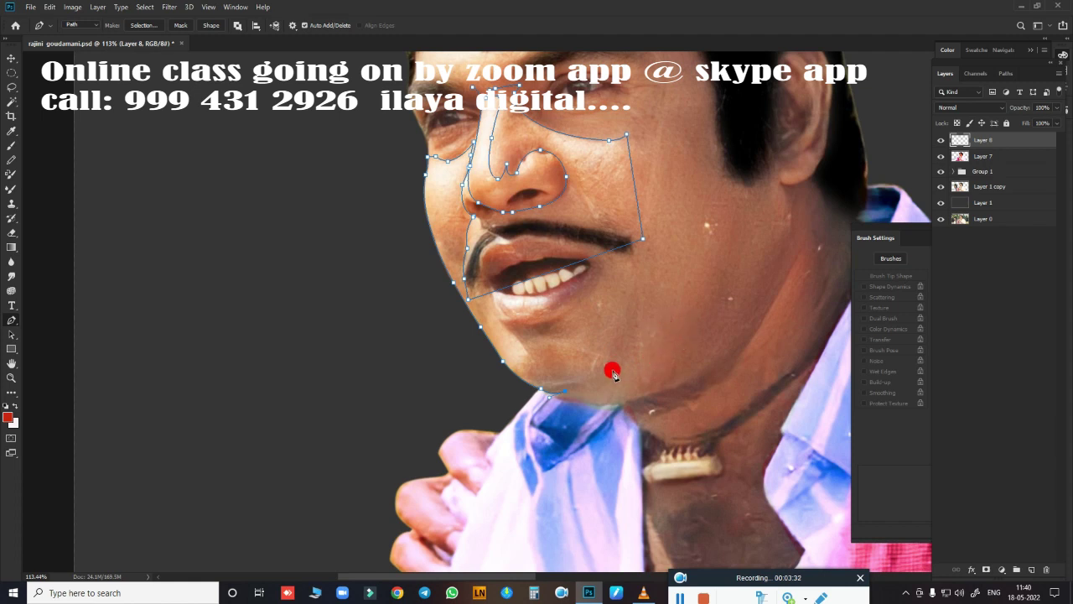
# Continue the path under the chin, up the cheek toward the ear and along the forehead hairline.
pyautogui.moveTo(614, 376); pyautogui.dragTo(626, 357)
pyautogui.click(658, 268)
pyautogui.click(699, 211)
pyautogui.click(718, 162)
pyautogui.moveTo(718, 162); pyautogui.dragTo(669, 306)
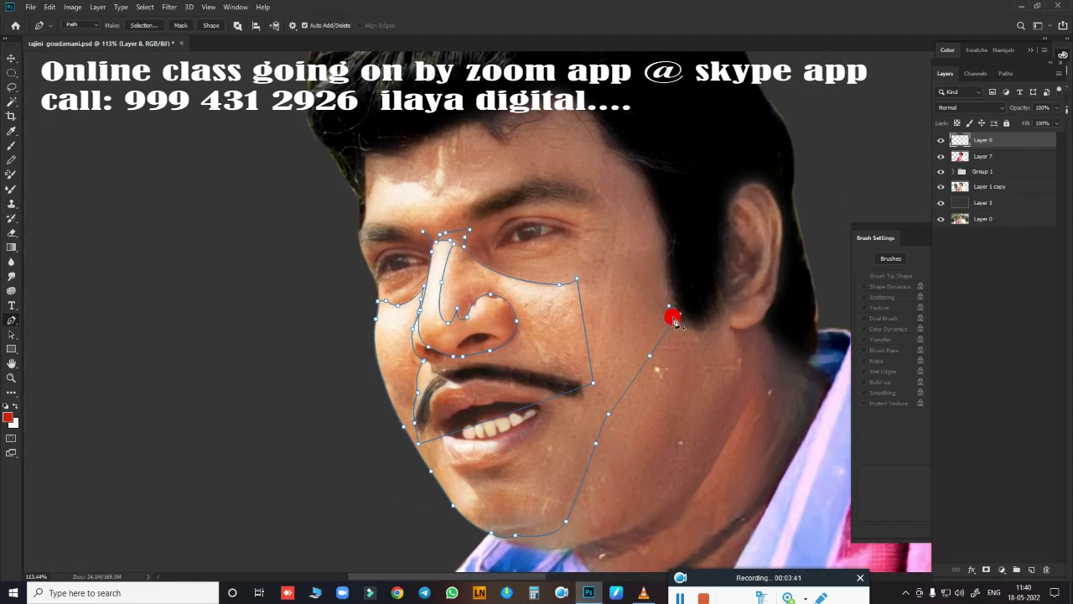
pyautogui.moveTo(633, 166); pyautogui.dragTo(598, 123)
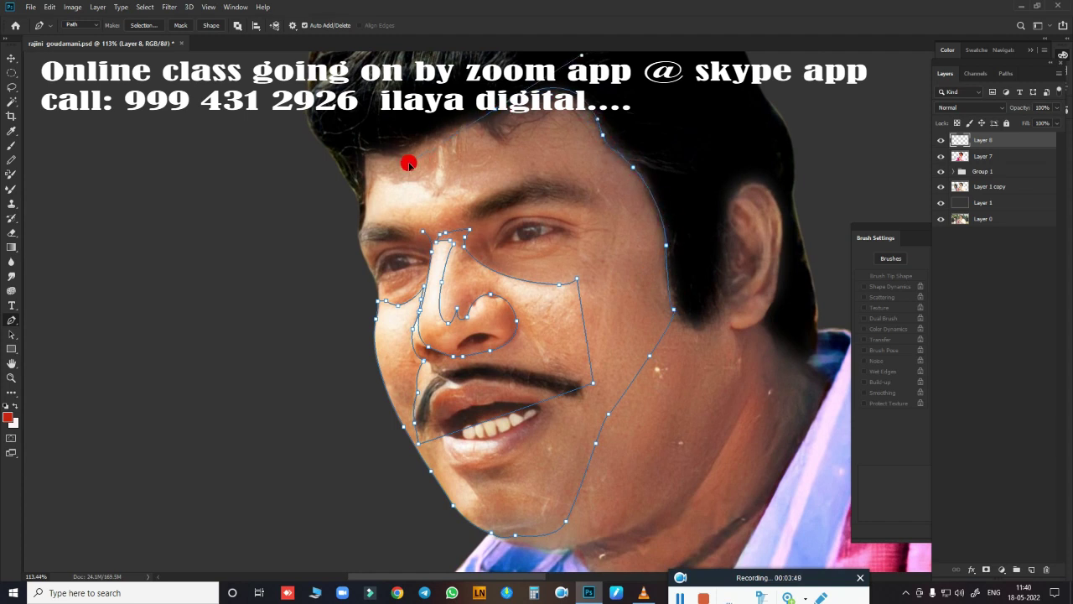
pyautogui.moveTo(409, 161); pyautogui.dragTo(496, 118)
pyautogui.moveTo(430, 134); pyautogui.dragTo(383, 143)
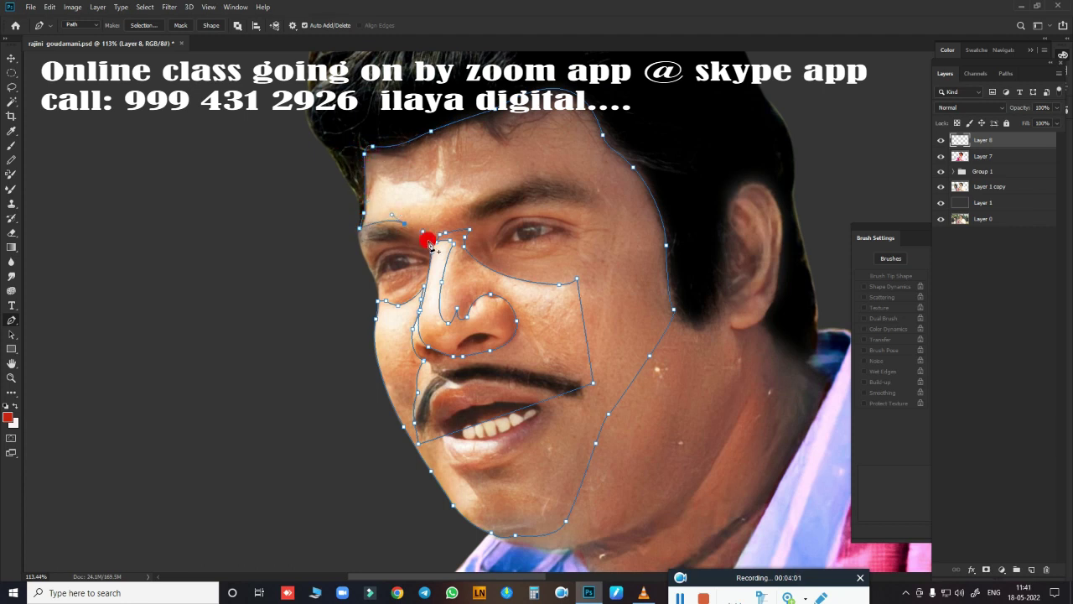
# Convert the face path into a feathered selection.
pyautogui.hotkey('ctrl', 'Return')
pyautogui.hotkey('shift', 'F6')
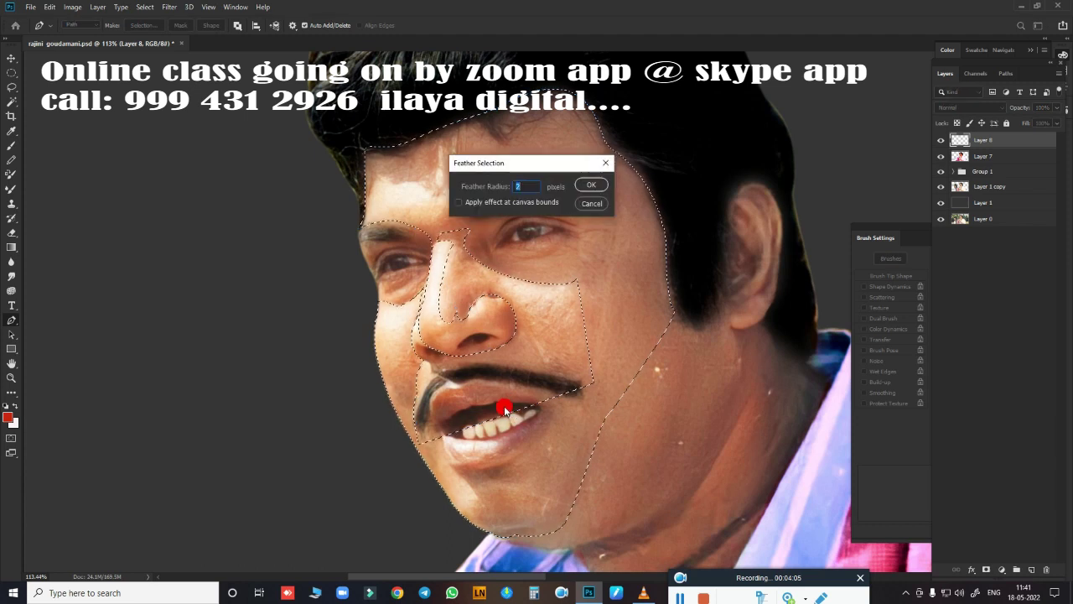
pyautogui.press('Return')
pyautogui.scroll(5, 512, 280)
# With a smaller Smudge brush at 70% strength, smooth the nose bridge and nose tip.
pyautogui.press('r')
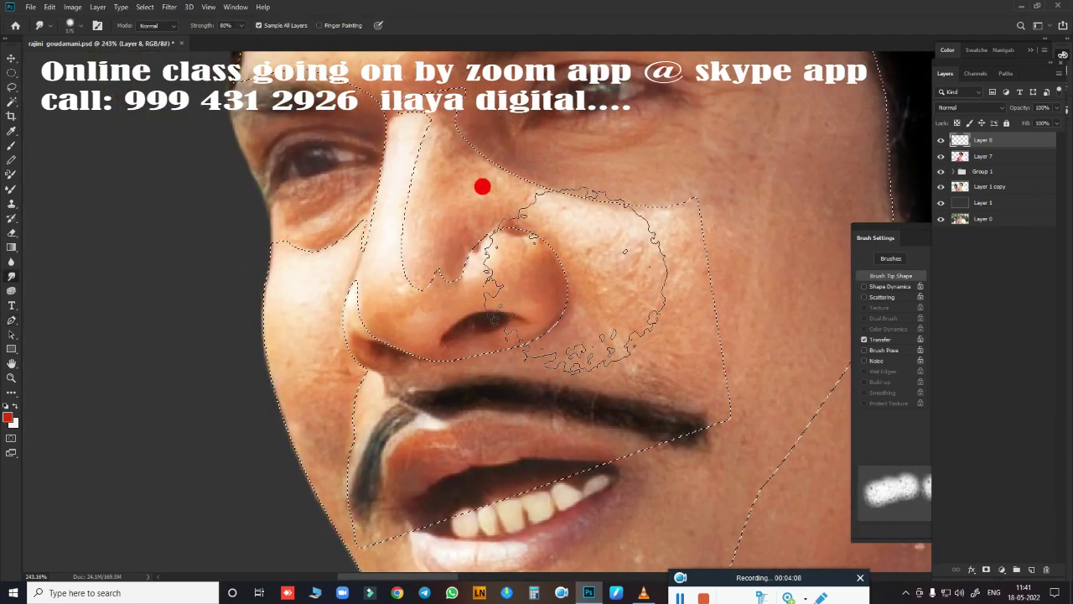
pyautogui.press('[')
pyautogui.press('[')
pyautogui.press('[')
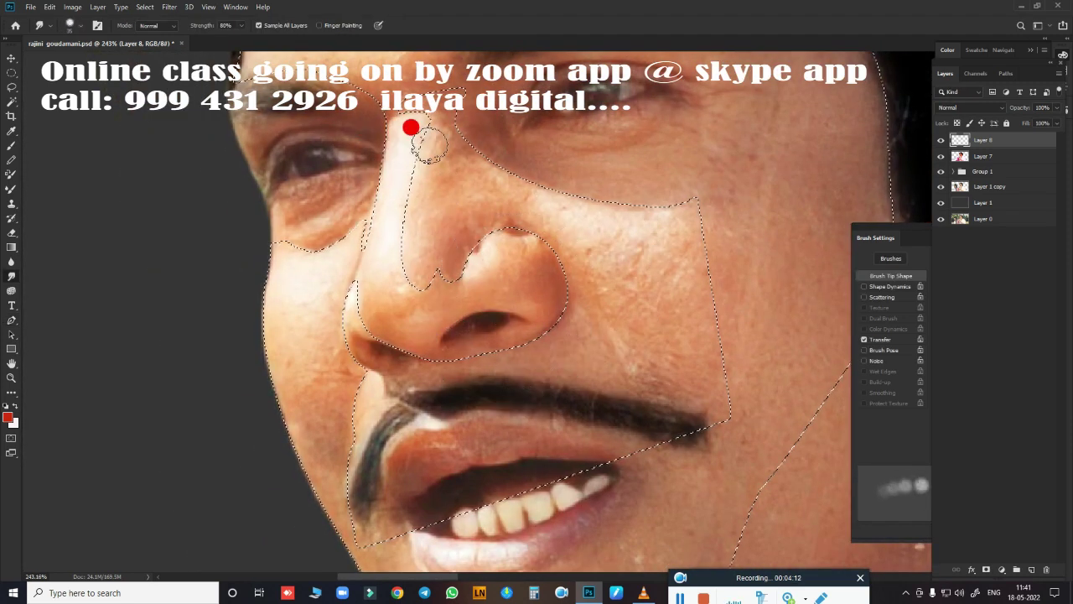
pyautogui.press('7')
pyautogui.moveTo(448, 140)
pyautogui.mouseDown()
pyautogui.moveTo(394, 130)
pyautogui.moveTo(384, 140)
pyautogui.moveTo(377, 180)
pyautogui.moveTo(412, 123)
pyautogui.moveTo(363, 293)
pyautogui.moveTo(416, 338)
pyautogui.moveTo(393, 335)
pyautogui.moveTo(381, 262)
pyautogui.moveTo(436, 311)
pyautogui.moveTo(394, 321)
pyautogui.moveTo(436, 324)
pyautogui.moveTo(538, 265)
pyautogui.mouseUp()
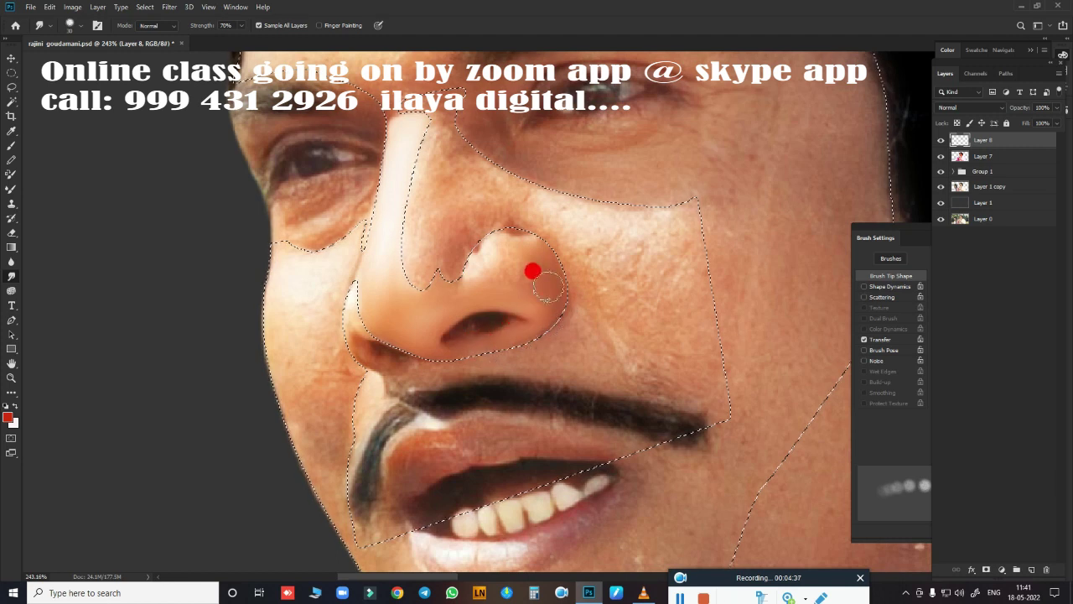
pyautogui.moveTo(533, 271); pyautogui.dragTo(463, 253)
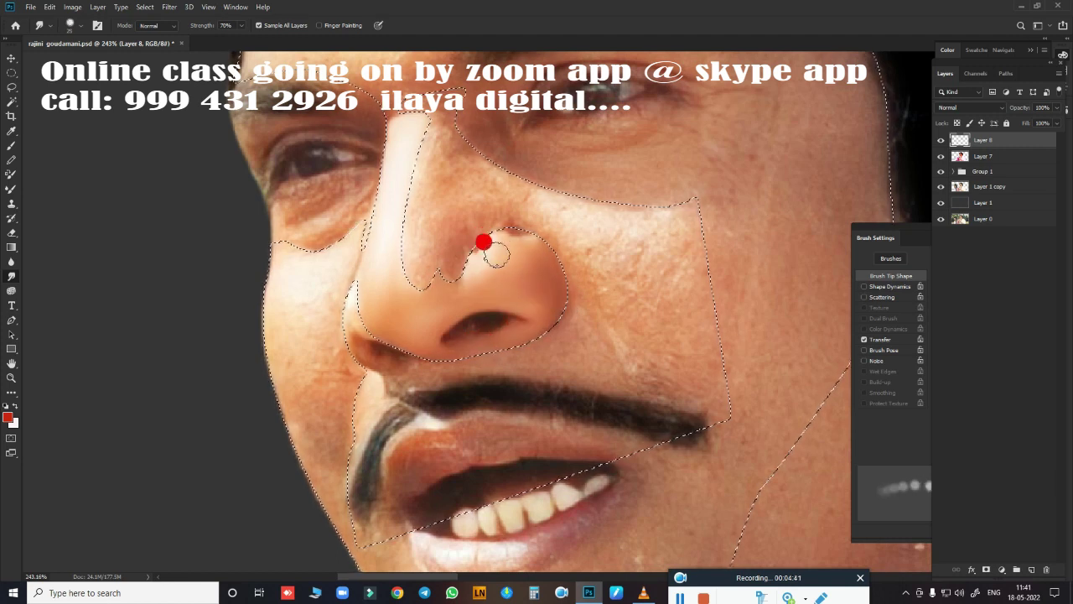
pyautogui.moveTo(527, 259); pyautogui.dragTo(445, 298)
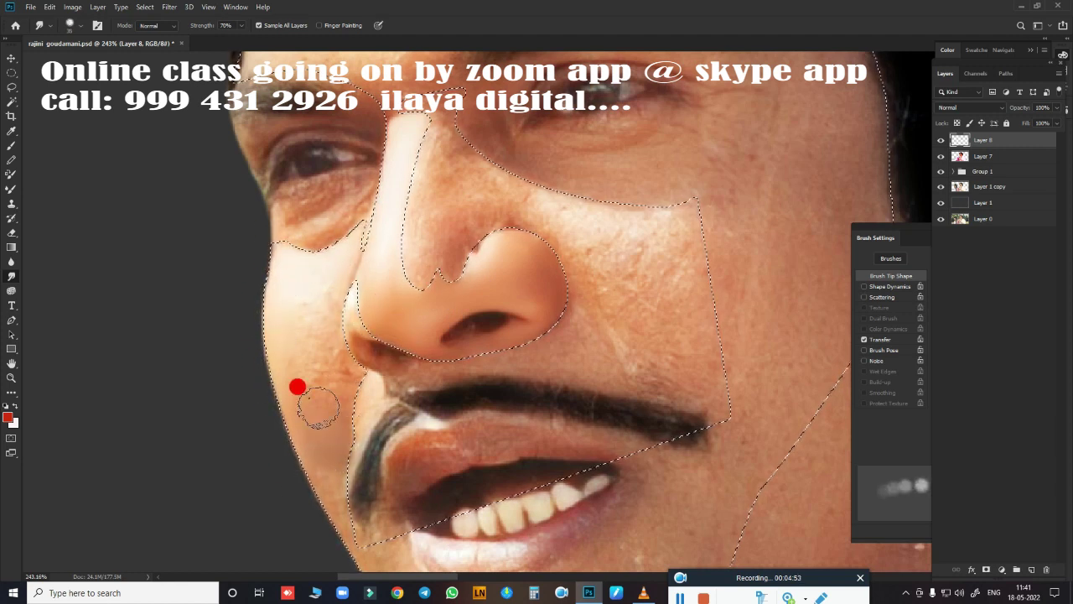
# Smudge the cheek, mustache area, left jaw edge, right cheek and chin skin smooth.
pyautogui.moveTo(319, 406)
pyautogui.mouseDown()
pyautogui.moveTo(350, 379)
pyautogui.moveTo(300, 375)
pyautogui.moveTo(324, 302)
pyautogui.moveTo(330, 352)
pyautogui.moveTo(315, 320)
pyautogui.moveTo(278, 310)
pyautogui.moveTo(314, 295)
pyautogui.moveTo(336, 338)
pyautogui.moveTo(283, 447)
pyautogui.moveTo(327, 493)
pyautogui.moveTo(347, 483)
pyautogui.mouseUp()
pyautogui.moveTo(568, 412); pyautogui.dragTo(560, 428)
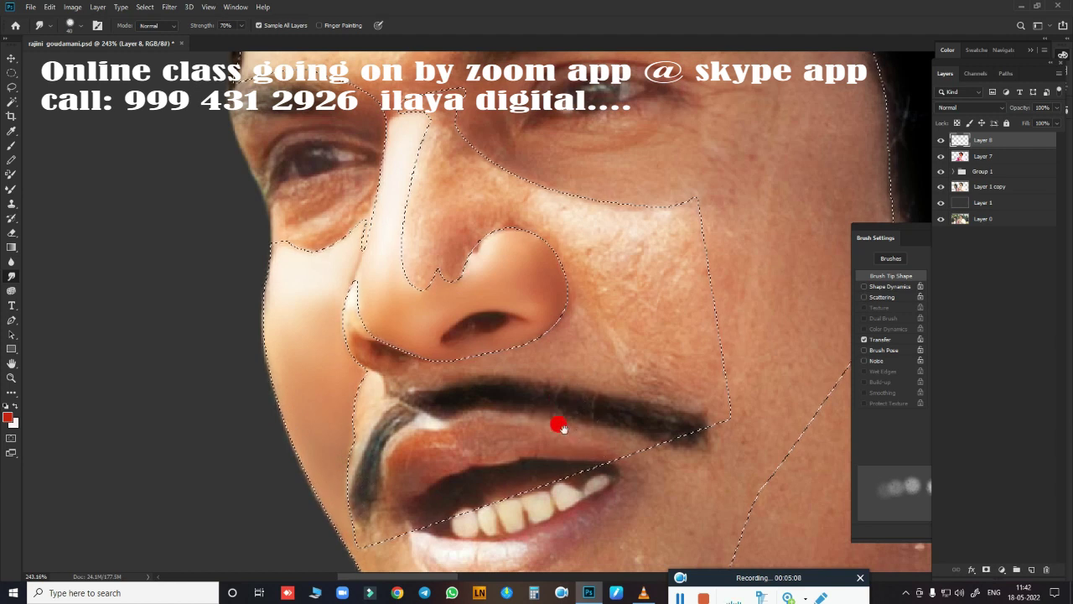
pyautogui.scroll(-3, 469, 432)
pyautogui.moveTo(371, 436); pyautogui.dragTo(412, 458)
pyautogui.scroll(-2, 394, 394)
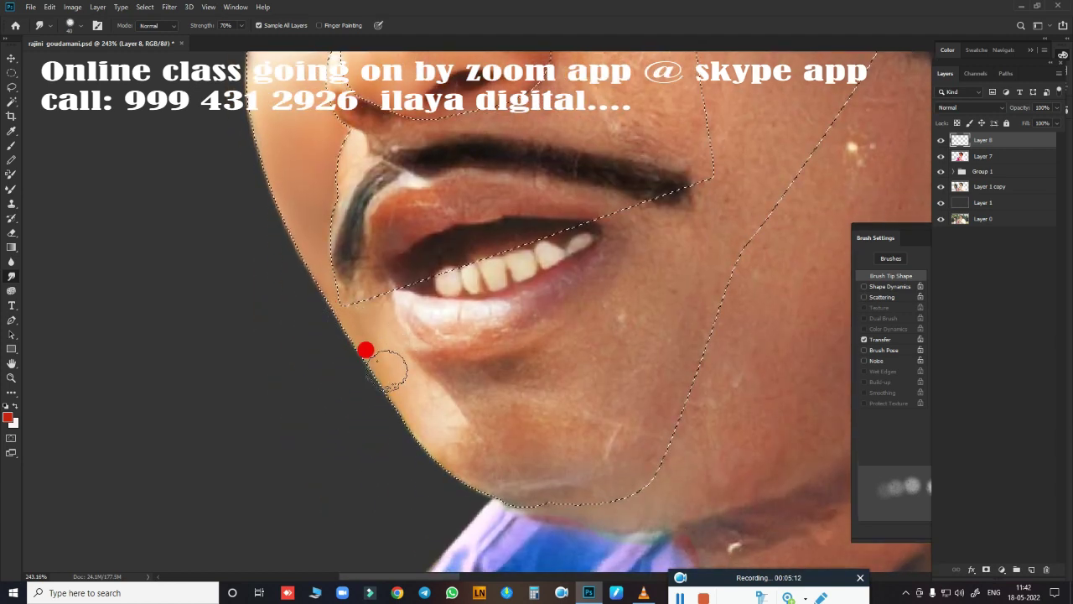
pyautogui.moveTo(386, 369)
pyautogui.mouseDown()
pyautogui.moveTo(364, 395)
pyautogui.moveTo(412, 383)
pyautogui.moveTo(443, 442)
pyautogui.moveTo(507, 480)
pyautogui.moveTo(431, 410)
pyautogui.moveTo(402, 406)
pyautogui.mouseUp()
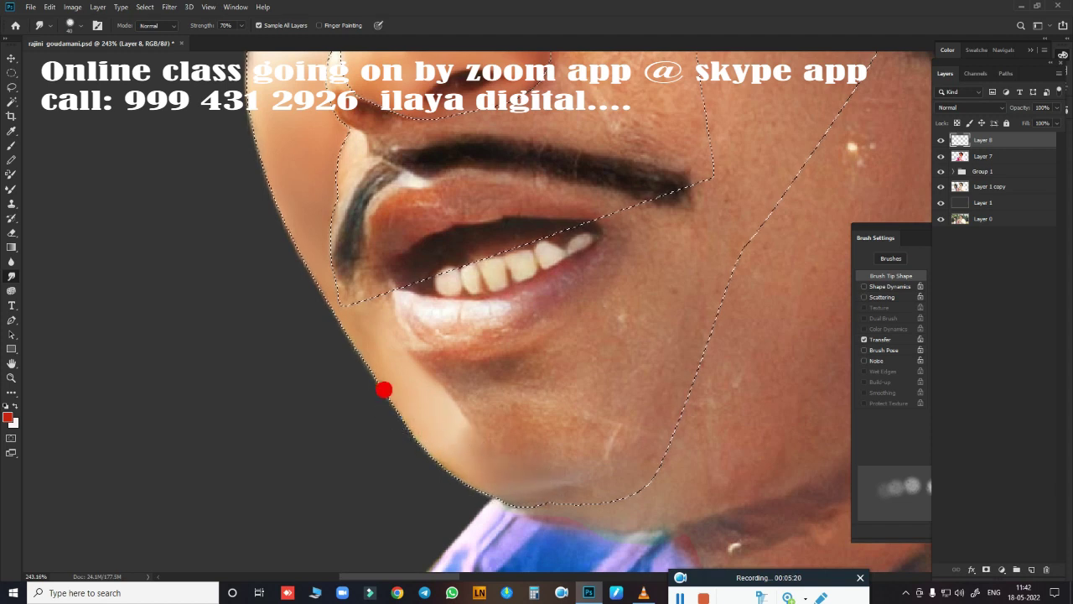
pyautogui.moveTo(562, 464)
pyautogui.mouseDown()
pyautogui.moveTo(629, 395)
pyautogui.moveTo(658, 306)
pyautogui.mouseUp()
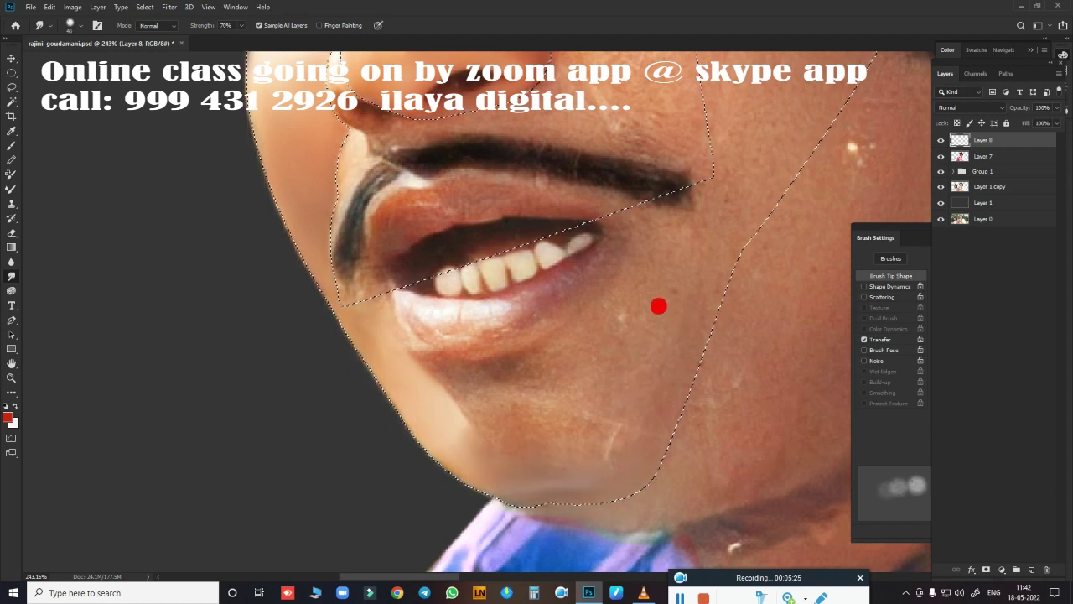
pyautogui.moveTo(642, 349)
pyautogui.mouseDown()
pyautogui.moveTo(577, 441)
pyautogui.moveTo(544, 456)
pyautogui.moveTo(509, 404)
pyautogui.moveTo(470, 419)
pyautogui.moveTo(486, 445)
pyautogui.moveTo(395, 433)
pyautogui.moveTo(405, 397)
pyautogui.moveTo(372, 369)
pyautogui.moveTo(700, 294)
pyautogui.moveTo(672, 314)
pyautogui.mouseUp()
# Smudge the cheek under the eye and along the nose bridge smooth.
pyautogui.scroll(5, 629, 477)
pyautogui.scroll(3, 661, 453)
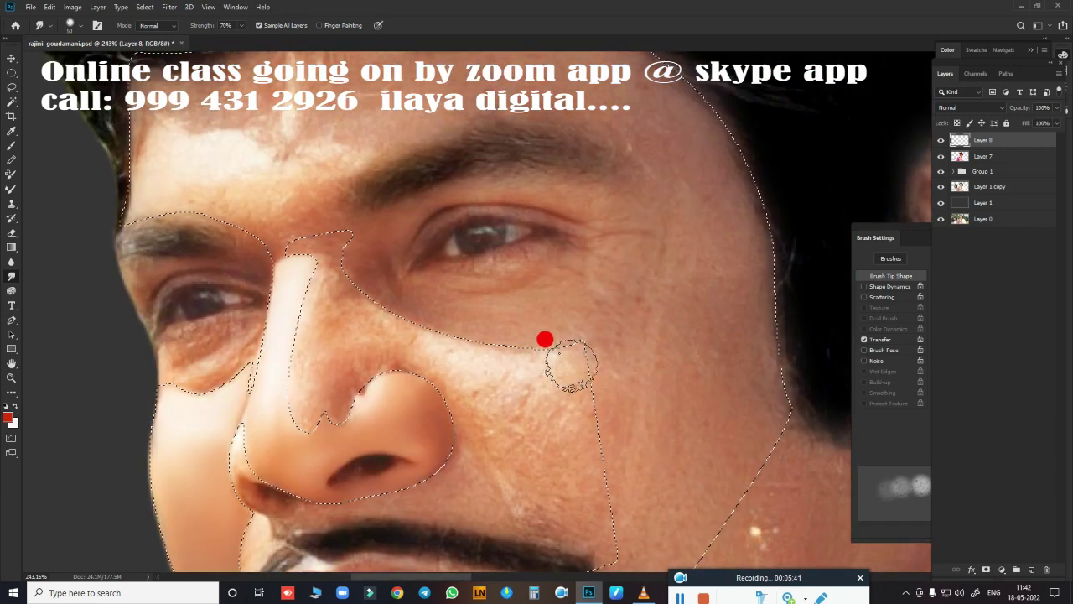
pyautogui.moveTo(546, 338)
pyautogui.mouseDown()
pyautogui.moveTo(327, 242)
pyautogui.moveTo(396, 309)
pyautogui.mouseUp()
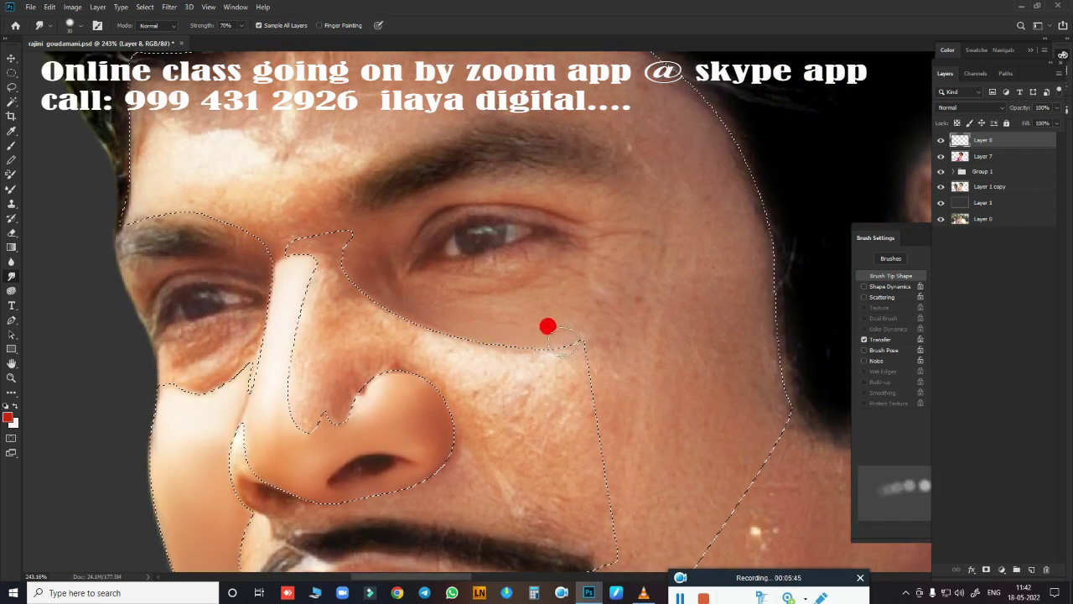
pyautogui.moveTo(610, 366)
pyautogui.mouseDown()
pyautogui.moveTo(709, 112)
pyautogui.moveTo(753, 248)
pyautogui.moveTo(771, 196)
pyautogui.moveTo(794, 283)
pyautogui.moveTo(767, 321)
pyautogui.moveTo(757, 438)
pyautogui.moveTo(763, 318)
pyautogui.moveTo(236, 216)
pyautogui.moveTo(281, 252)
pyautogui.moveTo(323, 235)
pyautogui.moveTo(269, 241)
pyautogui.moveTo(331, 222)
pyautogui.moveTo(352, 242)
pyautogui.mouseUp()
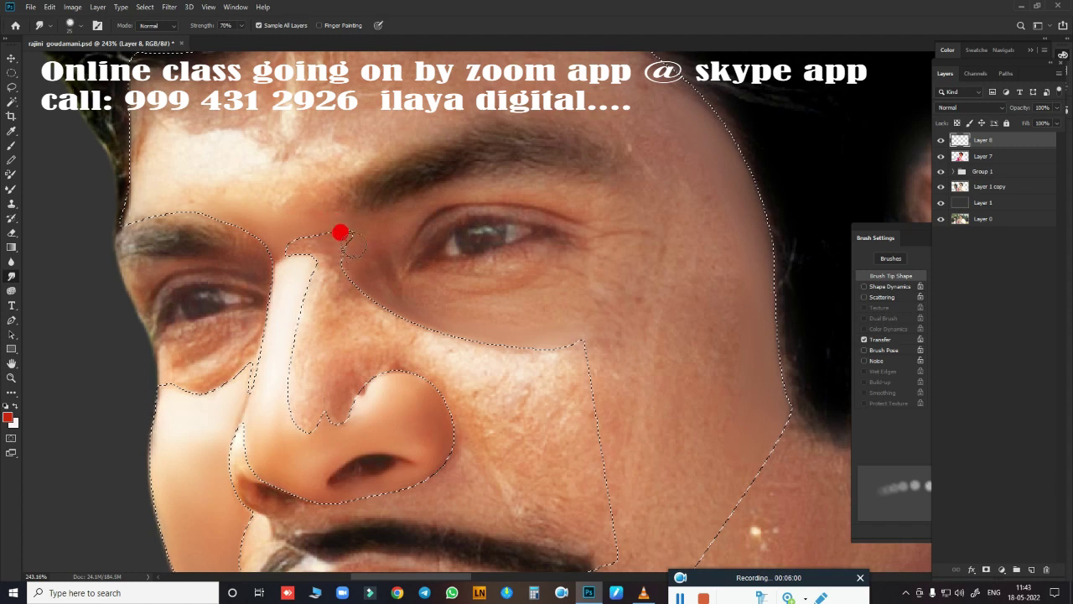
pyautogui.moveTo(381, 311); pyautogui.dragTo(422, 327)
pyautogui.moveTo(369, 303)
pyautogui.mouseDown()
pyautogui.moveTo(456, 338)
pyautogui.moveTo(359, 369)
pyautogui.moveTo(331, 324)
pyautogui.moveTo(403, 379)
pyautogui.moveTo(461, 397)
pyautogui.moveTo(568, 350)
pyautogui.moveTo(594, 326)
pyautogui.moveTo(575, 352)
pyautogui.moveTo(575, 343)
pyautogui.moveTo(403, 354)
pyautogui.moveTo(496, 360)
pyautogui.moveTo(383, 352)
pyautogui.moveTo(407, 235)
pyautogui.moveTo(507, 225)
pyautogui.moveTo(455, 210)
pyautogui.moveTo(412, 246)
pyautogui.moveTo(802, 163)
pyautogui.moveTo(738, 143)
pyautogui.moveTo(745, 137)
pyautogui.moveTo(677, 213)
pyautogui.moveTo(511, 293)
pyautogui.moveTo(539, 276)
pyautogui.moveTo(602, 285)
pyautogui.moveTo(443, 343)
pyautogui.moveTo(508, 327)
pyautogui.moveTo(548, 293)
pyautogui.moveTo(524, 299)
pyautogui.mouseUp()
# Smooth the forehead skin, then reduce the smudge brush size.
pyautogui.scroll(5, 318, 312)
pyautogui.hscroll(-5, 582, 439)
pyautogui.moveTo(486, 263)
pyautogui.mouseDown()
pyautogui.moveTo(391, 328)
pyautogui.moveTo(316, 283)
pyautogui.moveTo(408, 236)
pyautogui.moveTo(455, 246)
pyautogui.moveTo(469, 136)
pyautogui.moveTo(372, 124)
pyautogui.moveTo(352, 211)
pyautogui.moveTo(520, 125)
pyautogui.moveTo(497, 190)
pyautogui.moveTo(579, 321)
pyautogui.moveTo(431, 216)
pyautogui.moveTo(287, 247)
pyautogui.moveTo(347, 106)
pyautogui.moveTo(270, 148)
pyautogui.moveTo(67, 227)
pyautogui.moveTo(86, 187)
pyautogui.moveTo(190, 148)
pyautogui.moveTo(355, 202)
pyautogui.moveTo(517, 400)
pyautogui.moveTo(426, 84)
pyautogui.moveTo(455, 67)
pyautogui.moveTo(635, 247)
pyautogui.moveTo(657, 335)
pyautogui.mouseUp()
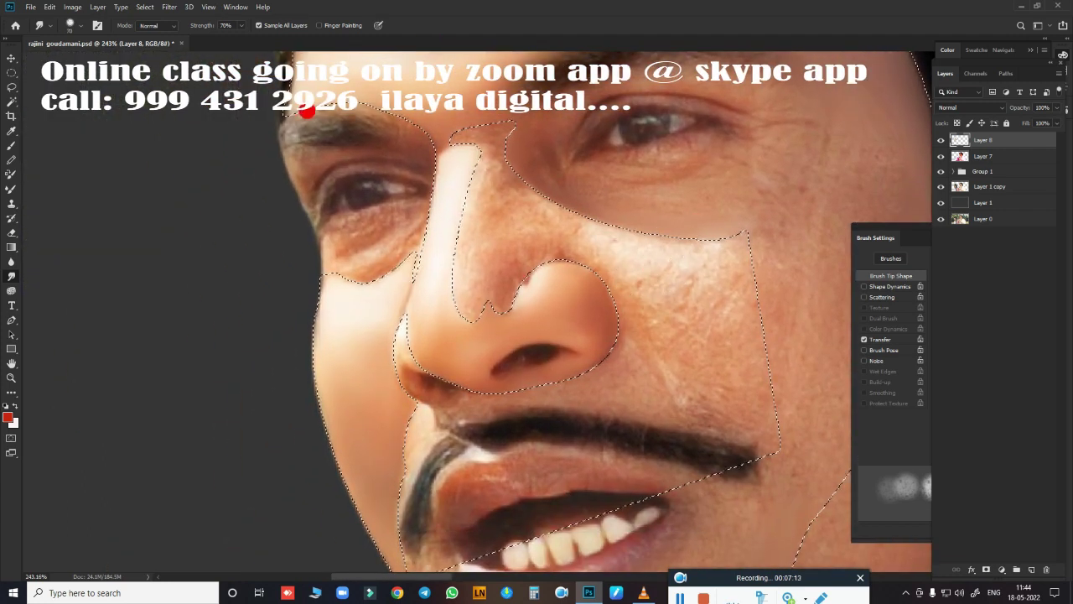
pyautogui.press('[')
pyautogui.press('[')
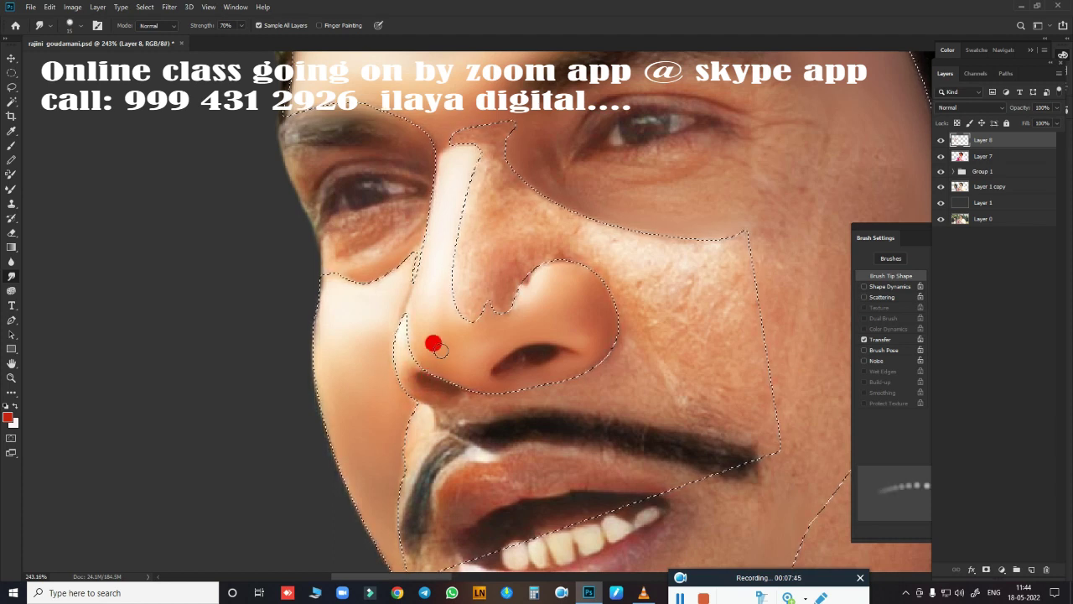
# Smudge the shading below and beside both nostrils, above the mustache and on the adjacent cheek.
pyautogui.scroll(-5, 433, 342)
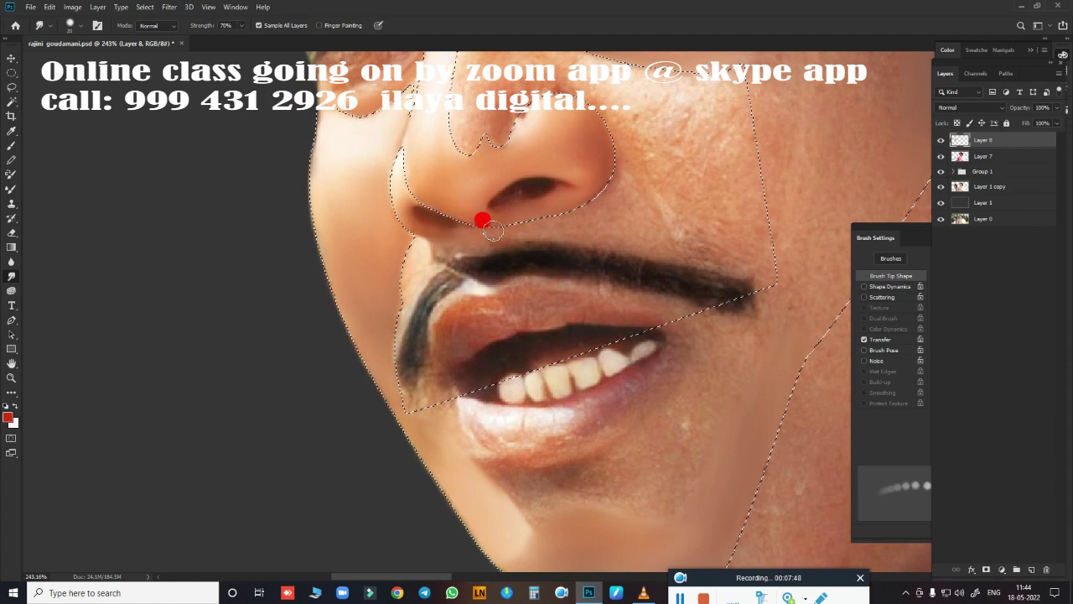
pyautogui.moveTo(400, 233)
pyautogui.mouseDown()
pyautogui.moveTo(395, 266)
pyautogui.moveTo(394, 246)
pyautogui.mouseUp()
pyautogui.moveTo(376, 320)
pyautogui.mouseDown()
pyautogui.moveTo(426, 264)
pyautogui.moveTo(421, 208)
pyautogui.moveTo(395, 182)
pyautogui.mouseUp()
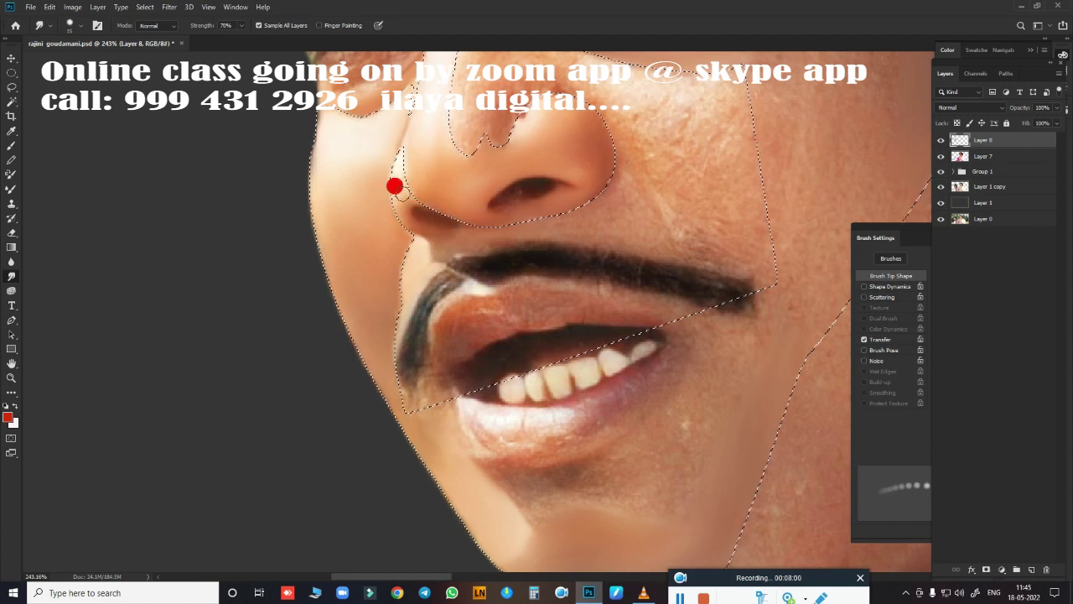
pyautogui.moveTo(472, 407)
pyautogui.mouseDown()
pyautogui.moveTo(398, 391)
pyautogui.moveTo(417, 396)
pyautogui.moveTo(416, 385)
pyautogui.mouseUp()
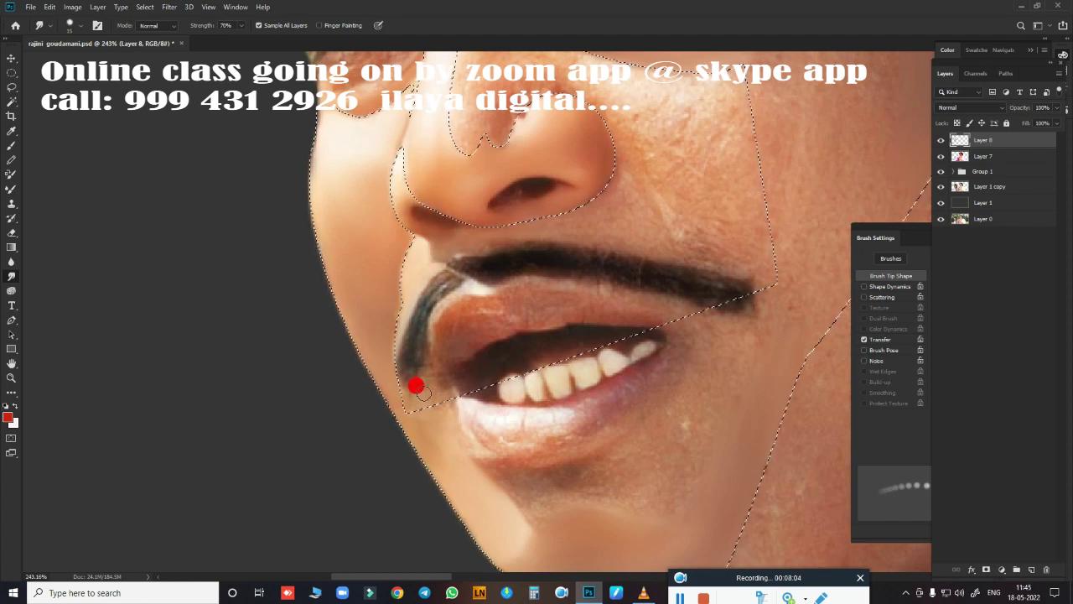
pyautogui.moveTo(635, 347); pyautogui.dragTo(536, 440)
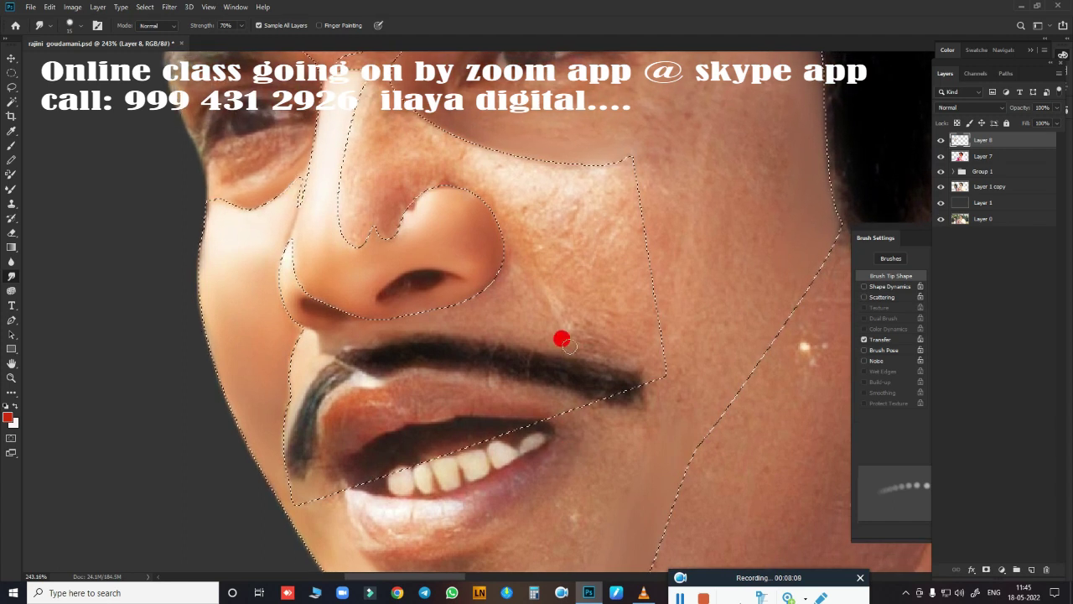
pyautogui.moveTo(497, 285)
pyautogui.mouseDown()
pyautogui.moveTo(532, 291)
pyautogui.moveTo(561, 322)
pyautogui.mouseUp()
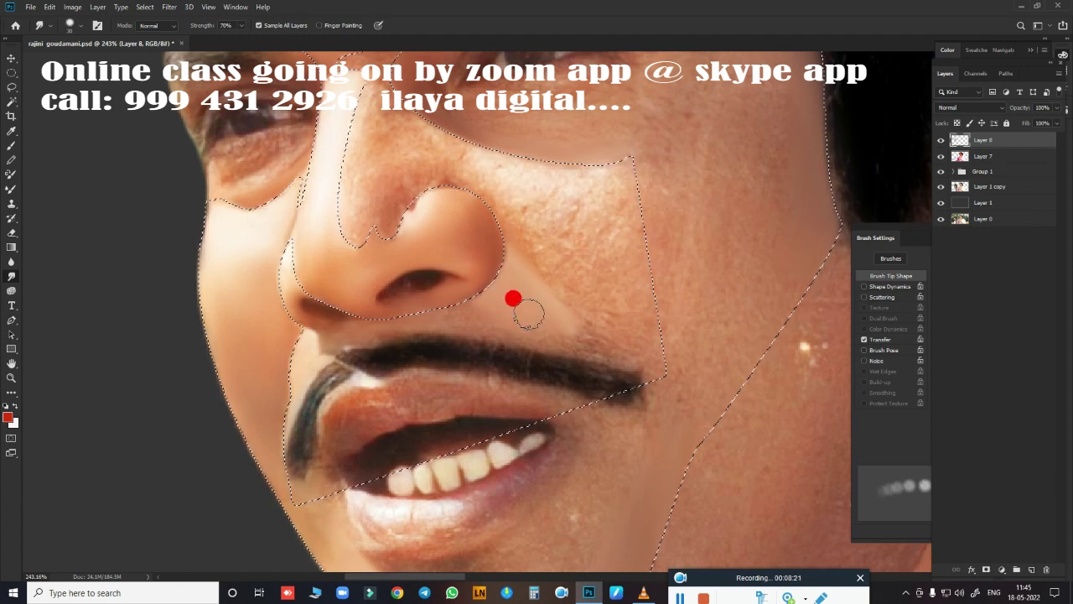
pyautogui.moveTo(513, 298); pyautogui.dragTo(564, 338)
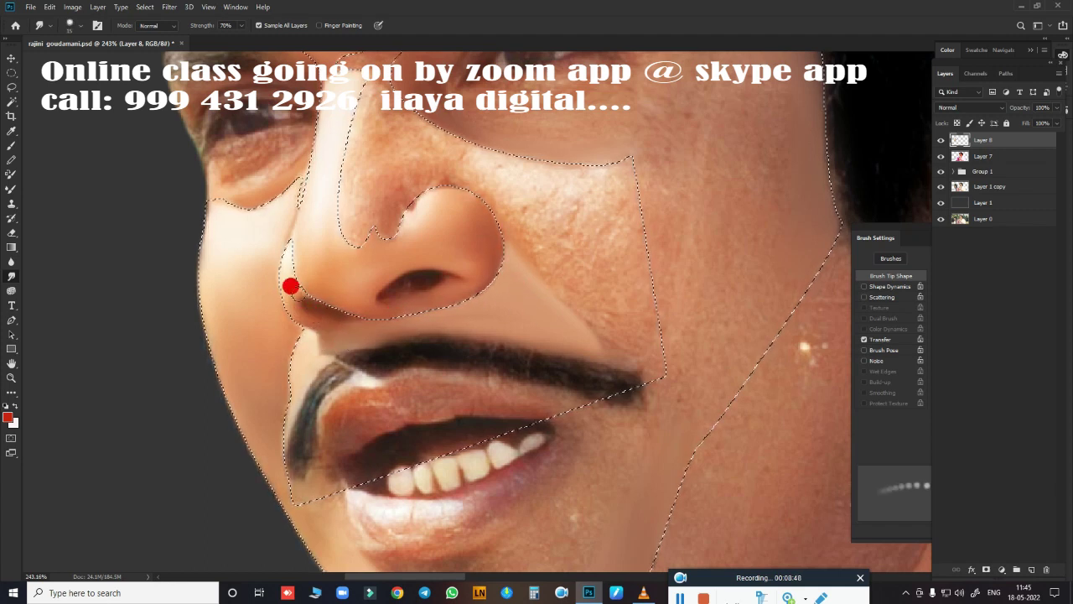
# Smudge the top of the nose, the eye corner onto the bridge and the cheek toward the mustache.
pyautogui.scroll(2, 487, 348)
pyautogui.scroll(2, 470, 327)
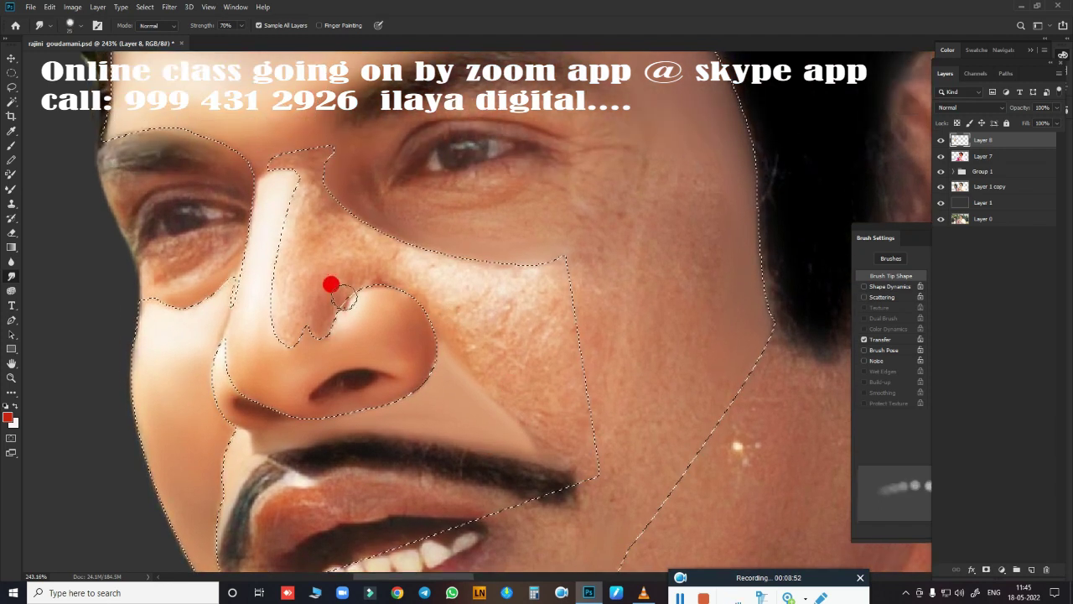
pyautogui.moveTo(290, 159)
pyautogui.mouseDown()
pyautogui.moveTo(287, 228)
pyautogui.moveTo(276, 196)
pyautogui.moveTo(302, 237)
pyautogui.moveTo(277, 345)
pyautogui.moveTo(319, 312)
pyautogui.moveTo(300, 251)
pyautogui.moveTo(360, 294)
pyautogui.mouseUp()
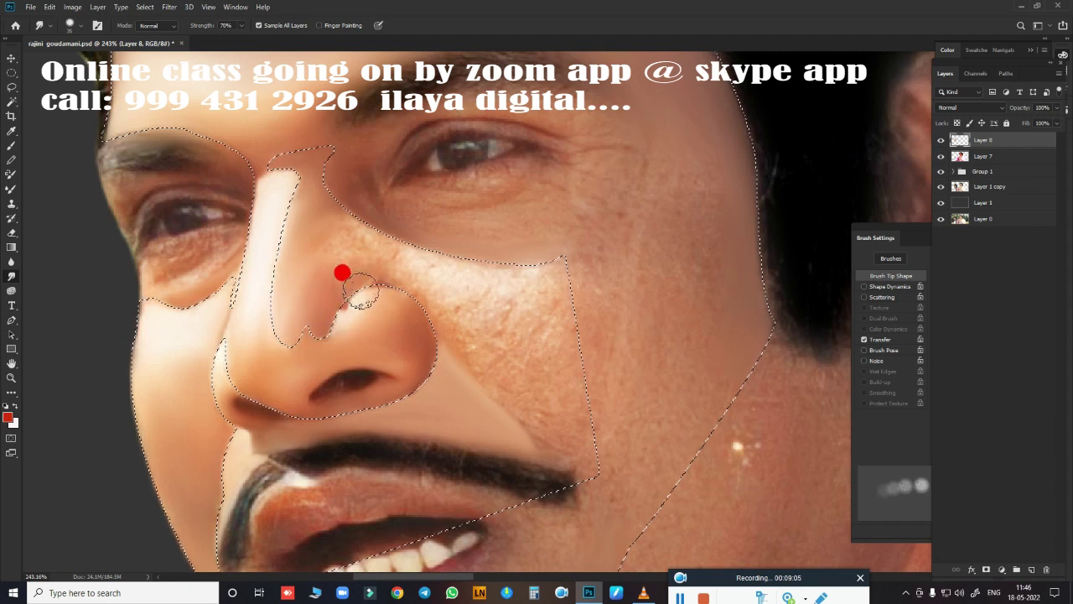
pyautogui.moveTo(360, 219); pyautogui.dragTo(291, 241)
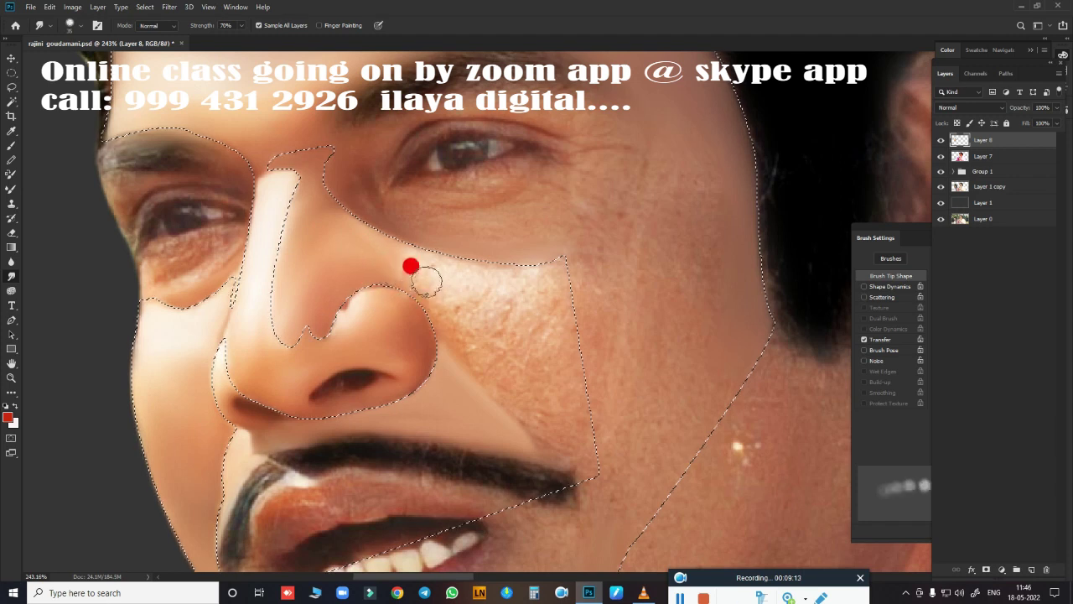
pyautogui.moveTo(476, 371)
pyautogui.mouseDown()
pyautogui.moveTo(536, 431)
pyautogui.moveTo(509, 381)
pyautogui.mouseUp()
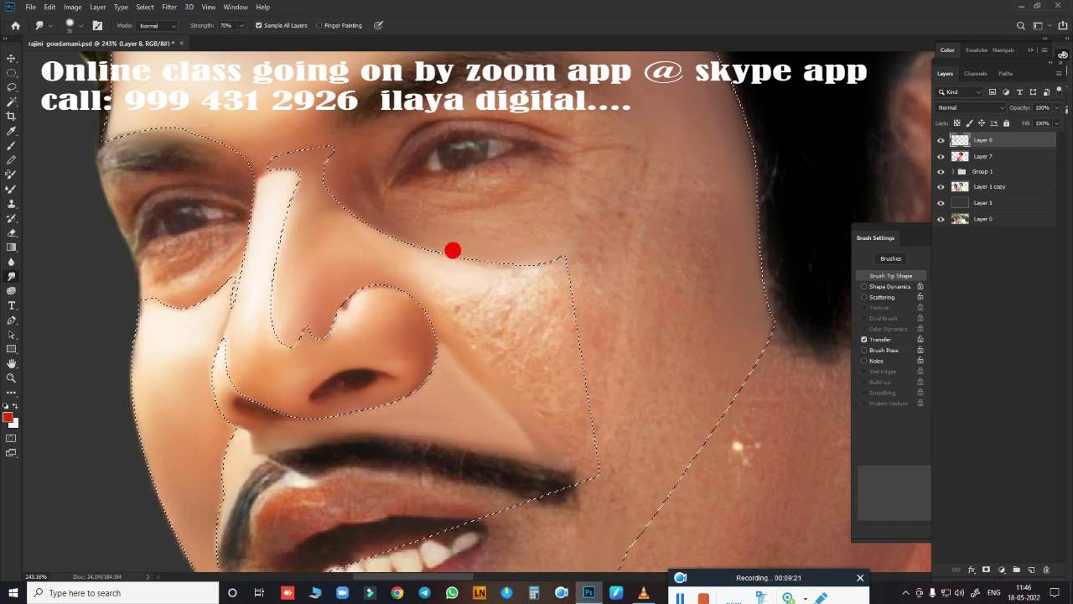
pyautogui.moveTo(452, 250)
pyautogui.mouseDown()
pyautogui.moveTo(529, 237)
pyautogui.moveTo(419, 263)
pyautogui.moveTo(478, 341)
pyautogui.moveTo(405, 266)
pyautogui.moveTo(509, 343)
pyautogui.moveTo(508, 276)
pyautogui.moveTo(552, 415)
pyautogui.moveTo(503, 333)
pyautogui.moveTo(473, 316)
pyautogui.moveTo(501, 252)
pyautogui.moveTo(525, 388)
pyautogui.mouseUp()
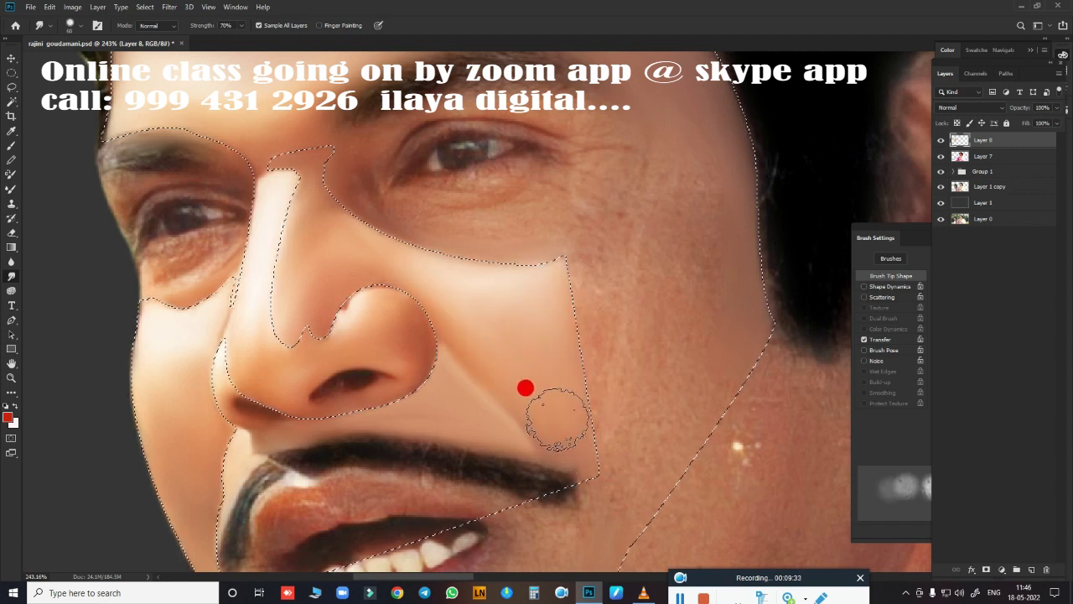
# At 158% zoom, smooth the forehead edge below the hair and the jaw and cheek edges.
pyautogui.scroll(-3, 673, 289)
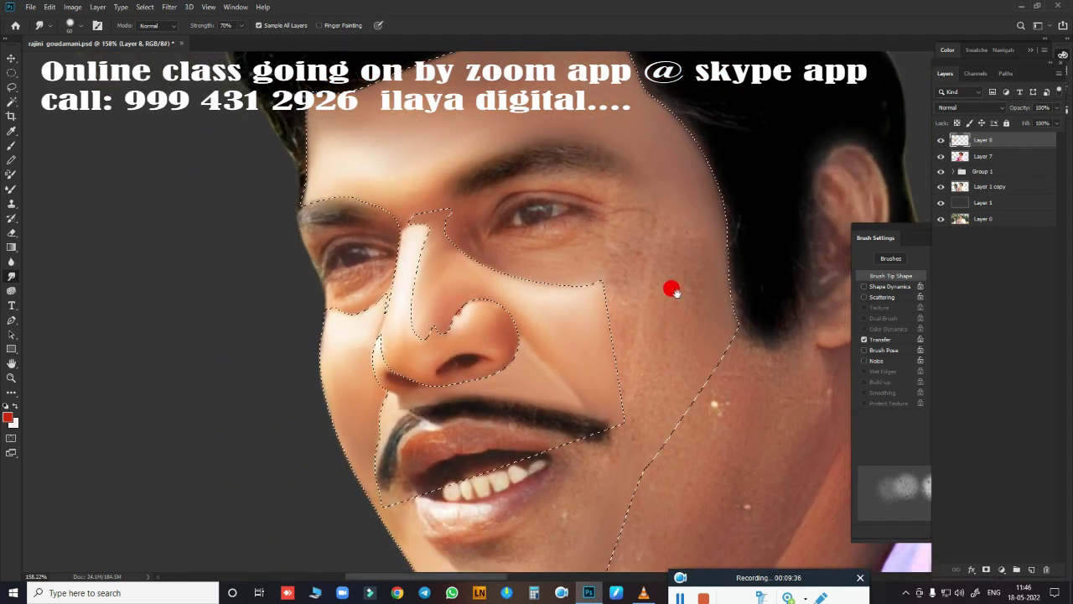
pyautogui.moveTo(673, 289); pyautogui.dragTo(648, 407)
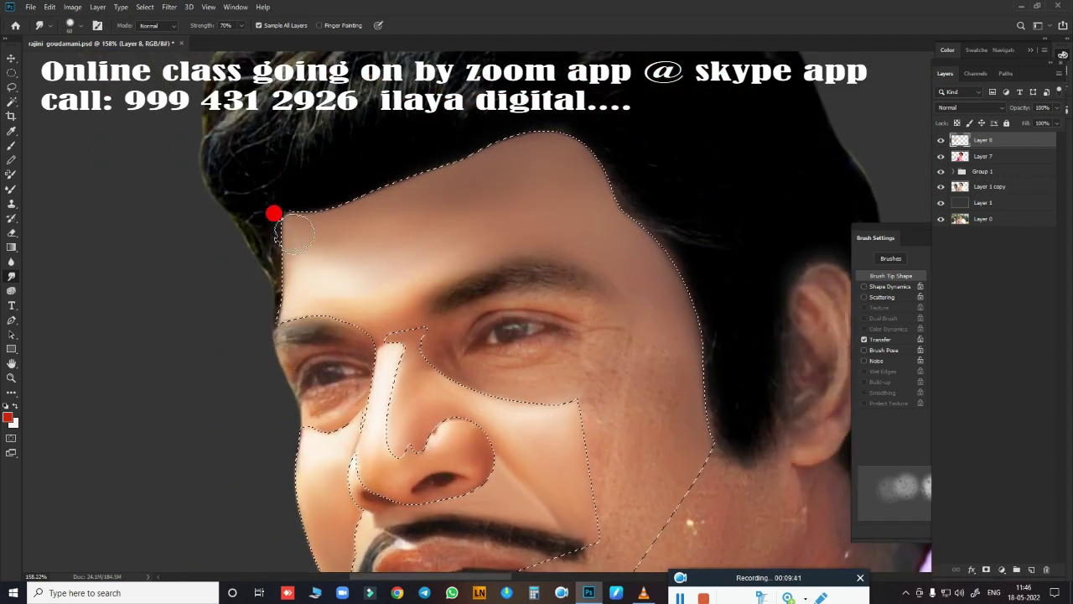
pyautogui.moveTo(280, 271)
pyautogui.mouseDown()
pyautogui.moveTo(575, 132)
pyautogui.moveTo(635, 199)
pyautogui.moveTo(604, 168)
pyautogui.moveTo(699, 378)
pyautogui.moveTo(712, 450)
pyautogui.mouseUp()
pyautogui.scroll(-3, 635, 292)
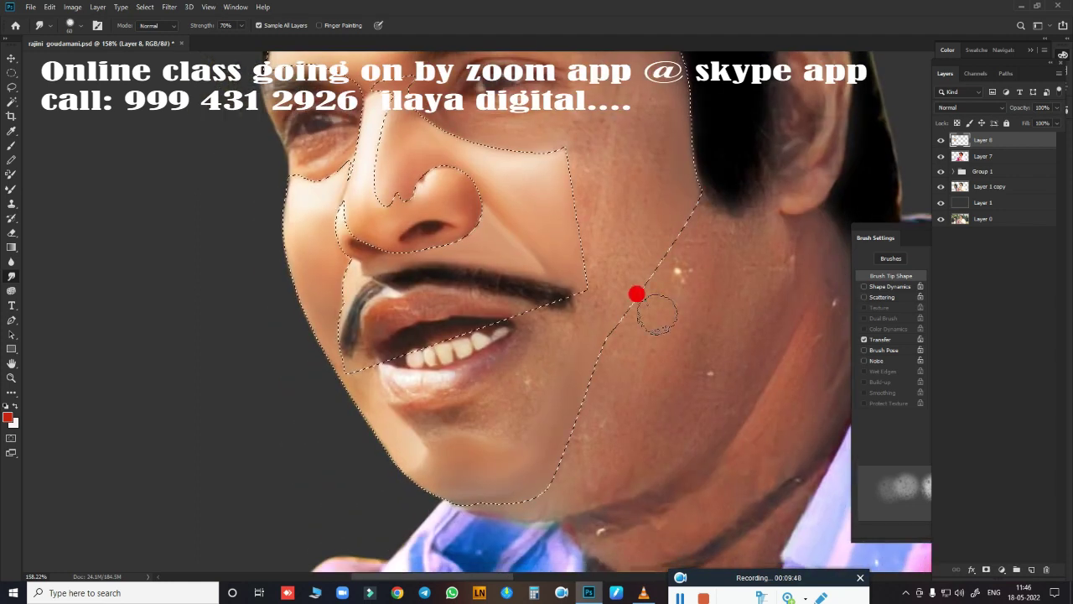
pyautogui.moveTo(602, 400)
pyautogui.mouseDown()
pyautogui.moveTo(550, 479)
pyautogui.moveTo(686, 246)
pyautogui.mouseUp()
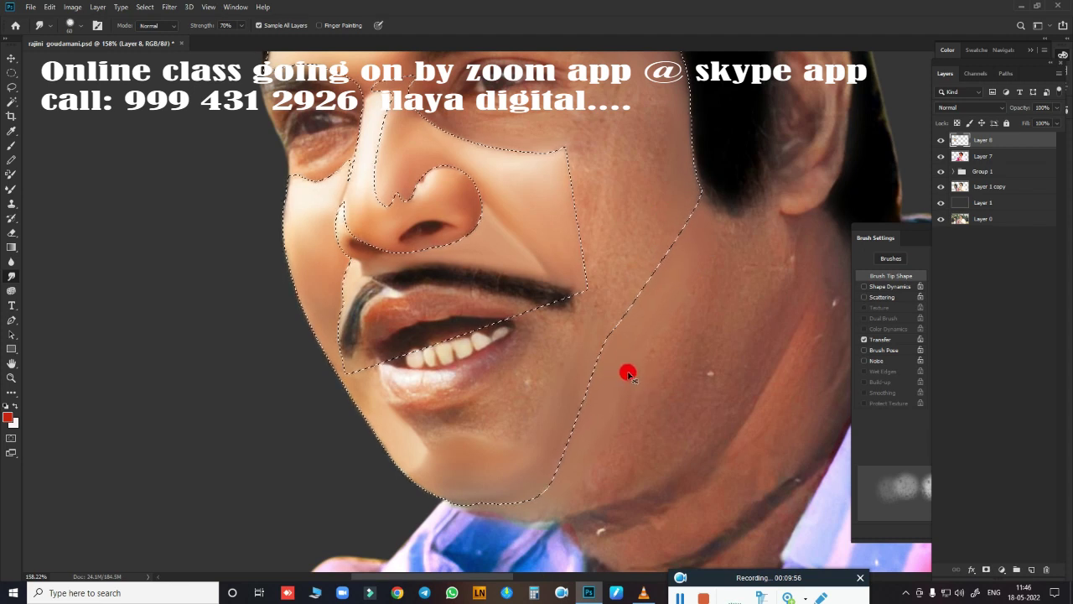
# Deselect the face and smudge the left side of the nose, settling on brush size 15.
pyautogui.hotkey('ctrl', 'd')
pyautogui.scroll(-3, 633, 374)
pyautogui.scroll(3, 582, 290)
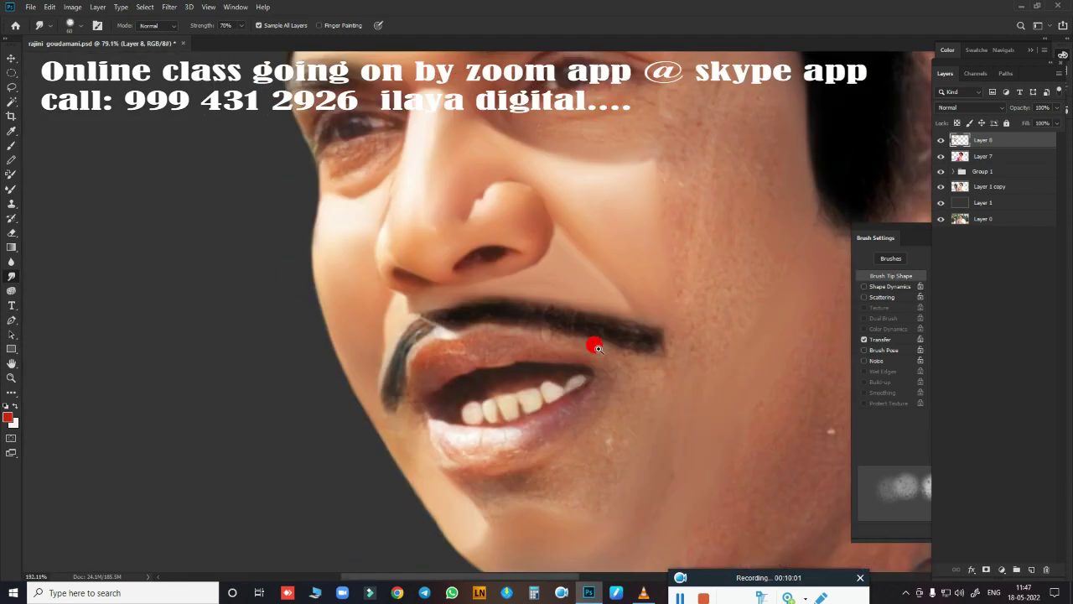
pyautogui.scroll(2, 592, 343)
pyautogui.scroll(2, 533, 283)
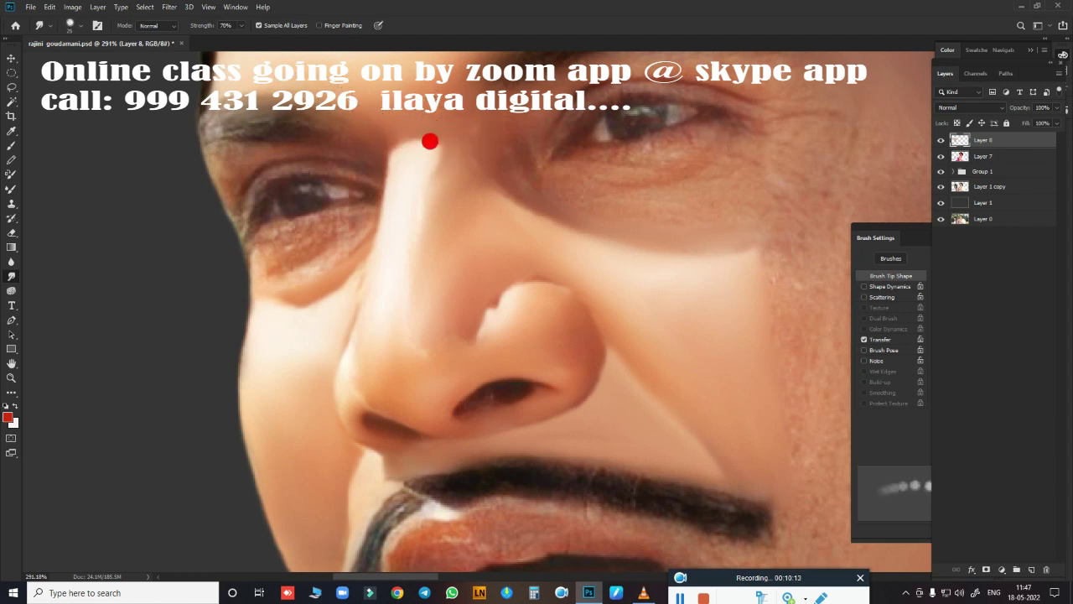
pyautogui.moveTo(454, 149)
pyautogui.mouseDown()
pyautogui.moveTo(395, 383)
pyautogui.moveTo(374, 333)
pyautogui.moveTo(349, 382)
pyautogui.mouseUp()
pyautogui.press('[')
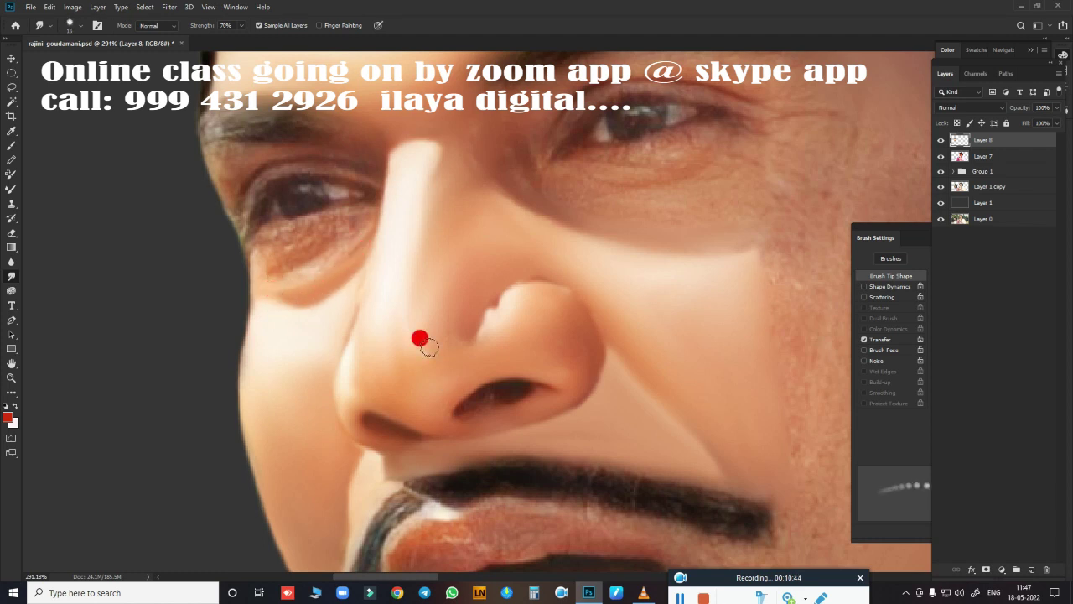
pyautogui.press(']')
pyautogui.press(']')
pyautogui.press(']')
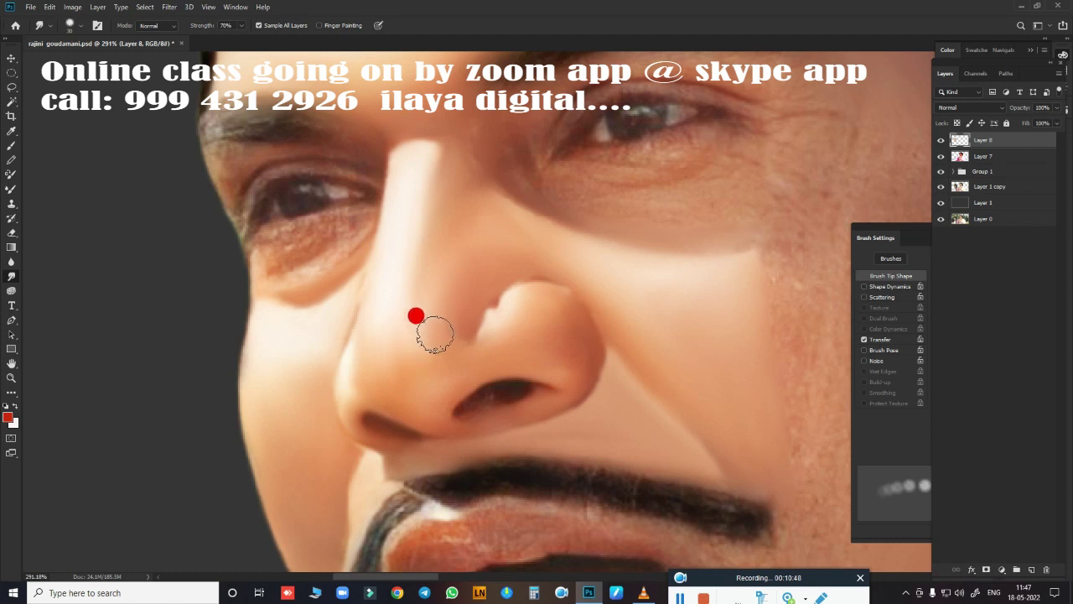
pyautogui.press('[')
pyautogui.press('[')
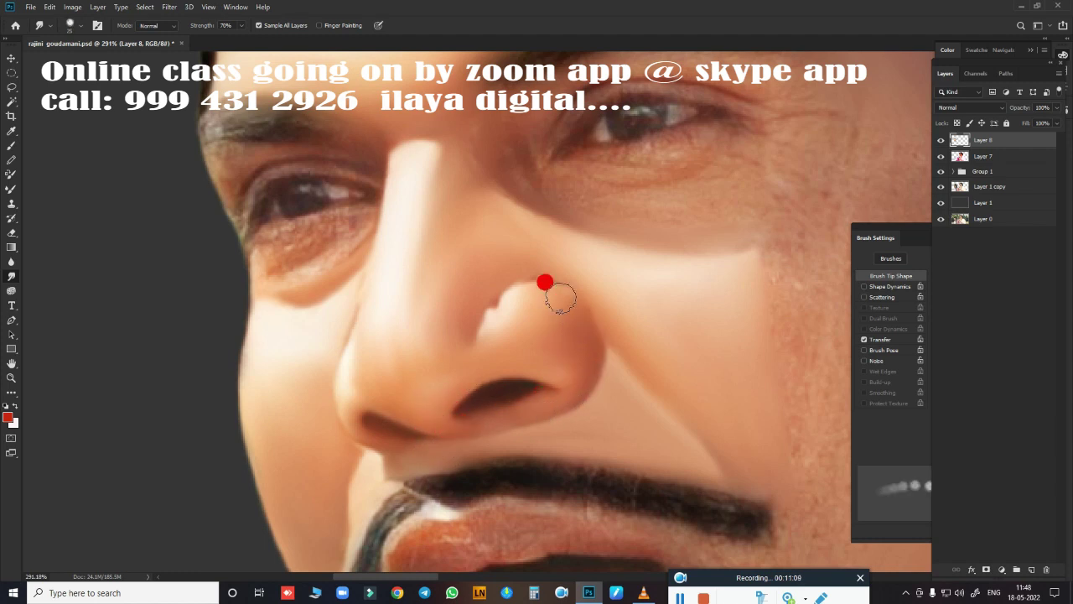
# Smudge away the notch in the nostril highlight and blend shading up the nose bridge.
pyautogui.moveTo(545, 324)
pyautogui.mouseDown()
pyautogui.moveTo(479, 388)
pyautogui.moveTo(478, 359)
pyautogui.mouseUp()
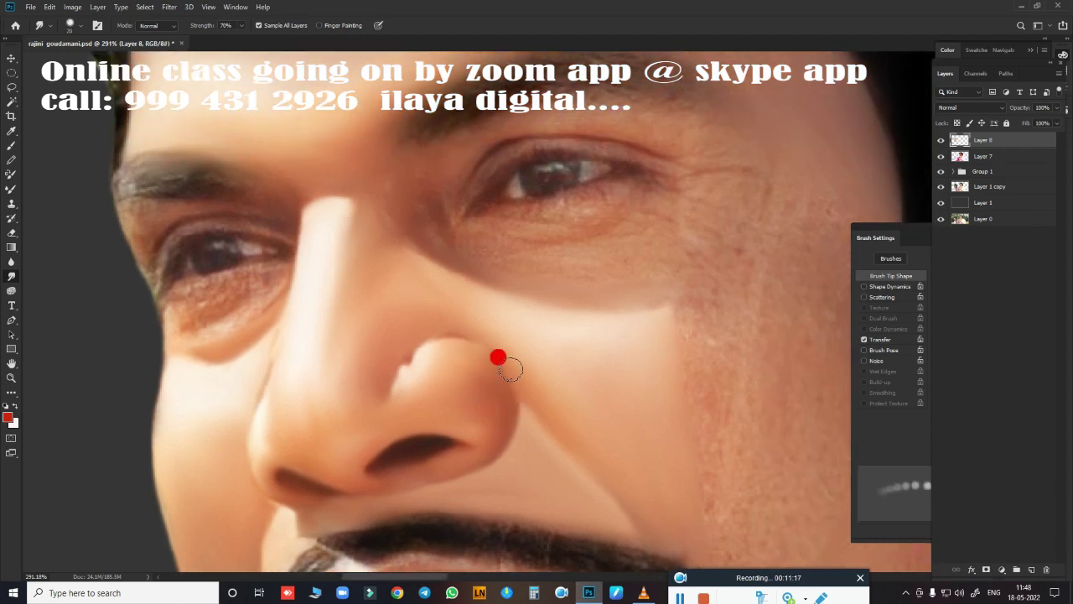
pyautogui.moveTo(451, 348)
pyautogui.mouseDown()
pyautogui.moveTo(489, 374)
pyautogui.moveTo(472, 383)
pyautogui.moveTo(398, 357)
pyautogui.moveTo(441, 333)
pyautogui.moveTo(371, 391)
pyautogui.moveTo(349, 371)
pyautogui.moveTo(377, 314)
pyautogui.moveTo(397, 369)
pyautogui.moveTo(422, 335)
pyautogui.moveTo(462, 349)
pyautogui.moveTo(438, 343)
pyautogui.moveTo(354, 379)
pyautogui.mouseUp()
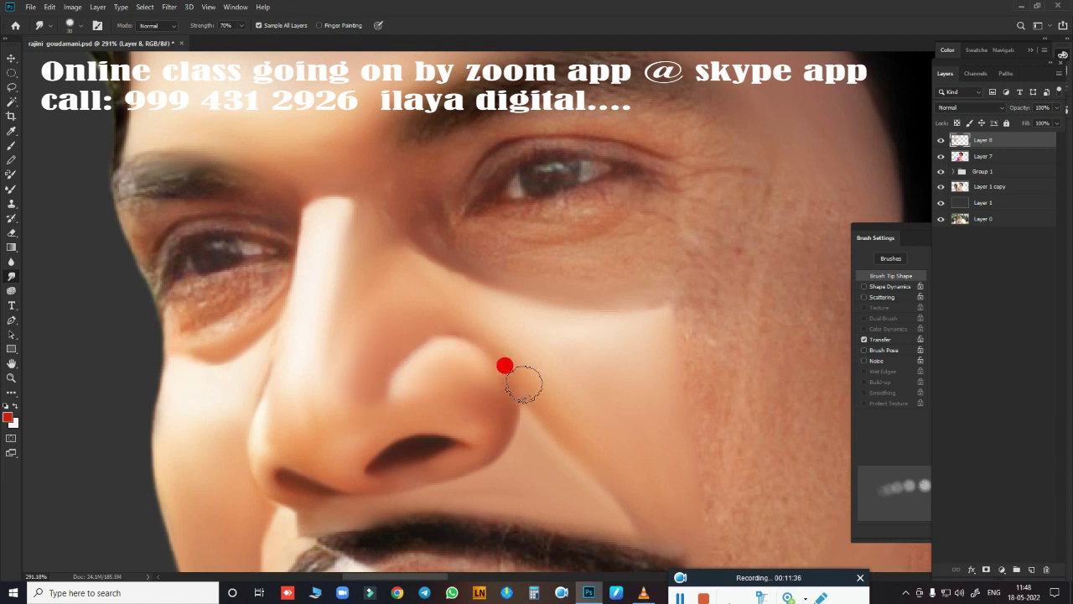
pyautogui.scroll(-5, 354, 379)
pyautogui.scroll(1, 479, 359)
pyautogui.scroll(3, 479, 359)
pyautogui.moveTo(381, 261)
pyautogui.mouseDown()
pyautogui.moveTo(412, 238)
pyautogui.moveTo(397, 226)
pyautogui.moveTo(436, 264)
pyautogui.moveTo(383, 249)
pyautogui.moveTo(456, 414)
pyautogui.moveTo(311, 229)
pyautogui.moveTo(361, 227)
pyautogui.moveTo(427, 300)
pyautogui.moveTo(645, 327)
pyautogui.moveTo(596, 318)
pyautogui.moveTo(615, 271)
pyautogui.moveTo(616, 182)
pyautogui.moveTo(618, 302)
pyautogui.moveTo(567, 419)
pyautogui.moveTo(556, 402)
pyautogui.moveTo(596, 397)
pyautogui.moveTo(612, 233)
pyautogui.moveTo(660, 305)
pyautogui.moveTo(537, 271)
pyautogui.moveTo(566, 263)
pyautogui.moveTo(522, 299)
pyautogui.moveTo(555, 401)
pyautogui.moveTo(590, 266)
pyautogui.moveTo(578, 369)
pyautogui.moveTo(520, 268)
pyautogui.moveTo(493, 315)
pyautogui.moveTo(561, 450)
pyautogui.moveTo(603, 190)
pyautogui.moveTo(535, 268)
pyautogui.moveTo(510, 338)
pyautogui.moveTo(571, 472)
pyautogui.moveTo(470, 266)
pyautogui.mouseUp()
# With a larger smudge brush, blend the eyebrow tones and the skin under the eye.
pyautogui.press(']')
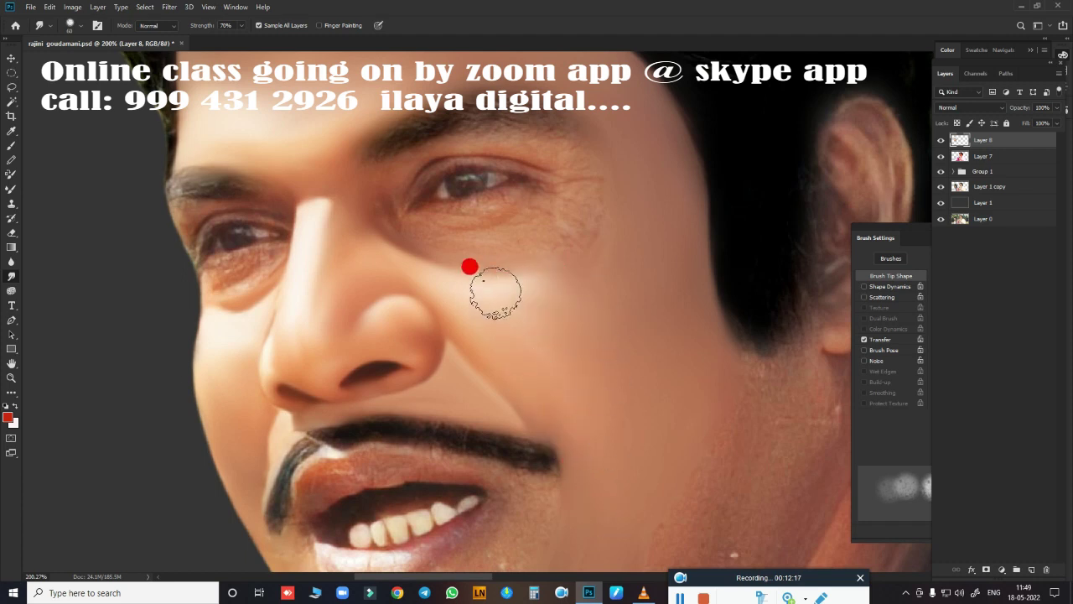
pyautogui.scroll(-3, 512, 323)
pyautogui.scroll(3, 512, 323)
pyautogui.scroll(-4, 544, 323)
pyautogui.scroll(4, 462, 352)
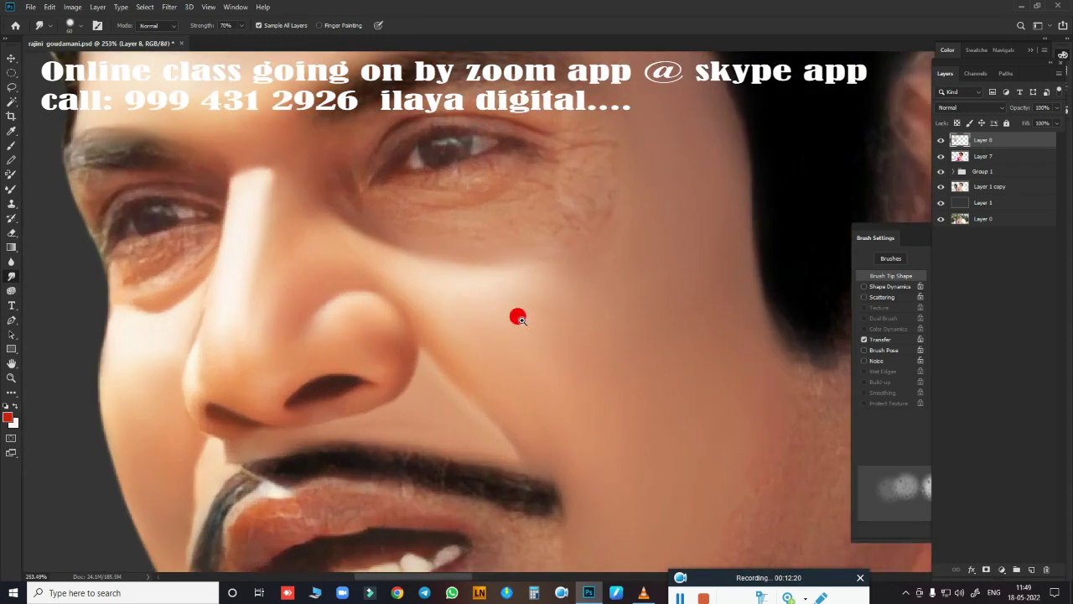
pyautogui.scroll(1, 517, 314)
pyautogui.scroll(2, 517, 409)
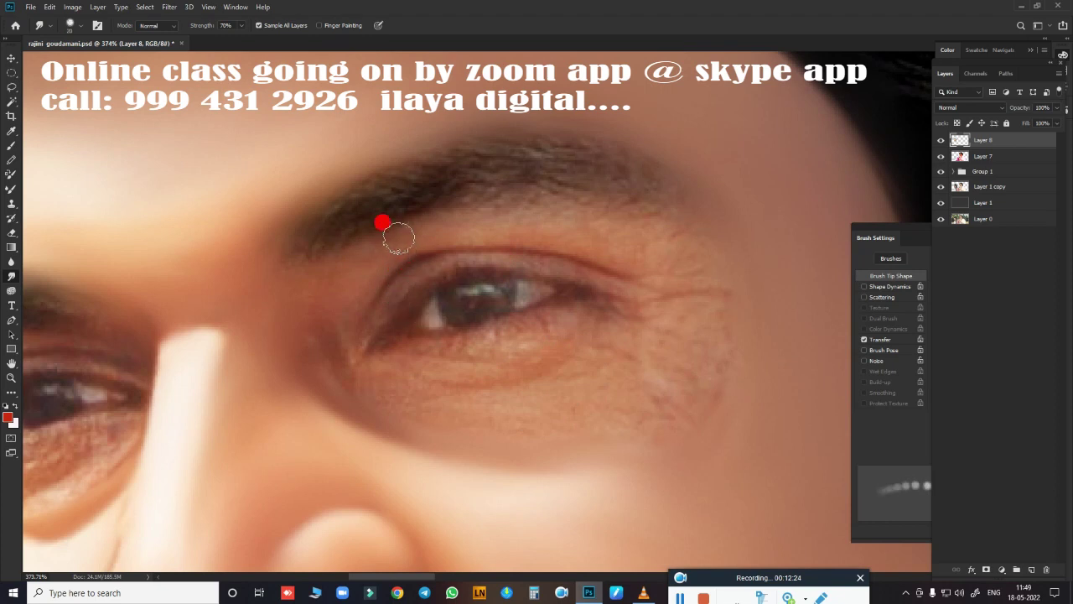
pyautogui.moveTo(515, 220)
pyautogui.mouseDown()
pyautogui.moveTo(678, 237)
pyautogui.moveTo(555, 221)
pyautogui.moveTo(652, 254)
pyautogui.moveTo(440, 222)
pyautogui.moveTo(356, 260)
pyautogui.moveTo(412, 244)
pyautogui.moveTo(347, 297)
pyautogui.moveTo(300, 360)
pyautogui.moveTo(326, 348)
pyautogui.moveTo(548, 400)
pyautogui.moveTo(495, 401)
pyautogui.moveTo(629, 360)
pyautogui.moveTo(627, 371)
pyautogui.moveTo(612, 322)
pyautogui.mouseUp()
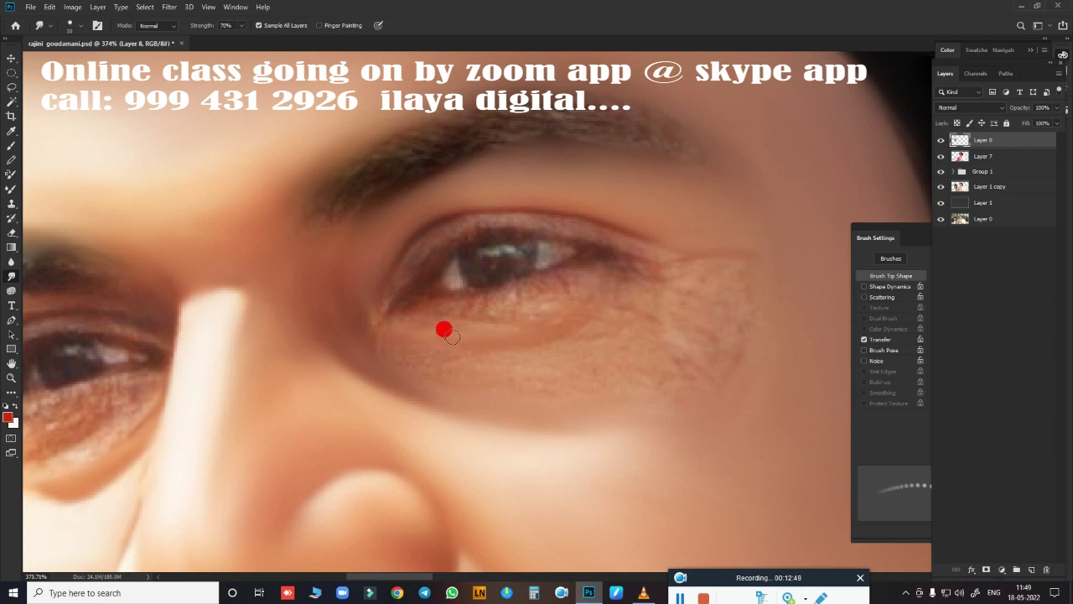
pyautogui.moveTo(453, 336)
pyautogui.mouseDown()
pyautogui.moveTo(560, 317)
pyautogui.moveTo(453, 327)
pyautogui.moveTo(540, 308)
pyautogui.moveTo(417, 320)
pyautogui.moveTo(587, 273)
pyautogui.mouseUp()
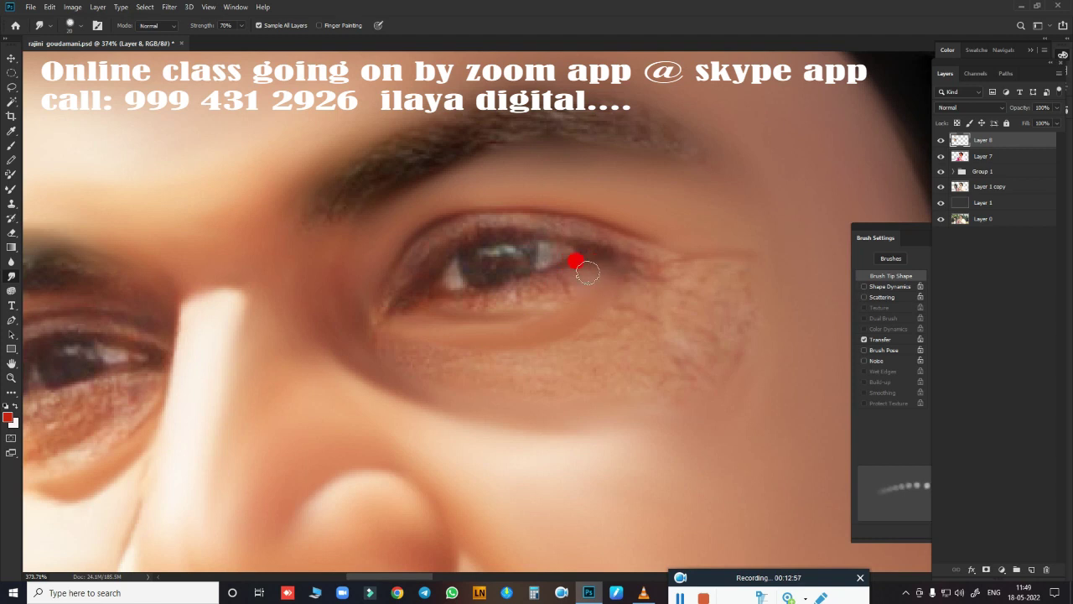
# Smooth the lower eyelid, inner eye corner and skin from eye up to eyebrow.
pyautogui.moveTo(446, 306)
pyautogui.mouseDown()
pyautogui.moveTo(578, 269)
pyautogui.moveTo(526, 307)
pyautogui.moveTo(467, 314)
pyautogui.moveTo(523, 328)
pyautogui.moveTo(455, 238)
pyautogui.moveTo(530, 223)
pyautogui.moveTo(702, 250)
pyautogui.moveTo(671, 250)
pyautogui.mouseUp()
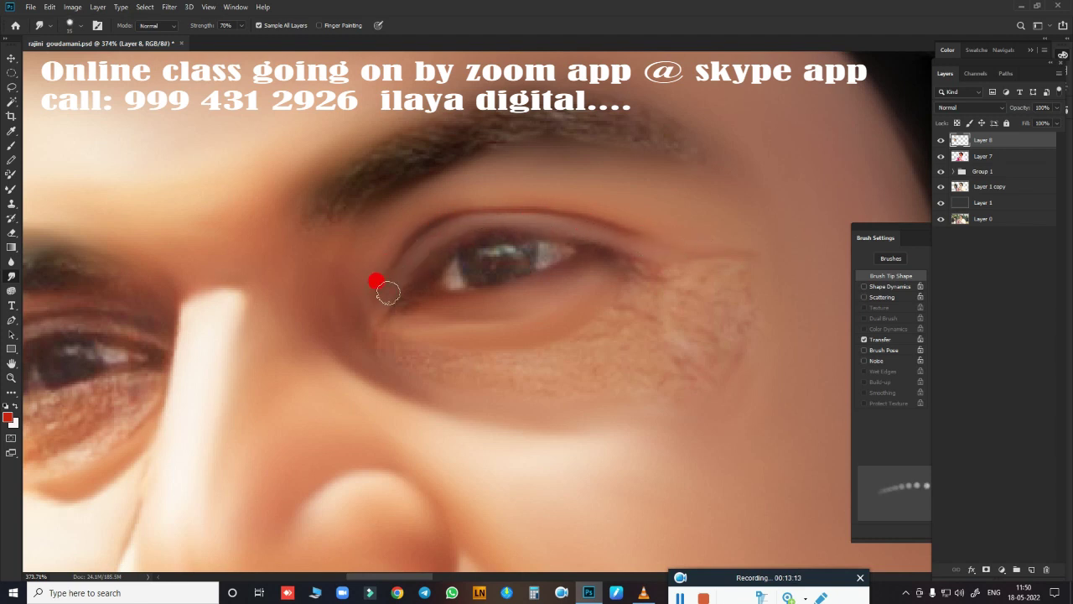
pyautogui.moveTo(388, 292)
pyautogui.mouseDown()
pyautogui.moveTo(384, 313)
pyautogui.moveTo(440, 220)
pyautogui.moveTo(668, 243)
pyautogui.mouseUp()
pyautogui.moveTo(384, 336); pyautogui.dragTo(339, 274)
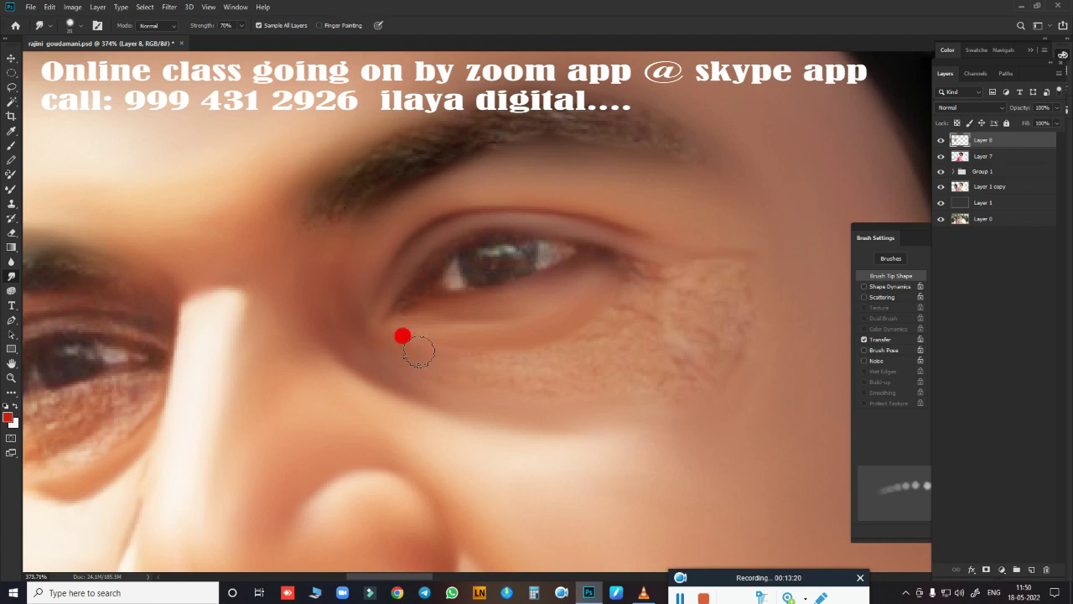
pyautogui.moveTo(402, 337)
pyautogui.mouseDown()
pyautogui.moveTo(510, 398)
pyautogui.moveTo(522, 341)
pyautogui.moveTo(630, 340)
pyautogui.moveTo(596, 237)
pyautogui.moveTo(656, 249)
pyautogui.moveTo(702, 235)
pyautogui.moveTo(692, 302)
pyautogui.moveTo(714, 261)
pyautogui.moveTo(678, 349)
pyautogui.moveTo(645, 386)
pyautogui.moveTo(383, 340)
pyautogui.moveTo(455, 343)
pyautogui.moveTo(395, 338)
pyautogui.moveTo(405, 331)
pyautogui.moveTo(382, 341)
pyautogui.moveTo(596, 357)
pyautogui.moveTo(620, 283)
pyautogui.moveTo(609, 244)
pyautogui.moveTo(662, 261)
pyautogui.moveTo(571, 311)
pyautogui.moveTo(577, 318)
pyautogui.moveTo(660, 295)
pyautogui.moveTo(649, 321)
pyautogui.moveTo(532, 373)
pyautogui.moveTo(397, 299)
pyautogui.moveTo(386, 321)
pyautogui.mouseUp()
pyautogui.press('[')
pyautogui.press('[')
pyautogui.press('[')
pyautogui.press(']')
pyautogui.press(']')
pyautogui.press(']')
pyautogui.moveTo(388, 243)
pyautogui.mouseDown()
pyautogui.moveTo(677, 115)
pyautogui.moveTo(629, 134)
pyautogui.moveTo(589, 108)
pyautogui.moveTo(422, 144)
pyautogui.moveTo(367, 185)
pyautogui.moveTo(587, 83)
pyautogui.moveTo(716, 141)
pyautogui.moveTo(567, 93)
pyautogui.moveTo(293, 249)
pyautogui.moveTo(566, 383)
pyautogui.mouseUp()
pyautogui.scroll(-5, 547, 364)
pyautogui.scroll(1, 537, 360)
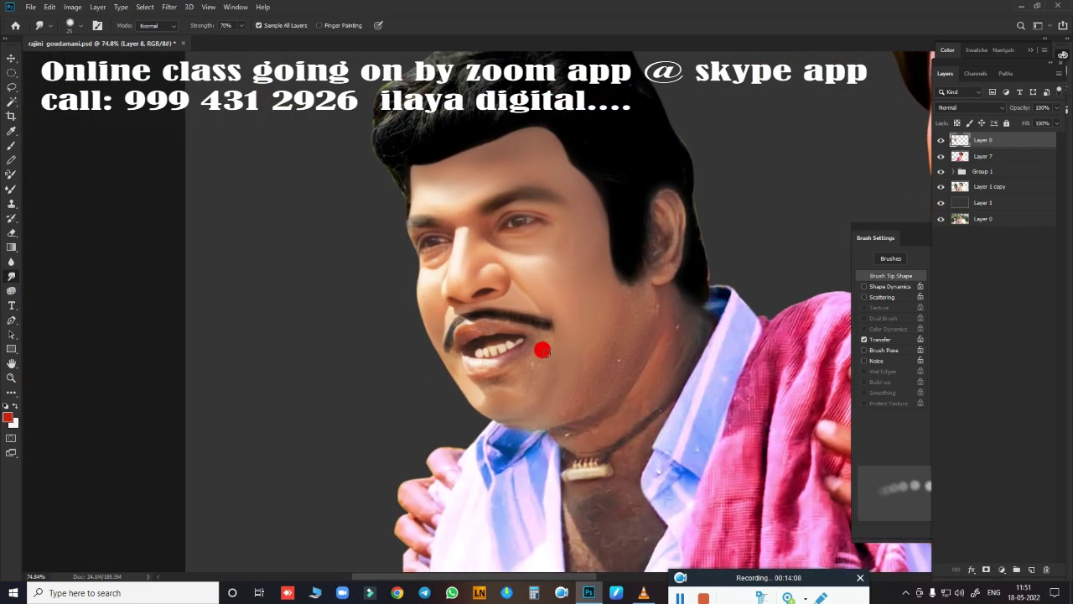
pyautogui.scroll(2, 571, 369)
pyautogui.scroll(1, 595, 361)
pyautogui.press(']')
pyautogui.press(']')
pyautogui.press(']')
pyautogui.press(']')
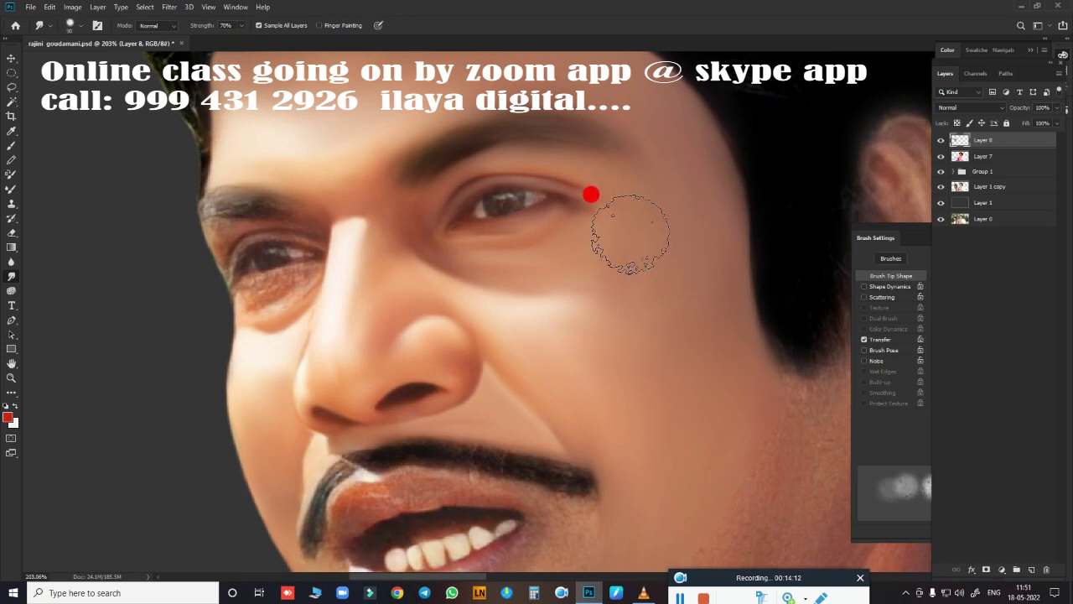
pyautogui.scroll(3, 328, 307)
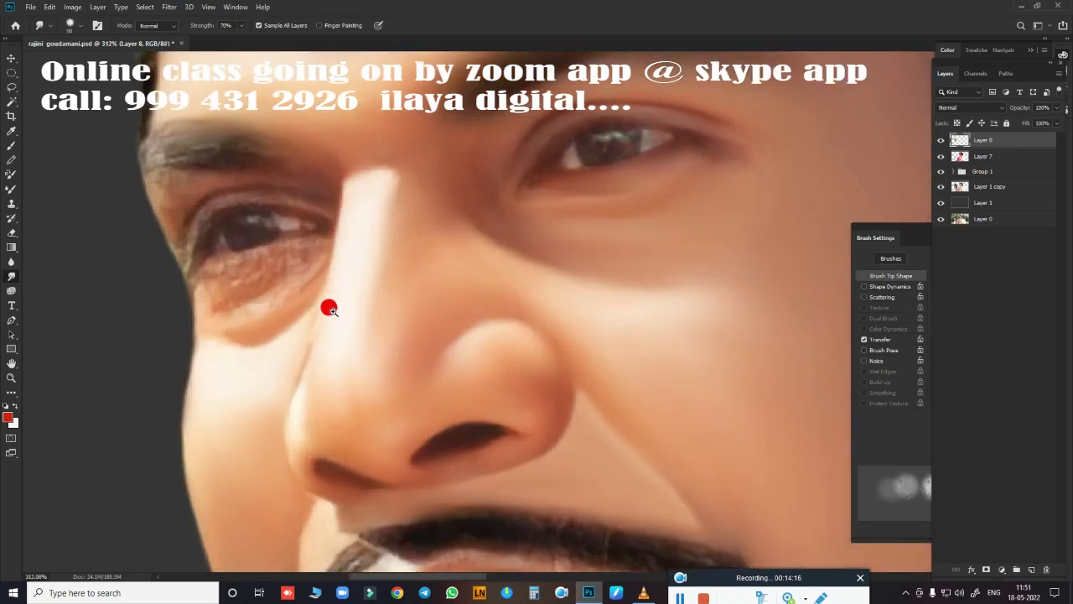
pyautogui.scroll(2, 570, 285)
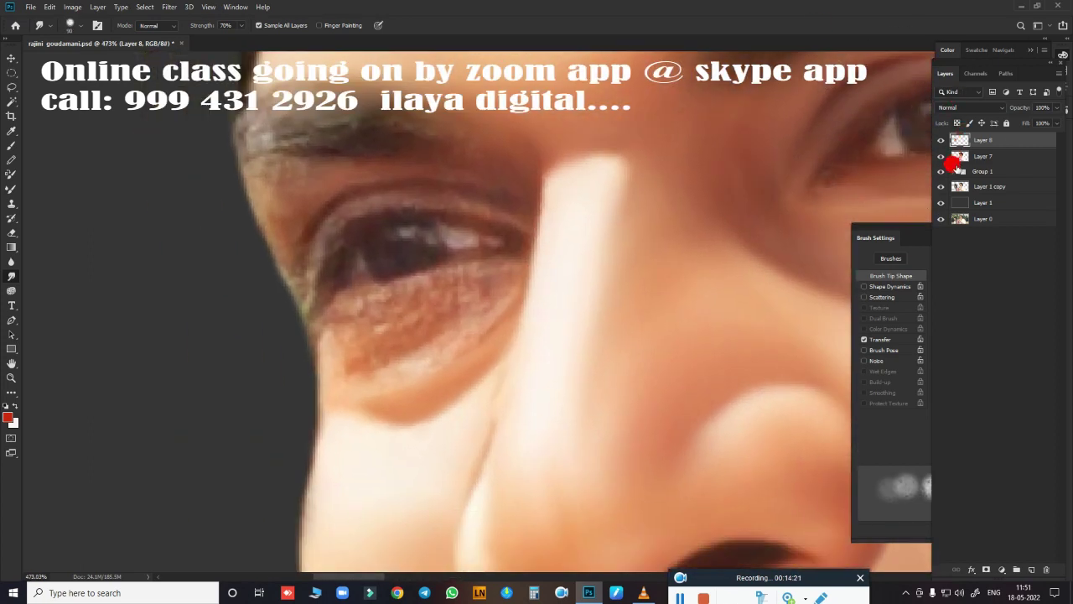
# Load the face outline as a selection and smudge the eyebrow, upper lid and eye corner.
pyautogui.keyDown('ctrl'); pyautogui.click(959, 155); pyautogui.keyUp('ctrl')
pyautogui.scroll(1, 391, 287)
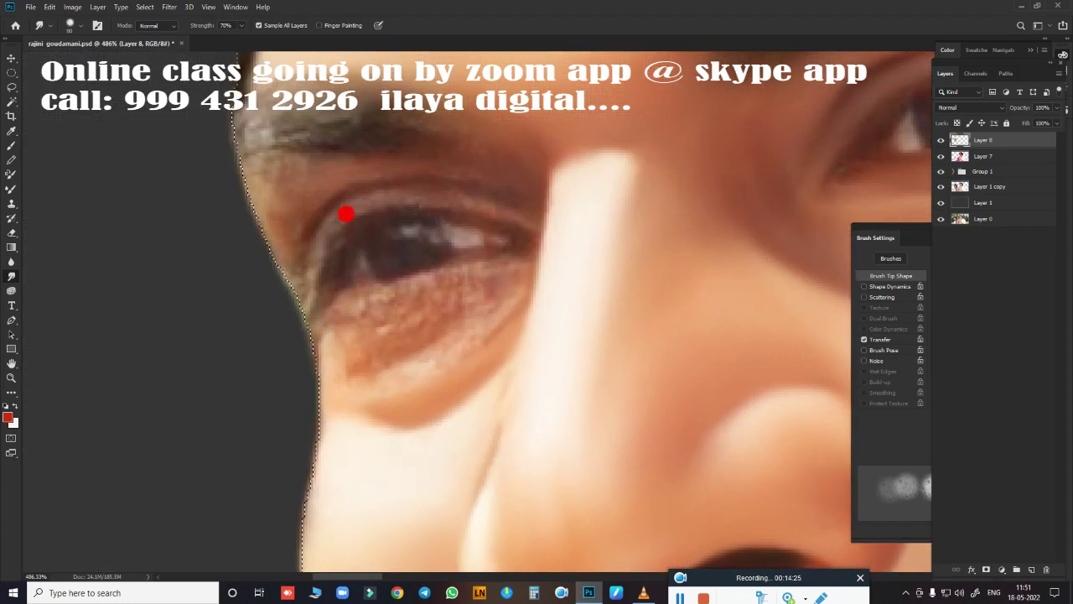
pyautogui.moveTo(395, 132)
pyautogui.mouseDown()
pyautogui.moveTo(297, 139)
pyautogui.moveTo(215, 182)
pyautogui.mouseUp()
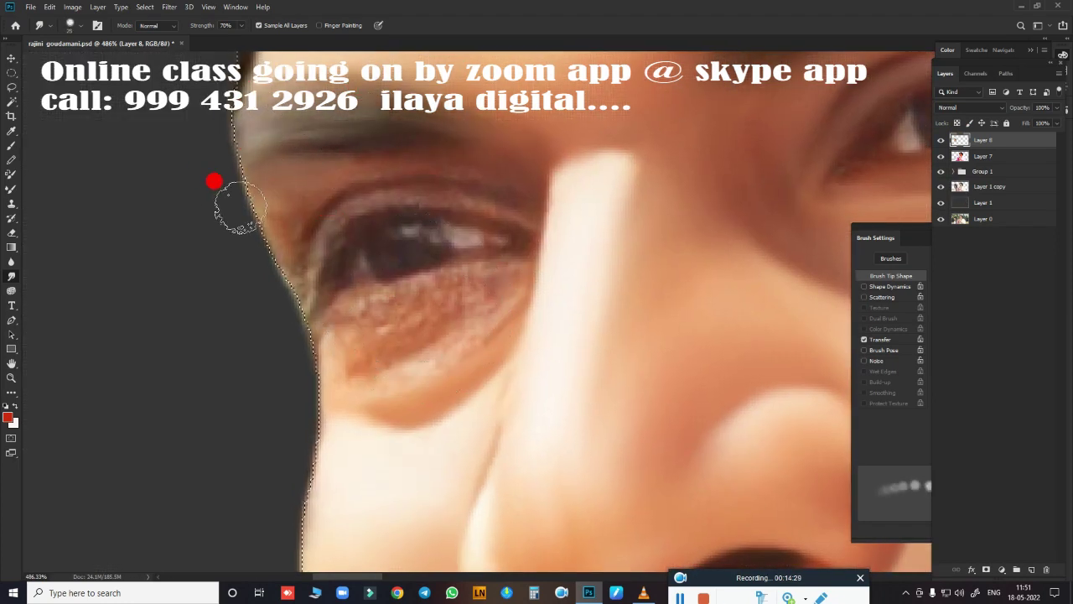
pyautogui.press('[')
pyautogui.press('[')
pyautogui.press('[')
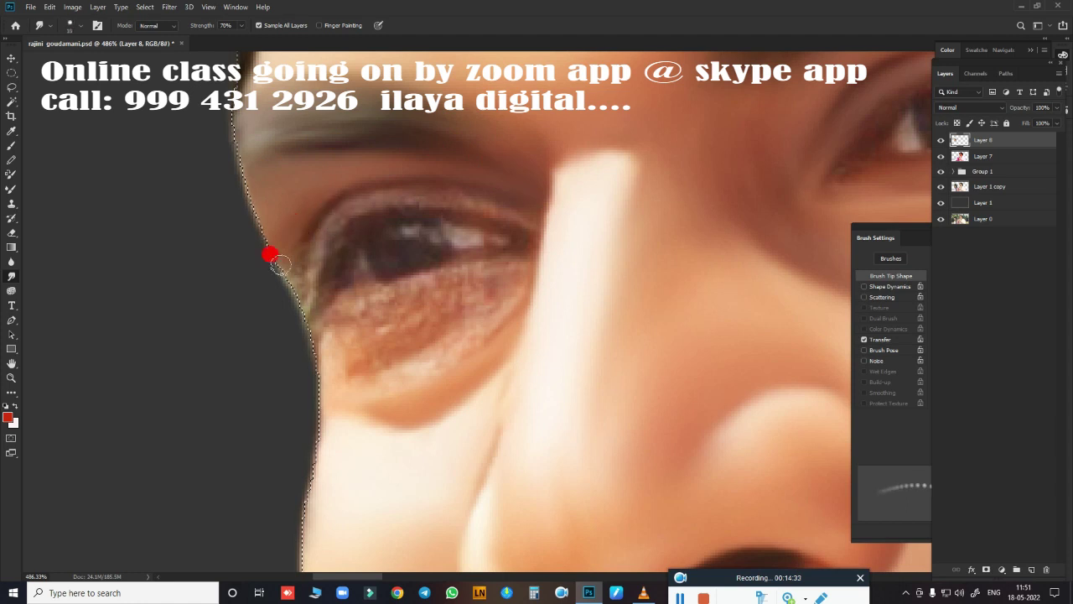
pyautogui.press(']')
pyautogui.moveTo(321, 228); pyautogui.dragTo(332, 229)
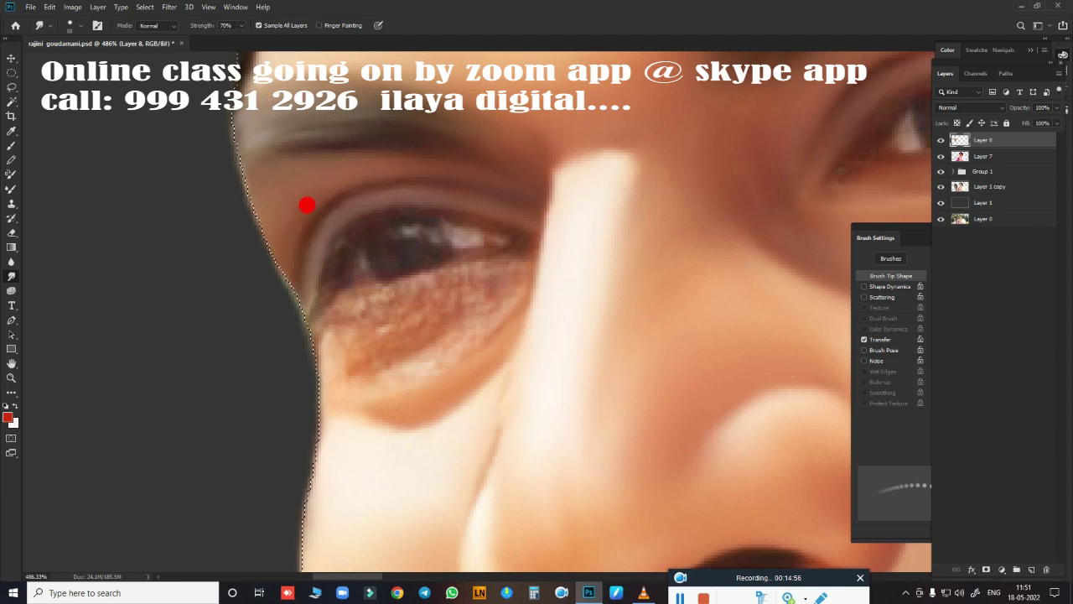
# At brush size 15, smooth the speckled under-eye, lower lid, and blend eye white with iris.
pyautogui.press(']')
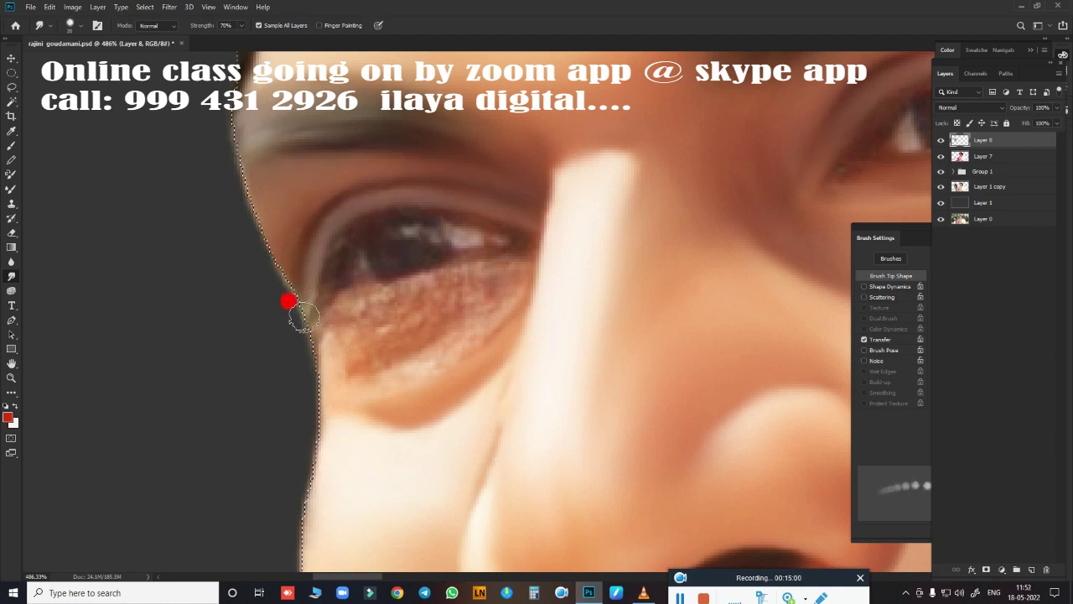
pyautogui.press('[')
pyautogui.moveTo(295, 280)
pyautogui.mouseDown()
pyautogui.moveTo(359, 290)
pyautogui.moveTo(333, 302)
pyautogui.moveTo(409, 284)
pyautogui.moveTo(469, 247)
pyautogui.moveTo(317, 294)
pyautogui.mouseUp()
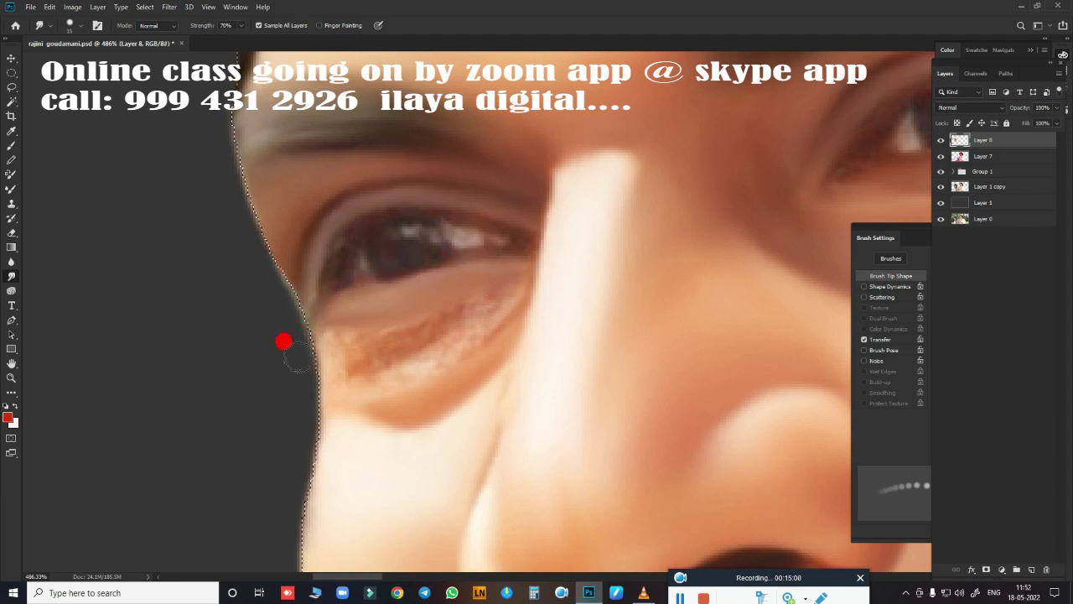
pyautogui.moveTo(297, 357)
pyautogui.mouseDown()
pyautogui.moveTo(386, 358)
pyautogui.moveTo(472, 305)
pyautogui.moveTo(340, 338)
pyautogui.moveTo(495, 277)
pyautogui.moveTo(319, 368)
pyautogui.moveTo(408, 371)
pyautogui.moveTo(510, 296)
pyautogui.moveTo(363, 406)
pyautogui.moveTo(505, 328)
pyautogui.moveTo(550, 320)
pyautogui.moveTo(526, 239)
pyautogui.mouseUp()
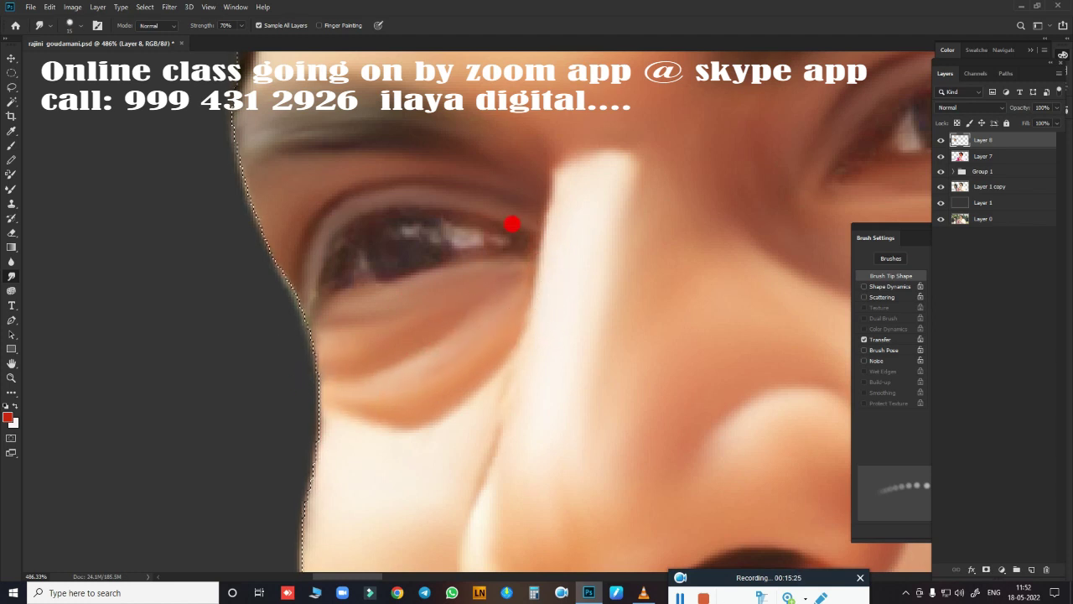
pyautogui.moveTo(490, 274)
pyautogui.mouseDown()
pyautogui.moveTo(414, 297)
pyautogui.moveTo(445, 321)
pyautogui.moveTo(313, 350)
pyautogui.moveTo(373, 407)
pyautogui.moveTo(321, 423)
pyautogui.mouseUp()
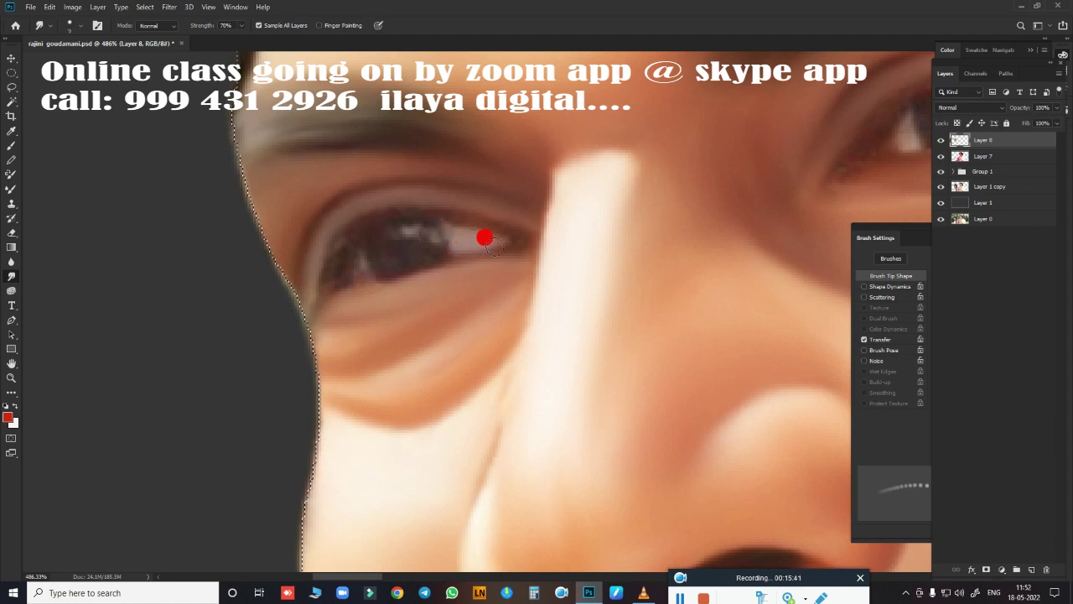
pyautogui.moveTo(479, 234); pyautogui.dragTo(351, 265)
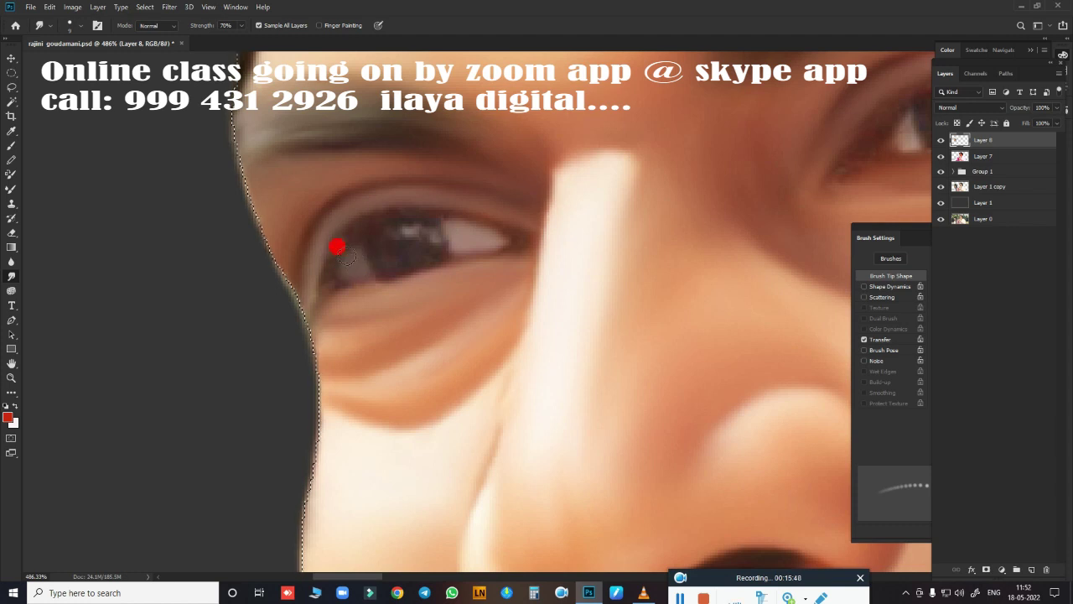
# With the Mixer Brush loaded with sampled dark 3d2d2d, darken the iris and repaint the eye.
pyautogui.press('p')
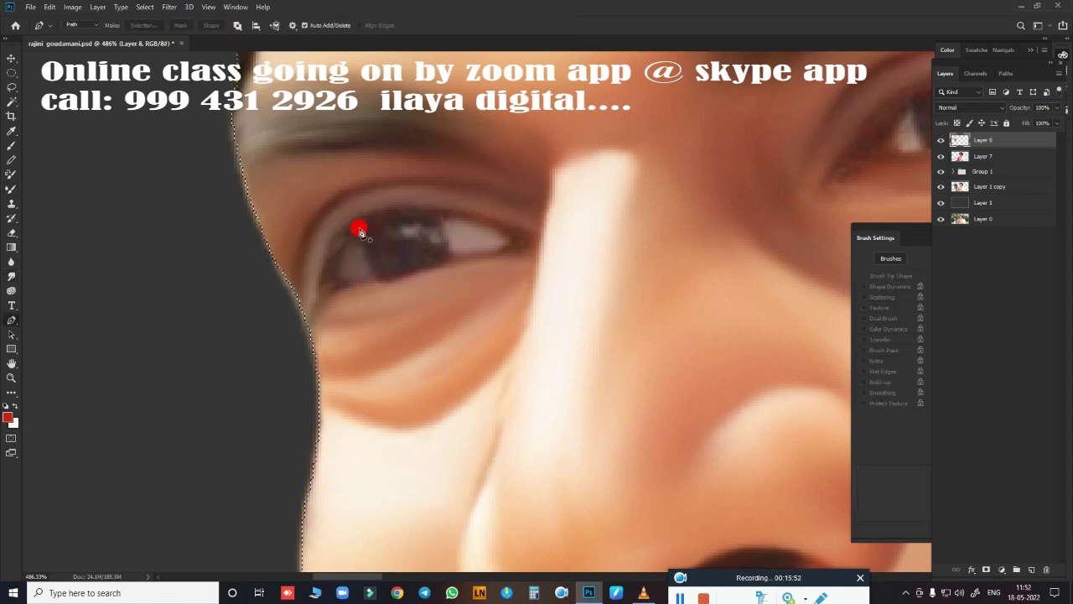
pyautogui.press('b')
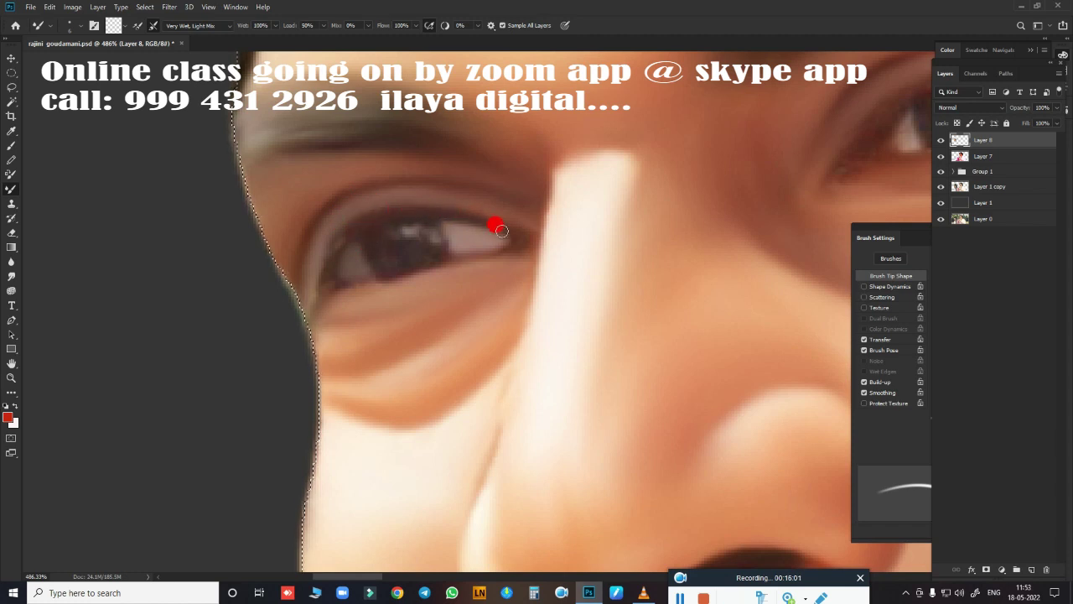
pyautogui.moveTo(395, 274); pyautogui.dragTo(462, 253)
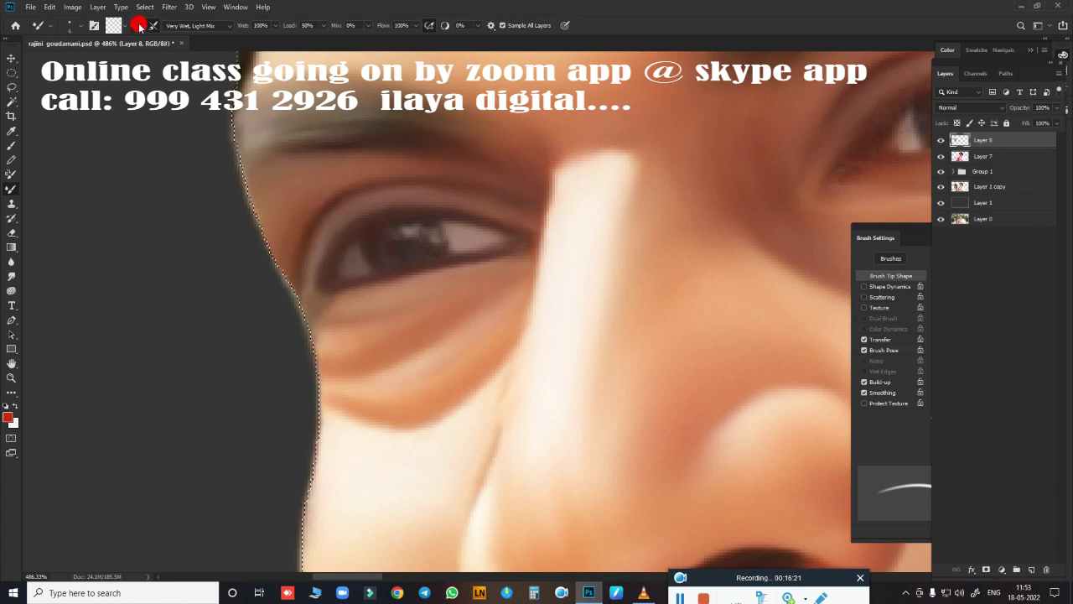
pyautogui.click(113, 25)
pyautogui.click(405, 242)
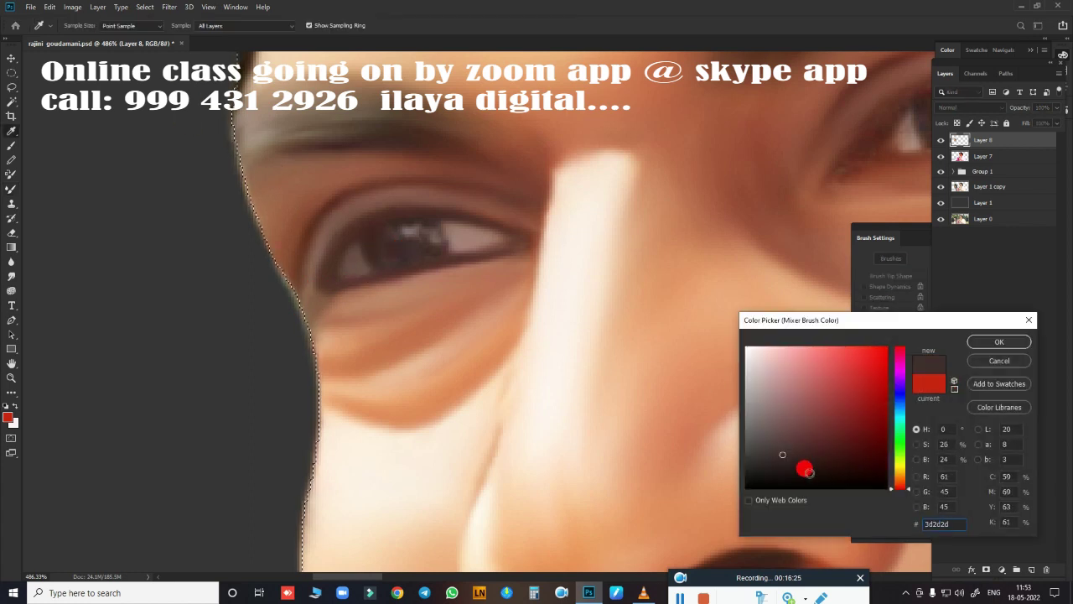
pyautogui.click(999, 341)
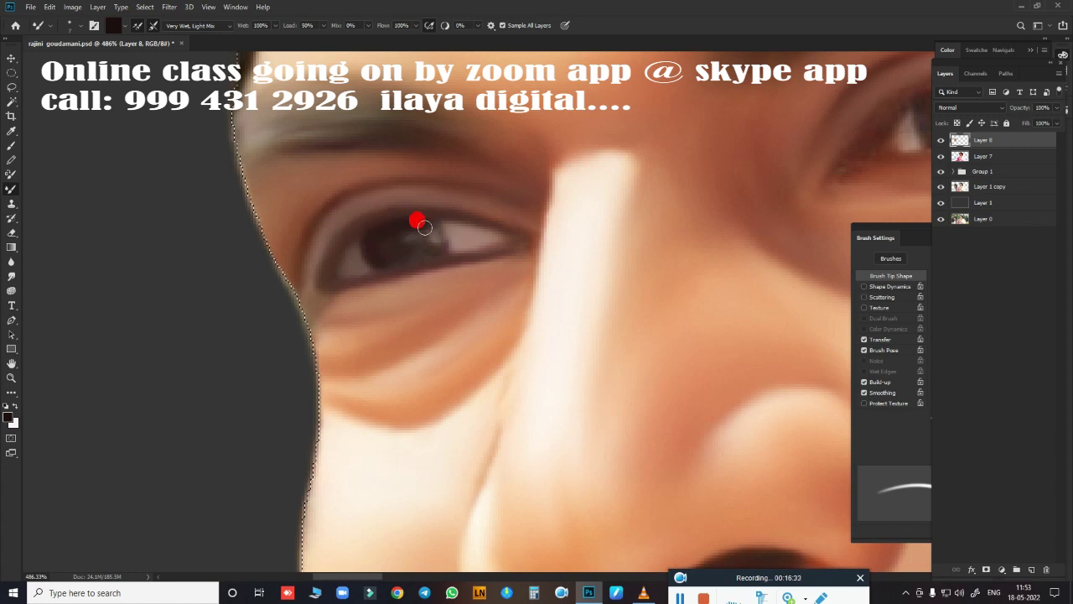
pyautogui.moveTo(425, 227)
pyautogui.mouseDown()
pyautogui.moveTo(444, 237)
pyautogui.moveTo(383, 267)
pyautogui.moveTo(414, 242)
pyautogui.mouseUp()
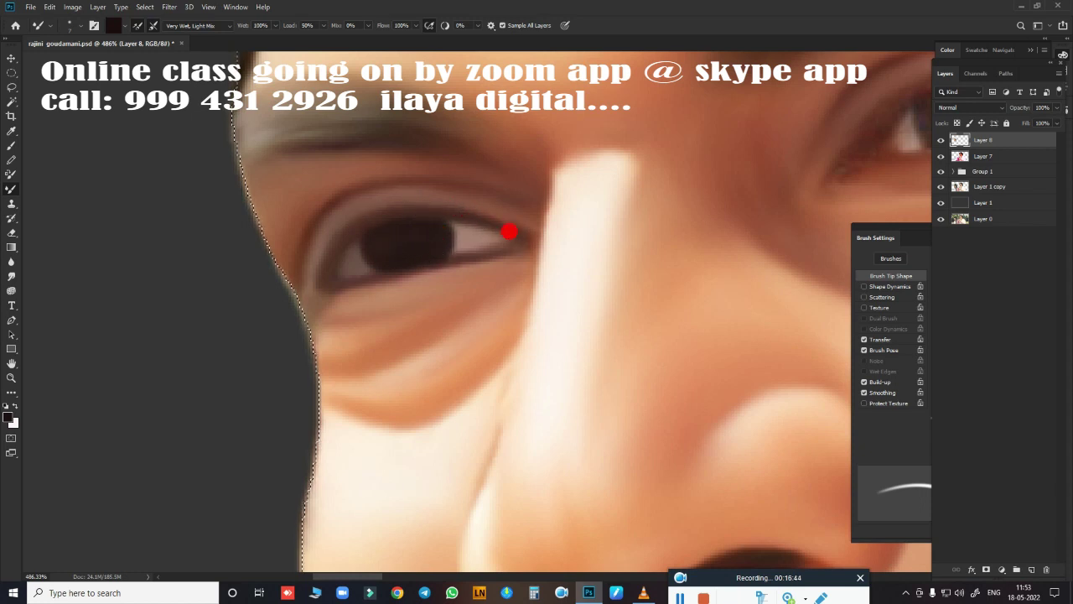
pyautogui.moveTo(425, 270)
pyautogui.mouseDown()
pyautogui.moveTo(396, 276)
pyautogui.moveTo(422, 266)
pyautogui.mouseUp()
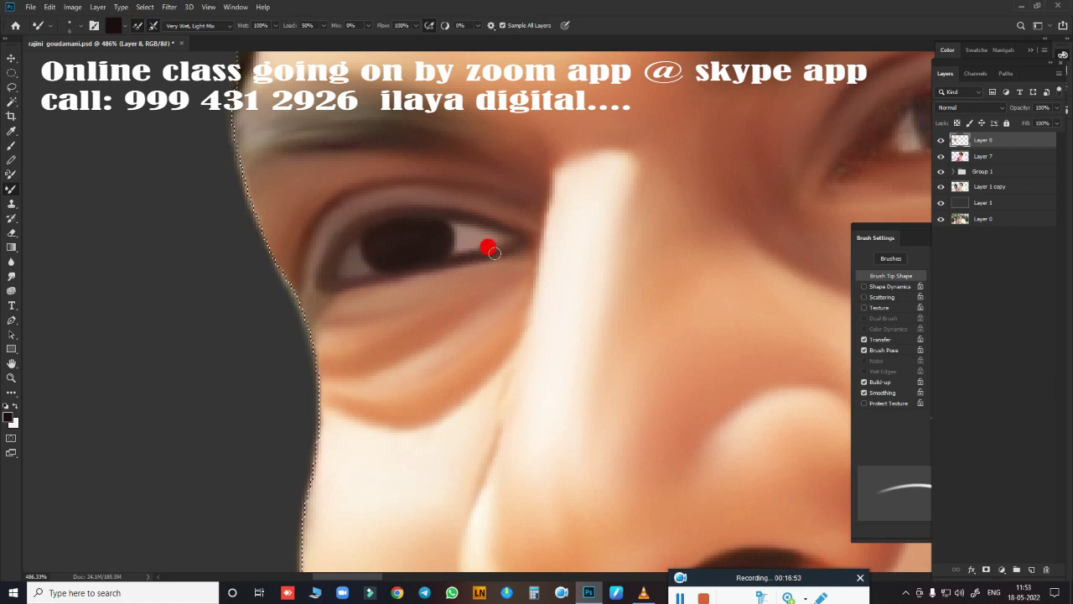
pyautogui.moveTo(494, 253); pyautogui.dragTo(394, 271)
pyautogui.moveTo(320, 293)
pyautogui.mouseDown()
pyautogui.moveTo(376, 221)
pyautogui.moveTo(341, 248)
pyautogui.mouseUp()
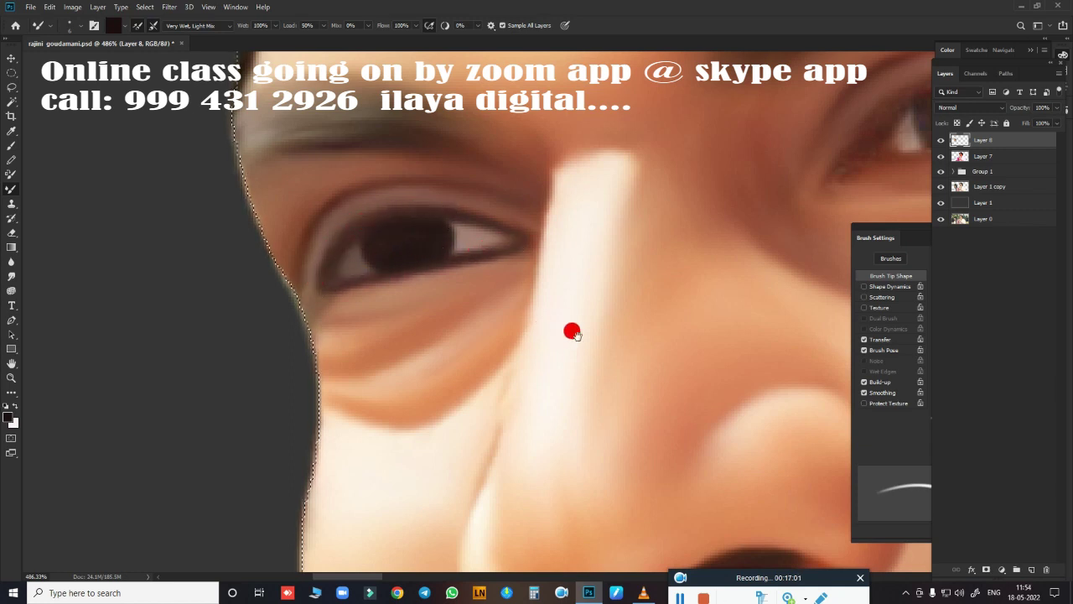
# Clean the brush, load dark brown, and paint the iris solid, covering its highlight.
pyautogui.hotkey('ctrl', '0')
pyautogui.moveTo(395, 349)
pyautogui.mouseDown()
pyautogui.moveTo(498, 364)
pyautogui.moveTo(443, 357)
pyautogui.moveTo(405, 293)
pyautogui.moveTo(374, 323)
pyautogui.mouseUp()
pyautogui.click(142, 30)
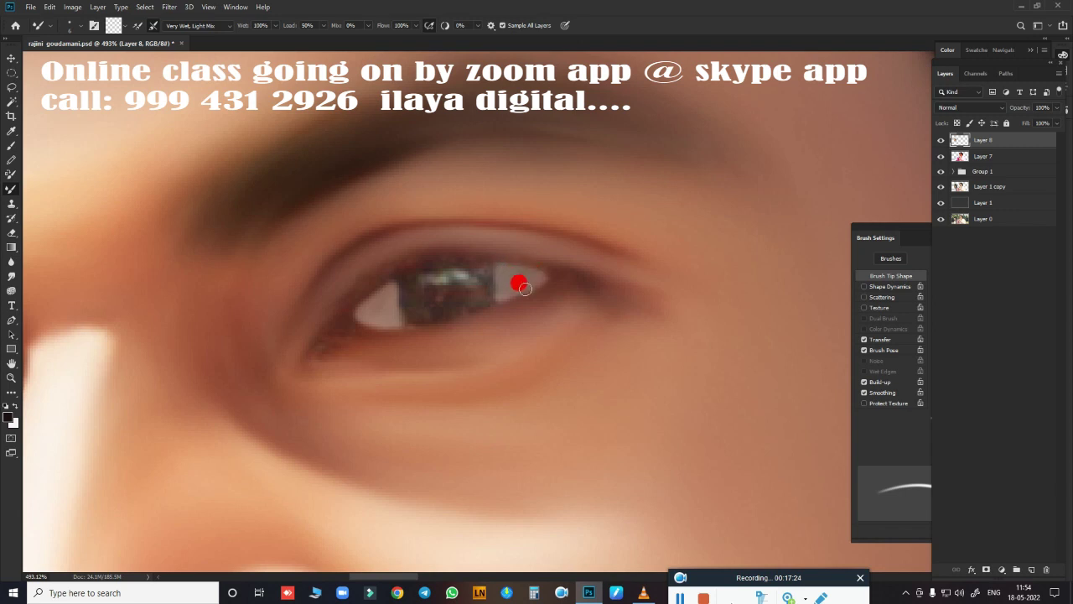
pyautogui.keyDown('alt'); pyautogui.click(303, 195); pyautogui.keyUp('alt')
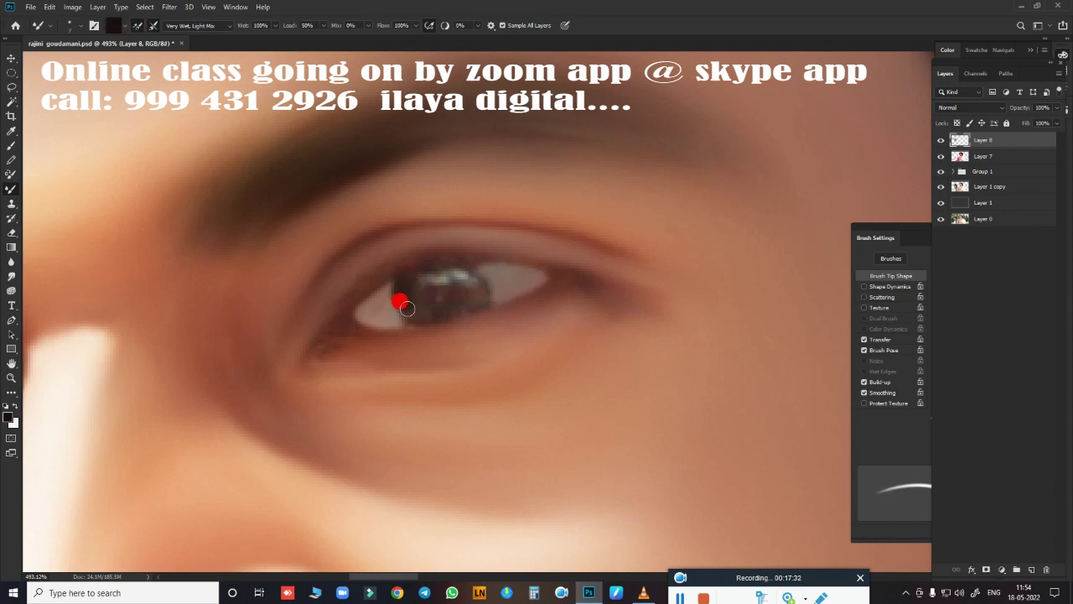
pyautogui.moveTo(407, 309)
pyautogui.mouseDown()
pyautogui.moveTo(406, 294)
pyautogui.moveTo(424, 314)
pyautogui.moveTo(482, 305)
pyautogui.mouseUp()
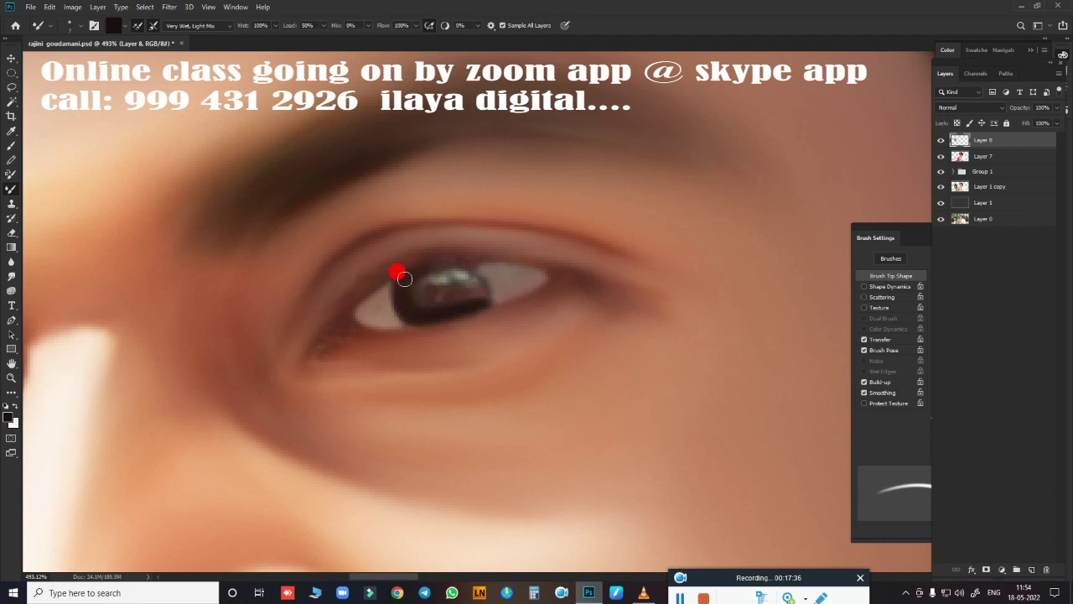
pyautogui.moveTo(404, 278); pyautogui.dragTo(470, 266)
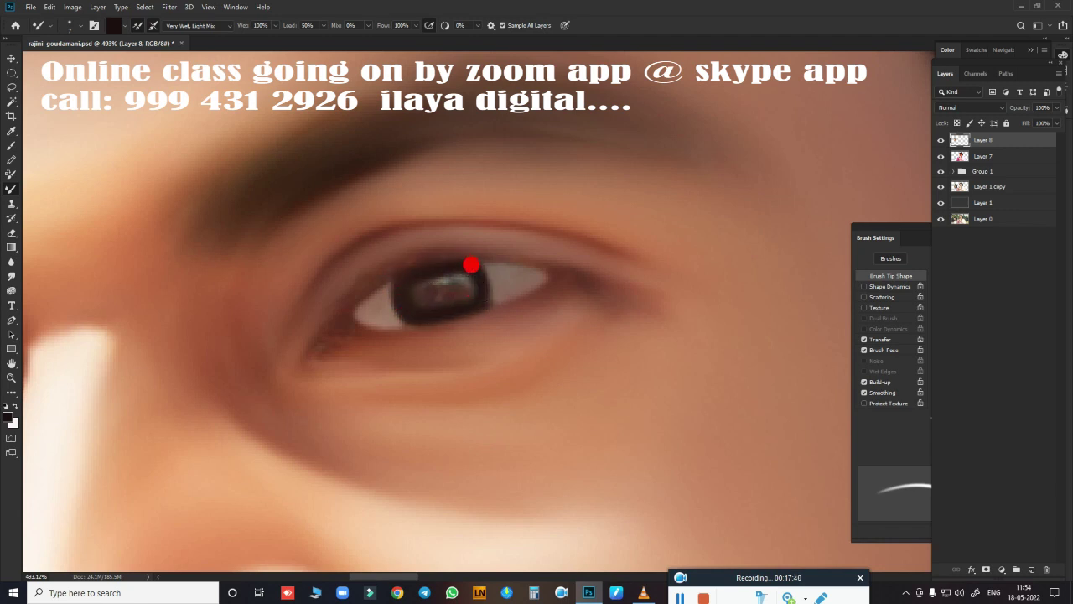
pyautogui.moveTo(410, 292)
pyautogui.mouseDown()
pyautogui.moveTo(464, 291)
pyautogui.moveTo(432, 307)
pyautogui.mouseUp()
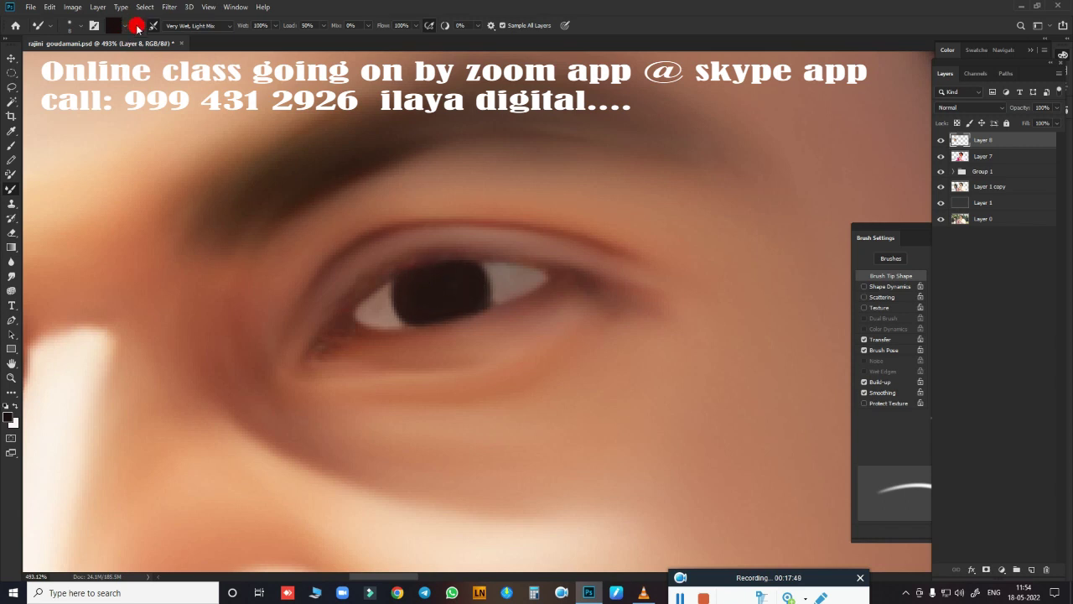
# With a clean Mixer Brush, blend the upper lid, lower lid and iris edges.
pyautogui.click(137, 26)
pyautogui.moveTo(462, 256)
pyautogui.mouseDown()
pyautogui.moveTo(482, 249)
pyautogui.moveTo(411, 259)
pyautogui.moveTo(546, 265)
pyautogui.mouseUp()
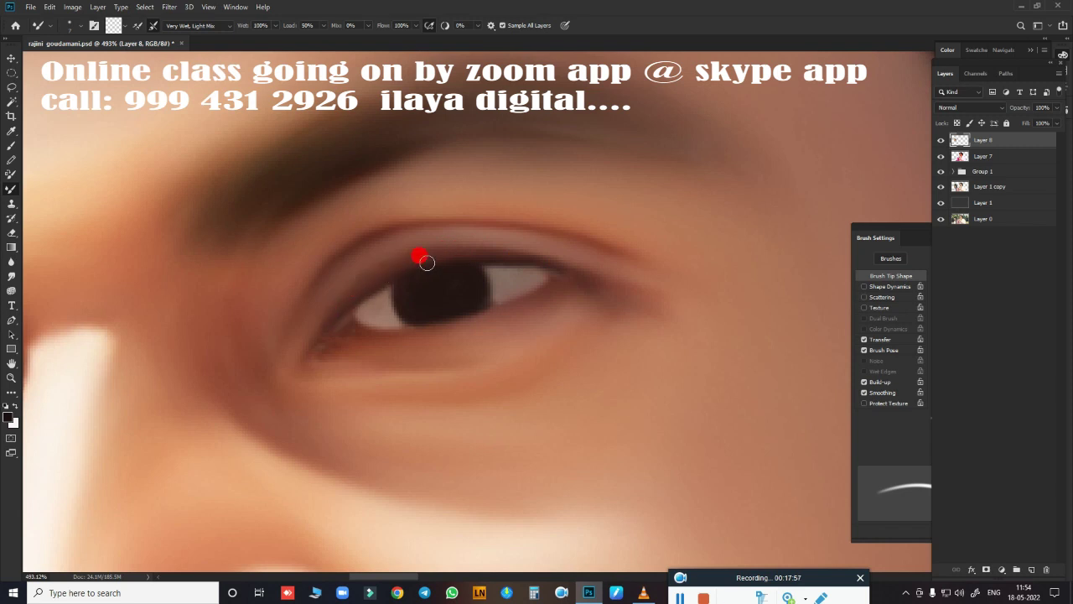
pyautogui.moveTo(337, 319)
pyautogui.mouseDown()
pyautogui.moveTo(529, 289)
pyautogui.moveTo(333, 320)
pyautogui.mouseUp()
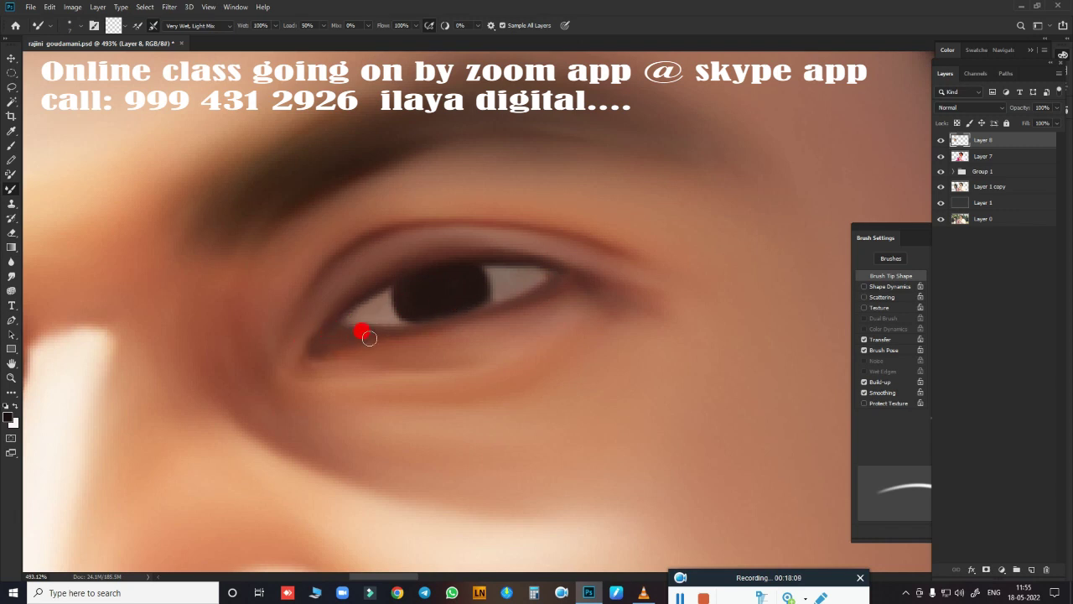
pyautogui.moveTo(440, 334)
pyautogui.mouseDown()
pyautogui.moveTo(455, 283)
pyautogui.moveTo(407, 304)
pyautogui.moveTo(469, 299)
pyautogui.moveTo(493, 370)
pyautogui.mouseUp()
# Set the Mixer Brush colour to white and toggle Layer 8 to compare with the photo.
pyautogui.scroll(-5, 487, 365)
pyautogui.click(114, 25)
pyautogui.moveTo(240, 148)
pyautogui.mouseDown()
pyautogui.moveTo(858, 292)
pyautogui.moveTo(931, 148)
pyautogui.mouseUp()
pyautogui.click(747, 348)
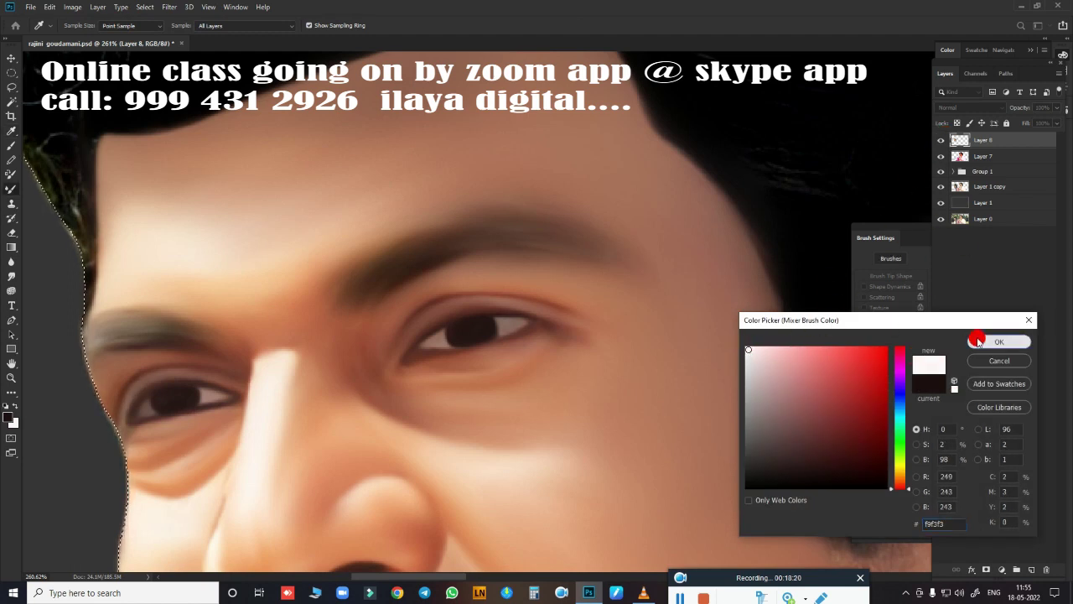
pyautogui.click(999, 342)
pyautogui.click(940, 140)
pyautogui.scroll(1, 556, 343)
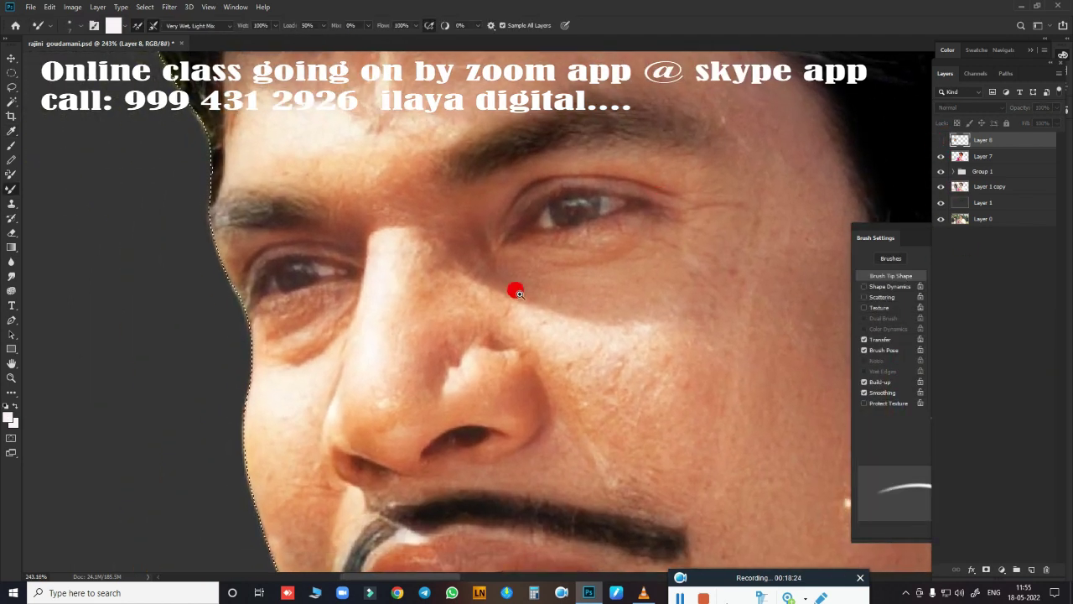
pyautogui.scroll(1, 515, 288)
pyautogui.scroll(1, 545, 305)
pyautogui.click(940, 140)
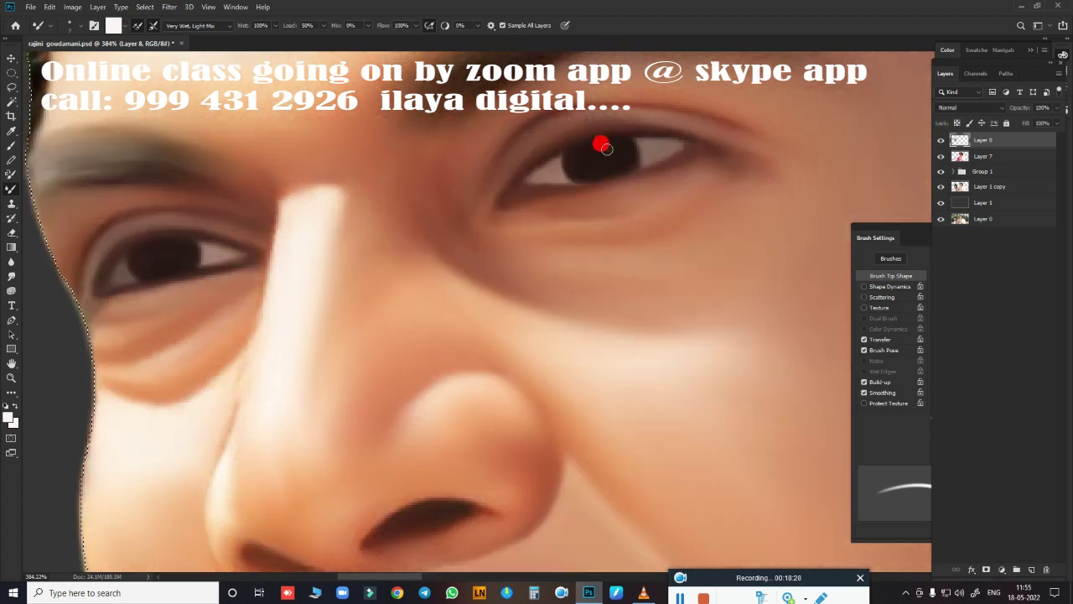
# Paint a white catchlight in the pupil and lighten the skin above the left eyelid.
pyautogui.click(609, 147)
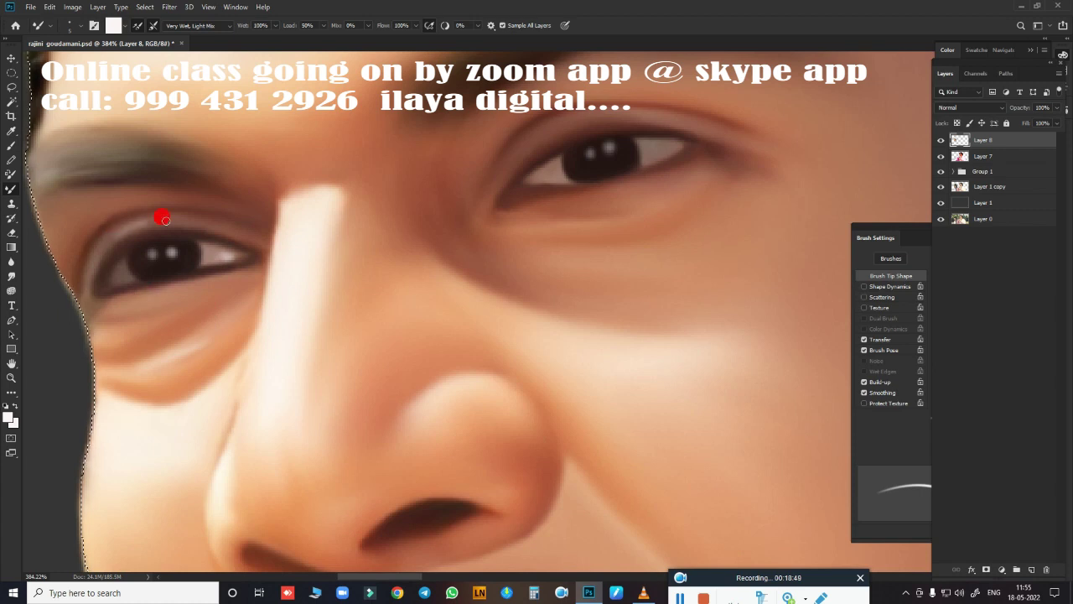
pyautogui.moveTo(552, 129); pyautogui.dragTo(686, 118)
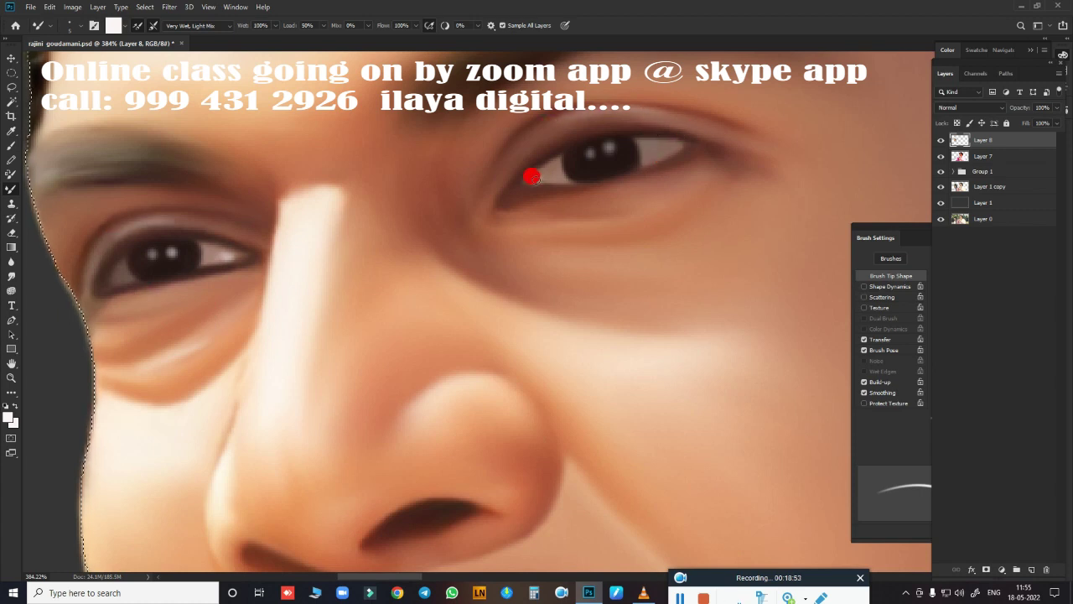
pyautogui.scroll(-3, 509, 196)
pyautogui.scroll(-2, 534, 305)
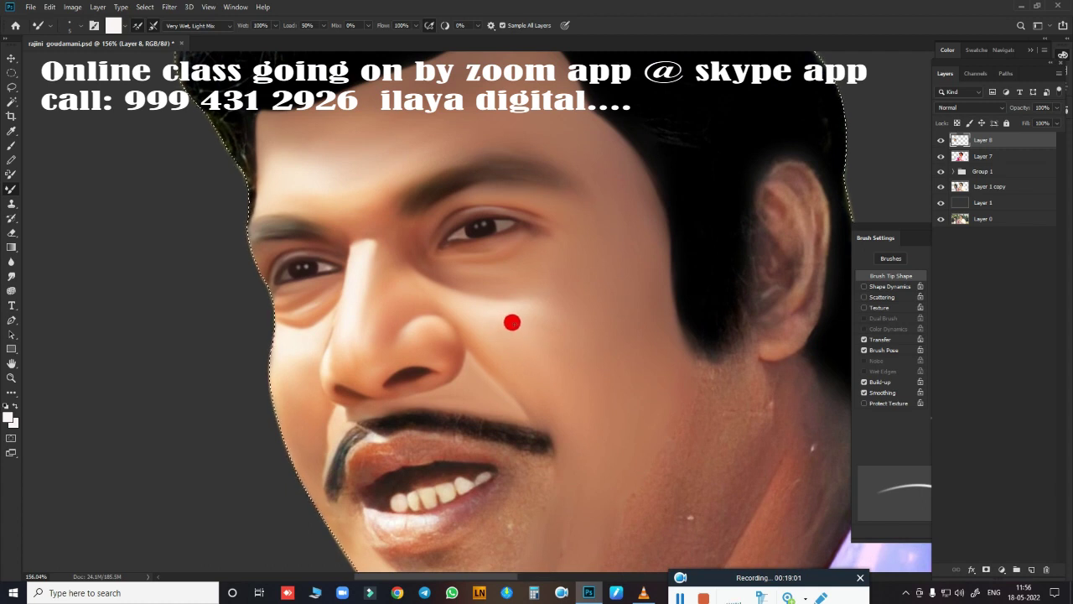
pyautogui.scroll(-3, 510, 319)
pyautogui.scroll(4, 575, 338)
pyautogui.scroll(-2, 575, 338)
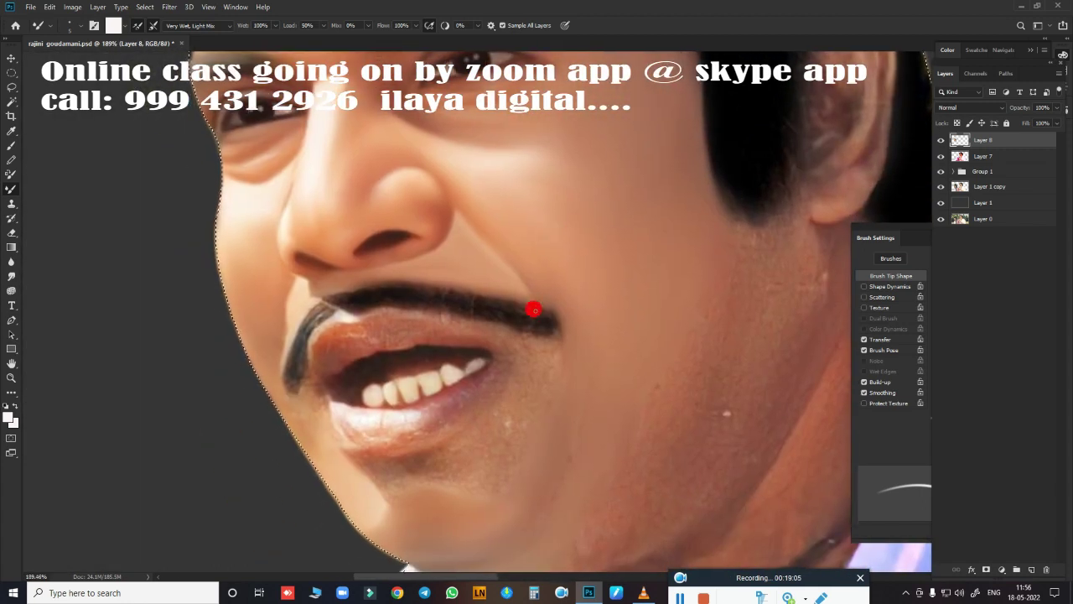
pyautogui.scroll(2, 532, 312)
pyautogui.scroll(1, 568, 297)
# With a smaller Smudge brush, smooth the skin along the lower eyelid.
pyautogui.press('r')
pyautogui.scroll(2, 548, 285)
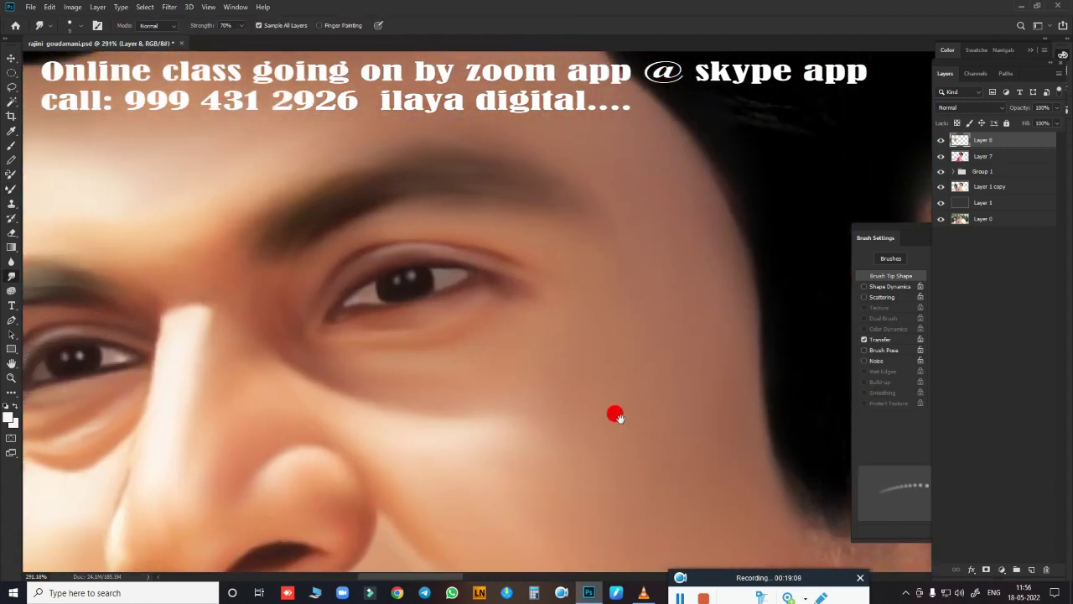
pyautogui.press('[')
pyautogui.press('[')
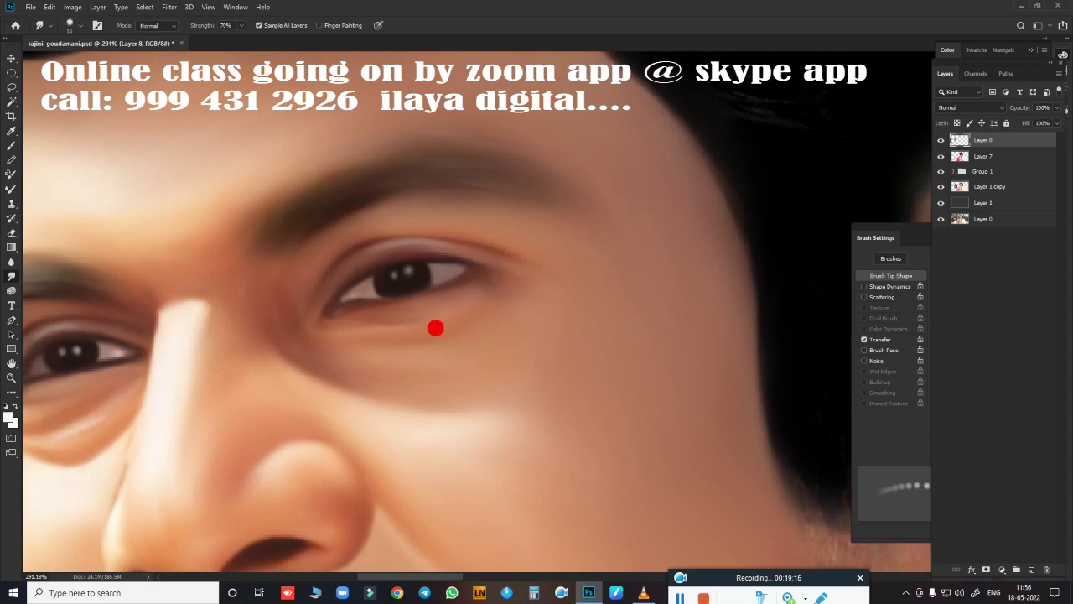
pyautogui.moveTo(435, 328); pyautogui.dragTo(310, 317)
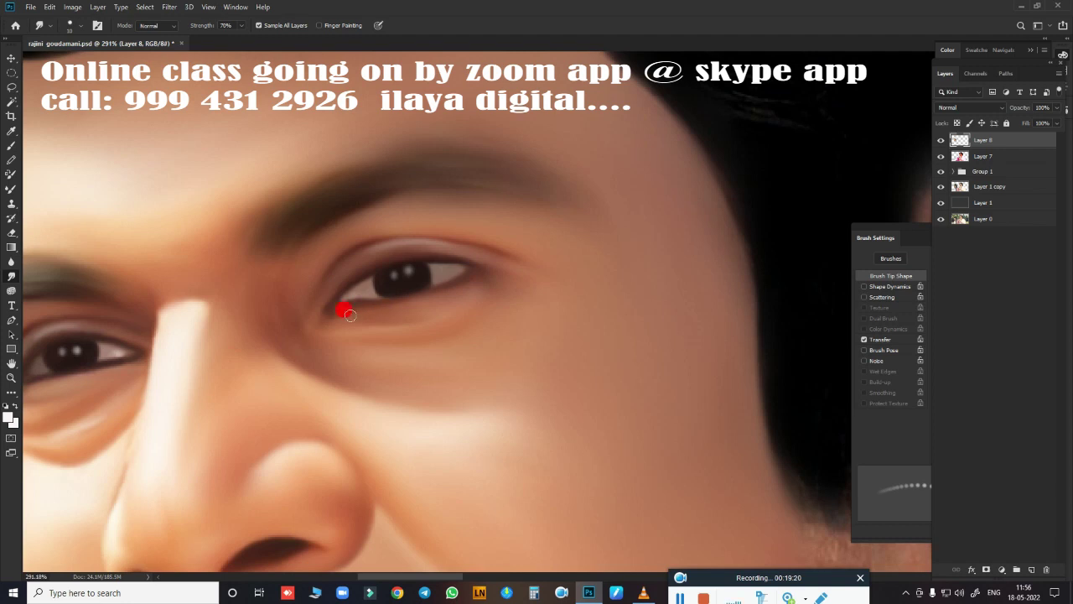
pyautogui.scroll(-3, 498, 299)
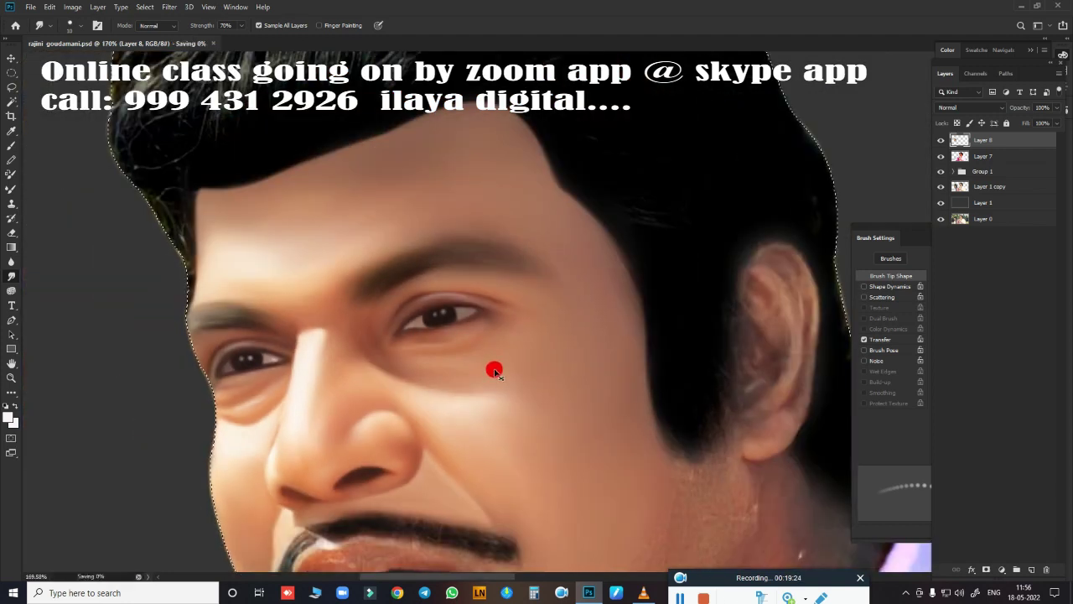
pyautogui.scroll(-2, 491, 366)
pyautogui.moveTo(492, 366); pyautogui.dragTo(560, 327)
pyautogui.scroll(2, 503, 339)
pyautogui.scroll(2, 503, 319)
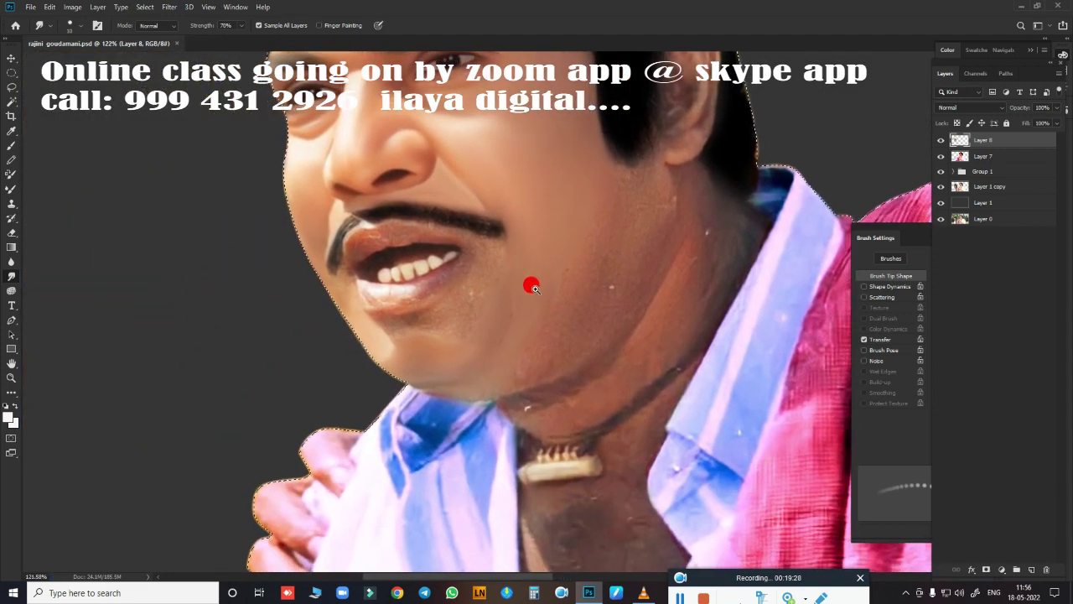
pyautogui.scroll(2, 566, 332)
pyautogui.scroll(2, 573, 338)
pyautogui.scroll(1, 620, 350)
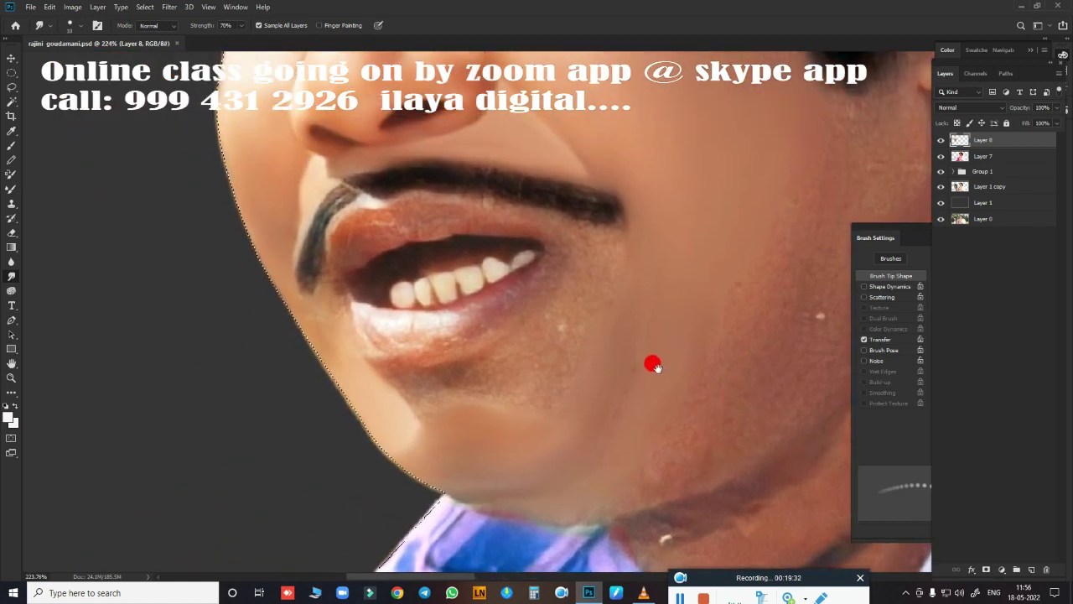
pyautogui.scroll(1, 621, 350)
pyautogui.scroll(1, 591, 346)
pyautogui.scroll(3, 587, 351)
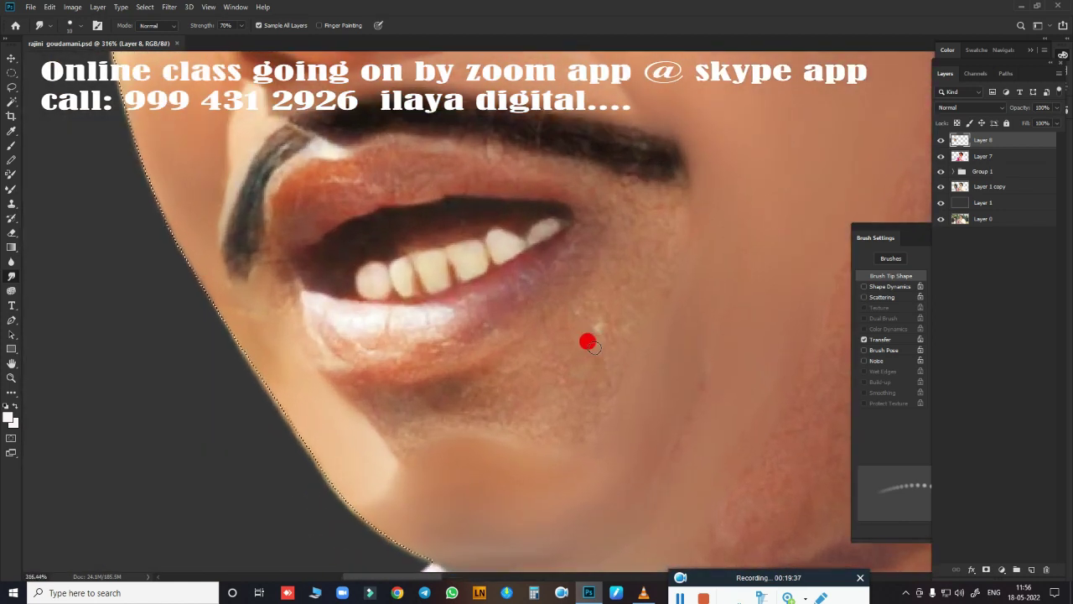
# Discard a false-start path, then trace the lower lip with the Pen up to the right corner.
pyautogui.press('p')
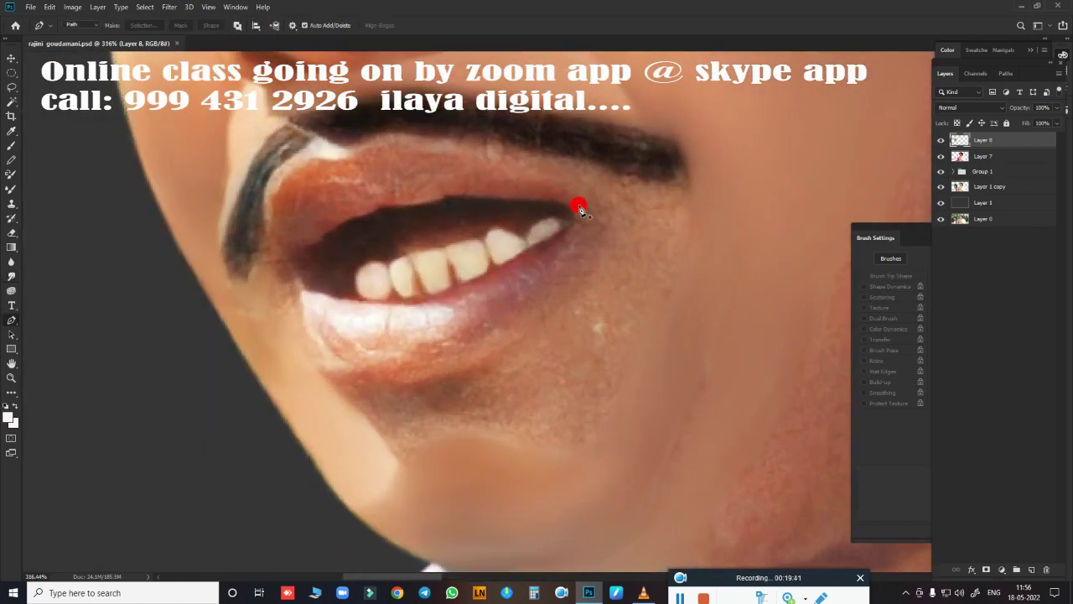
pyautogui.click(582, 210)
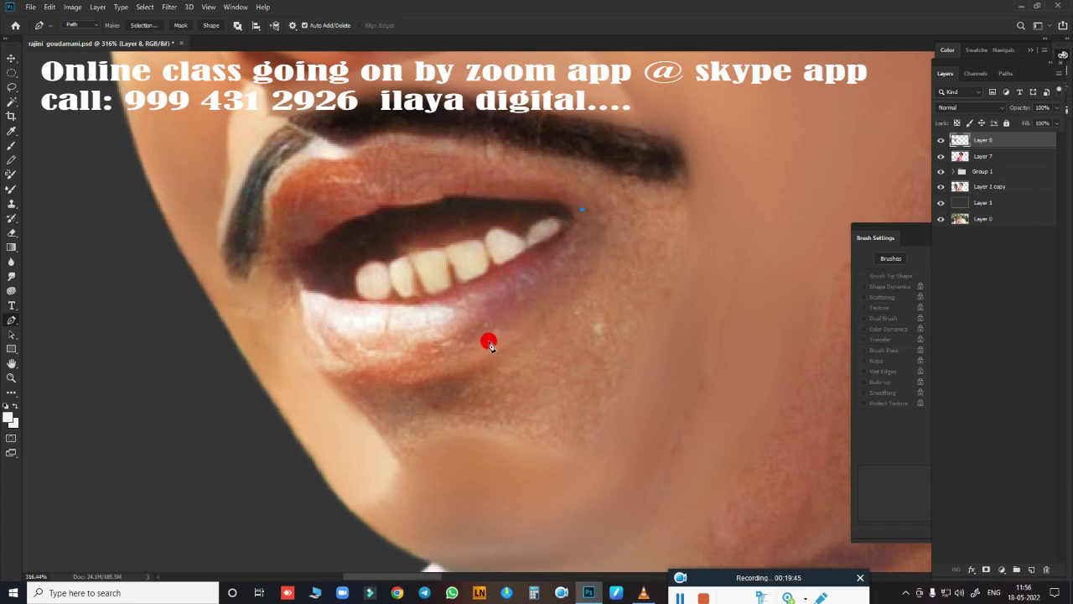
pyautogui.moveTo(483, 347); pyautogui.dragTo(381, 422)
pyautogui.press('Delete')
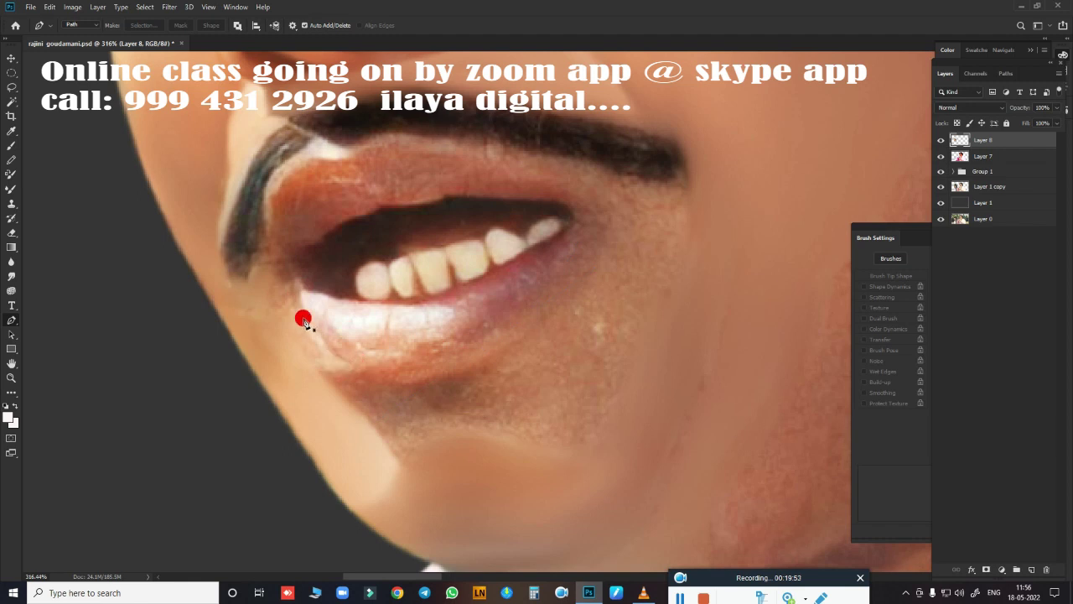
pyautogui.click(289, 294)
pyautogui.moveTo(410, 369); pyautogui.dragTo(506, 341)
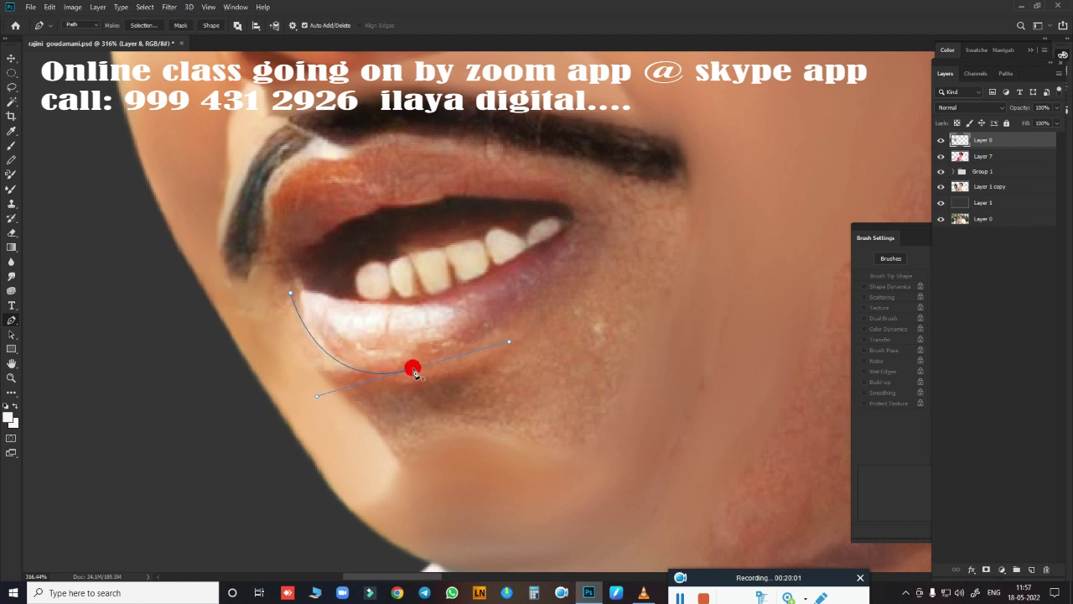
pyautogui.moveTo(541, 291); pyautogui.dragTo(590, 226)
pyautogui.moveTo(589, 228); pyautogui.dragTo(650, 119)
pyautogui.keyDown('alt'); pyautogui.click(589, 228); pyautogui.keyUp('alt')
# Trace the upper lip, close the path, and convert it into a selection.
pyautogui.click(277, 197)
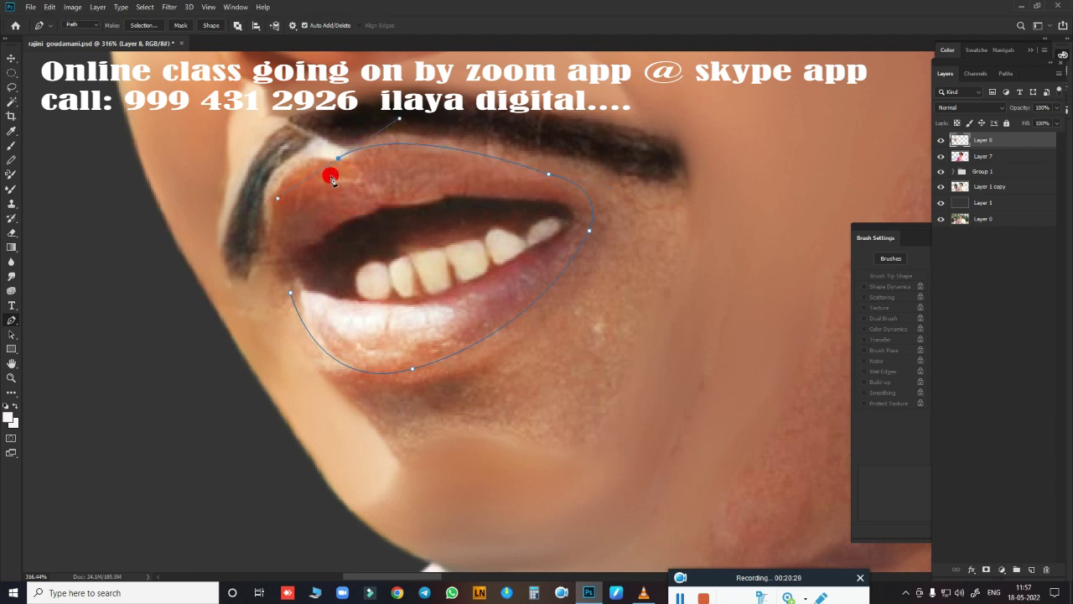
pyautogui.hotkey('ctrl', 'z')
pyautogui.click(338, 157)
pyautogui.moveTo(292, 161); pyautogui.dragTo(283, 175)
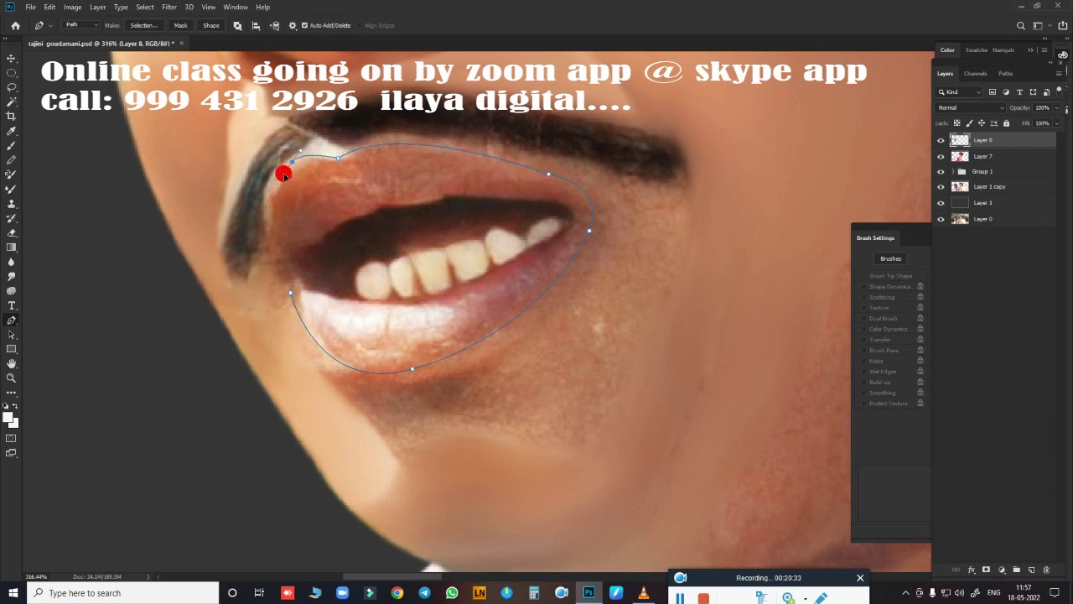
pyautogui.moveTo(282, 285); pyautogui.dragTo(321, 362)
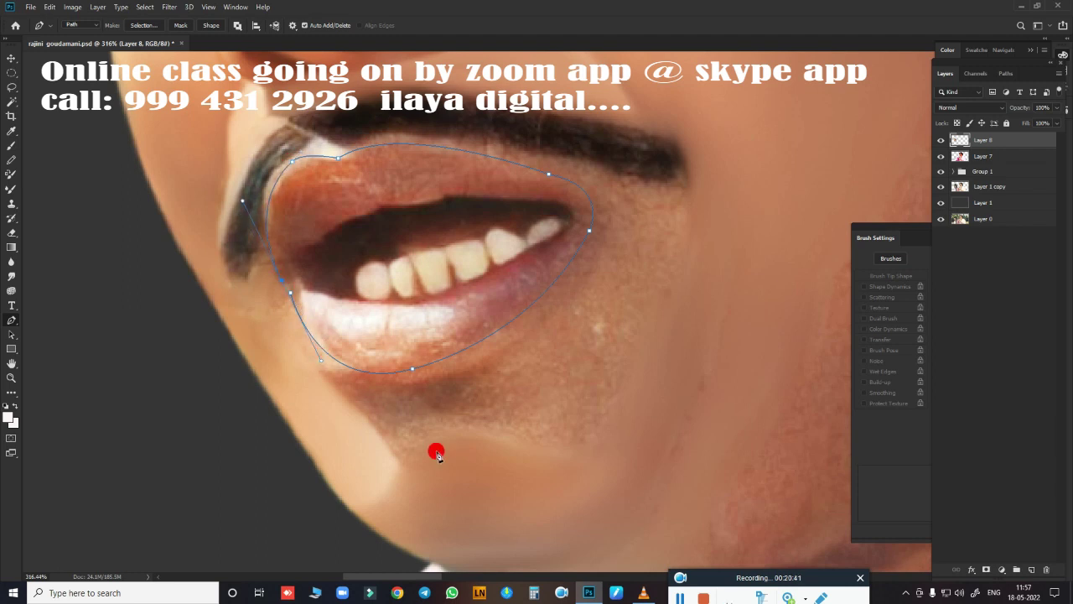
pyautogui.hotkey('ctrl', 'Return')
pyautogui.scroll(1, 457, 377)
# Smudge the upper lip and its left and right corners into smooth painted tones.
pyautogui.scroll(1, 479, 304)
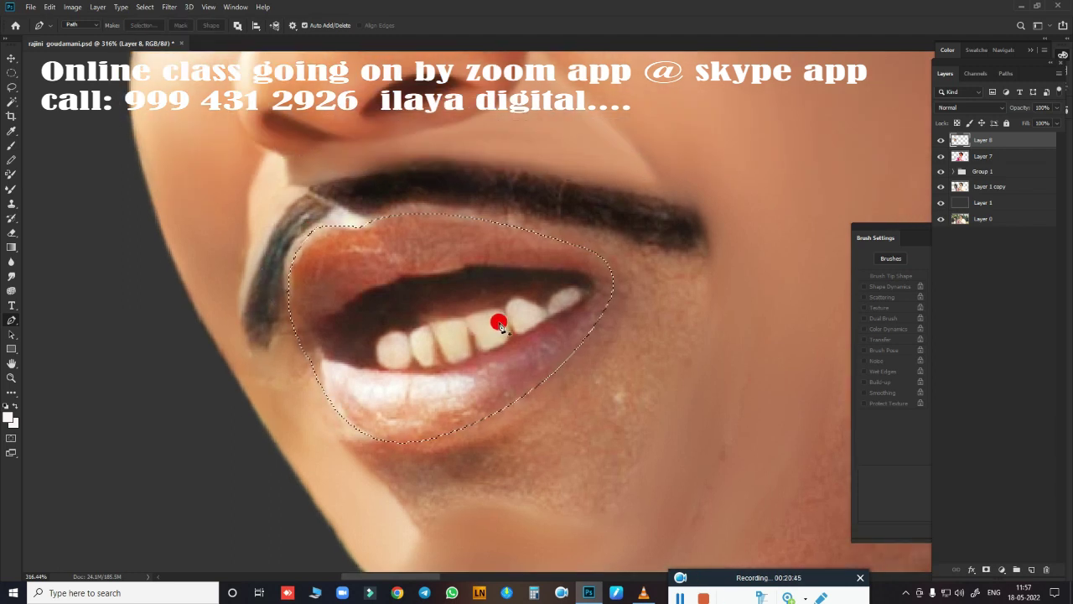
pyautogui.press('r')
pyautogui.moveTo(336, 236)
pyautogui.mouseDown()
pyautogui.moveTo(347, 238)
pyautogui.moveTo(318, 223)
pyautogui.moveTo(288, 249)
pyautogui.moveTo(281, 305)
pyautogui.mouseUp()
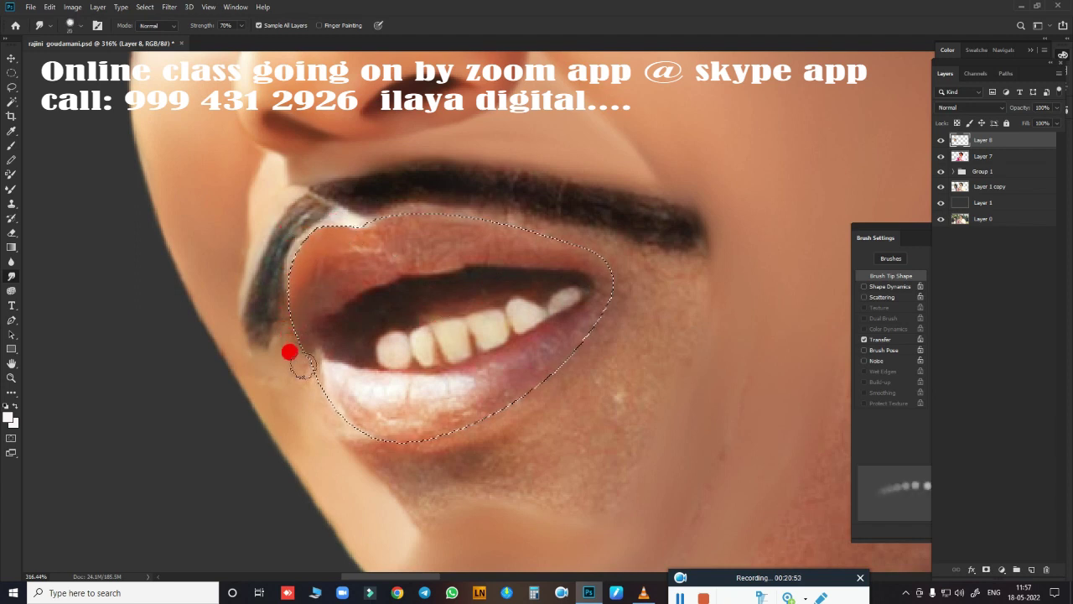
pyautogui.moveTo(289, 353)
pyautogui.mouseDown()
pyautogui.moveTo(343, 230)
pyautogui.moveTo(417, 198)
pyautogui.moveTo(555, 232)
pyautogui.mouseUp()
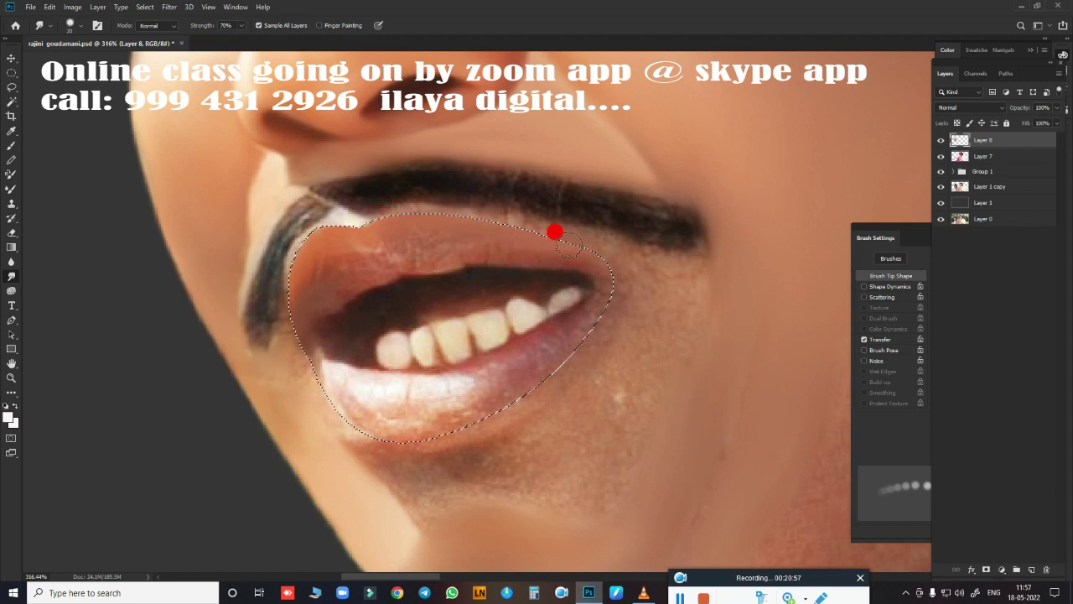
pyautogui.moveTo(630, 296); pyautogui.dragTo(529, 239)
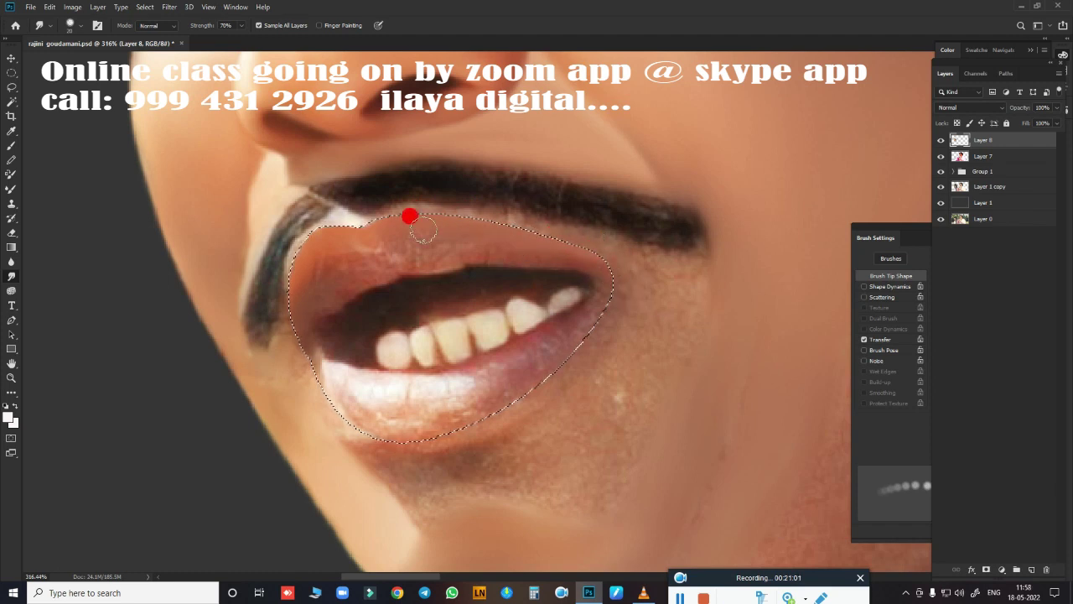
pyautogui.moveTo(422, 228)
pyautogui.mouseDown()
pyautogui.moveTo(411, 257)
pyautogui.moveTo(564, 261)
pyautogui.mouseUp()
pyautogui.moveTo(369, 248)
pyautogui.mouseDown()
pyautogui.moveTo(382, 257)
pyautogui.moveTo(314, 271)
pyautogui.mouseUp()
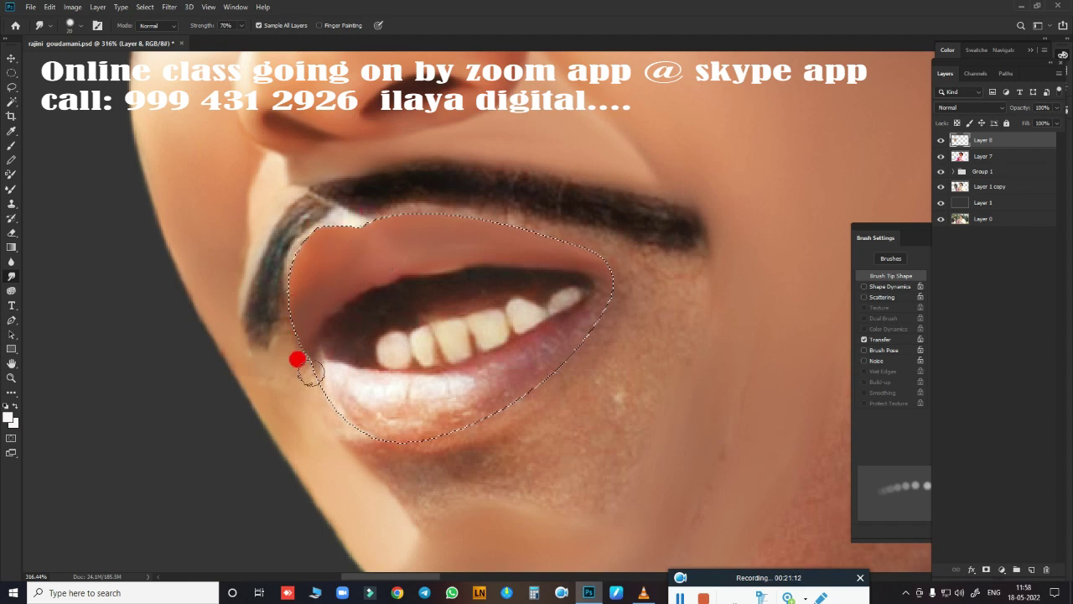
pyautogui.moveTo(305, 288); pyautogui.dragTo(306, 270)
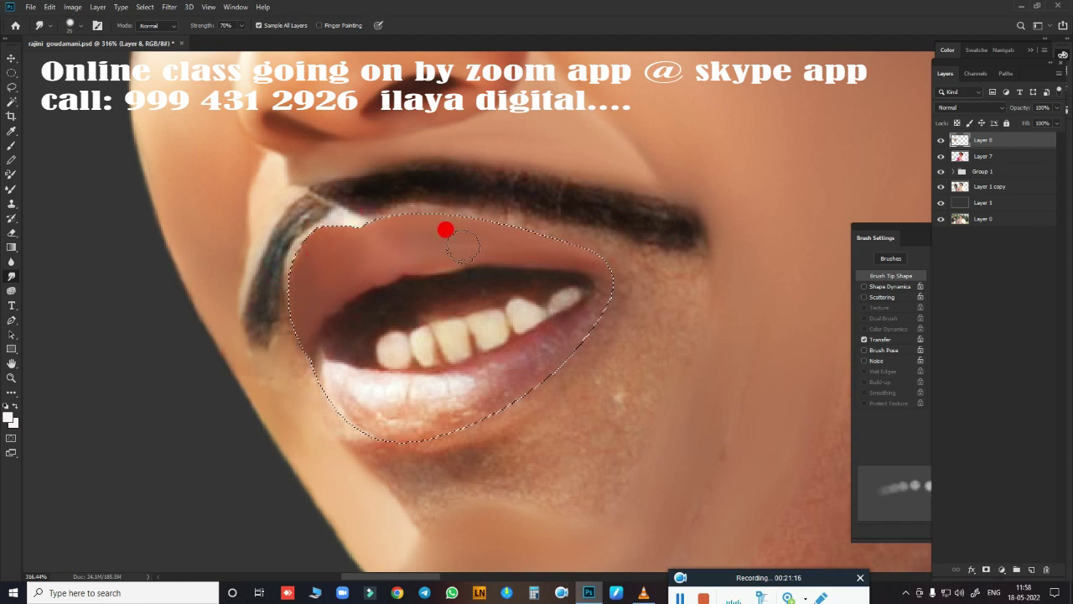
pyautogui.moveTo(463, 246)
pyautogui.mouseDown()
pyautogui.moveTo(609, 277)
pyautogui.moveTo(421, 267)
pyautogui.moveTo(371, 285)
pyautogui.moveTo(376, 321)
pyautogui.moveTo(465, 280)
pyautogui.moveTo(569, 285)
pyautogui.moveTo(402, 297)
pyautogui.moveTo(376, 305)
pyautogui.moveTo(355, 340)
pyautogui.moveTo(450, 341)
pyautogui.moveTo(558, 305)
pyautogui.moveTo(562, 316)
pyautogui.moveTo(467, 365)
pyautogui.moveTo(334, 362)
pyautogui.moveTo(362, 371)
pyautogui.moveTo(339, 365)
pyautogui.moveTo(566, 349)
pyautogui.mouseUp()
# Blend the right mouth corner, the lower lip and the upper and lower teeth into soft tones.
pyautogui.moveTo(609, 274); pyautogui.dragTo(494, 378)
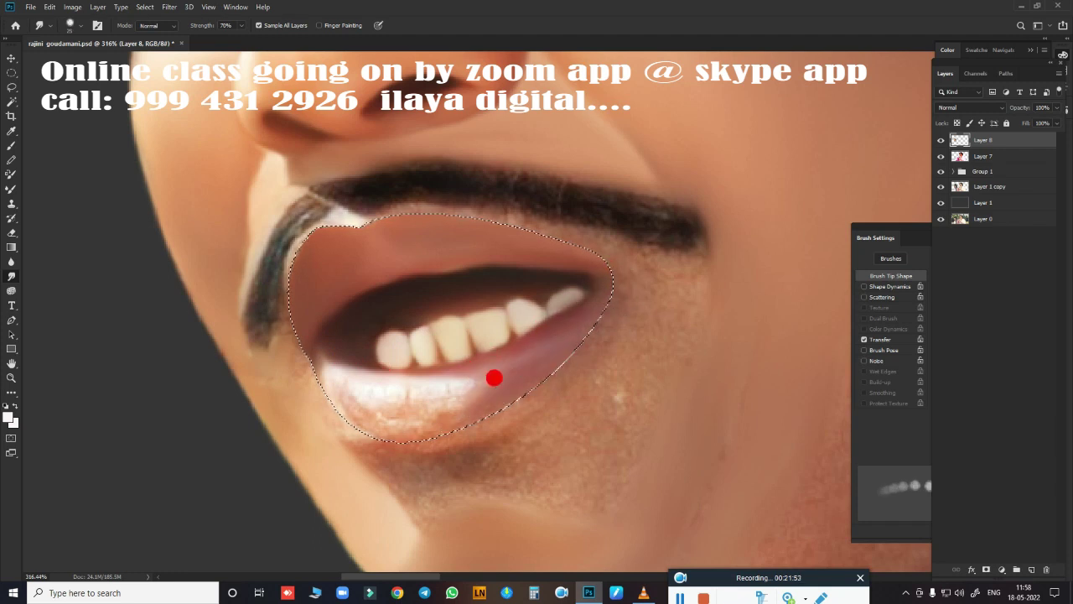
pyautogui.moveTo(475, 434); pyautogui.dragTo(333, 403)
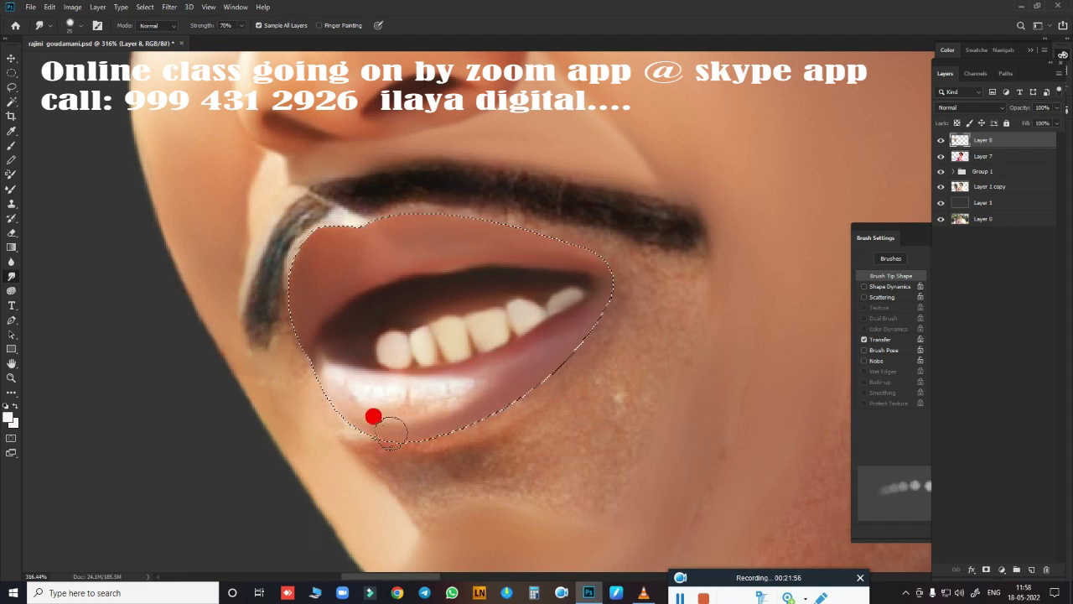
pyautogui.moveTo(389, 431)
pyautogui.mouseDown()
pyautogui.moveTo(364, 388)
pyautogui.moveTo(462, 386)
pyautogui.moveTo(387, 402)
pyautogui.moveTo(478, 388)
pyautogui.moveTo(356, 419)
pyautogui.mouseUp()
pyautogui.moveTo(562, 308)
pyautogui.mouseDown()
pyautogui.moveTo(537, 350)
pyautogui.moveTo(524, 337)
pyautogui.mouseUp()
# Resize the smudge brush with [ and ] and blend the lip corners and lower lip edge.
pyautogui.press('[')
pyautogui.press('[')
pyautogui.click(348, 220)
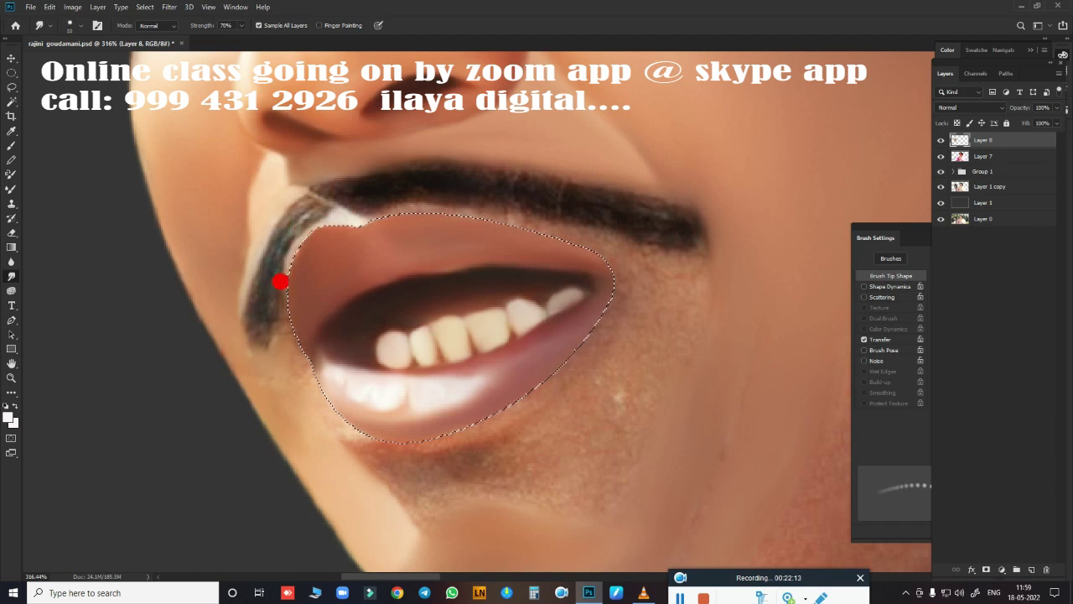
pyautogui.moveTo(287, 341)
pyautogui.mouseDown()
pyautogui.moveTo(273, 363)
pyautogui.moveTo(242, 349)
pyautogui.moveTo(276, 350)
pyautogui.moveTo(378, 447)
pyautogui.moveTo(436, 445)
pyautogui.moveTo(491, 416)
pyautogui.mouseUp()
pyautogui.press(']')
pyautogui.moveTo(362, 431); pyautogui.dragTo(558, 381)
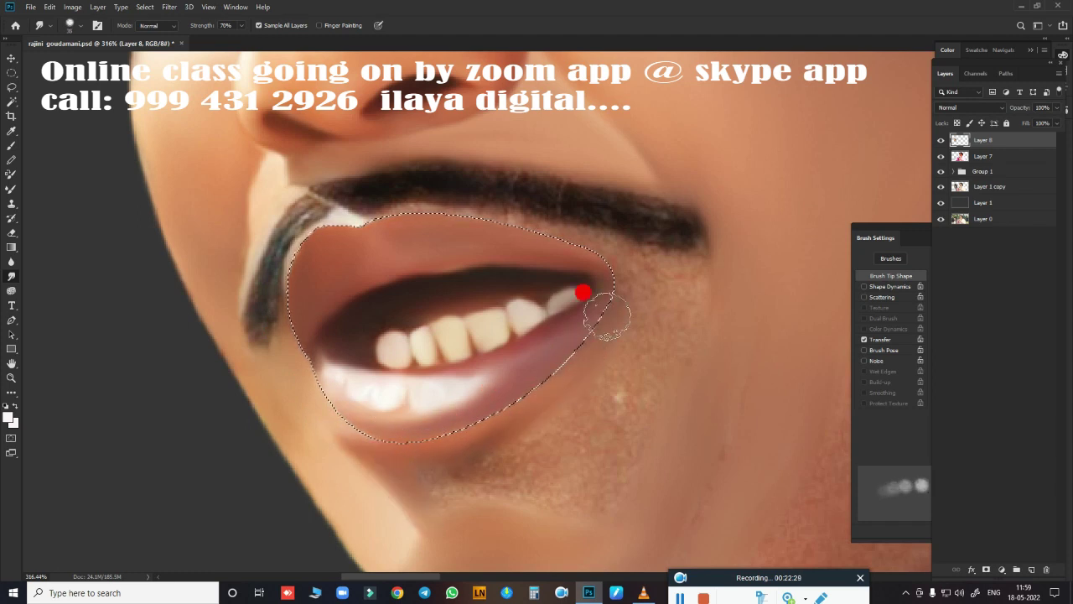
pyautogui.moveTo(583, 293)
pyautogui.mouseDown()
pyautogui.moveTo(531, 419)
pyautogui.moveTo(397, 461)
pyautogui.moveTo(610, 376)
pyautogui.moveTo(595, 314)
pyautogui.moveTo(555, 371)
pyautogui.moveTo(488, 388)
pyautogui.moveTo(431, 385)
pyautogui.moveTo(604, 359)
pyautogui.moveTo(541, 472)
pyautogui.moveTo(450, 489)
pyautogui.moveTo(652, 252)
pyautogui.moveTo(606, 268)
pyautogui.moveTo(615, 235)
pyautogui.moveTo(479, 198)
pyautogui.moveTo(654, 232)
pyautogui.moveTo(441, 193)
pyautogui.moveTo(364, 210)
pyautogui.moveTo(532, 348)
pyautogui.mouseUp()
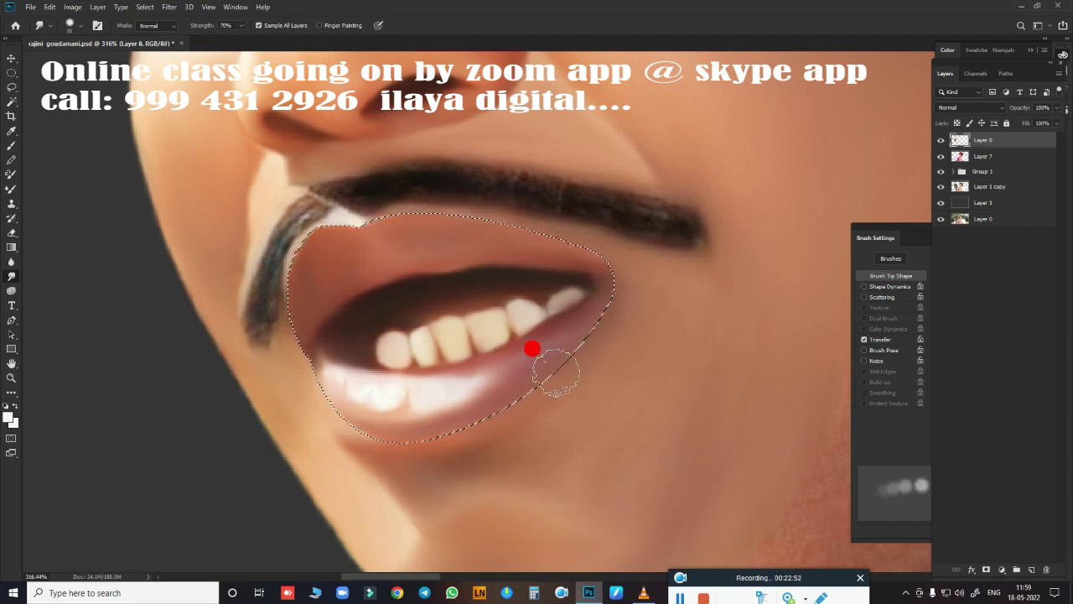
# Zoom in, blend the mustache edge near the lip corner, and deselect with Ctrl+D.
pyautogui.hotkey('ctrl', '+')
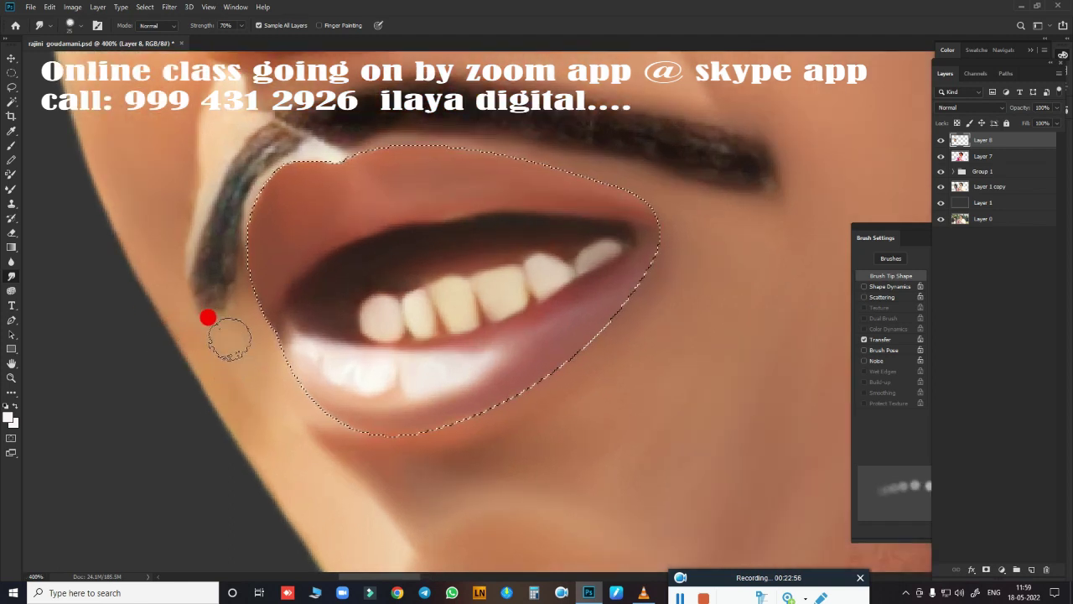
pyautogui.moveTo(229, 339)
pyautogui.mouseDown()
pyautogui.moveTo(206, 321)
pyautogui.moveTo(297, 349)
pyautogui.moveTo(255, 266)
pyautogui.moveTo(467, 360)
pyautogui.mouseUp()
pyautogui.scroll(-3, 457, 431)
pyautogui.hotkey('ctrl', 'd')
# Smooth the lower lip from corner to corner, blending it into the upper lip.
pyautogui.scroll(1, 546, 409)
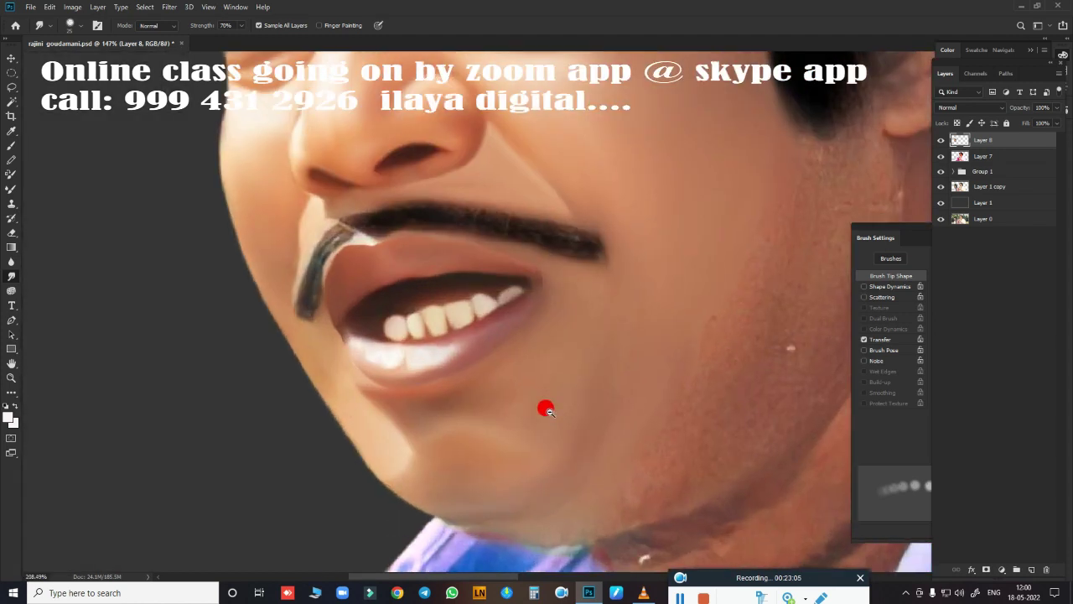
pyautogui.scroll(1, 546, 410)
pyautogui.scroll(1, 498, 363)
pyautogui.scroll(2, 545, 365)
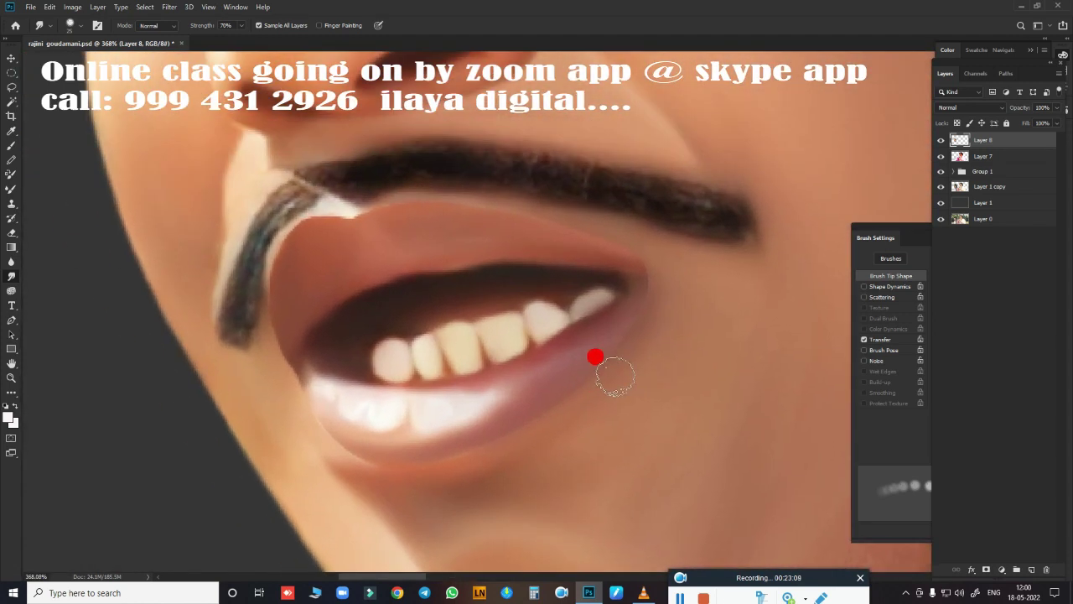
pyautogui.moveTo(594, 357)
pyautogui.mouseDown()
pyautogui.moveTo(347, 218)
pyautogui.moveTo(377, 199)
pyautogui.moveTo(484, 204)
pyautogui.moveTo(646, 265)
pyautogui.mouseUp()
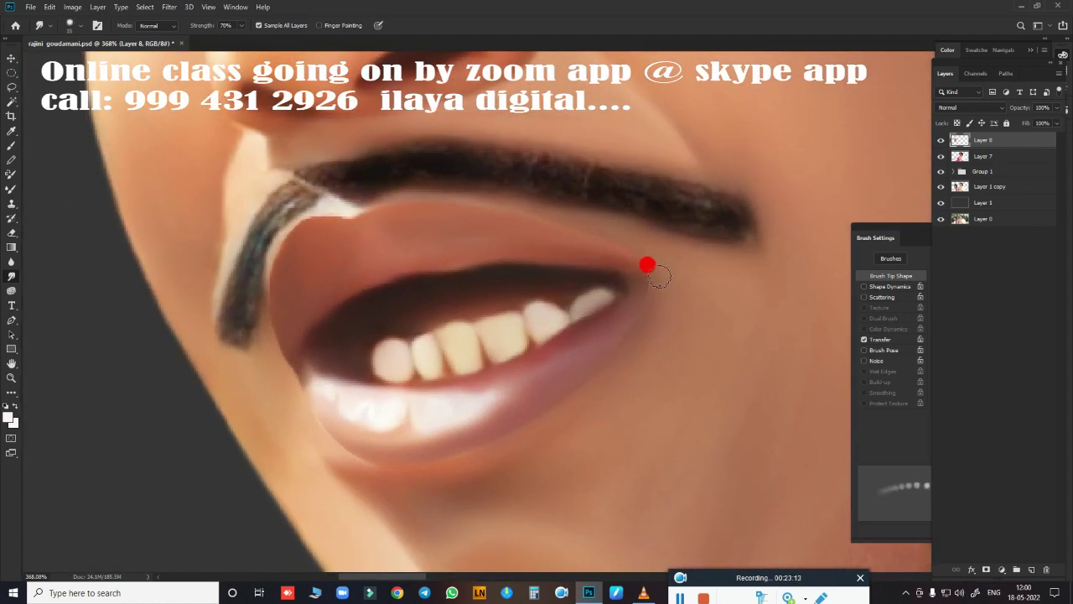
pyautogui.moveTo(626, 307)
pyautogui.mouseDown()
pyautogui.moveTo(508, 421)
pyautogui.moveTo(420, 436)
pyautogui.moveTo(326, 426)
pyautogui.moveTo(283, 341)
pyautogui.moveTo(285, 364)
pyautogui.moveTo(278, 234)
pyautogui.moveTo(323, 207)
pyautogui.moveTo(431, 208)
pyautogui.moveTo(434, 294)
pyautogui.moveTo(465, 274)
pyautogui.mouseUp()
# With the Pen tool, trace a path from the chin along the jawline toward the shirt opening.
pyautogui.hotkey('ctrl', '0')
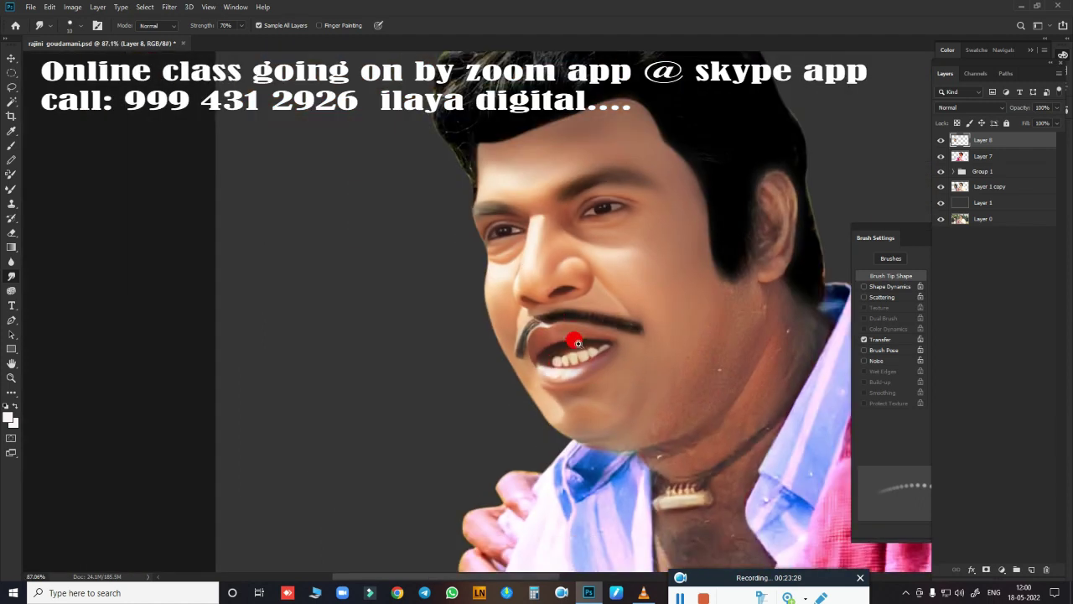
pyautogui.scroll(2, 578, 343)
pyautogui.scroll(-3, 594, 338)
pyautogui.press('p')
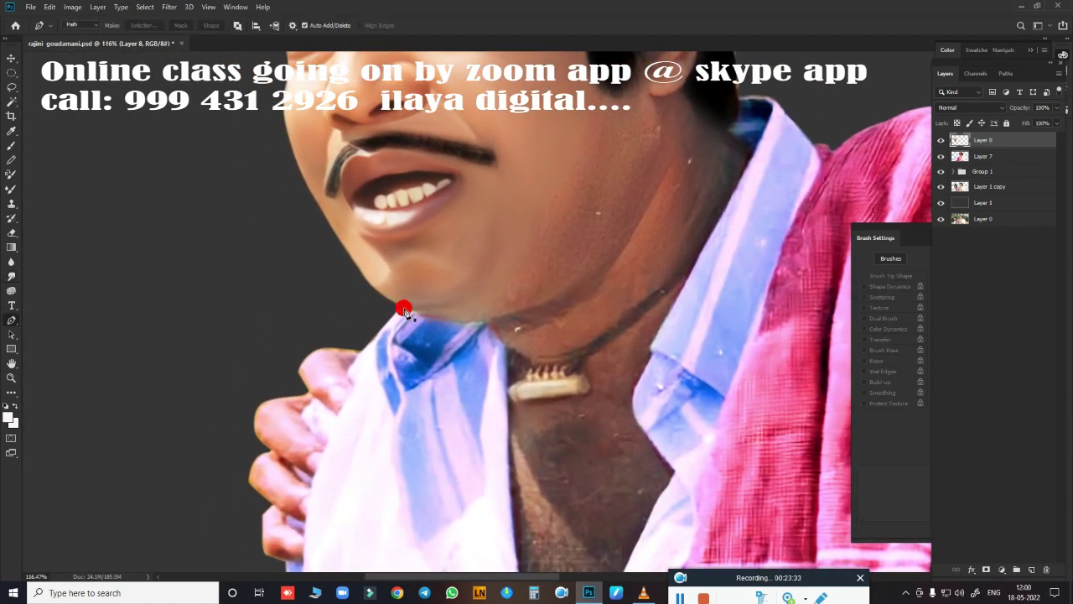
pyautogui.click(403, 309)
pyautogui.click(512, 319)
pyautogui.moveTo(494, 322); pyautogui.dragTo(530, 311)
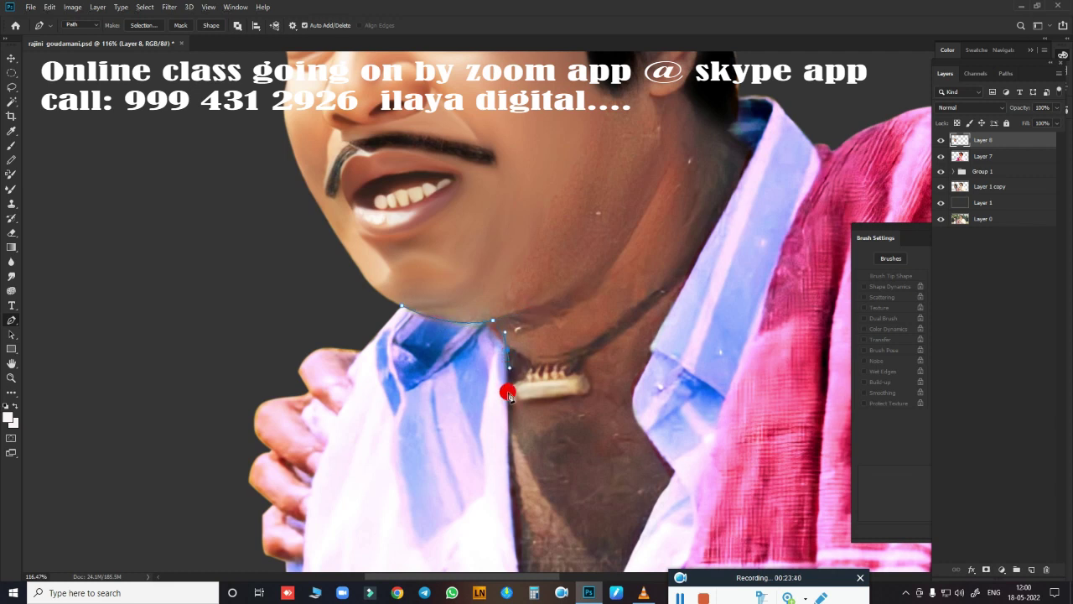
pyautogui.moveTo(527, 465); pyautogui.dragTo(575, 187)
# Continue the path down the collar edge, up the right collar and around to the ear.
pyautogui.click(542, 215)
pyautogui.click(556, 307)
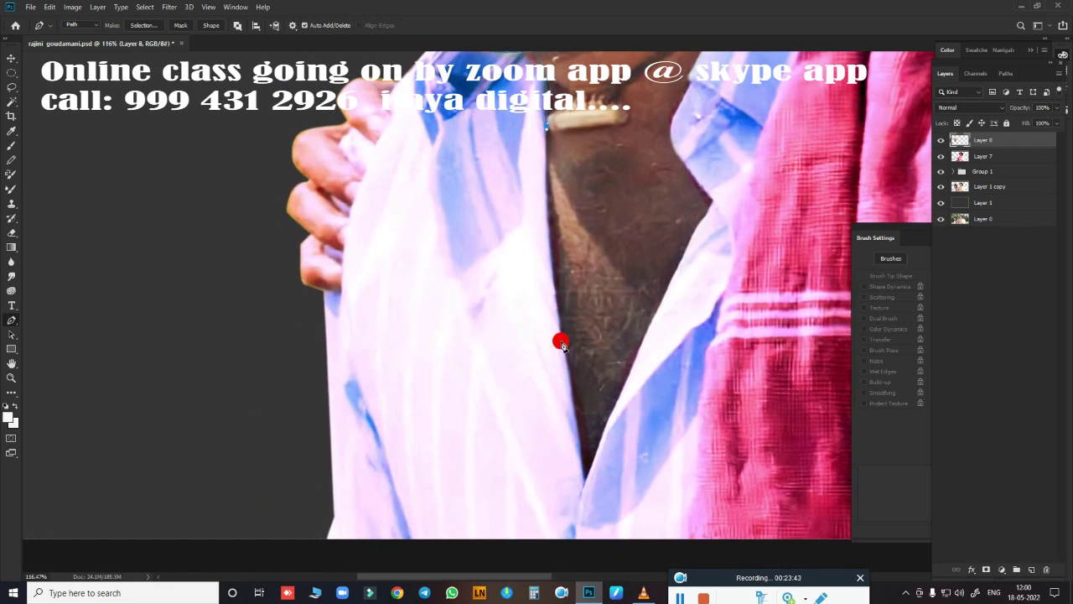
pyautogui.click(573, 396)
pyautogui.click(585, 483)
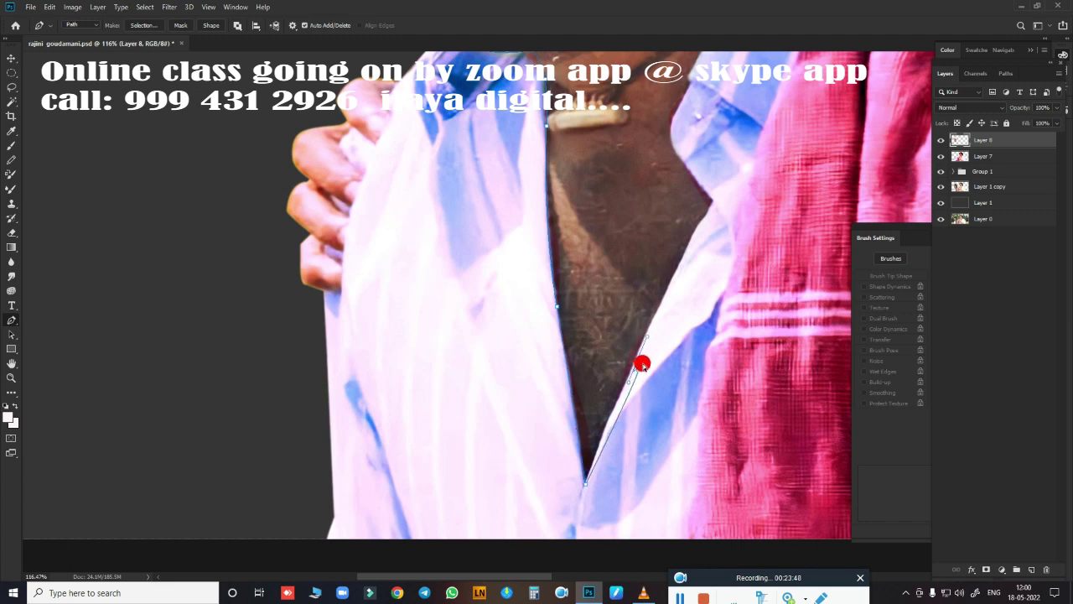
pyautogui.moveTo(640, 347); pyautogui.dragTo(665, 294)
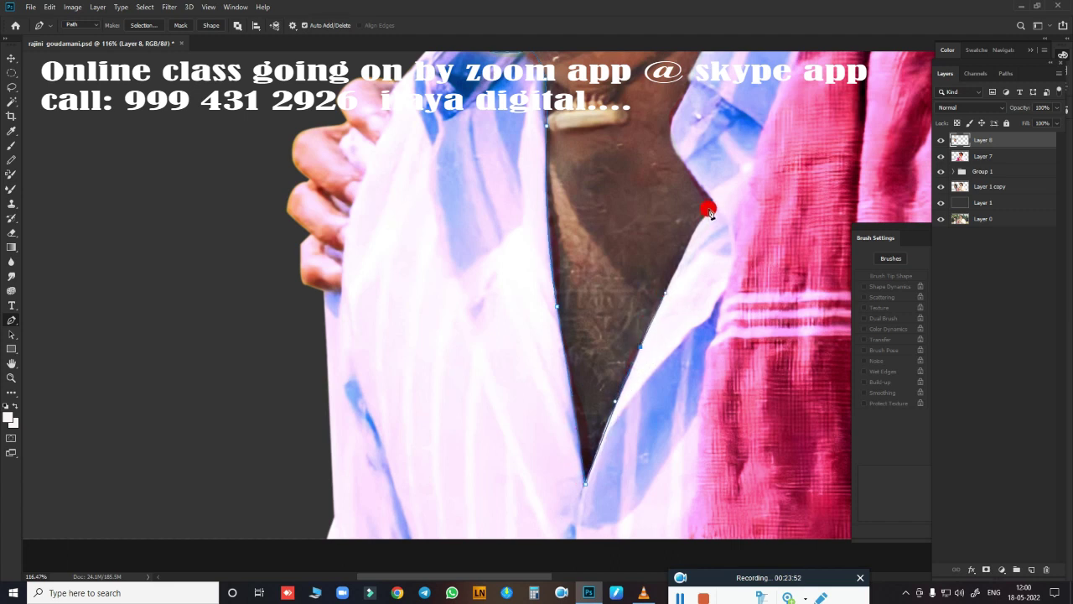
pyautogui.moveTo(701, 216); pyautogui.dragTo(722, 197)
pyautogui.moveTo(585, 253); pyautogui.dragTo(498, 450)
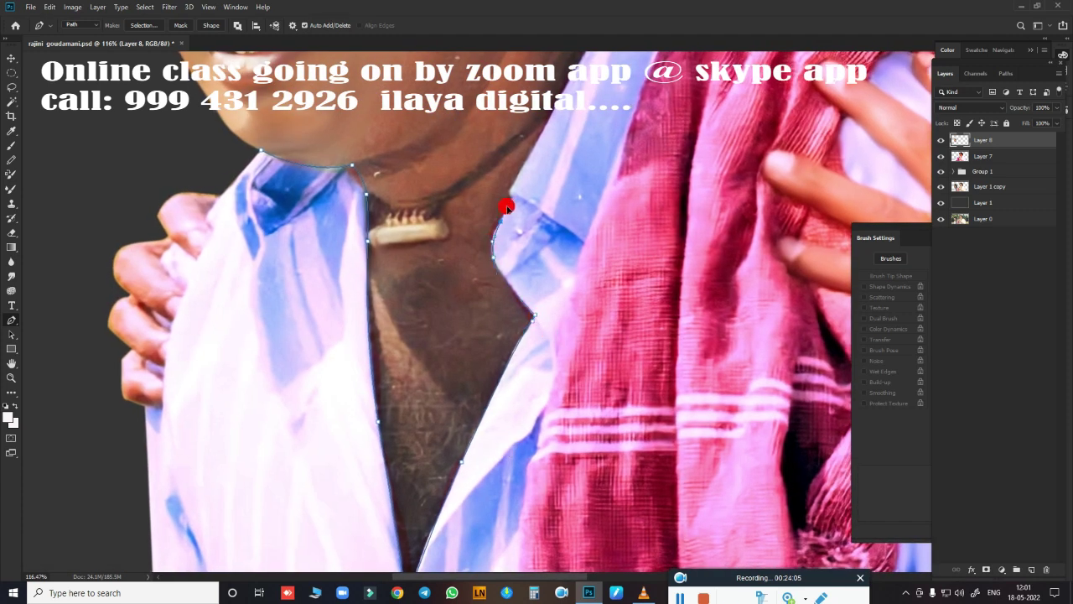
pyautogui.moveTo(545, 130); pyautogui.dragTo(592, 357)
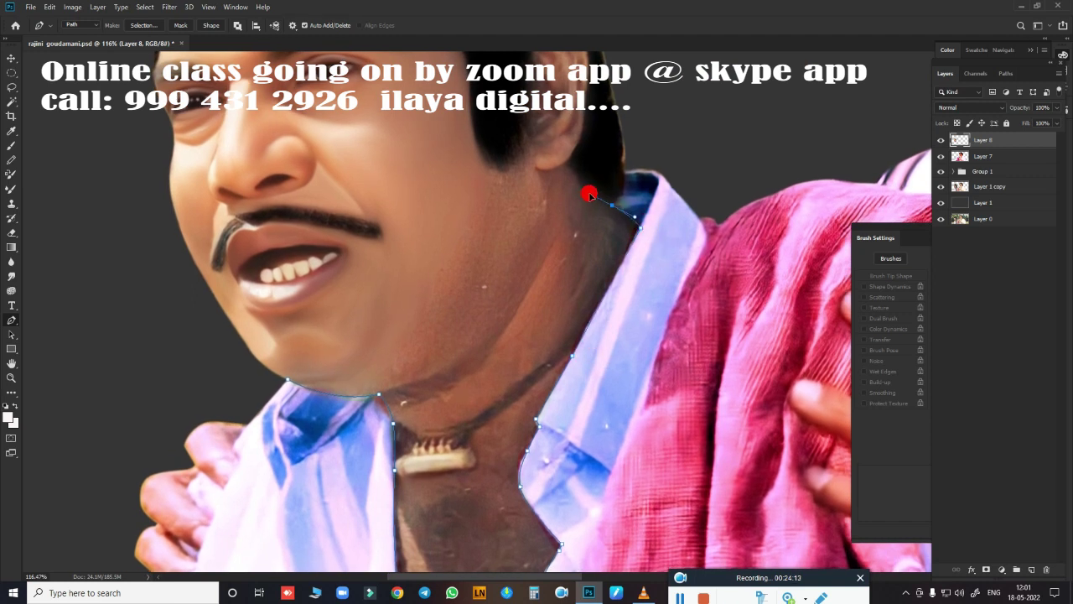
pyautogui.click(571, 170)
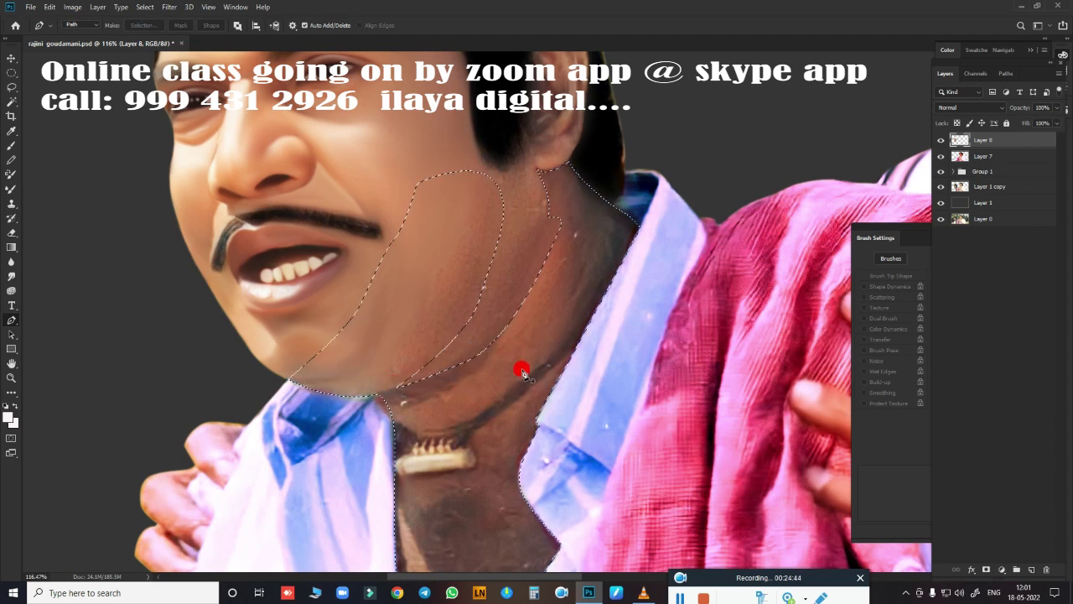
# Smudge the neck skin below the jaw, toward the collar, and the cheek inside the selection.
pyautogui.press('r')
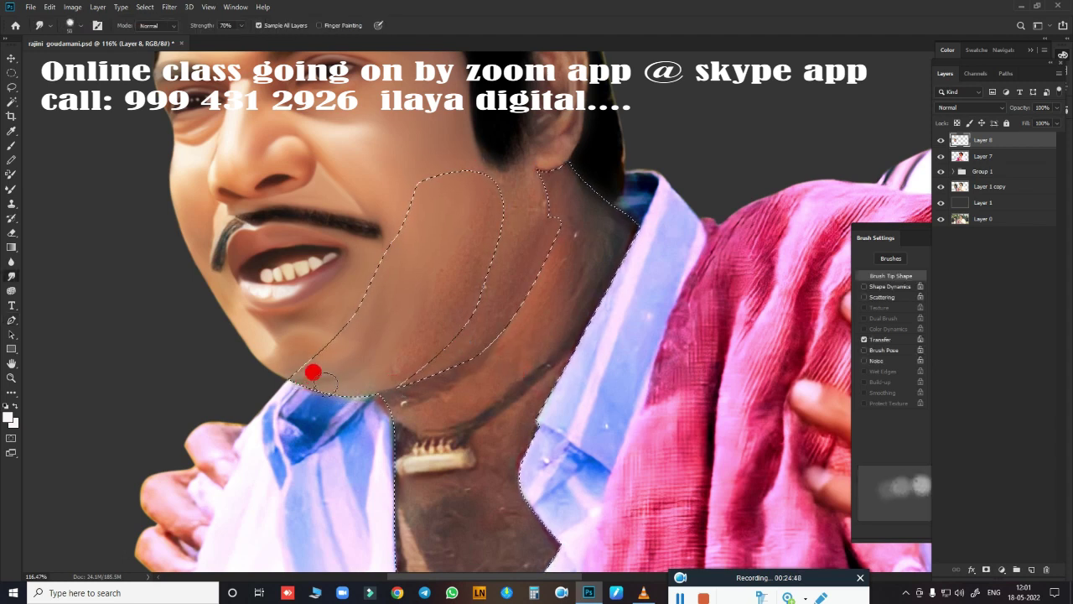
pyautogui.moveTo(384, 366); pyautogui.dragTo(410, 403)
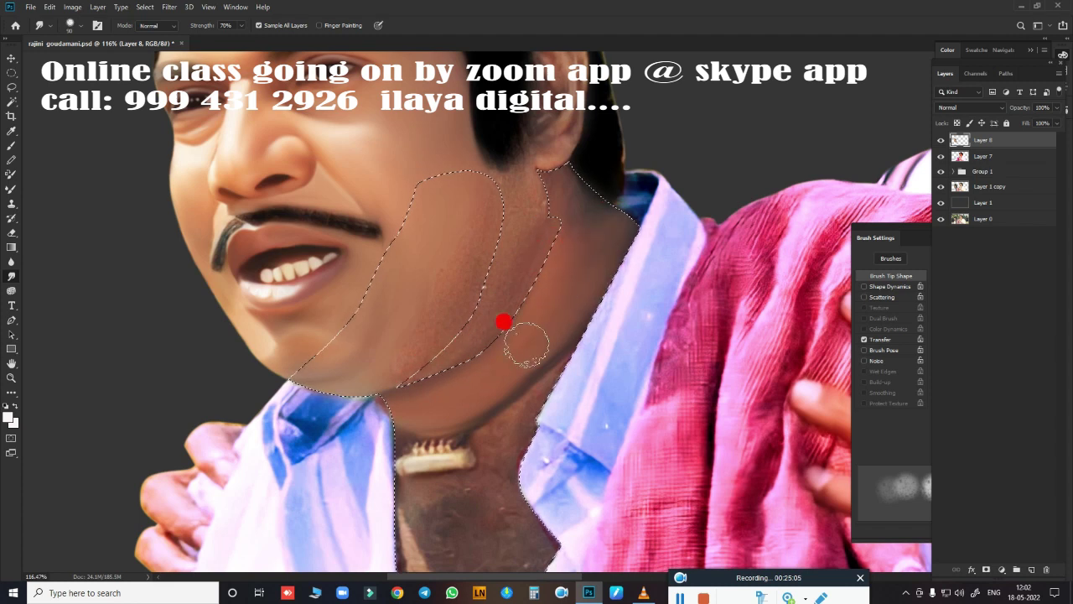
pyautogui.moveTo(527, 344); pyautogui.dragTo(616, 261)
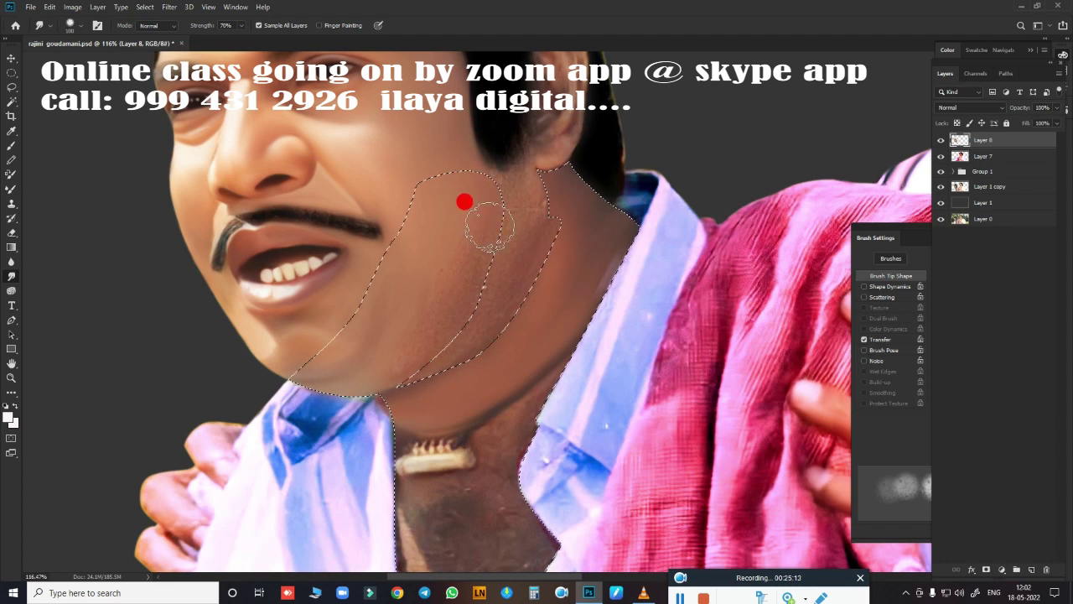
pyautogui.moveTo(453, 260); pyautogui.dragTo(412, 315)
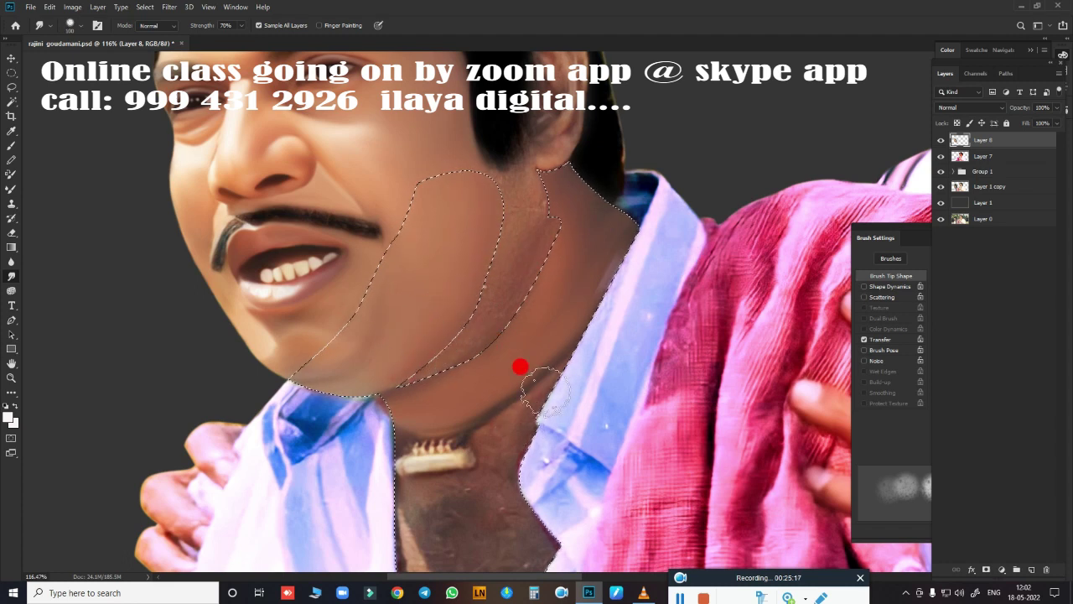
pyautogui.scroll(-5, 520, 363)
pyautogui.press('p')
pyautogui.press('r')
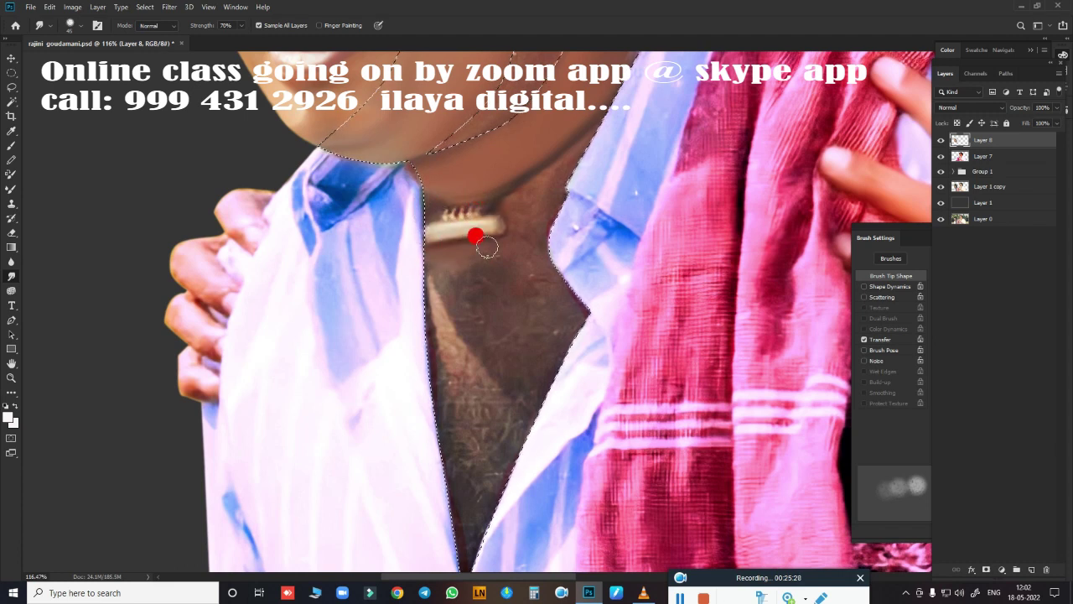
# Blend the chin edge into the neck and smooth the chest and neck skin up toward the ear.
pyautogui.moveTo(535, 159)
pyautogui.mouseDown()
pyautogui.moveTo(533, 213)
pyautogui.moveTo(468, 244)
pyautogui.moveTo(517, 233)
pyautogui.mouseUp()
pyautogui.moveTo(476, 344)
pyautogui.mouseDown()
pyautogui.moveTo(369, 383)
pyautogui.moveTo(478, 266)
pyautogui.moveTo(544, 256)
pyautogui.moveTo(425, 503)
pyautogui.moveTo(398, 360)
pyautogui.moveTo(462, 266)
pyautogui.mouseUp()
pyautogui.moveTo(479, 336); pyautogui.dragTo(521, 195)
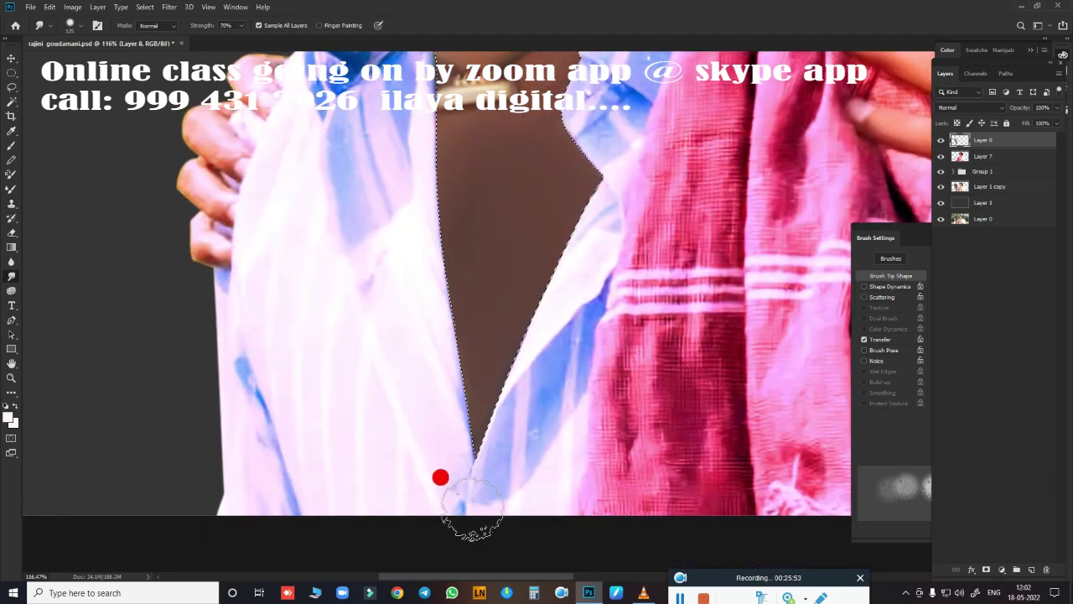
pyautogui.scroll(5, 444, 453)
pyautogui.moveTo(526, 324)
pyautogui.mouseDown()
pyautogui.moveTo(484, 226)
pyautogui.moveTo(504, 157)
pyautogui.mouseUp()
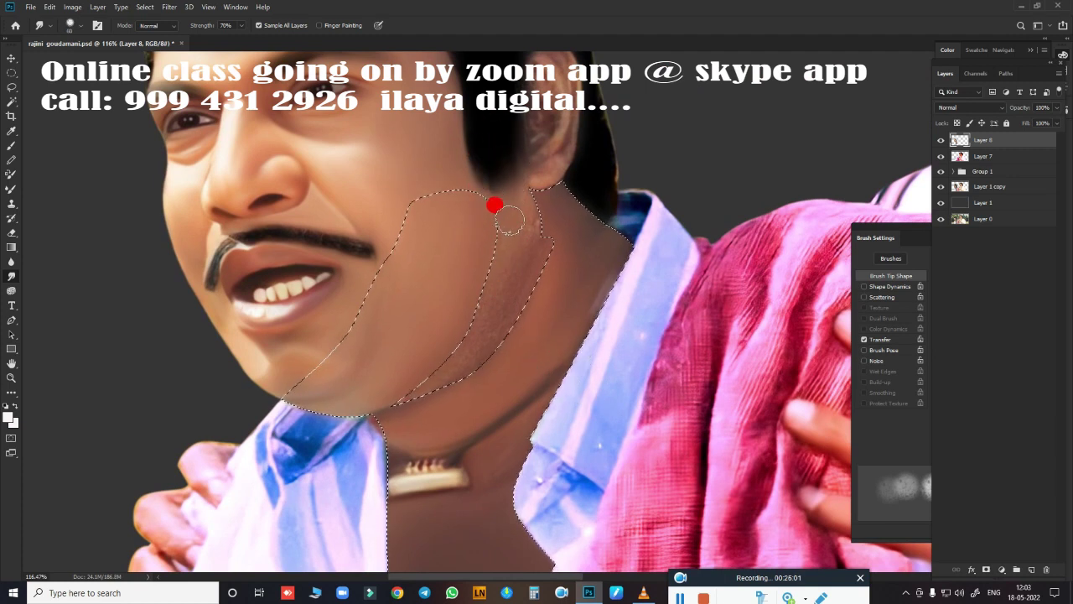
pyautogui.moveTo(511, 217); pyautogui.dragTo(516, 190)
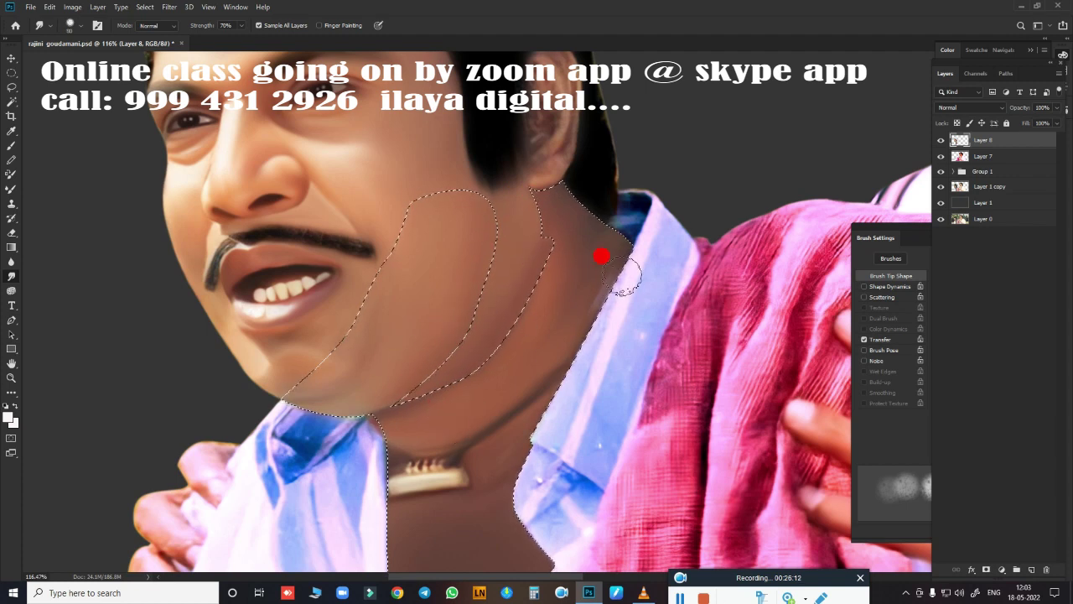
# Blend the collar edge into the neck and chest skin along the open shirt front.
pyautogui.moveTo(519, 490); pyautogui.dragTo(466, 524)
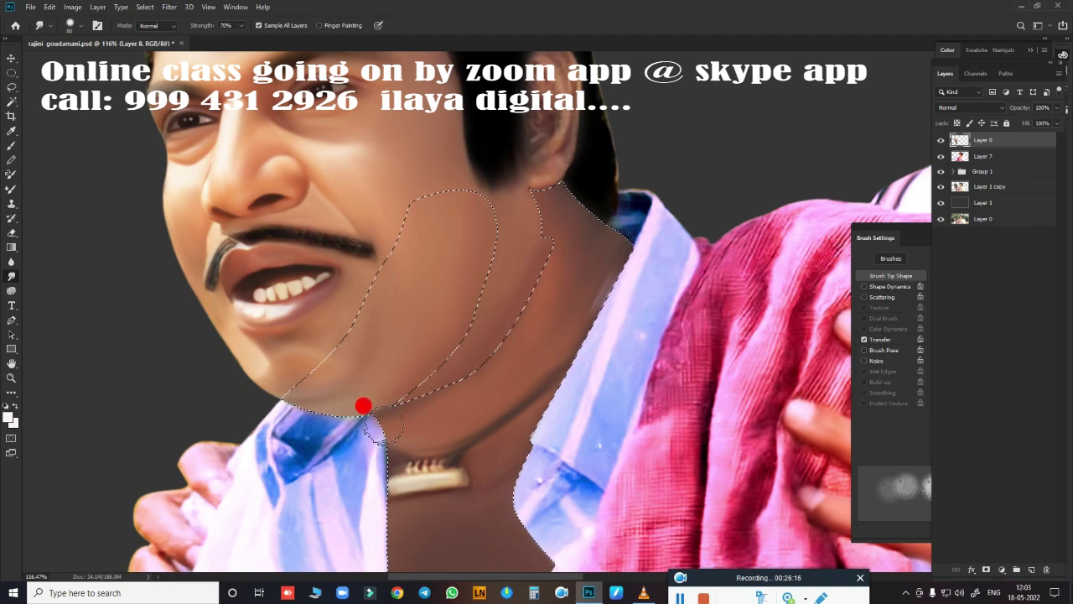
pyautogui.scroll(-3, 386, 386)
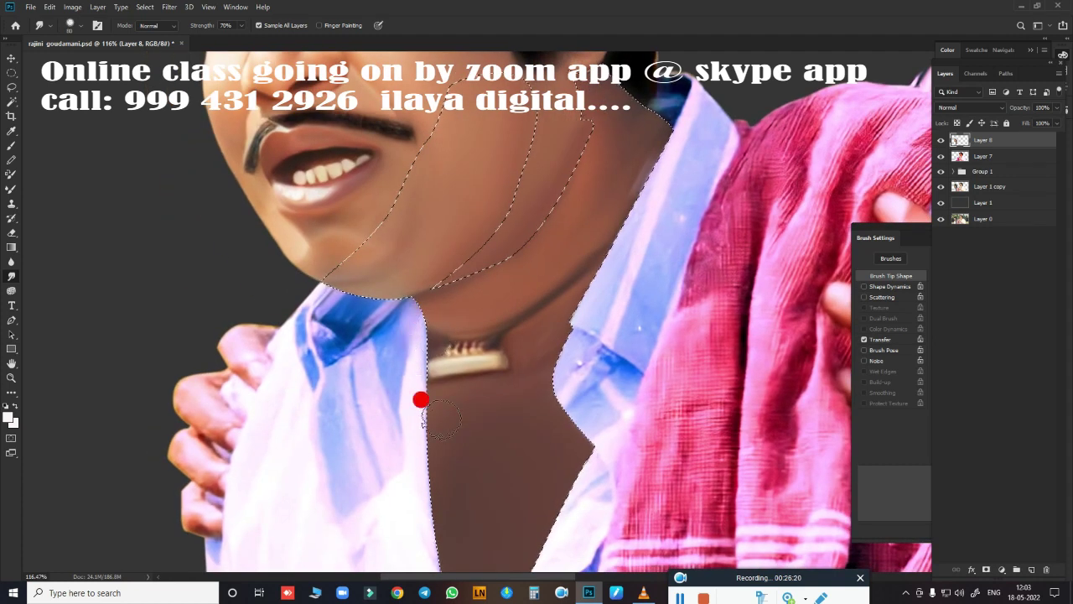
pyautogui.scroll(-5, 419, 397)
pyautogui.moveTo(462, 493); pyautogui.dragTo(528, 398)
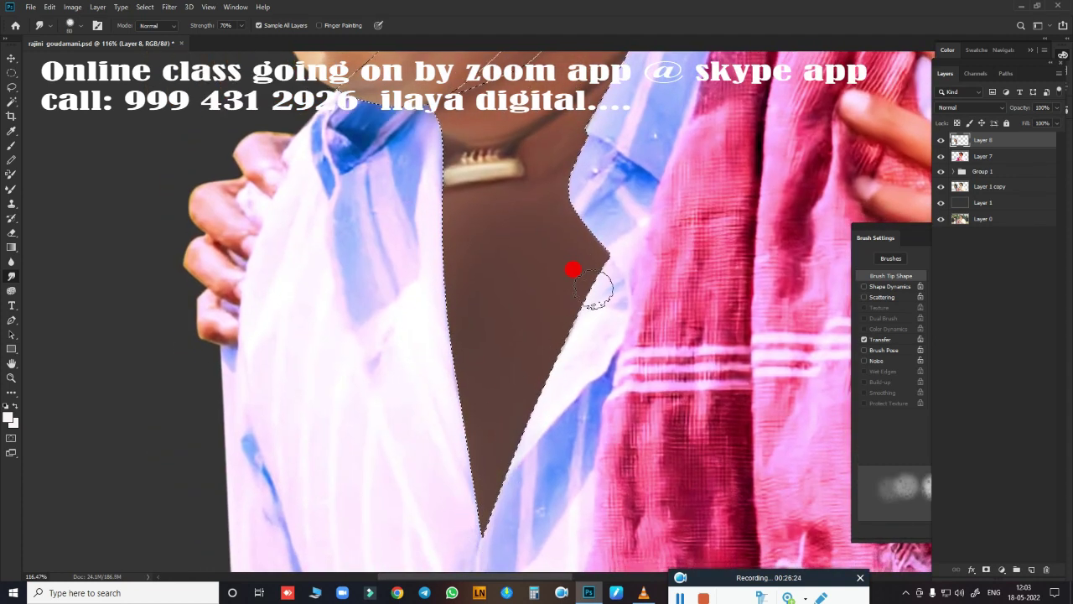
pyautogui.scroll(5, 573, 269)
pyautogui.scroll(-2, 511, 508)
pyautogui.scroll(1, 587, 293)
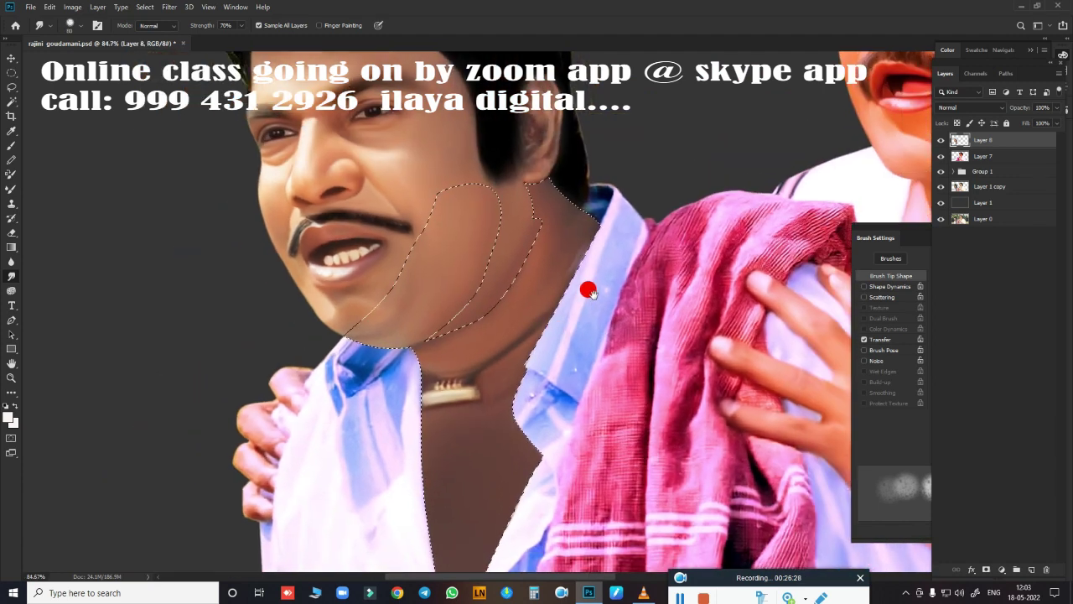
pyautogui.moveTo(590, 291); pyautogui.dragTo(567, 267)
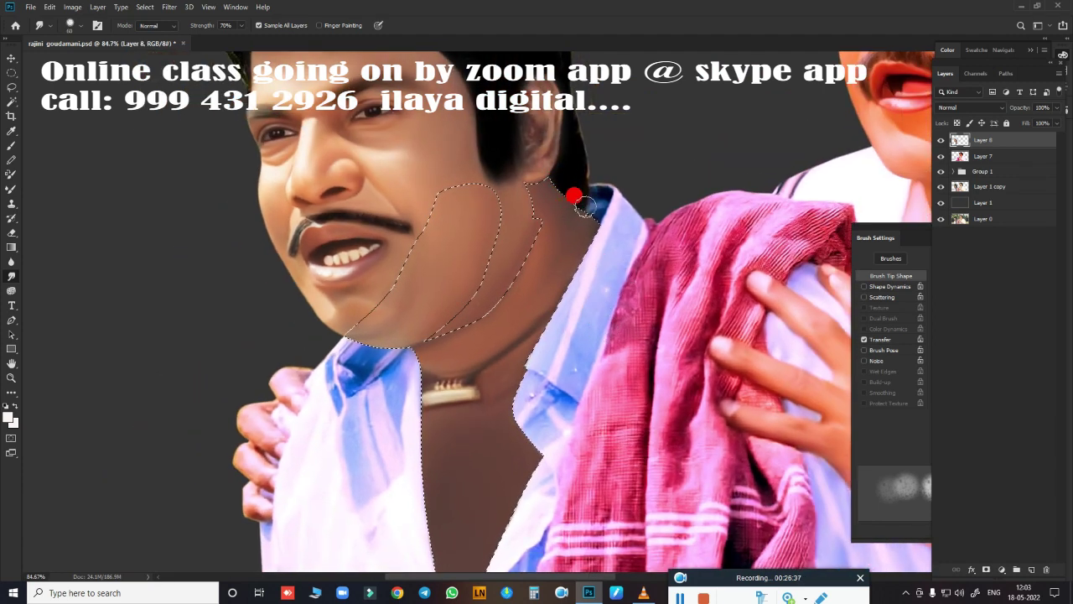
pyautogui.moveTo(584, 205); pyautogui.dragTo(601, 198)
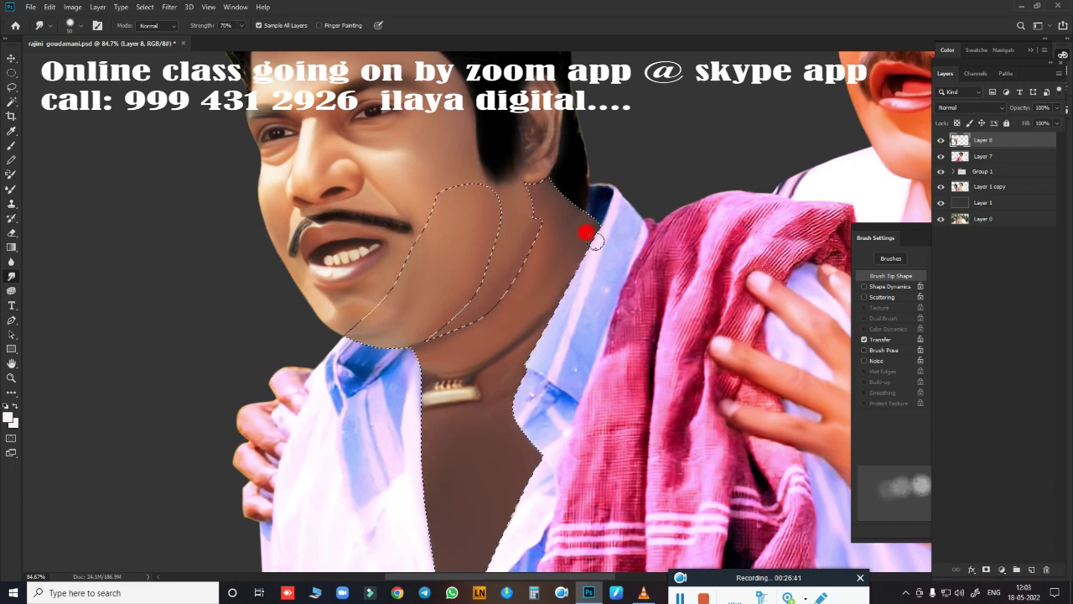
pyautogui.scroll(3, 542, 330)
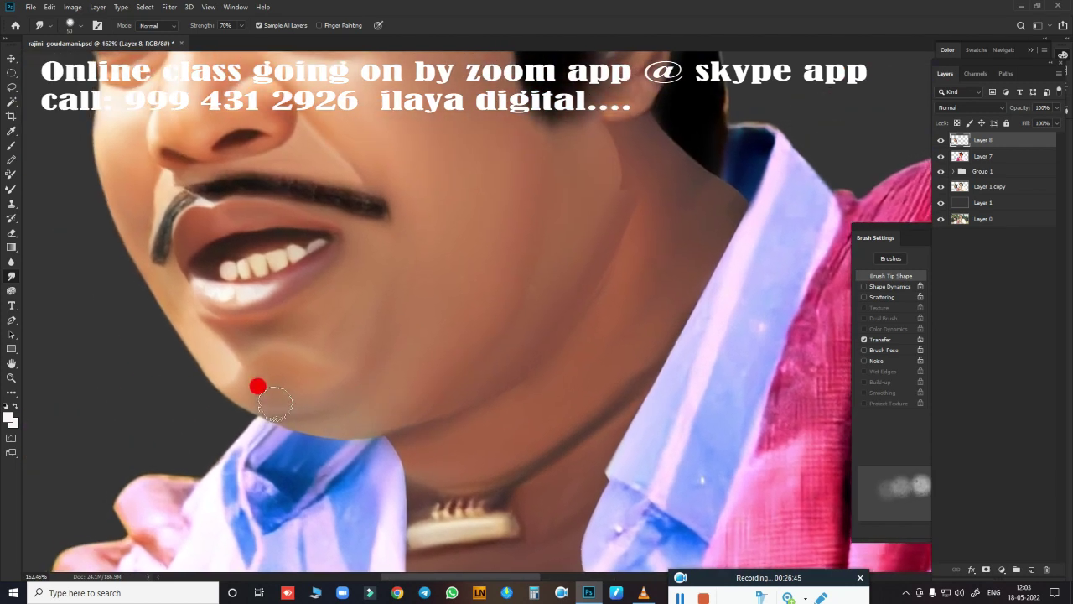
# Blend the skin tones back and forth across the neck.
pyautogui.scroll(3, 503, 441)
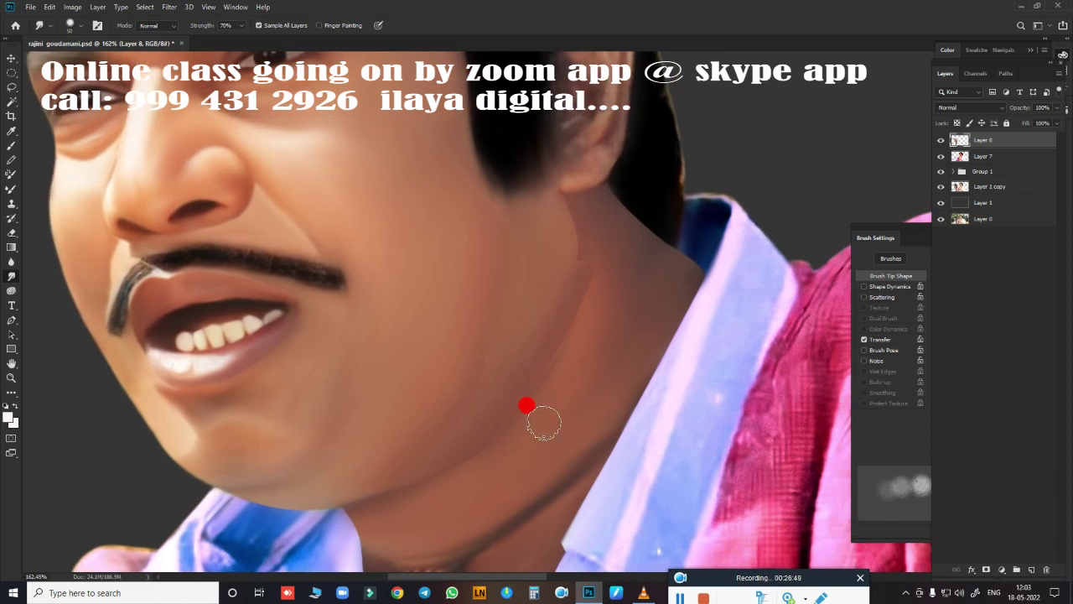
pyautogui.moveTo(502, 224)
pyautogui.mouseDown()
pyautogui.moveTo(503, 260)
pyautogui.moveTo(582, 323)
pyautogui.moveTo(590, 263)
pyautogui.moveTo(569, 330)
pyautogui.mouseUp()
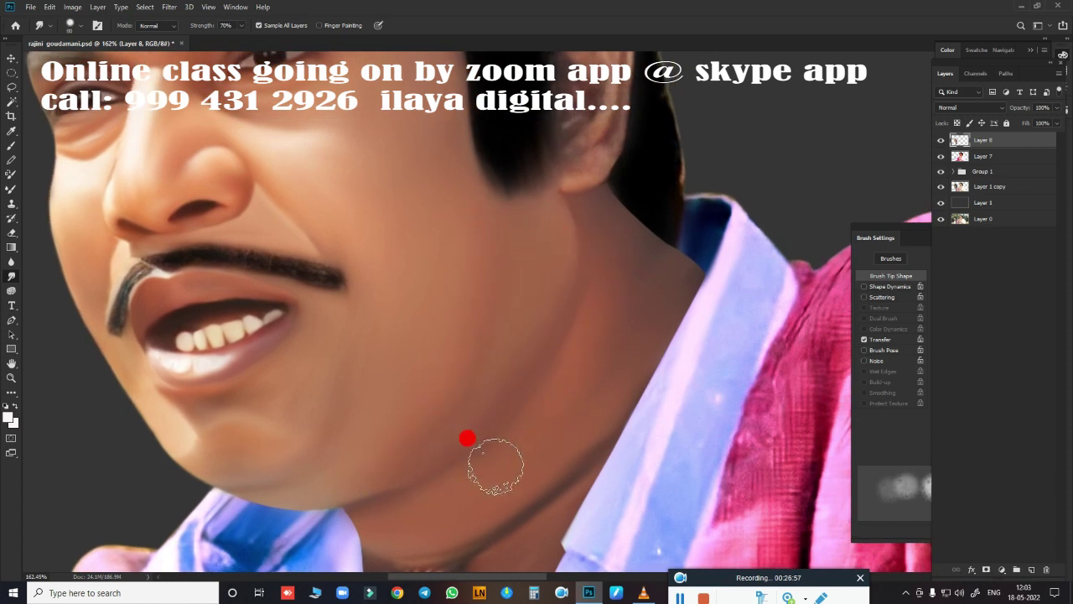
pyautogui.scroll(-3, 537, 369)
pyautogui.scroll(-3, 562, 352)
pyautogui.scroll(2, 572, 337)
pyautogui.scroll(2, 570, 347)
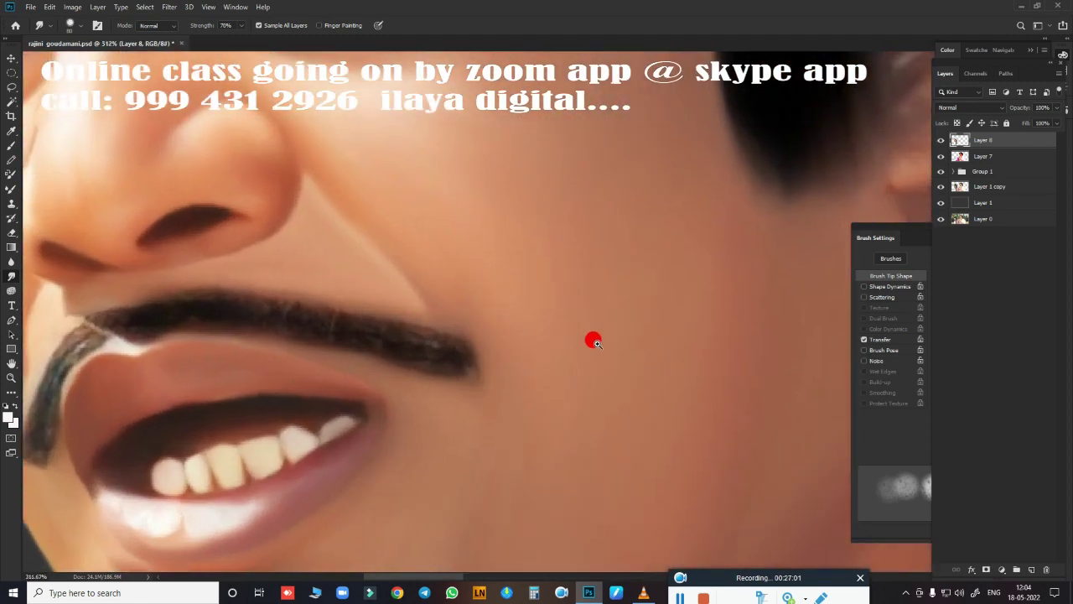
pyautogui.scroll(2, 592, 343)
pyautogui.scroll(2, 683, 277)
pyautogui.scroll(-2, 572, 332)
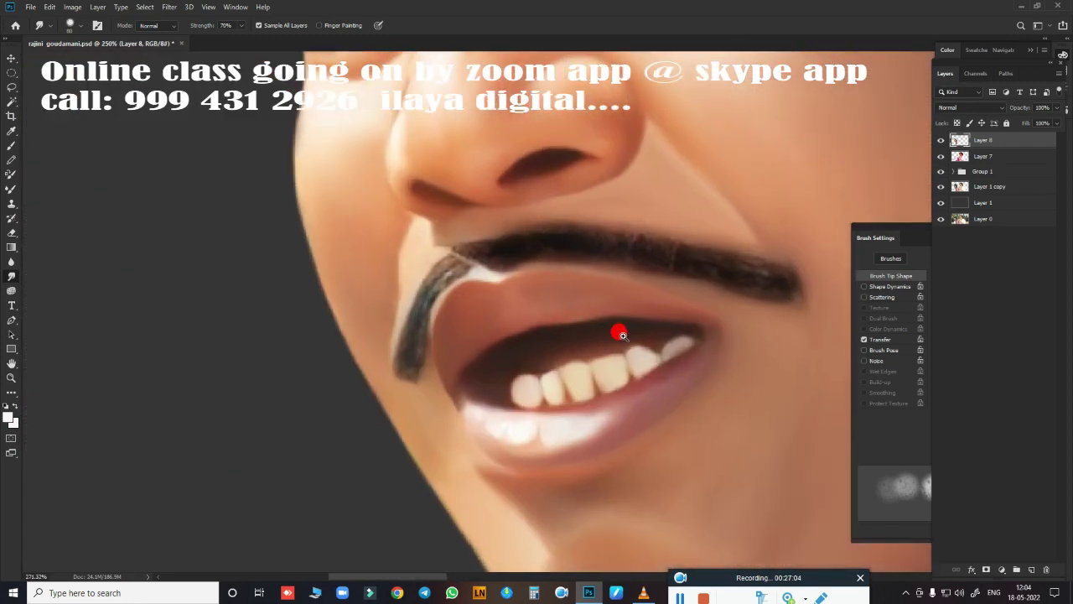
pyautogui.scroll(-1, 618, 328)
# Shrink the brush to 15 and smooth away the light streak in the mustache.
pyautogui.press('[')
pyautogui.press('[')
pyautogui.press('[')
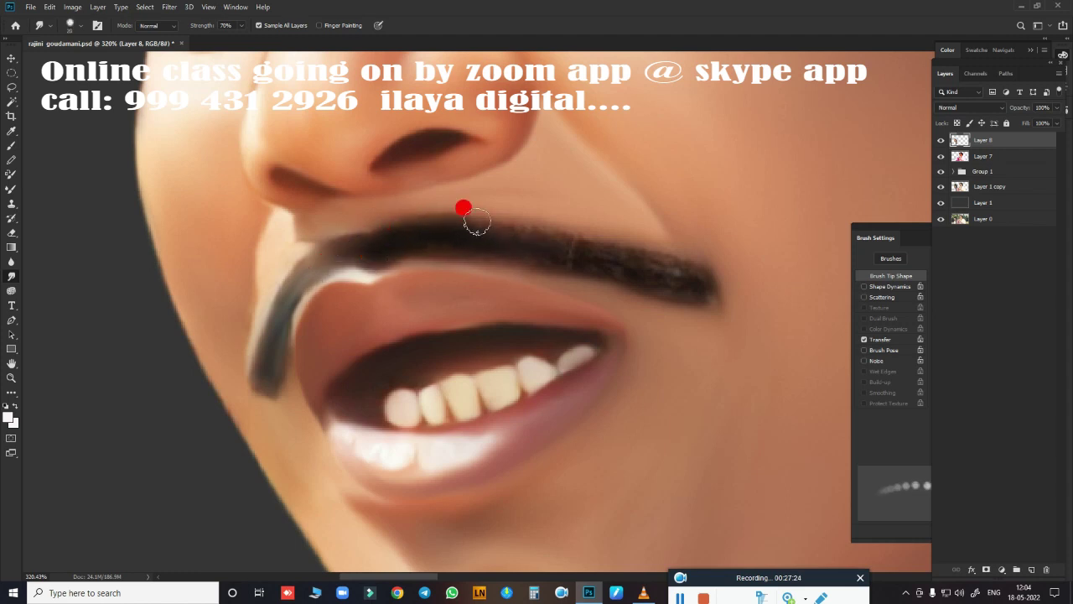
pyautogui.moveTo(476, 222); pyautogui.dragTo(654, 255)
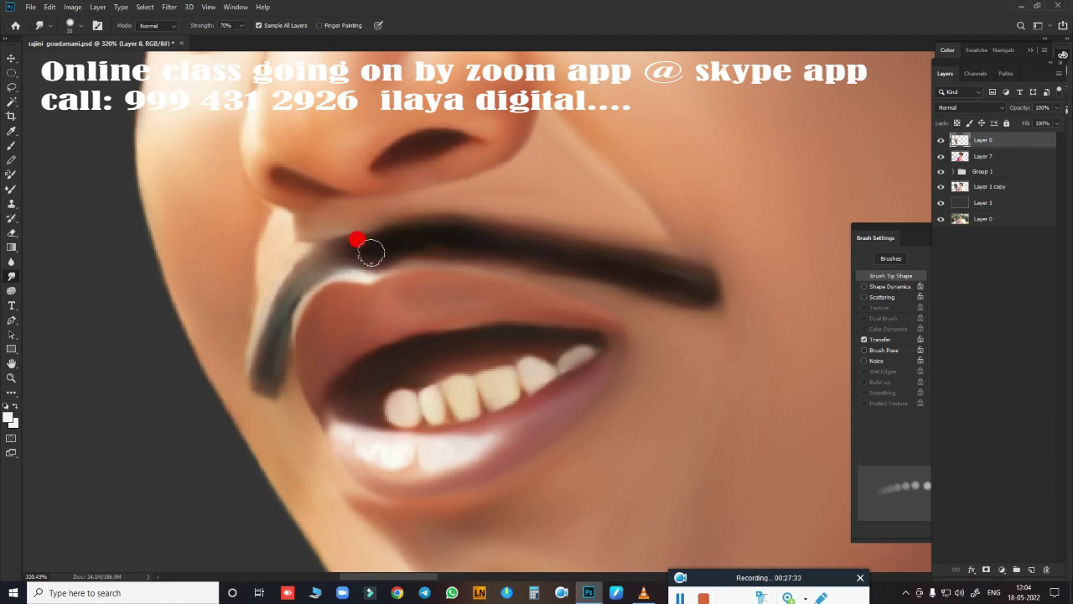
pyautogui.moveTo(650, 325)
pyautogui.mouseDown()
pyautogui.moveTo(609, 400)
pyautogui.moveTo(615, 448)
pyautogui.mouseUp()
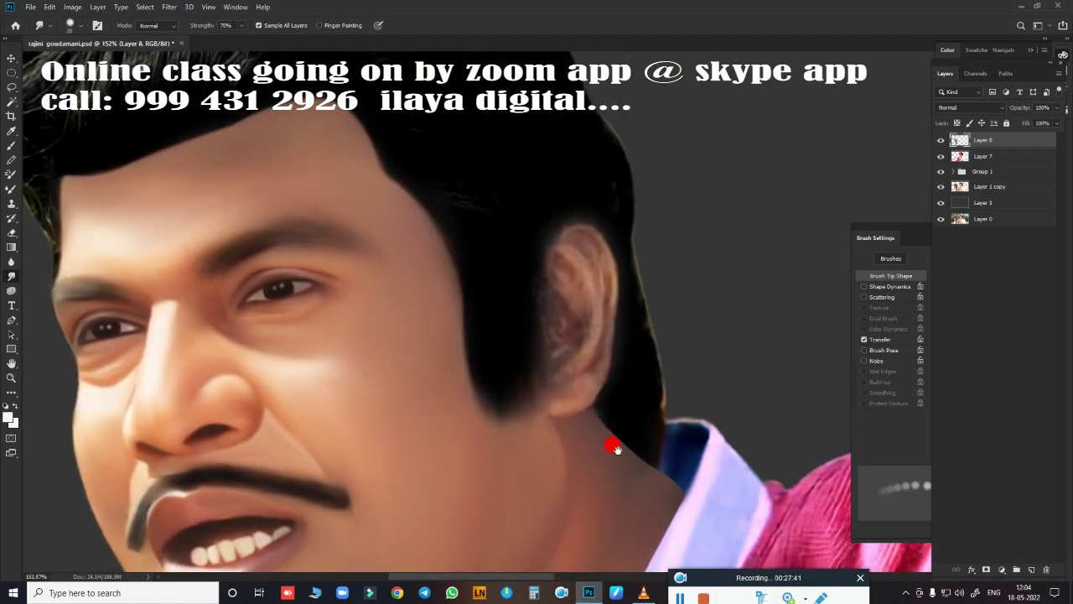
# Smudge the ear's rim, inner highlight and hair boundary, then load the figure selection from the layer thumbnail.
pyautogui.moveTo(589, 360); pyautogui.dragTo(613, 374)
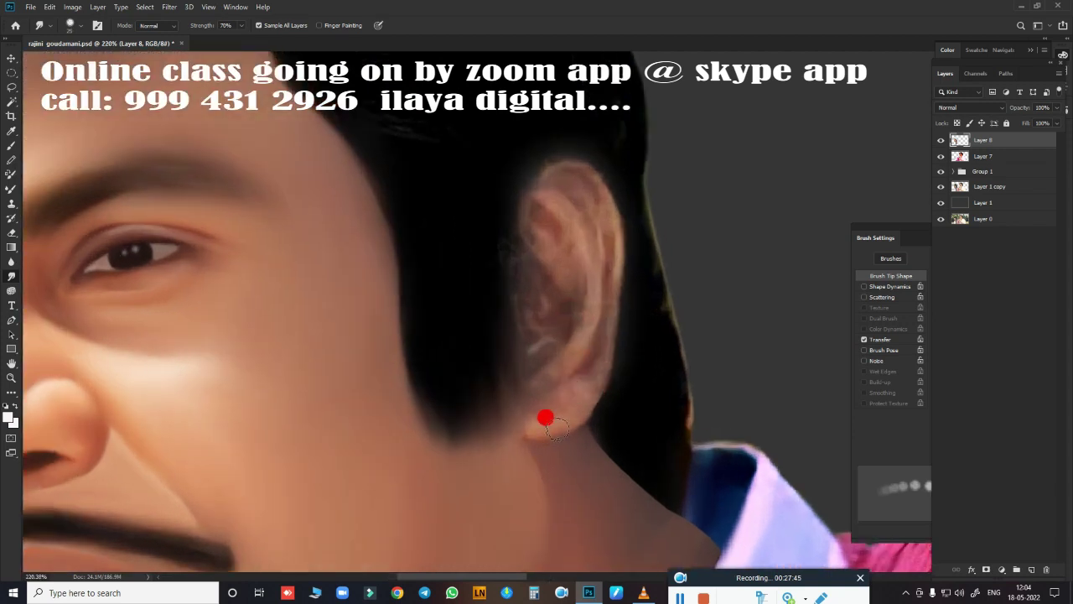
pyautogui.moveTo(543, 413); pyautogui.dragTo(593, 321)
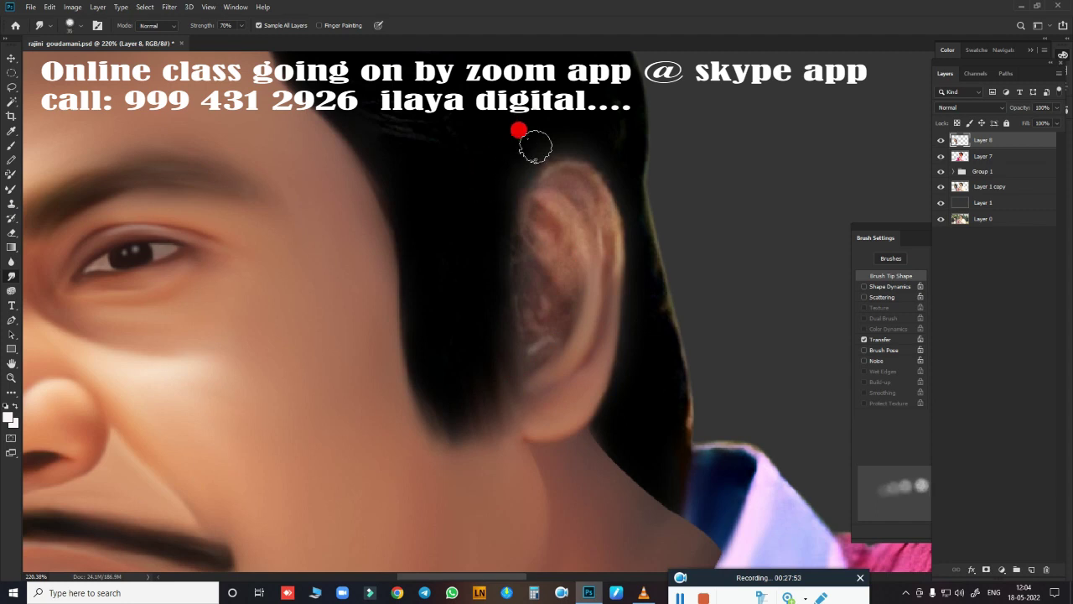
pyautogui.moveTo(589, 149)
pyautogui.mouseDown()
pyautogui.moveTo(558, 159)
pyautogui.moveTo(604, 221)
pyautogui.moveTo(602, 281)
pyautogui.mouseUp()
pyautogui.moveTo(588, 241)
pyautogui.mouseDown()
pyautogui.moveTo(570, 260)
pyautogui.moveTo(510, 194)
pyautogui.moveTo(593, 166)
pyautogui.mouseUp()
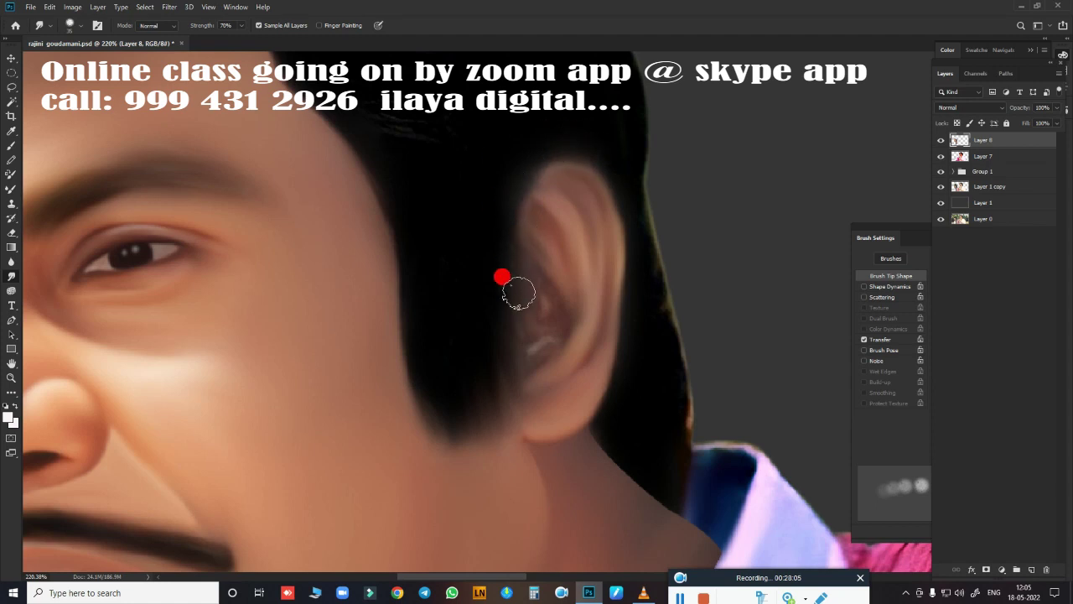
pyautogui.moveTo(518, 292); pyautogui.dragTo(533, 365)
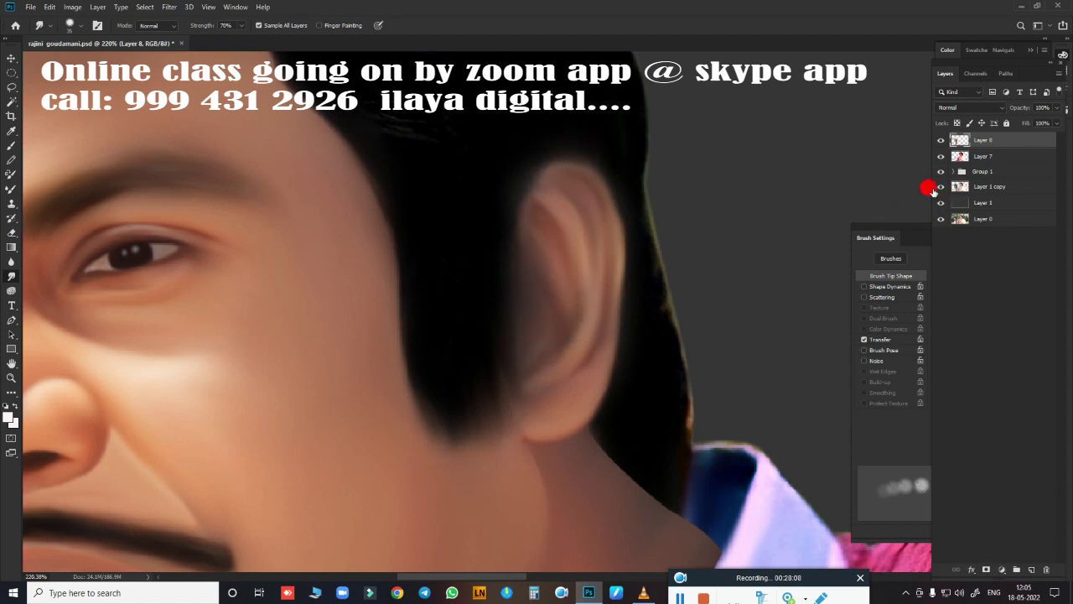
pyautogui.keyDown('ctrl'); pyautogui.click(933, 189); pyautogui.keyUp('ctrl')
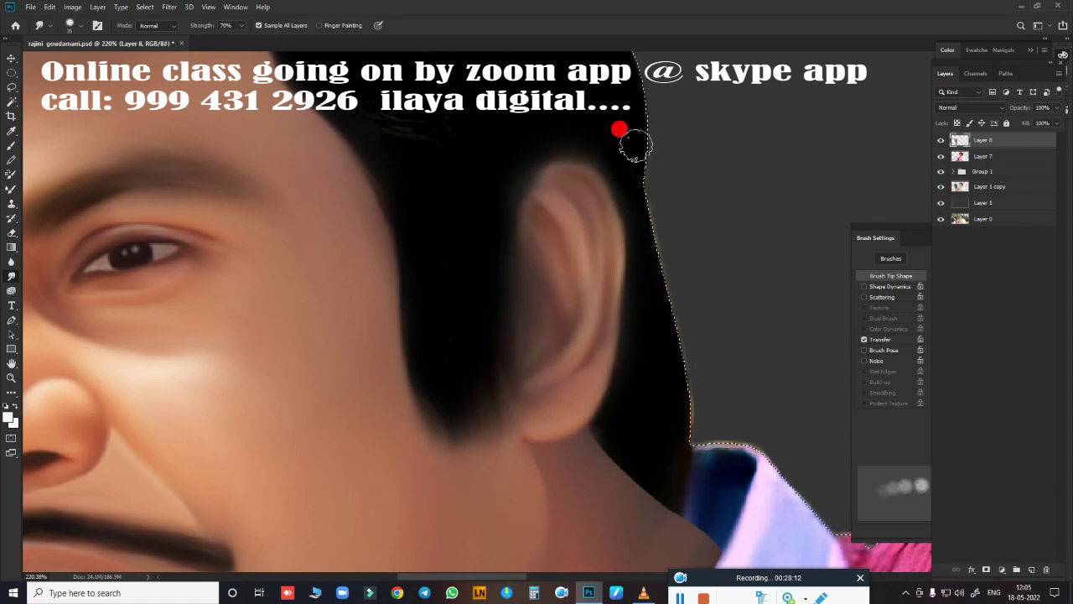
# Reselect the figure outline and smudge the top hair strands into dark blended hair.
pyautogui.hotkey('ctrl', 'd')
pyautogui.scroll(-3, 479, 316)
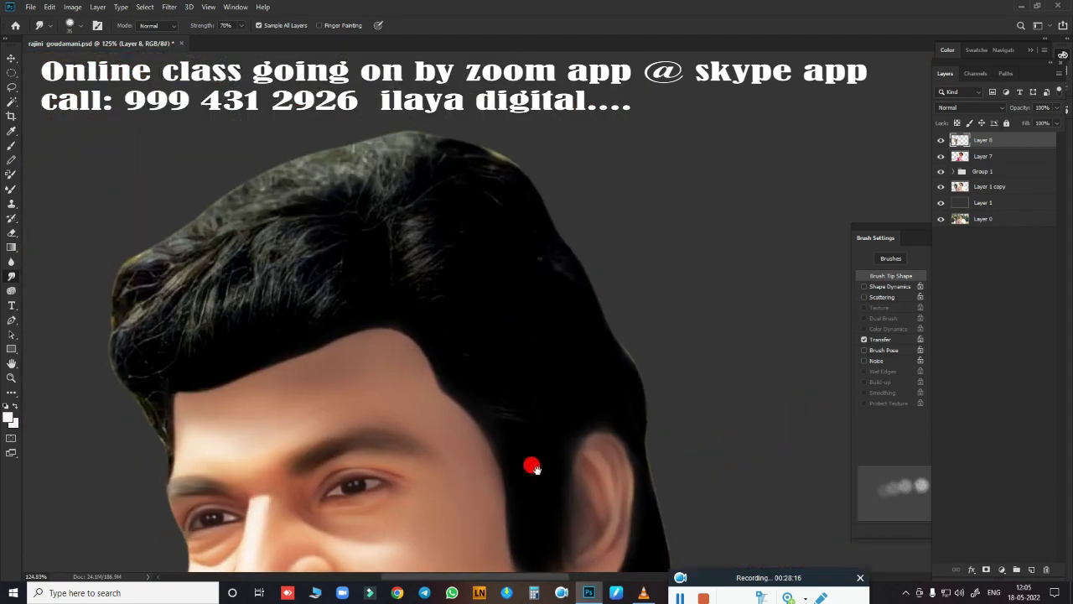
pyautogui.moveTo(533, 467); pyautogui.dragTo(557, 512)
pyautogui.hotkey('ctrl', 'shift', 'd')
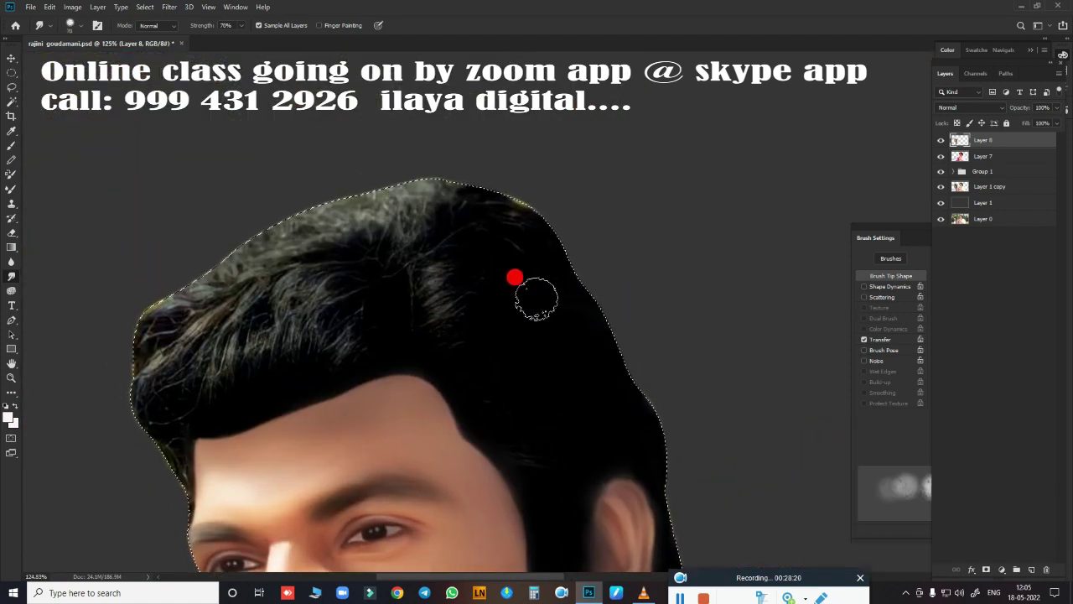
pyautogui.moveTo(536, 298)
pyautogui.mouseDown()
pyautogui.moveTo(503, 431)
pyautogui.moveTo(567, 460)
pyautogui.moveTo(439, 259)
pyautogui.moveTo(497, 280)
pyautogui.moveTo(445, 350)
pyautogui.moveTo(425, 202)
pyautogui.moveTo(402, 230)
pyautogui.moveTo(362, 228)
pyautogui.moveTo(341, 242)
pyautogui.moveTo(375, 190)
pyautogui.moveTo(410, 180)
pyautogui.moveTo(526, 232)
pyautogui.moveTo(475, 199)
pyautogui.moveTo(545, 251)
pyautogui.moveTo(346, 210)
pyautogui.moveTo(563, 293)
pyautogui.mouseUp()
# Soften the left hair edge and strands above the forehead, then deselect and zoom out.
pyautogui.moveTo(297, 283)
pyautogui.mouseDown()
pyautogui.moveTo(335, 287)
pyautogui.moveTo(368, 249)
pyautogui.moveTo(327, 320)
pyautogui.moveTo(335, 299)
pyautogui.moveTo(301, 398)
pyautogui.moveTo(287, 306)
pyautogui.moveTo(426, 231)
pyautogui.mouseUp()
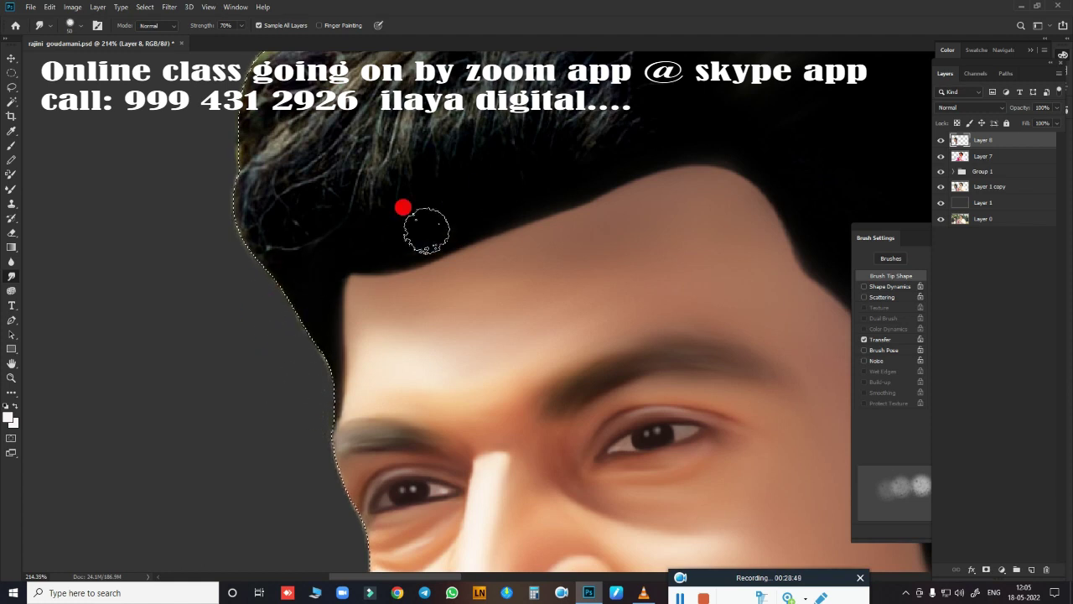
pyautogui.moveTo(494, 240); pyautogui.dragTo(418, 390)
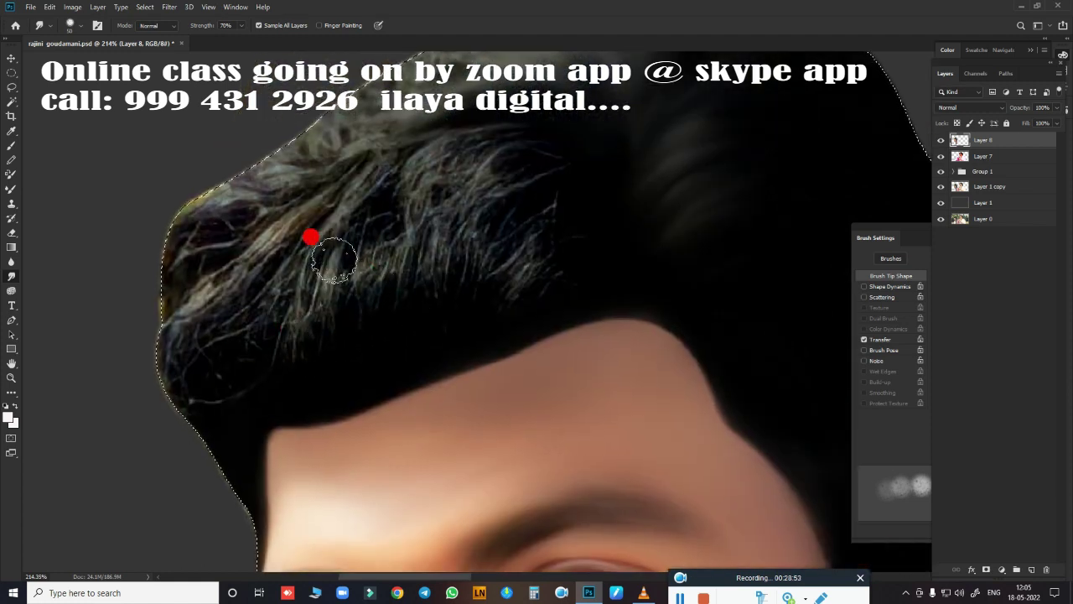
pyautogui.moveTo(333, 262)
pyautogui.mouseDown()
pyautogui.moveTo(343, 287)
pyautogui.moveTo(388, 311)
pyautogui.moveTo(457, 307)
pyautogui.moveTo(550, 259)
pyautogui.moveTo(444, 250)
pyautogui.moveTo(430, 224)
pyautogui.moveTo(472, 227)
pyautogui.moveTo(567, 180)
pyautogui.moveTo(427, 149)
pyautogui.moveTo(302, 263)
pyautogui.moveTo(283, 225)
pyautogui.moveTo(183, 332)
pyautogui.moveTo(209, 371)
pyautogui.moveTo(232, 326)
pyautogui.moveTo(326, 230)
pyautogui.moveTo(187, 240)
pyautogui.moveTo(143, 378)
pyautogui.mouseUp()
pyautogui.scroll(3, 144, 379)
pyautogui.moveTo(364, 466)
pyautogui.mouseDown()
pyautogui.moveTo(257, 302)
pyautogui.moveTo(395, 235)
pyautogui.moveTo(391, 216)
pyautogui.moveTo(344, 187)
pyautogui.moveTo(256, 269)
pyautogui.moveTo(223, 348)
pyautogui.moveTo(148, 431)
pyautogui.moveTo(313, 343)
pyautogui.mouseUp()
pyautogui.hotkey('ctrl', 'd')
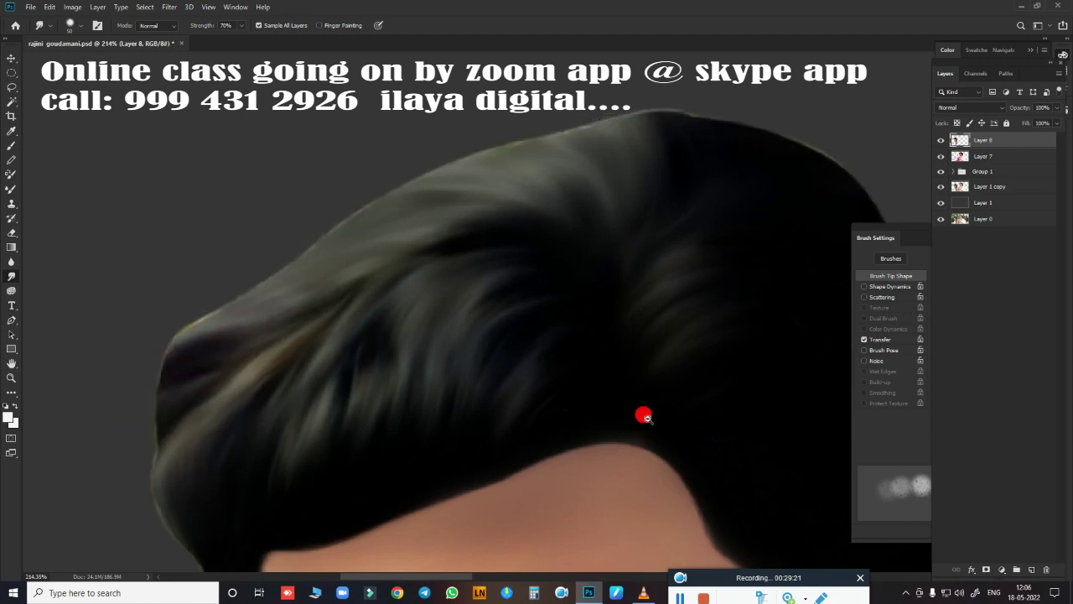
pyautogui.hotkey('ctrl', '0')
# Reselect the figure and erase the ragged forehead edge along the hairline.
pyautogui.hotkey('ctrl', 'shift', 'd')
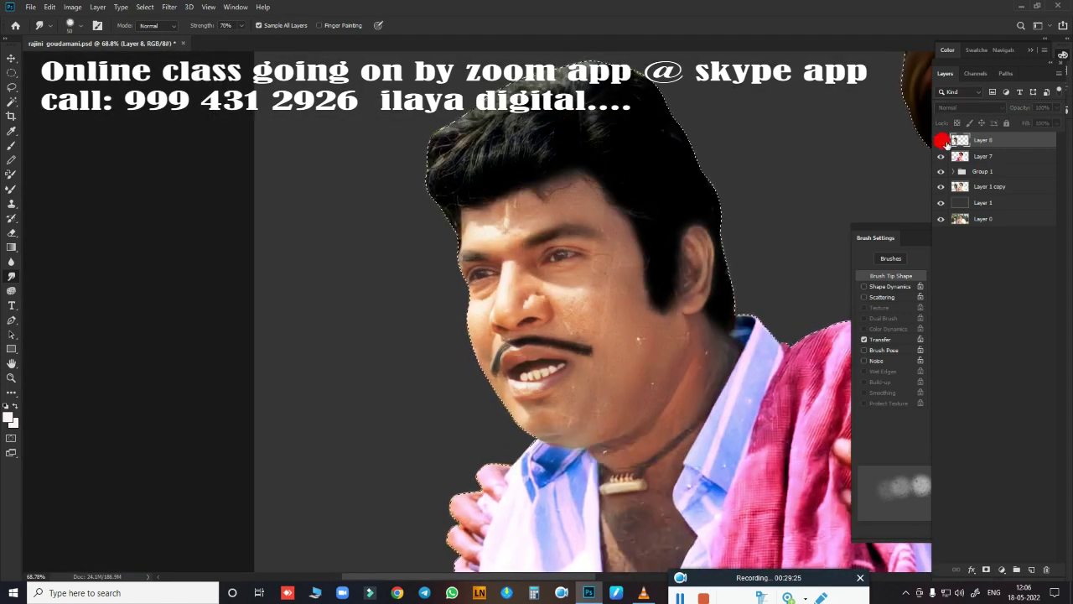
pyautogui.press('e')
pyautogui.scroll(2, 734, 227)
pyautogui.scroll(2, 671, 287)
pyautogui.scroll(2, 767, 422)
pyautogui.scroll(1, 608, 326)
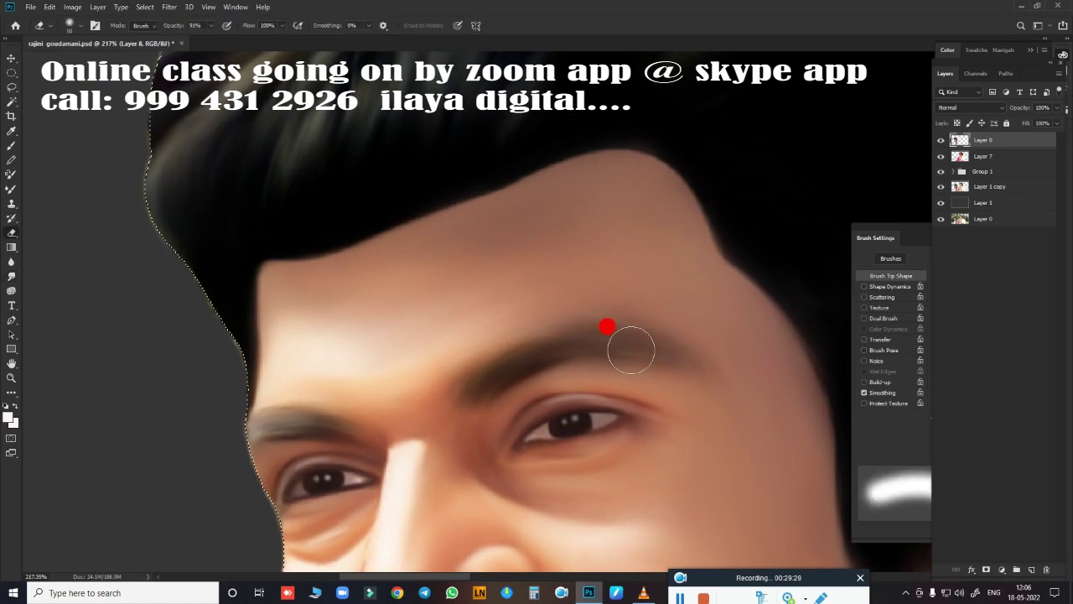
pyautogui.moveTo(375, 264)
pyautogui.mouseDown()
pyautogui.moveTo(364, 243)
pyautogui.moveTo(539, 175)
pyautogui.moveTo(642, 148)
pyautogui.moveTo(668, 182)
pyautogui.moveTo(437, 245)
pyautogui.moveTo(528, 225)
pyautogui.moveTo(227, 238)
pyautogui.moveTo(570, 203)
pyautogui.mouseUp()
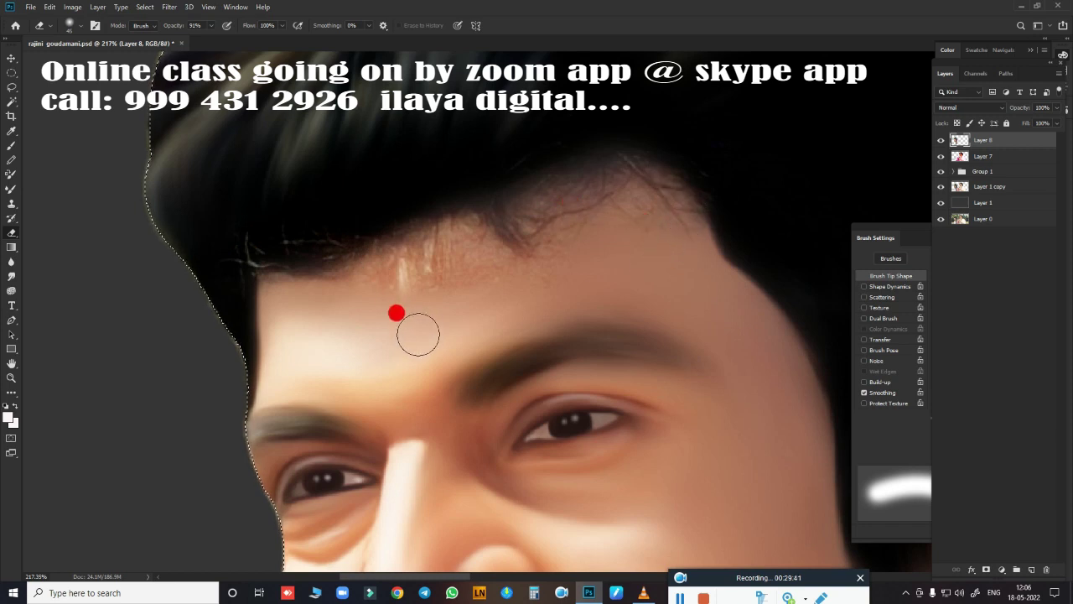
# Smudge the hairline onto the forehead, softening it from left to upper right.
pyautogui.press('r')
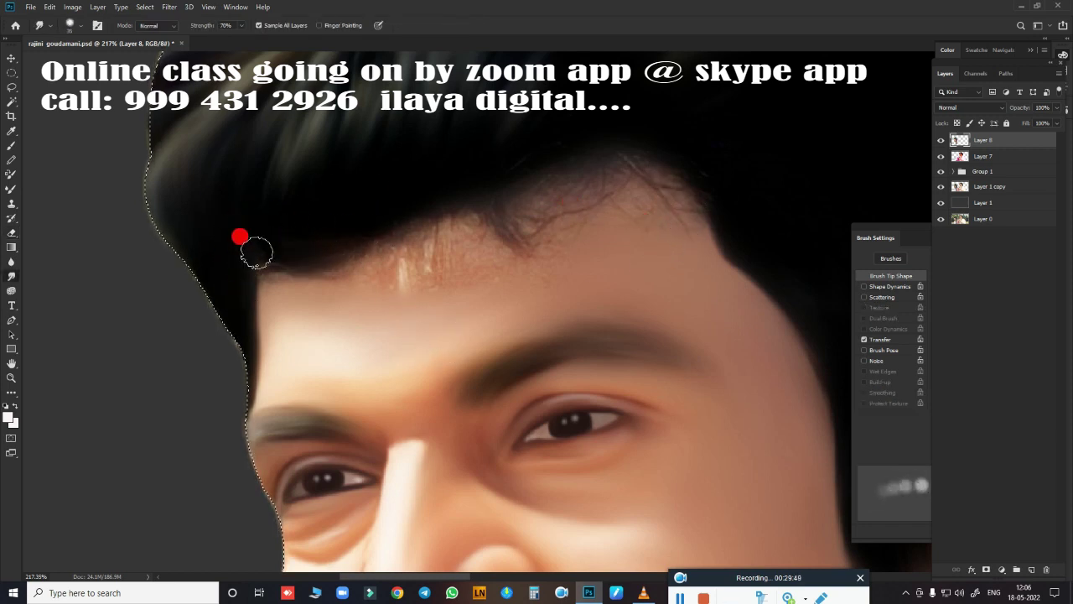
pyautogui.moveTo(449, 214)
pyautogui.mouseDown()
pyautogui.moveTo(348, 250)
pyautogui.moveTo(383, 263)
pyautogui.moveTo(434, 220)
pyautogui.moveTo(367, 254)
pyautogui.moveTo(335, 247)
pyautogui.mouseUp()
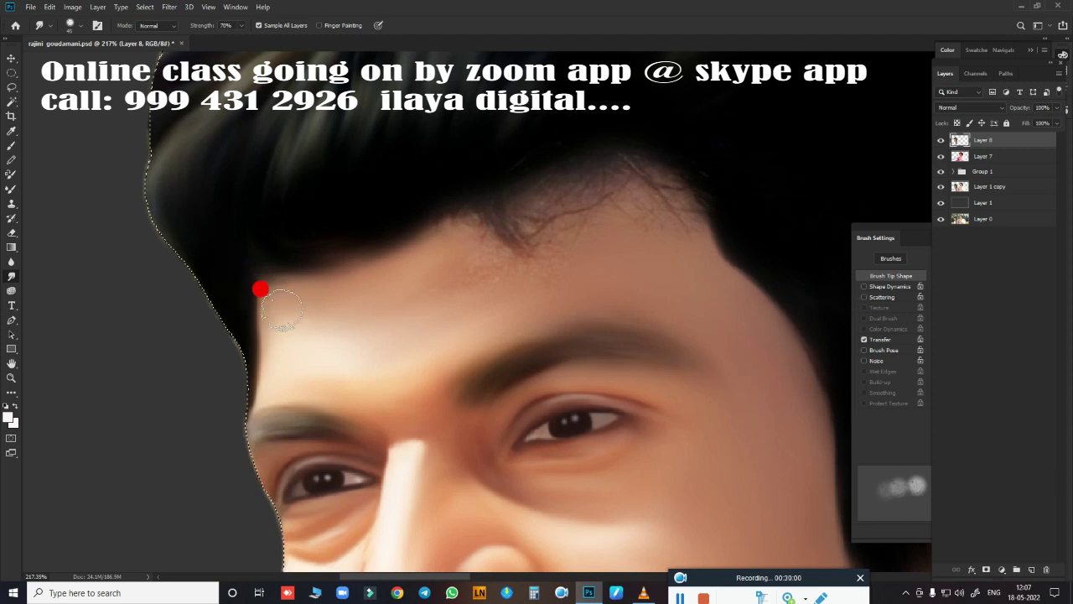
pyautogui.moveTo(260, 289)
pyautogui.mouseDown()
pyautogui.moveTo(472, 237)
pyautogui.moveTo(508, 271)
pyautogui.moveTo(624, 223)
pyautogui.mouseUp()
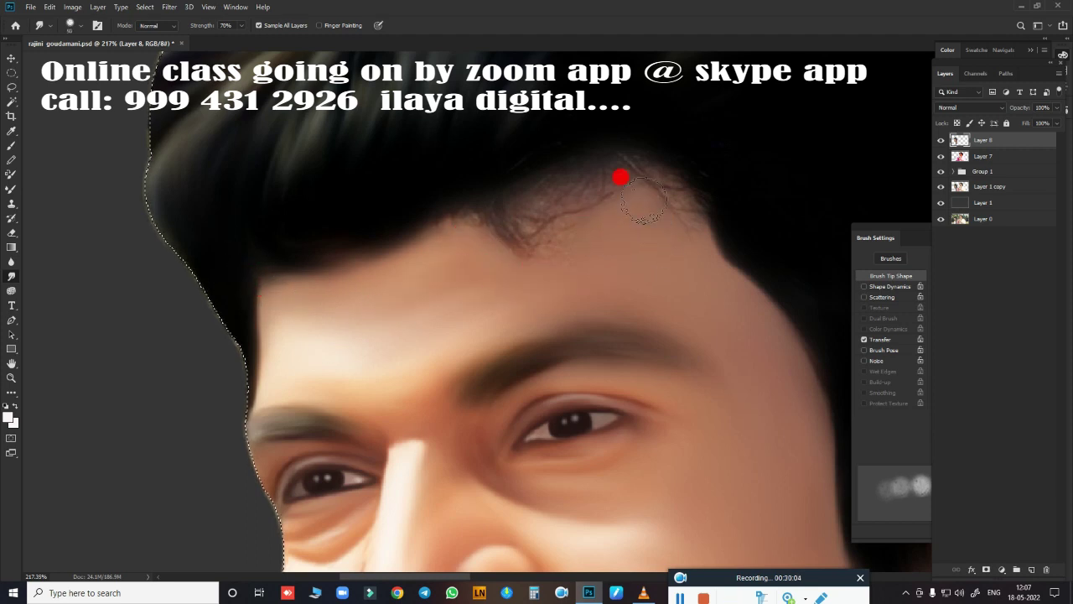
pyautogui.moveTo(729, 181)
pyautogui.mouseDown()
pyautogui.moveTo(741, 232)
pyautogui.moveTo(726, 243)
pyautogui.moveTo(662, 155)
pyautogui.moveTo(552, 144)
pyautogui.moveTo(529, 227)
pyautogui.moveTo(546, 192)
pyautogui.moveTo(649, 168)
pyautogui.moveTo(609, 208)
pyautogui.moveTo(627, 164)
pyautogui.moveTo(450, 212)
pyautogui.moveTo(445, 276)
pyautogui.moveTo(486, 378)
pyautogui.mouseUp()
# Zoom out, save the document with Ctrl+S, and review the shirt and neck area.
pyautogui.hotkey('ctrl', '0')
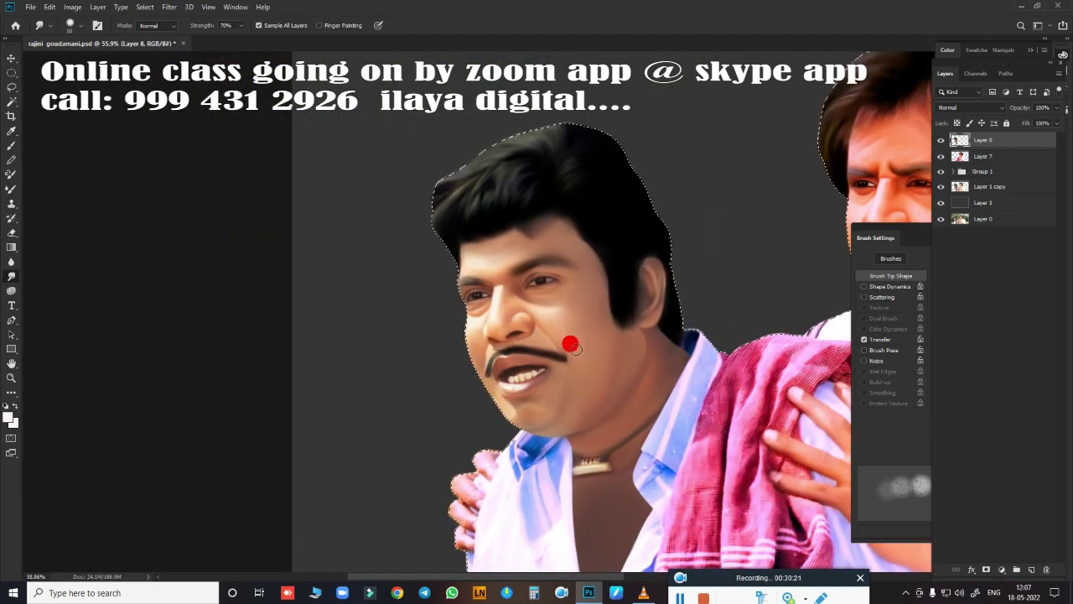
pyautogui.hotkey('ctrl', 's')
pyautogui.scroll(-1, 569, 352)
pyautogui.scroll(-1, 570, 352)
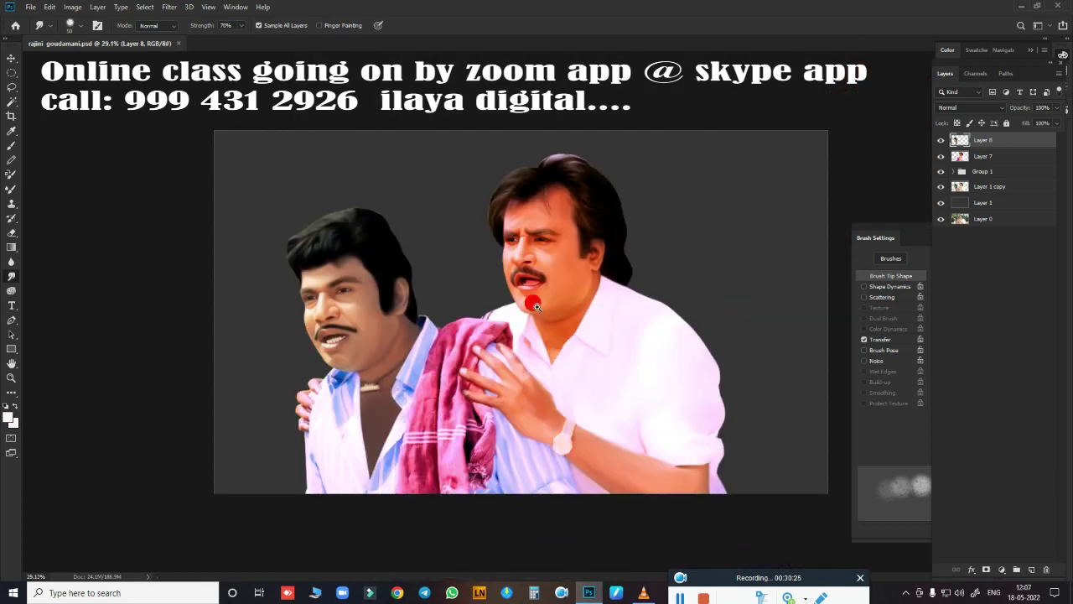
pyautogui.scroll(3, 661, 285)
pyautogui.moveTo(662, 285); pyautogui.dragTo(706, 257)
pyautogui.scroll(-3, 492, 335)
pyautogui.scroll(3, 562, 343)
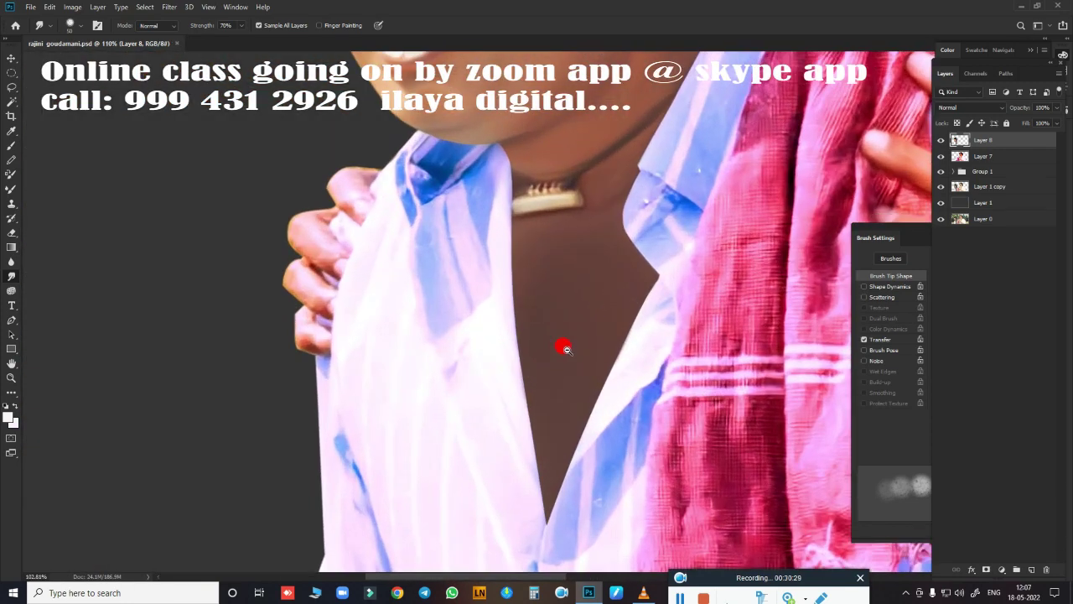